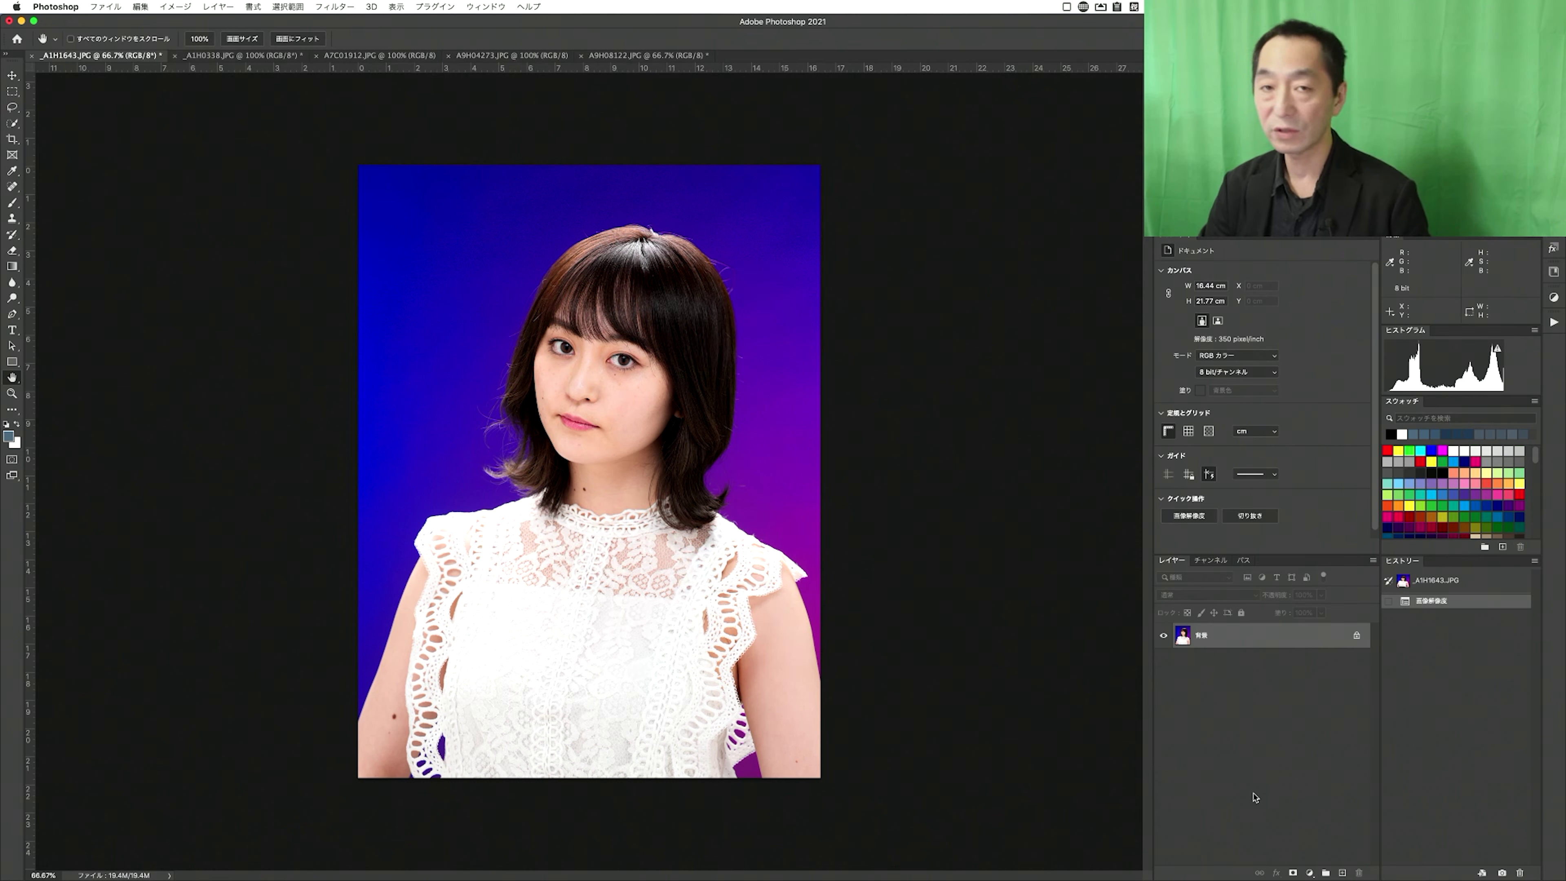
- Add a Hue/Saturation adjustment layer with Saturation at -100 to make the portrait grayscale
left_click(1309, 873)
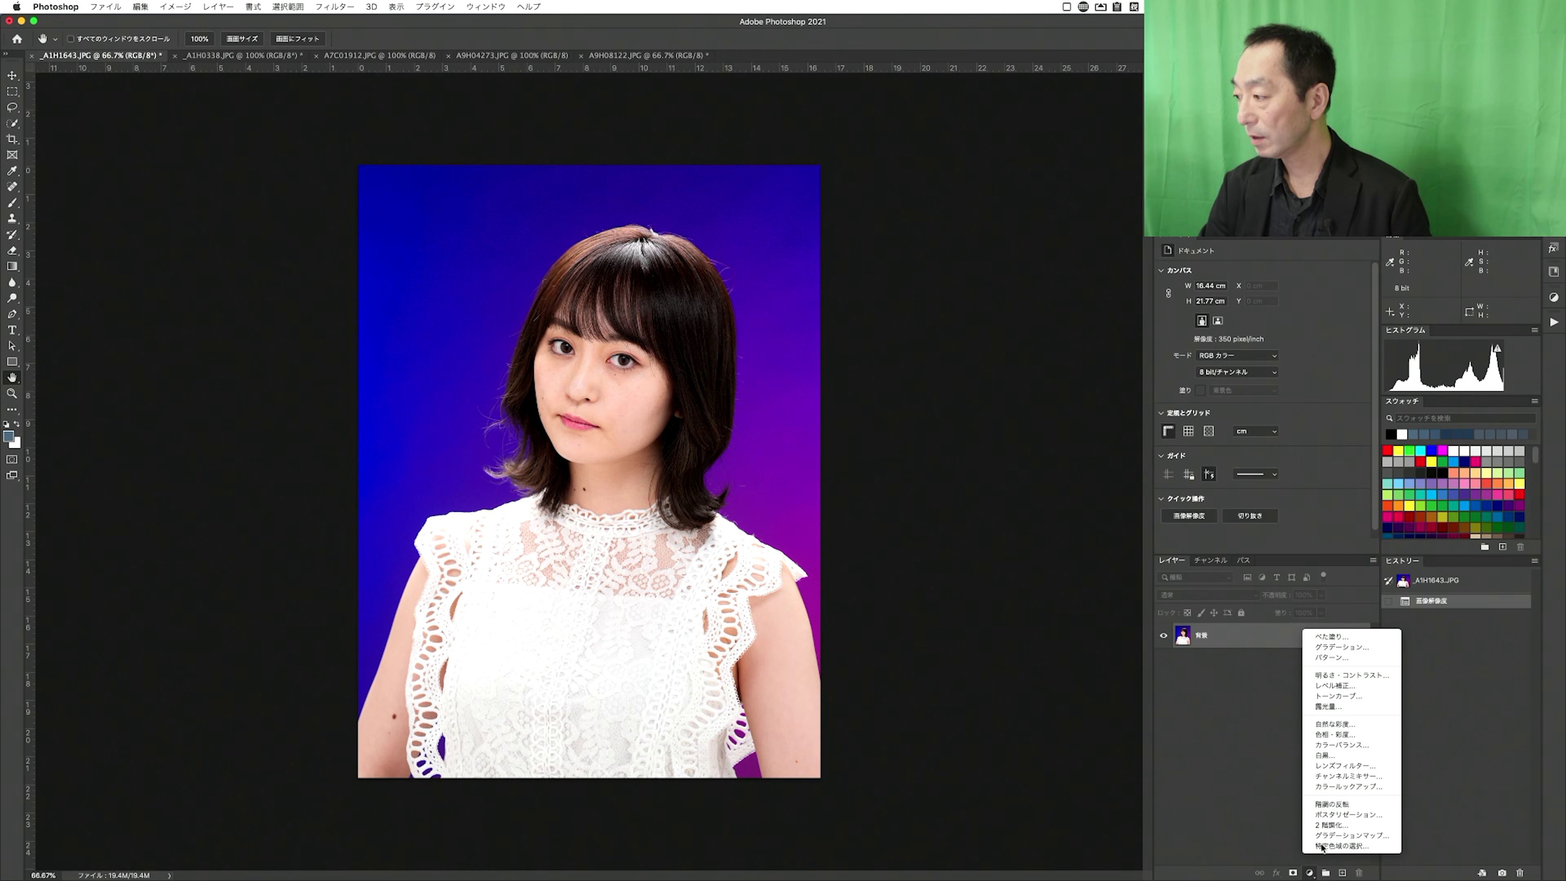
left_click(1366, 735)
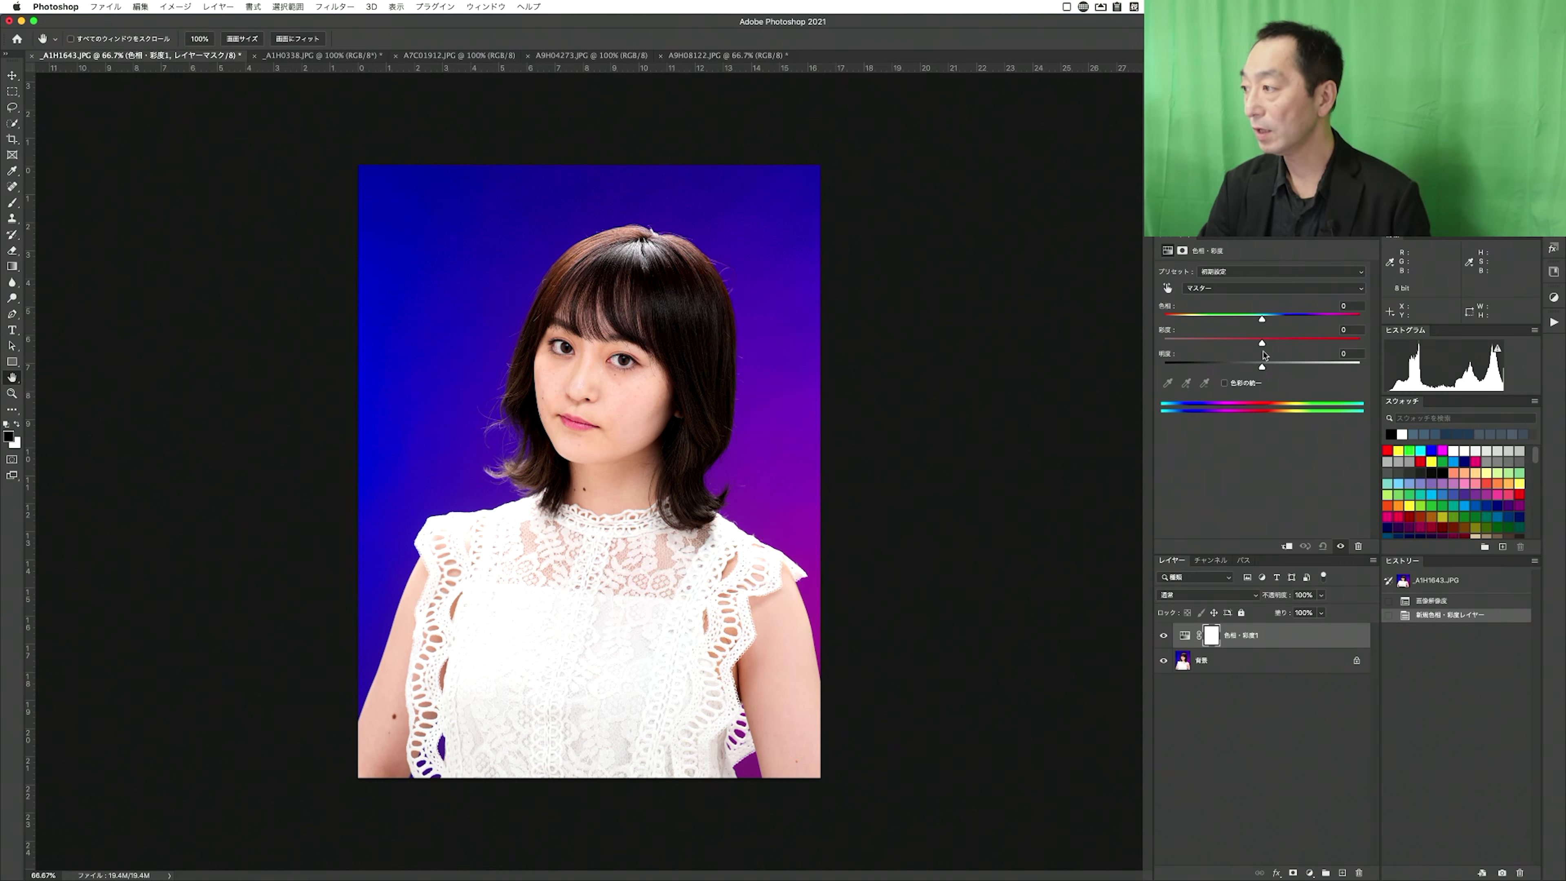
left_click_drag(1262, 343, 1136, 341)
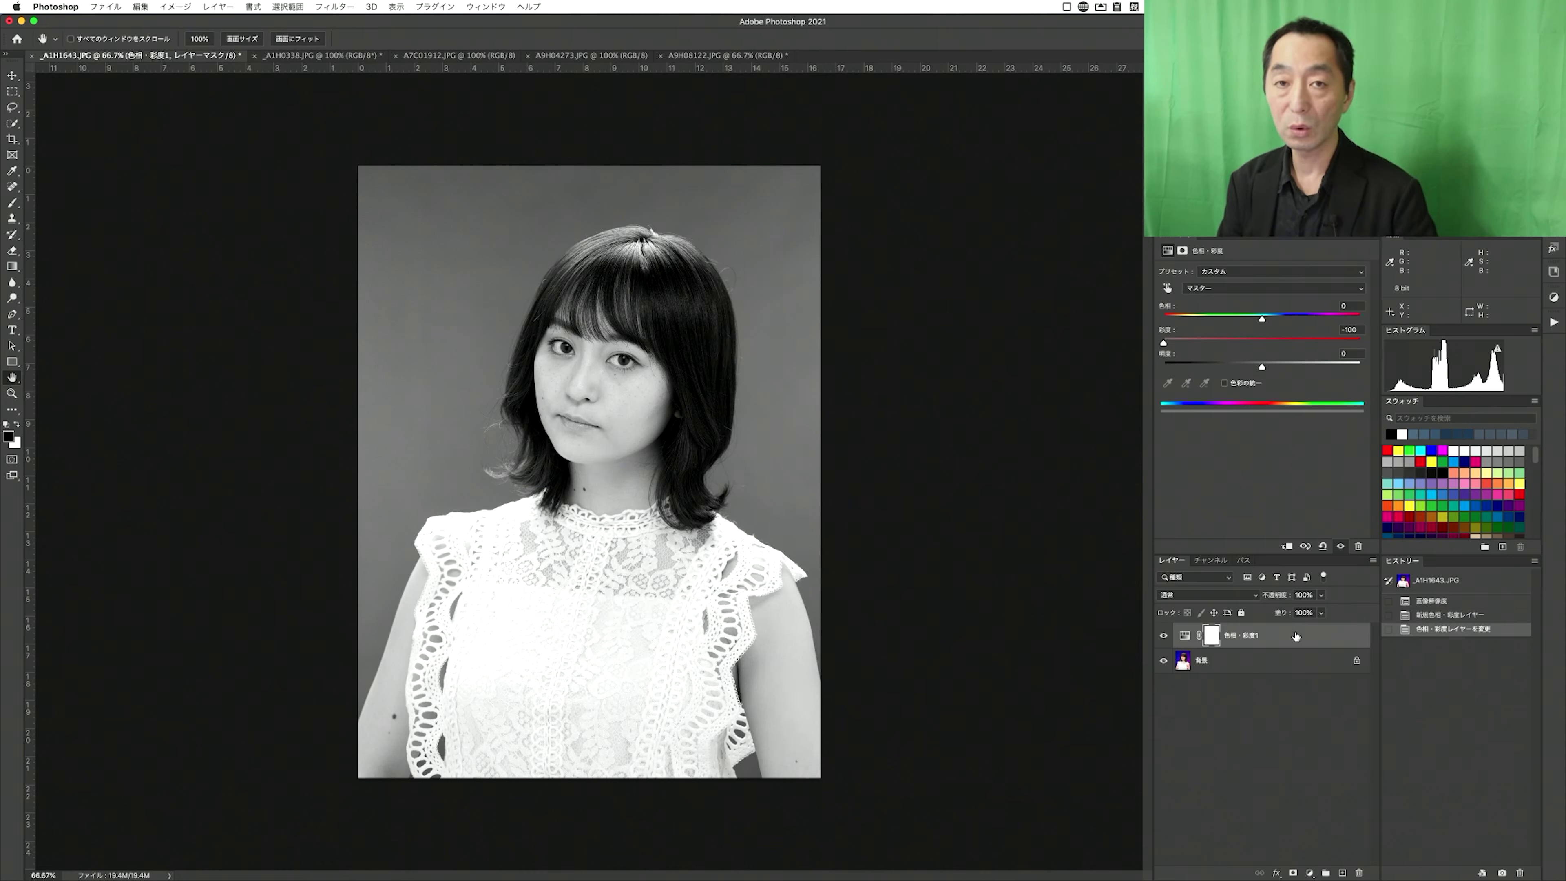
- Stamp the visible image to a new layer and apply Neural Filters Colorize, output to a new layer
key("ctrl+alt+shift+e")
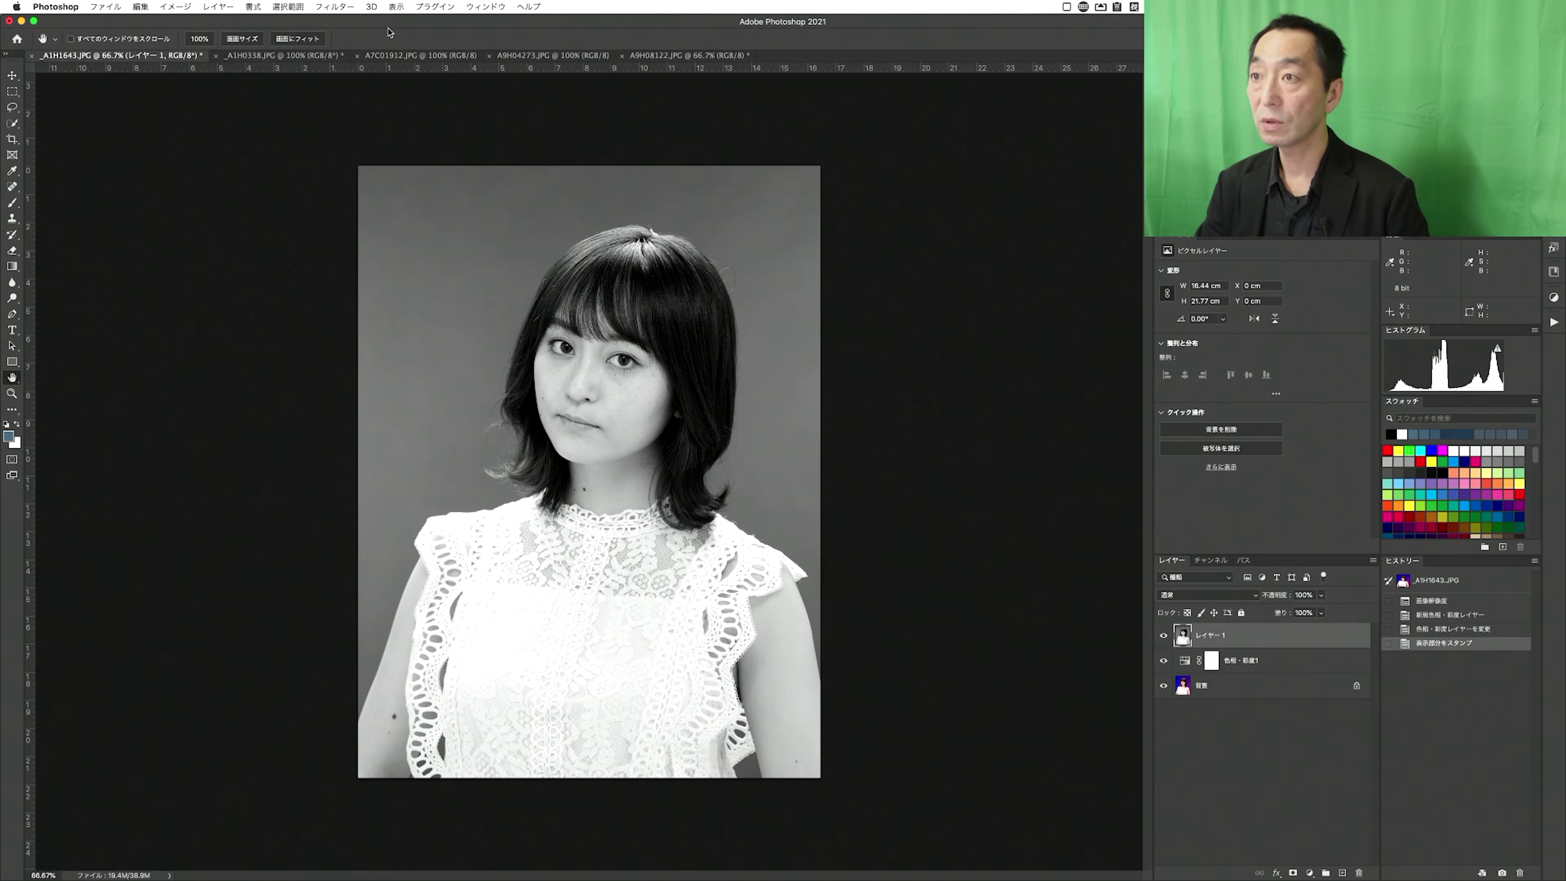
left_click(333, 7)
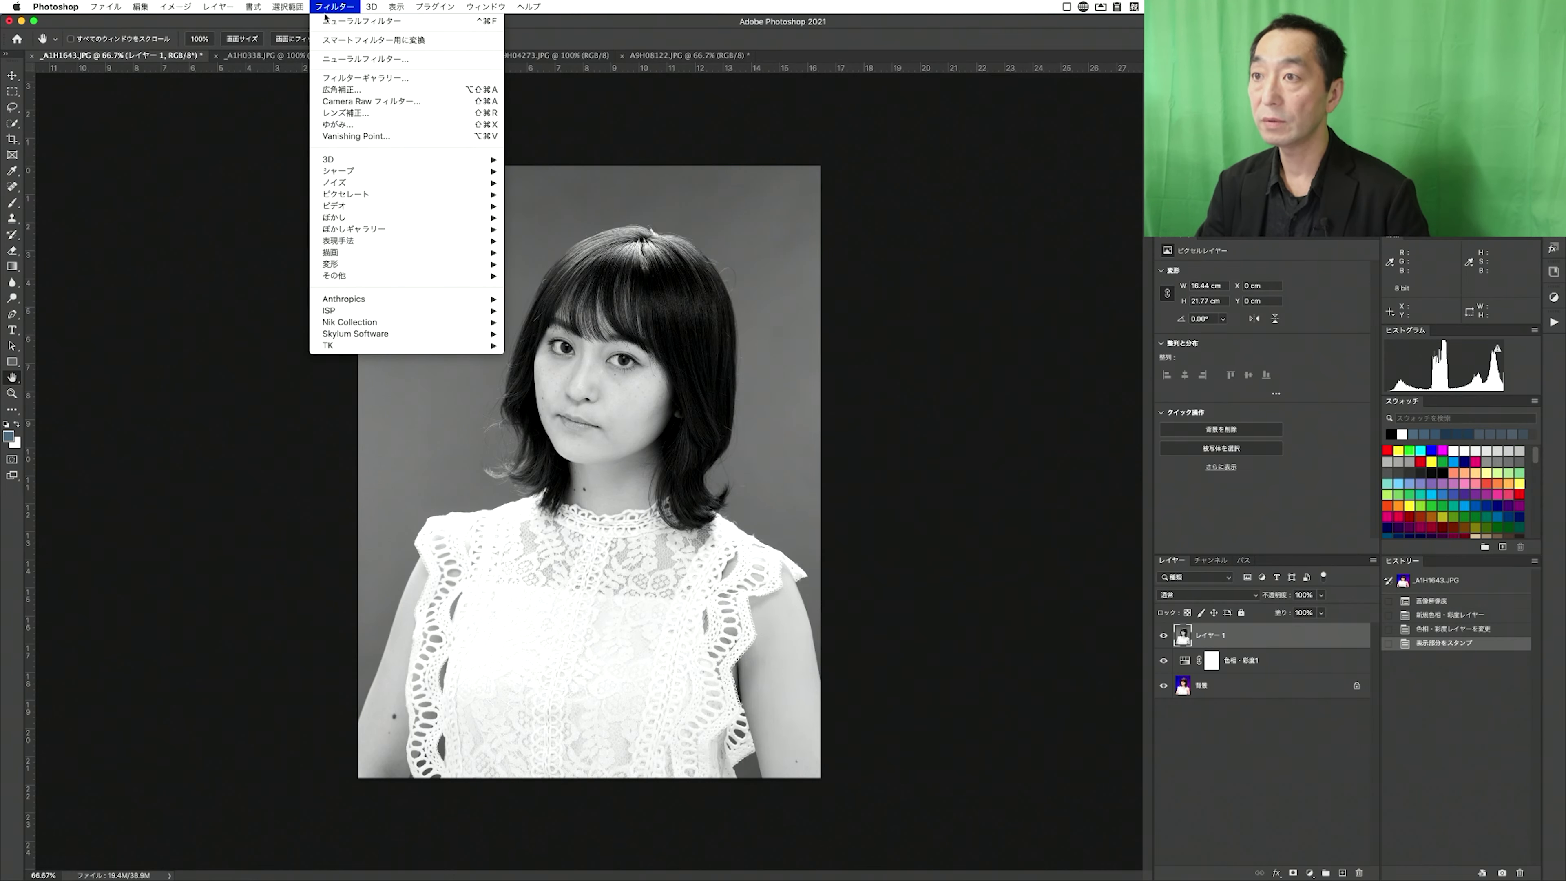
left_click(345, 58)
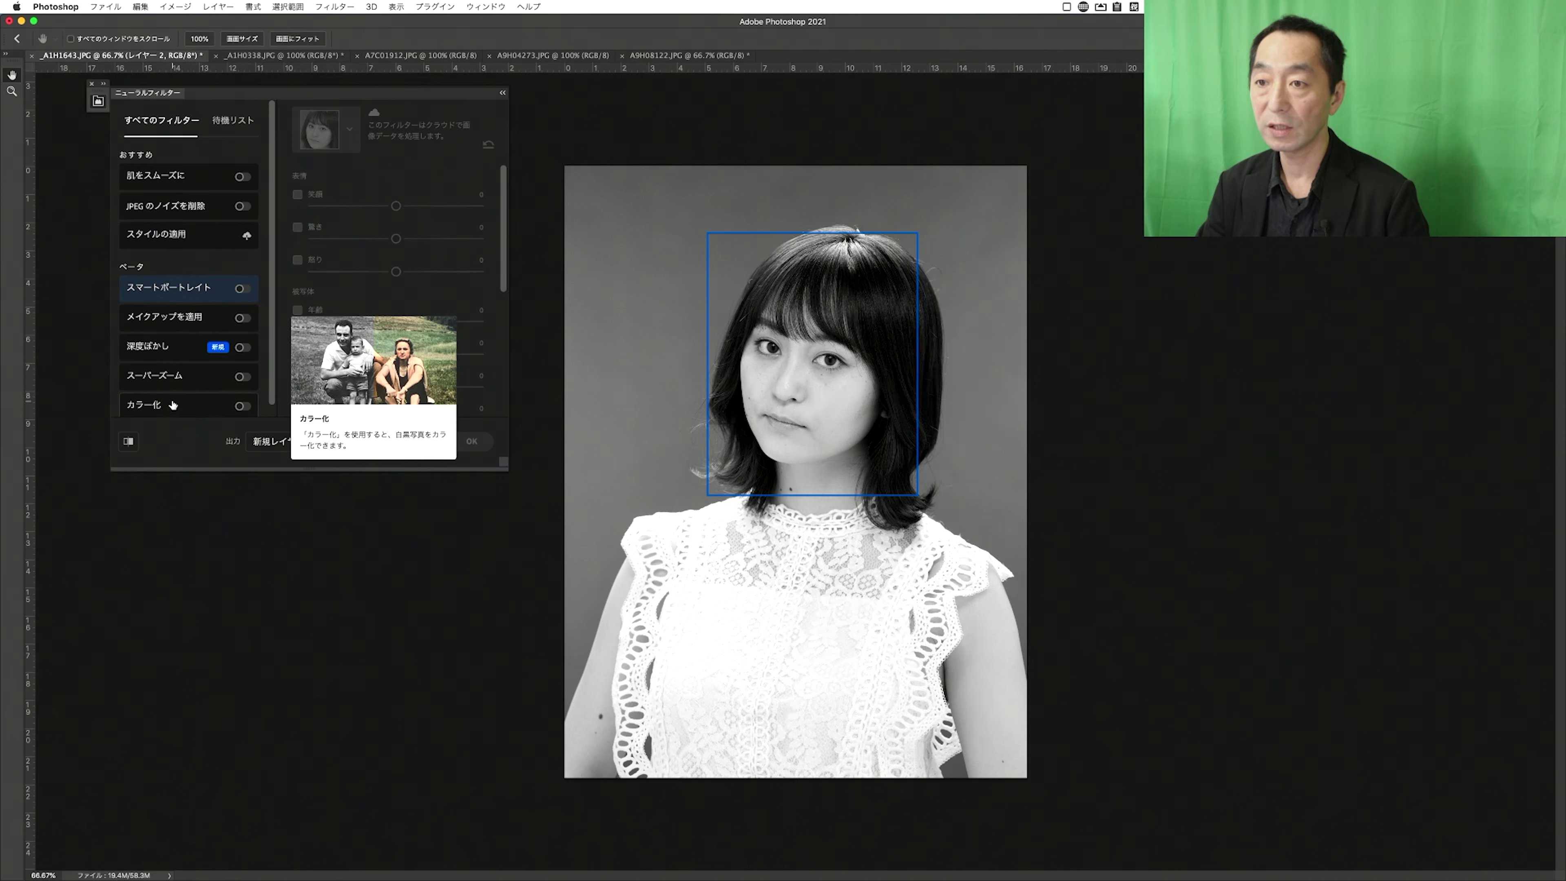
scroll(173, 401, "down", 1)
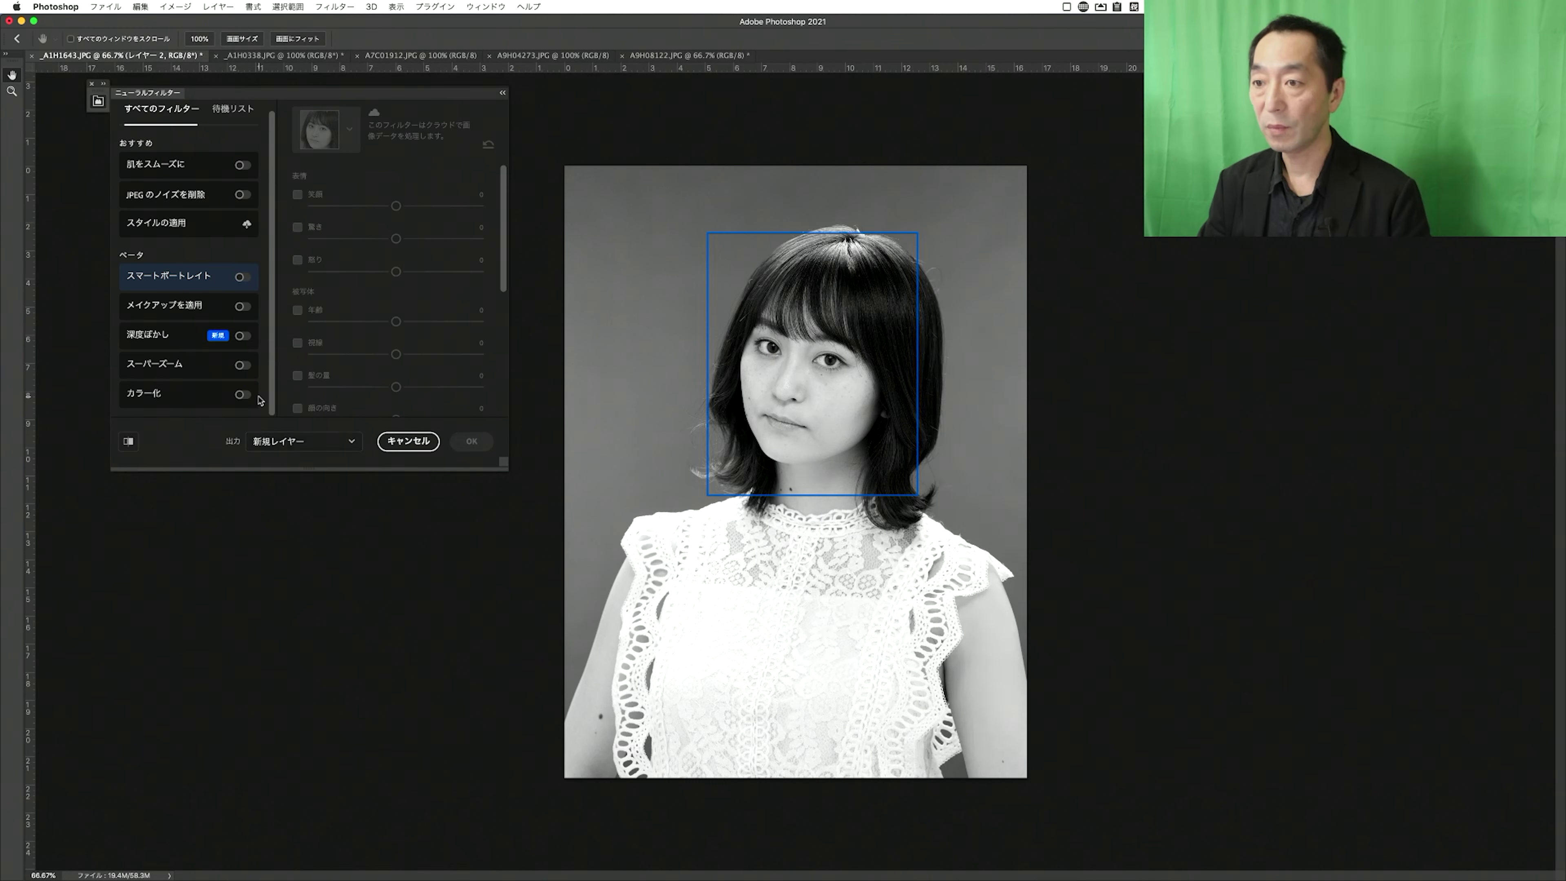
left_click(242, 395)
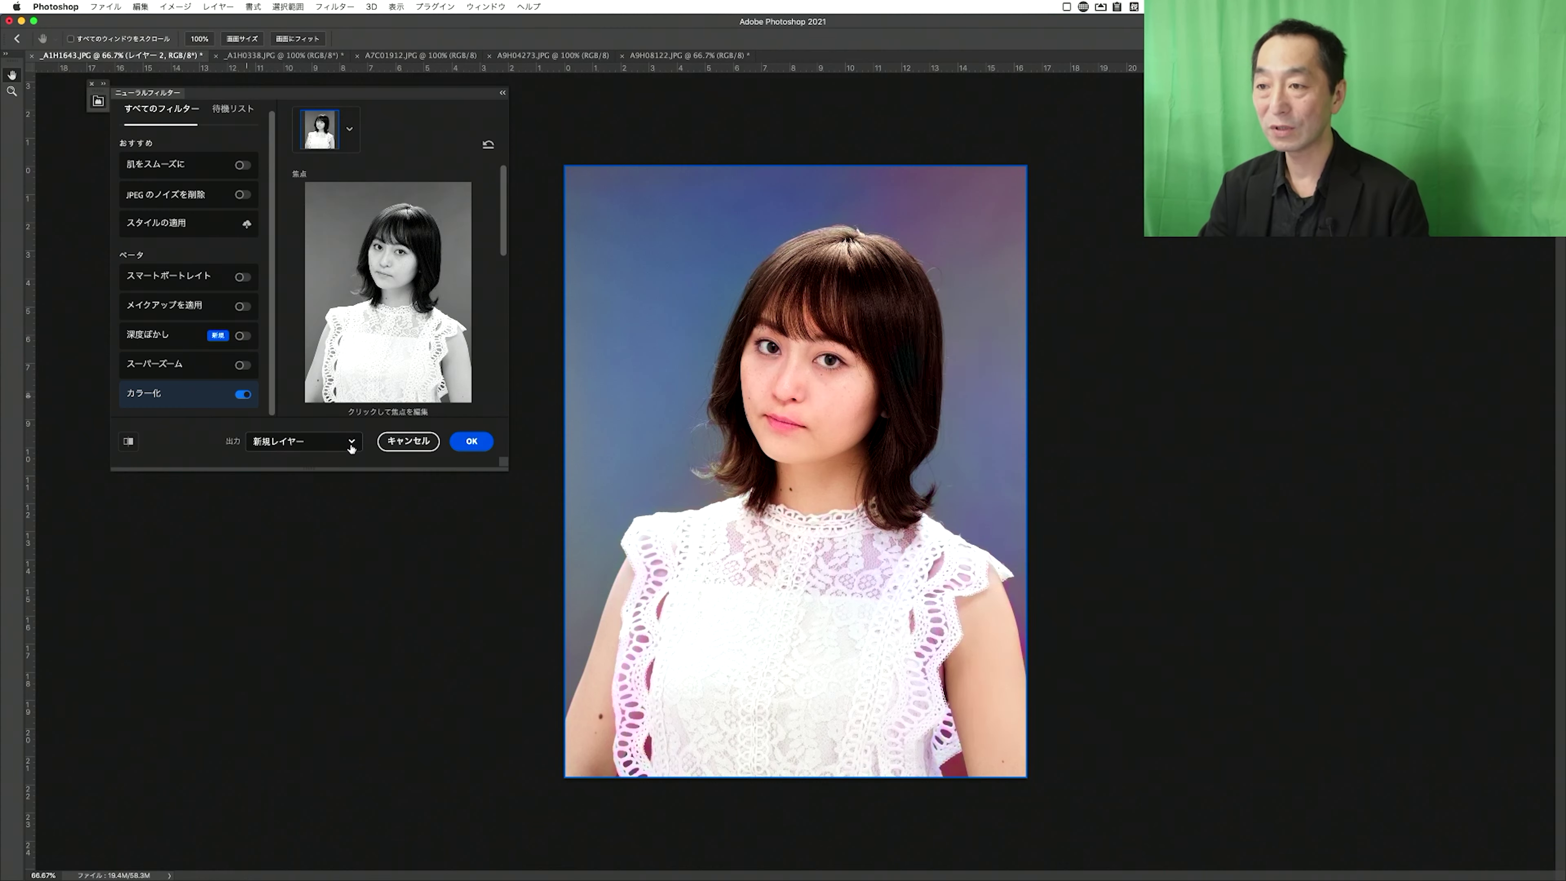
left_click(476, 442)
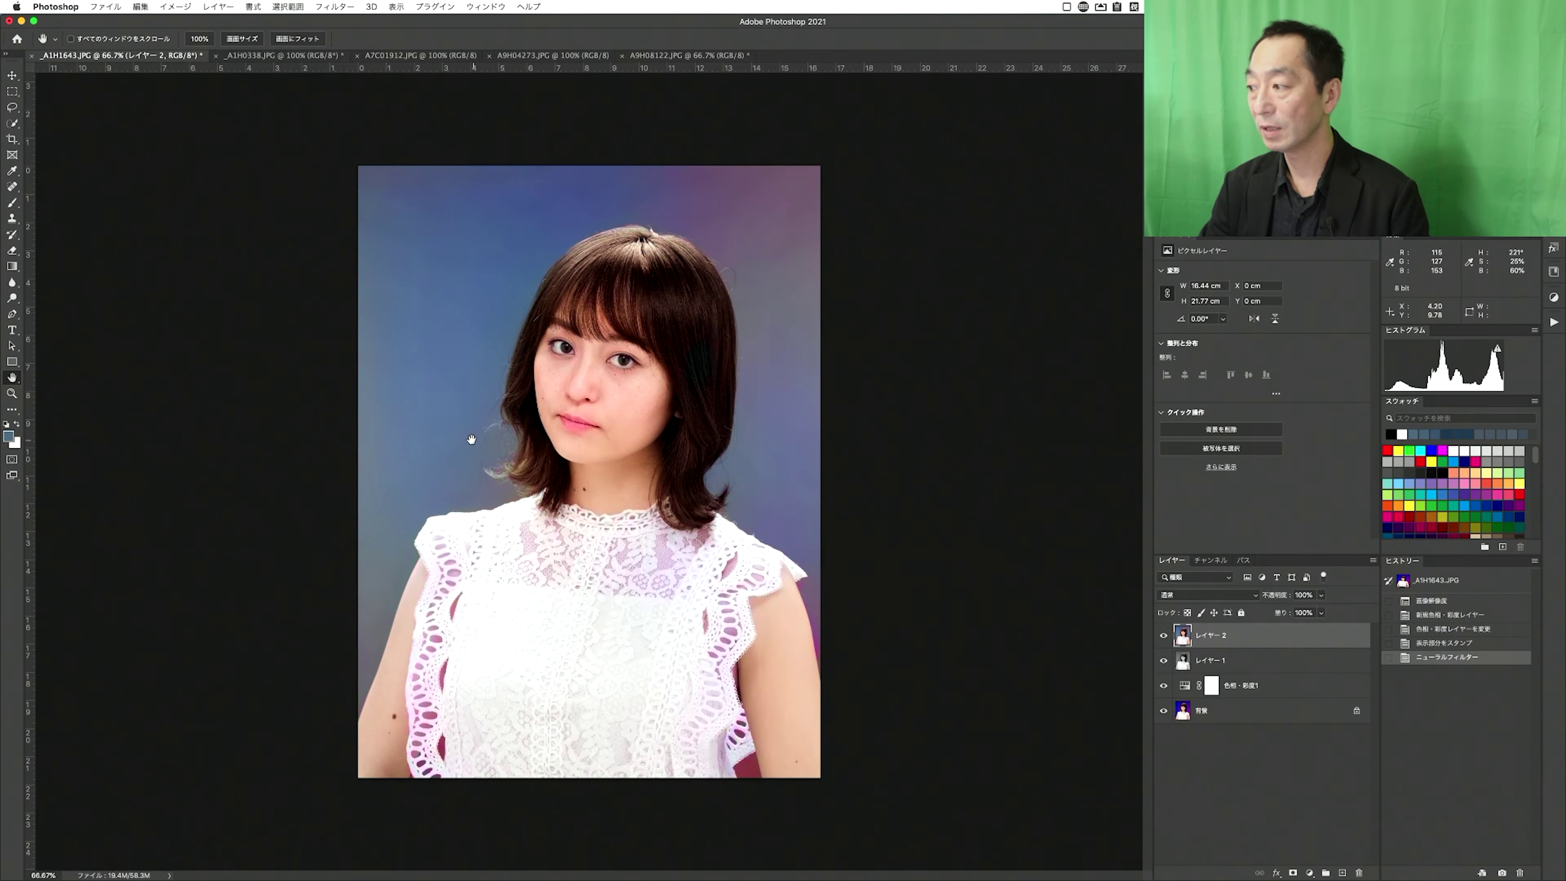
- Group Layer 2, Layer 1 and Hue/Saturation 1 into Group 1 and view at 100%
left_click(1296, 689, "shift")
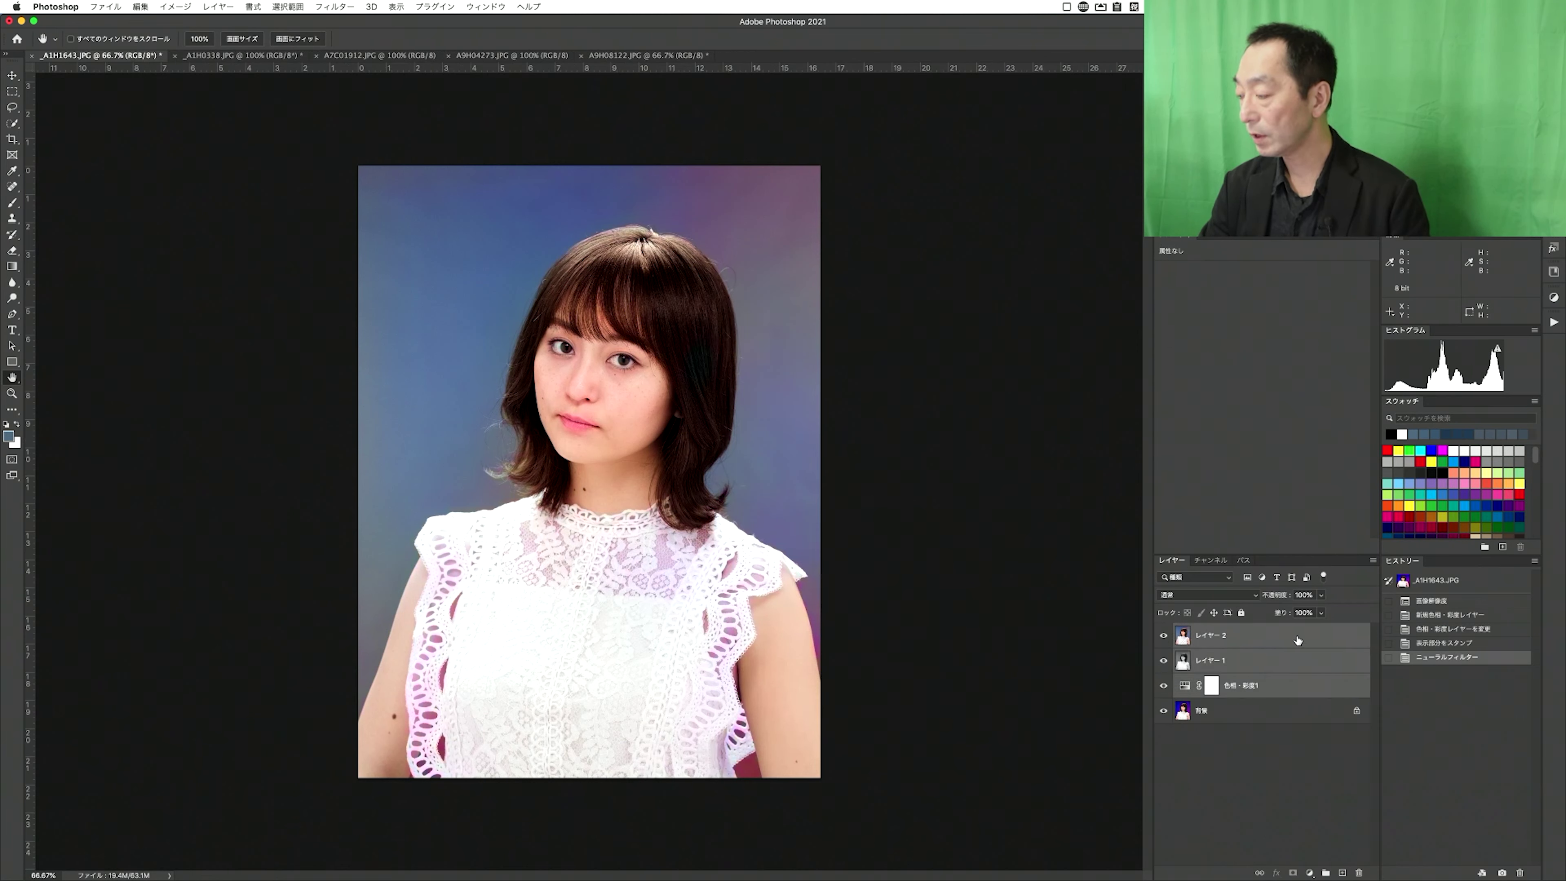
left_click(1325, 872)
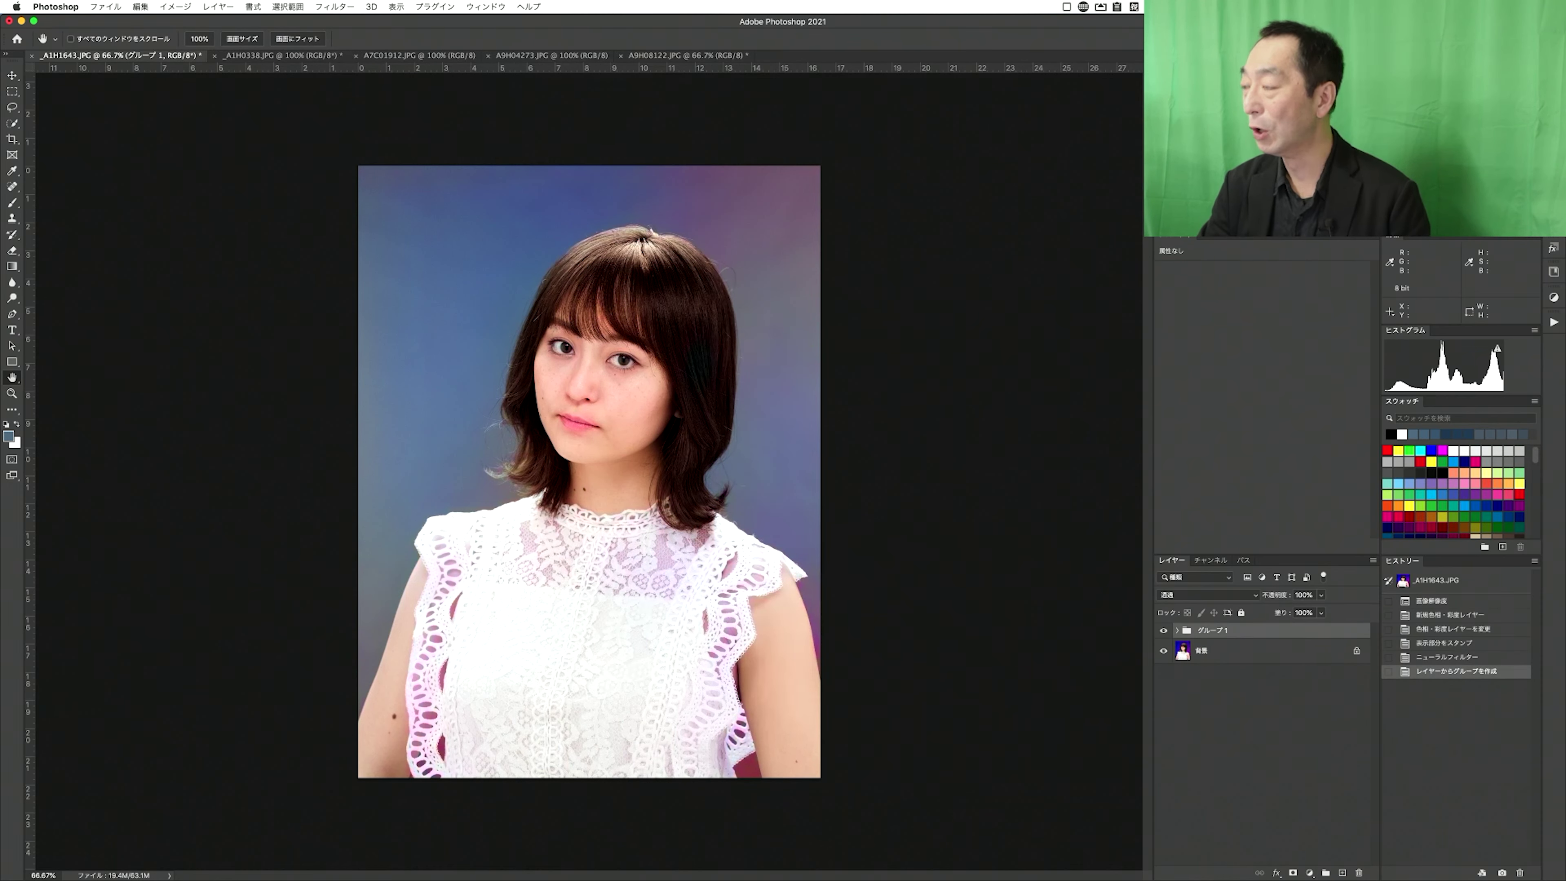
key("super+1")
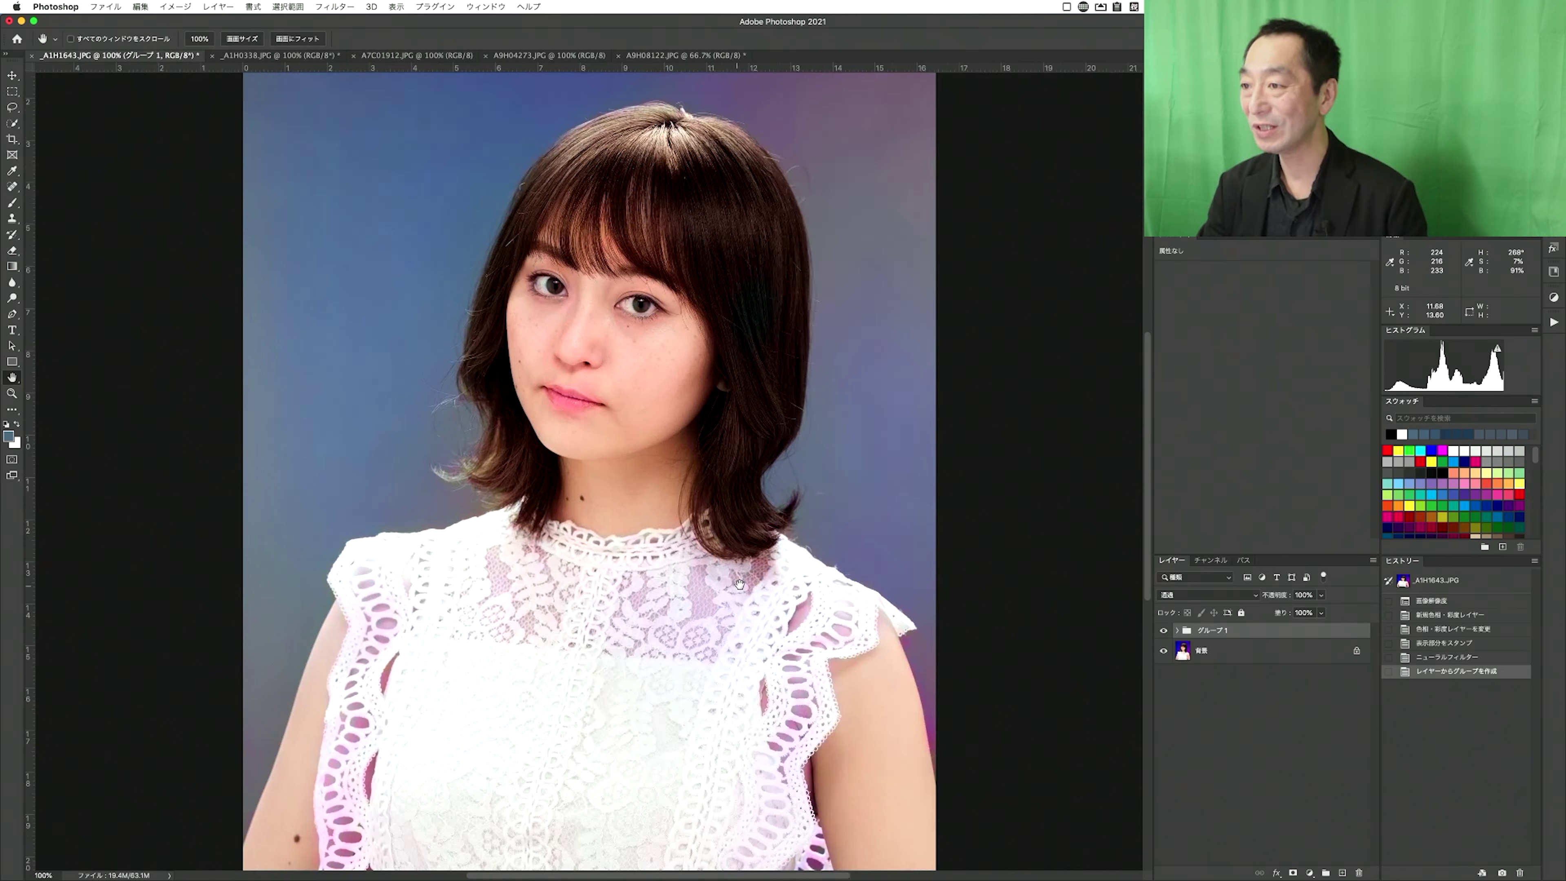
- Toggle Group 1's visibility to compare with the original, leaving it hidden and Background selected
left_click(1163, 630)
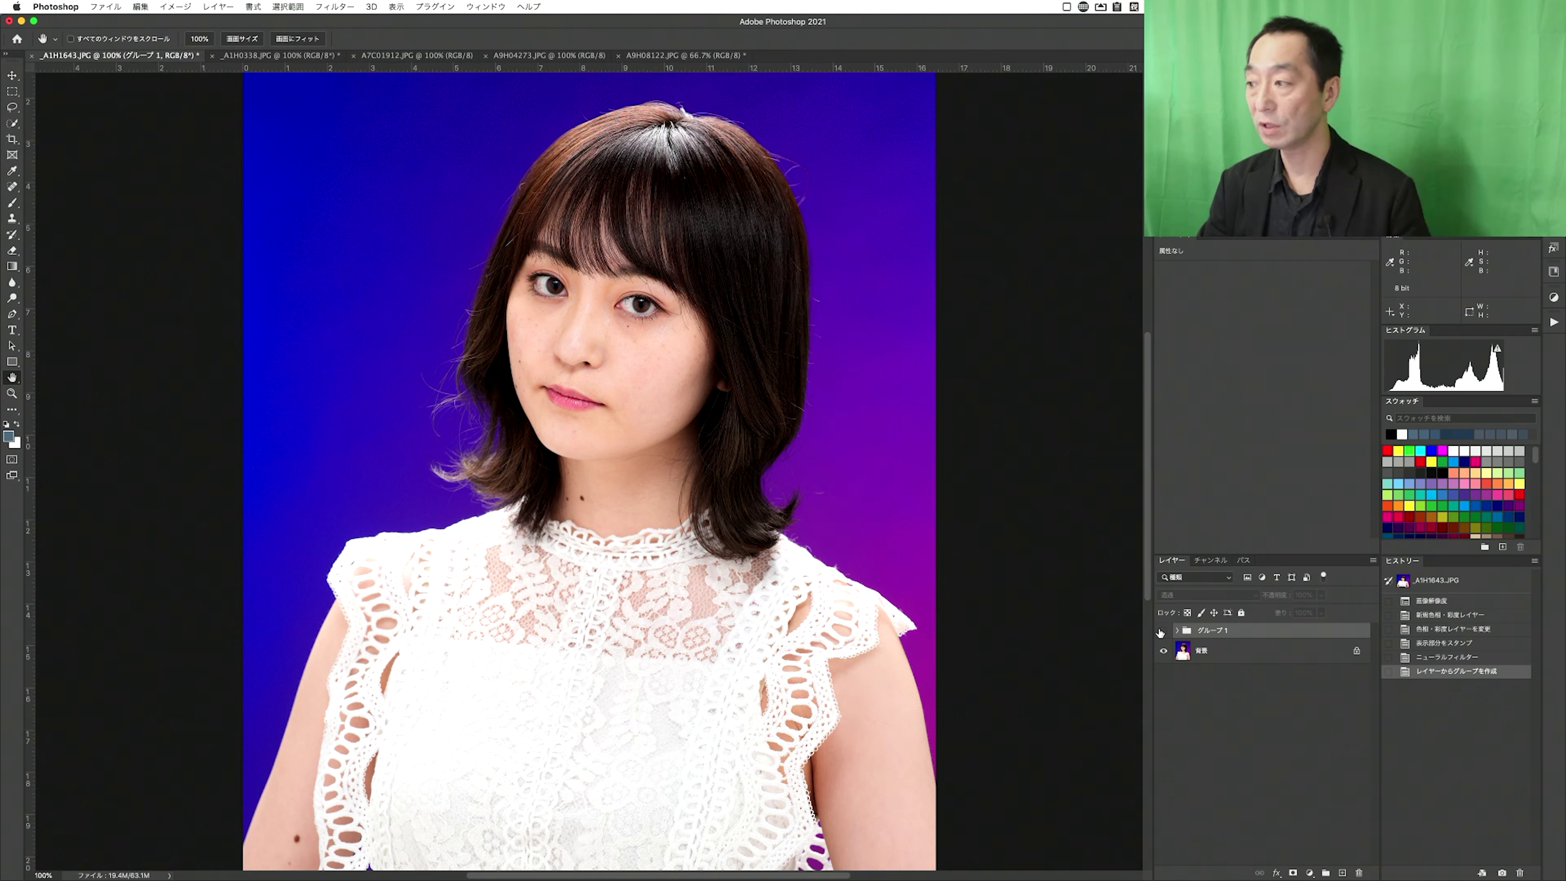
left_click(1161, 631)
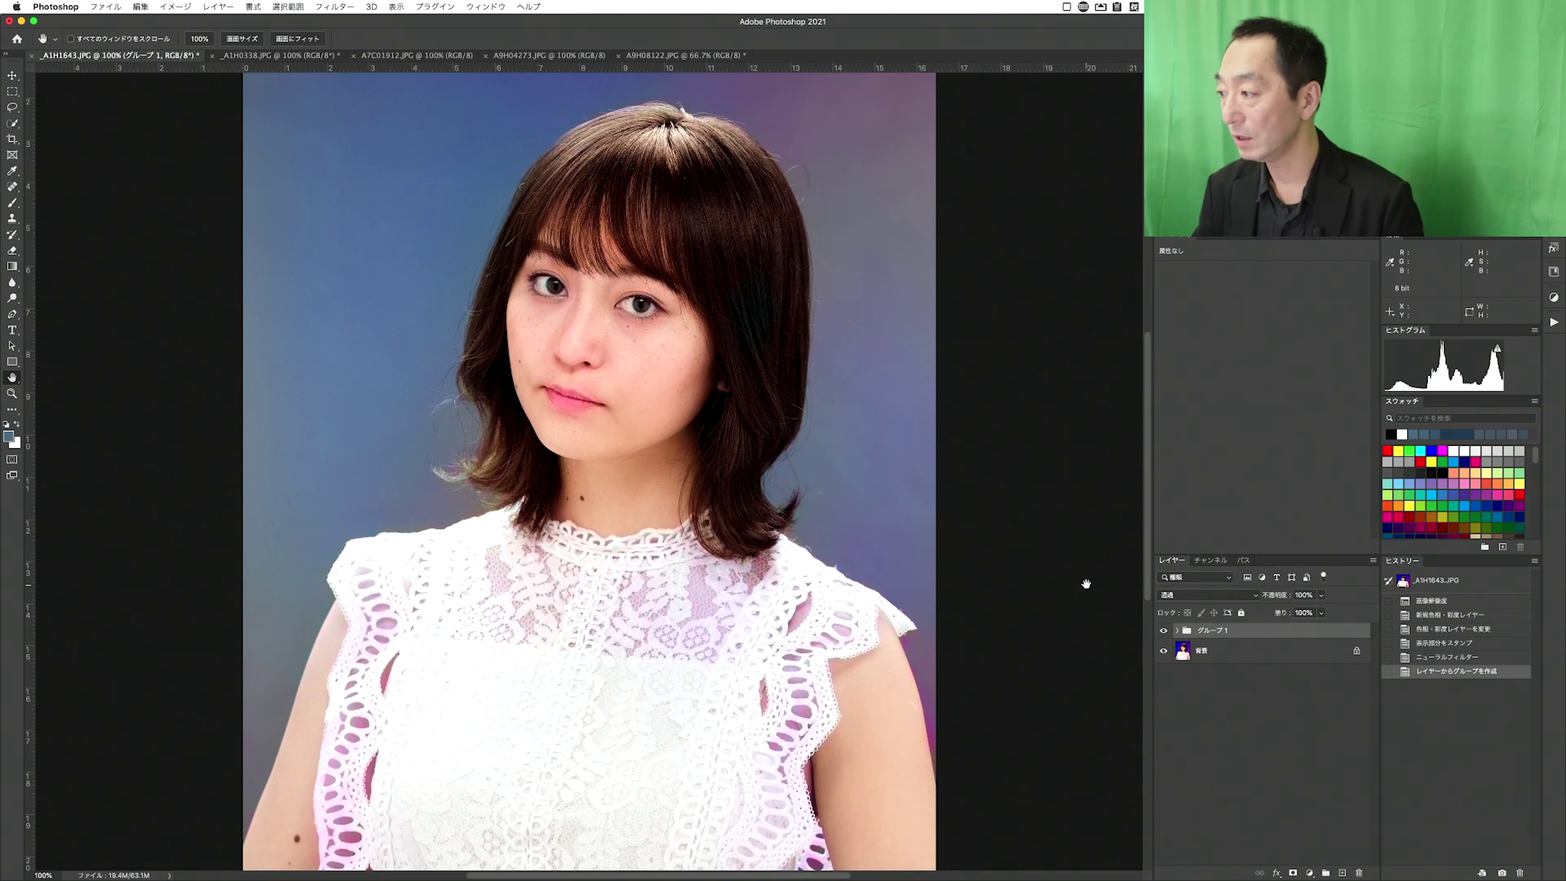
left_click(1162, 631)
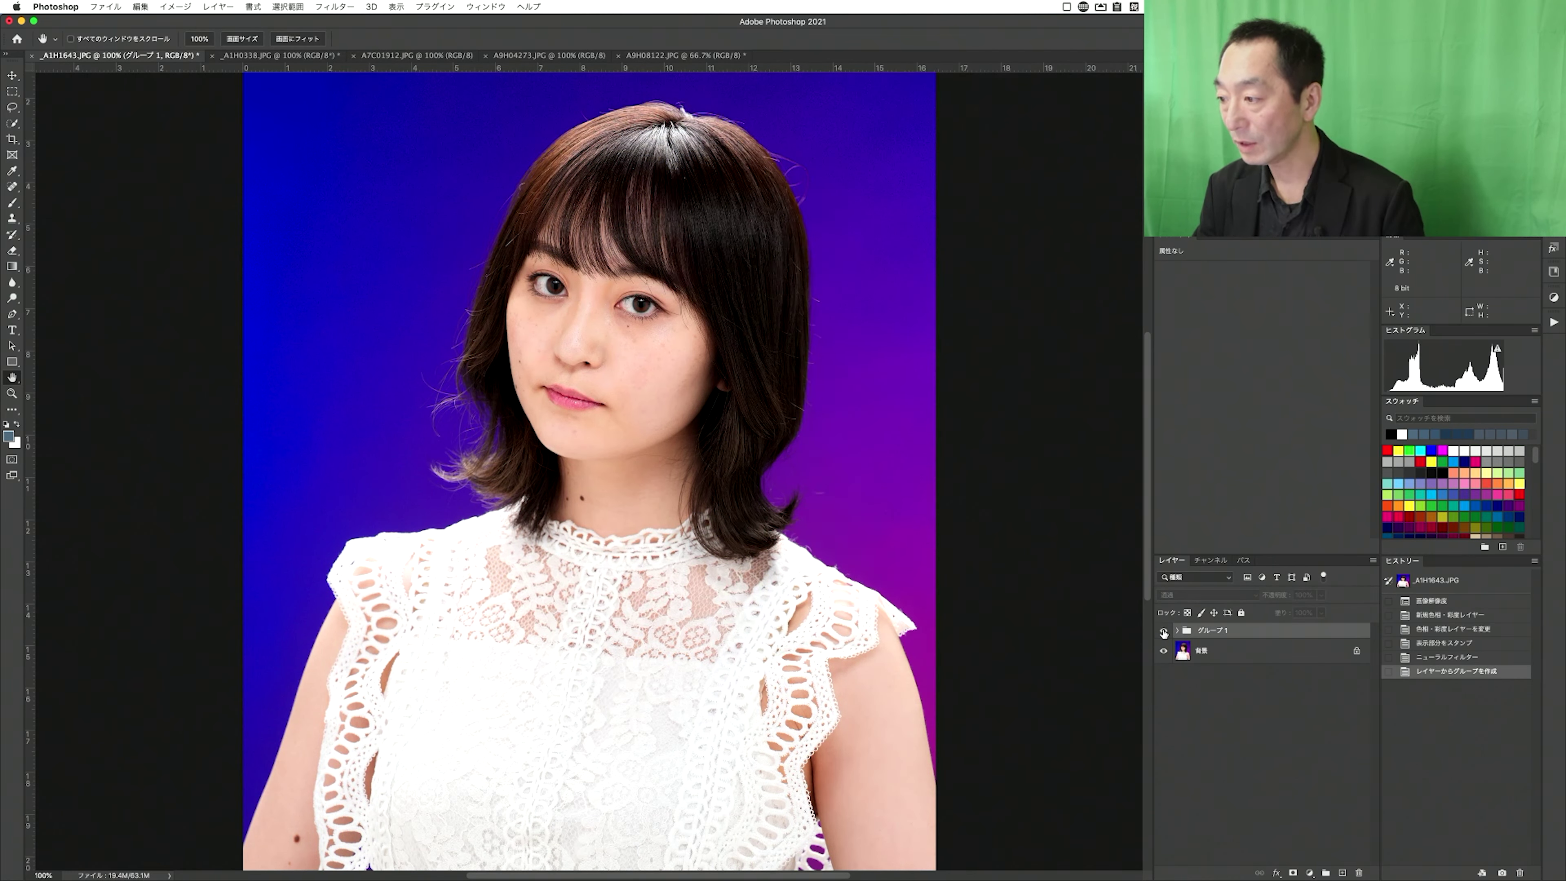
left_click(1162, 632)
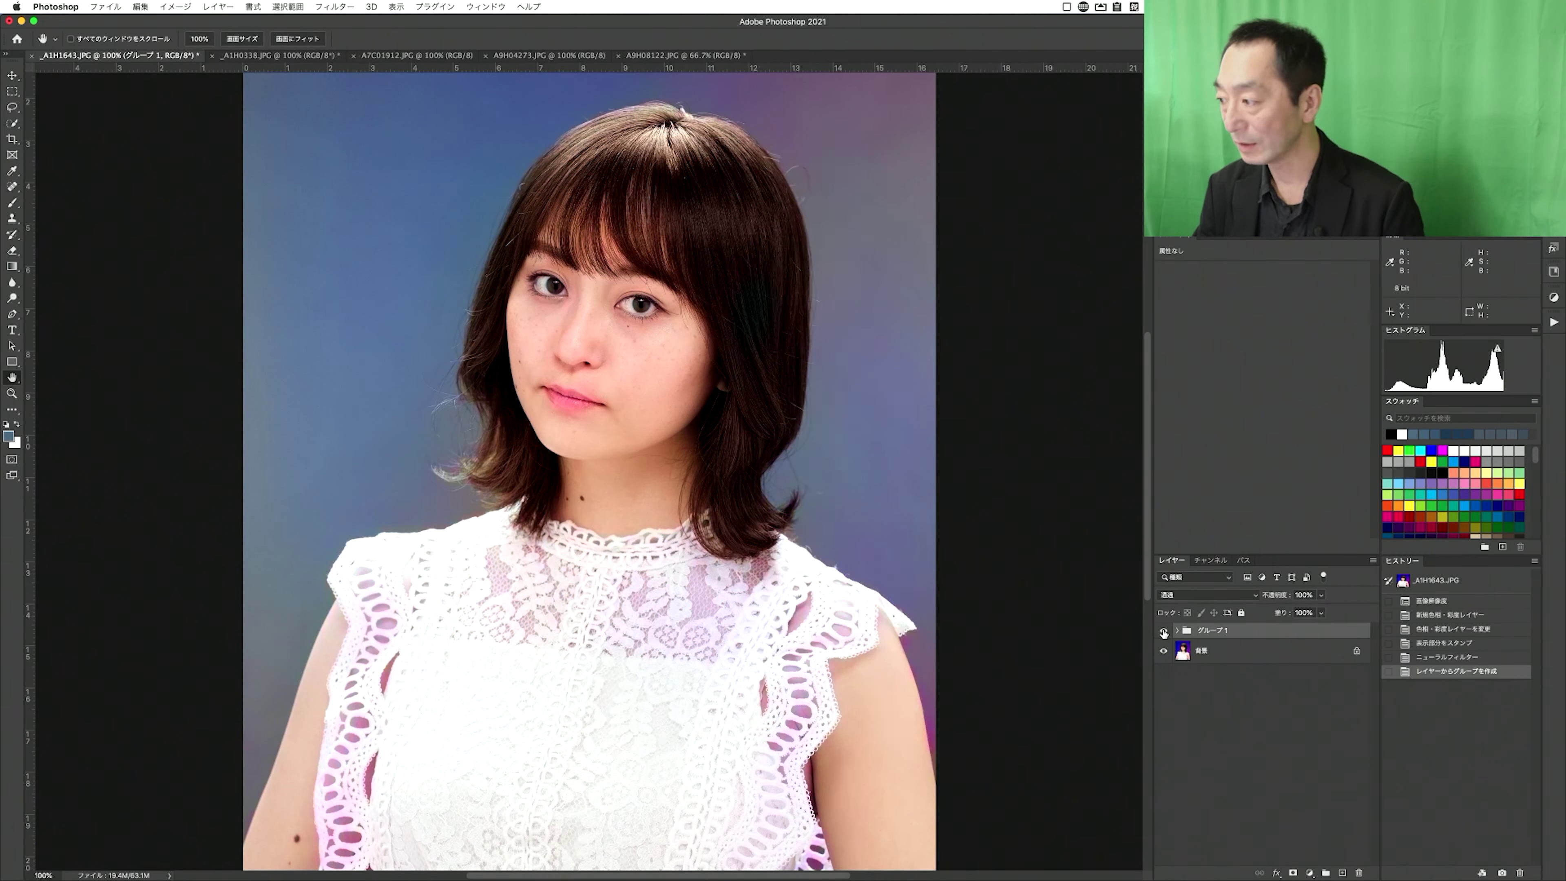
left_click(1162, 632)
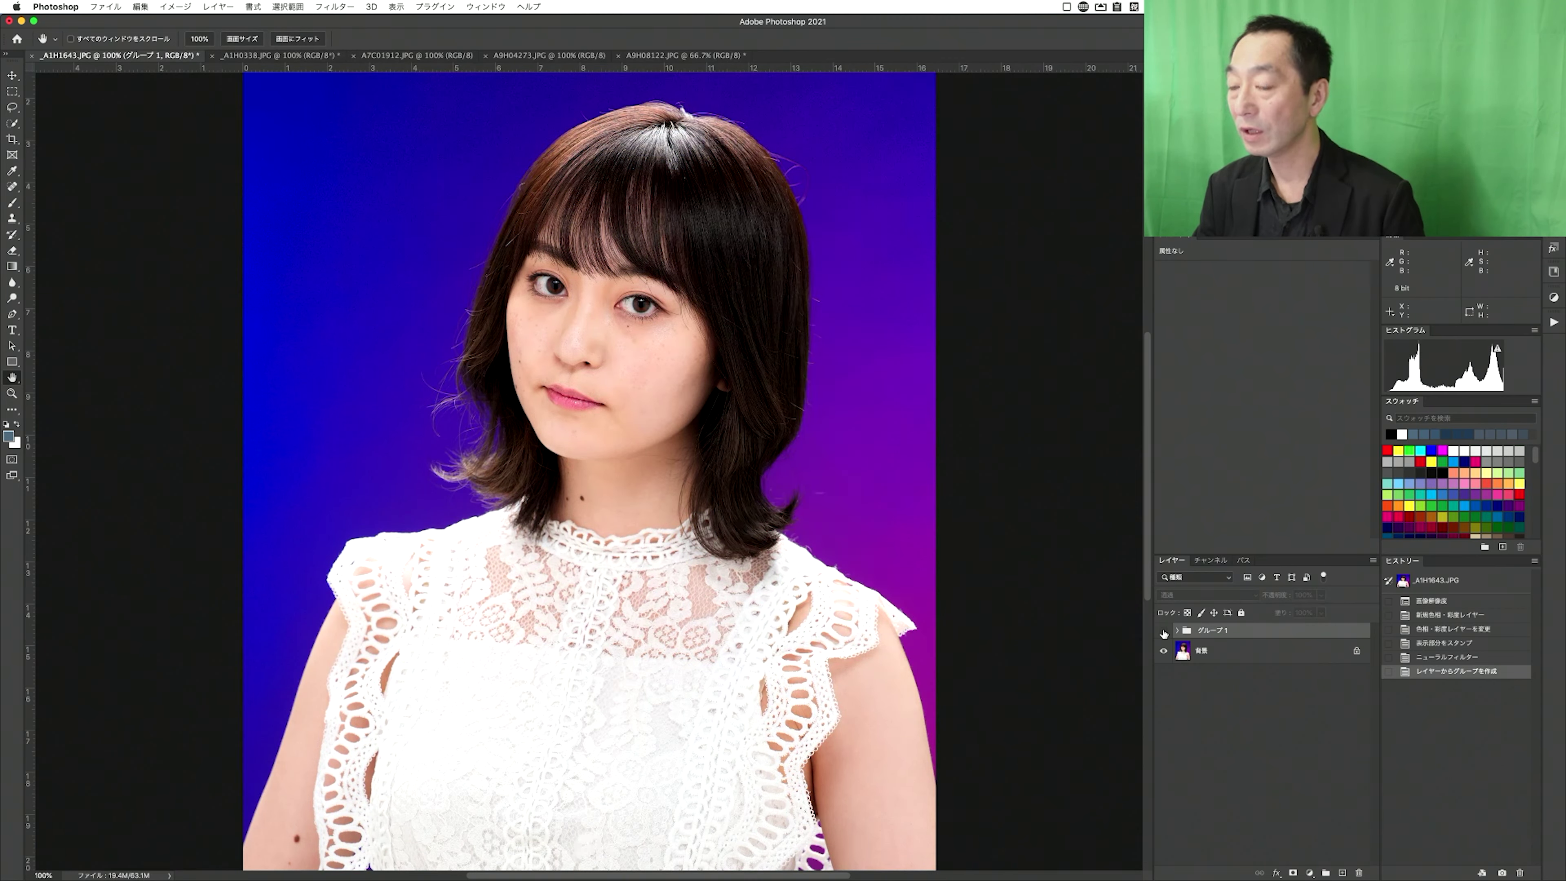
left_click(1163, 632)
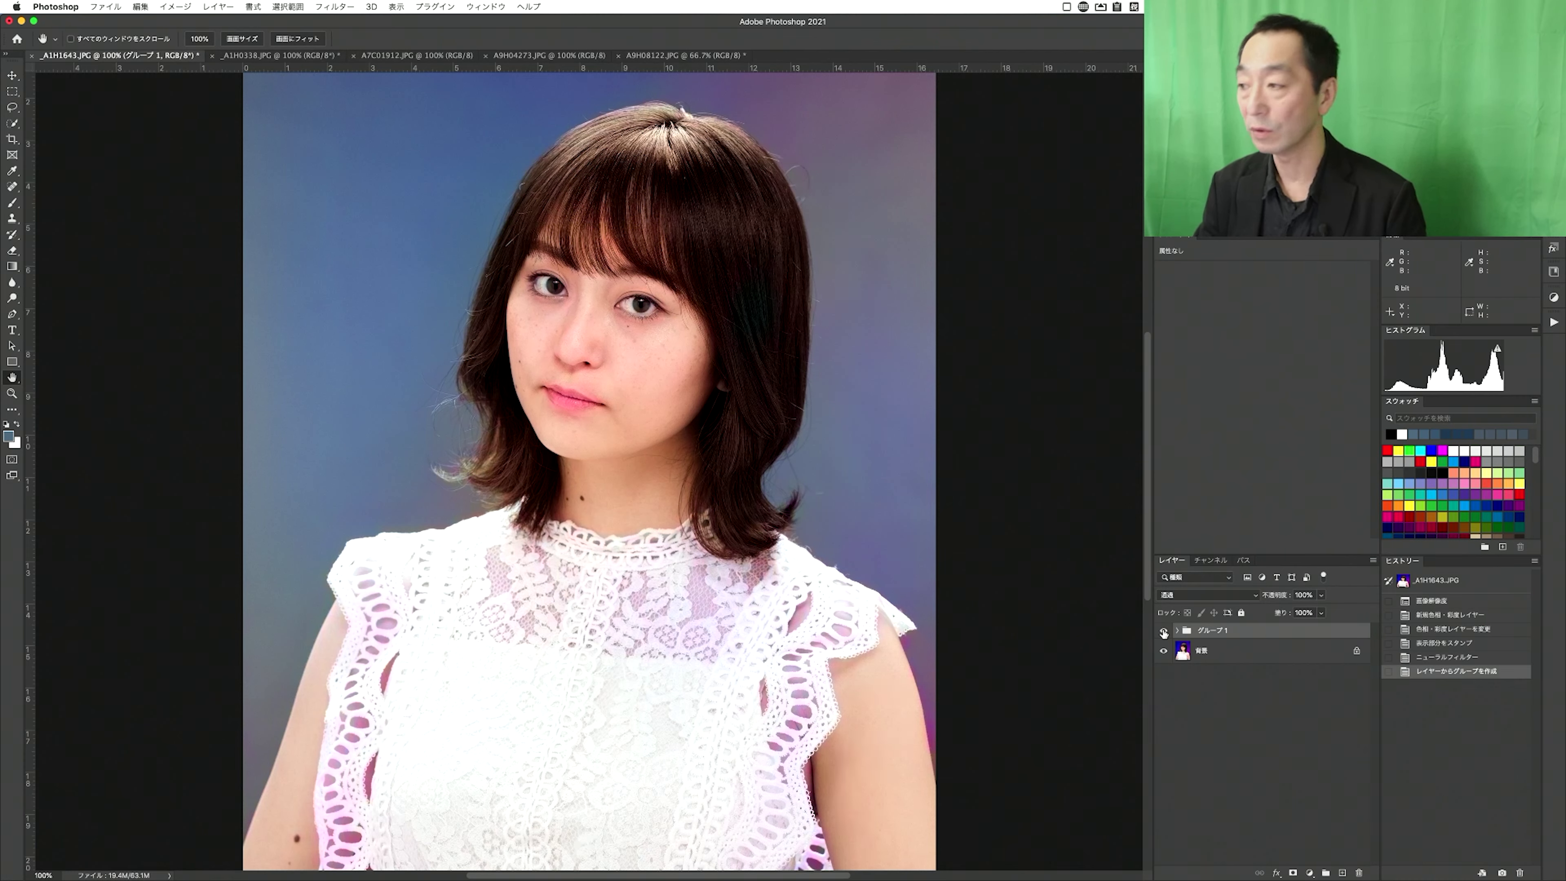
left_click(1162, 632)
left_click(1162, 632)
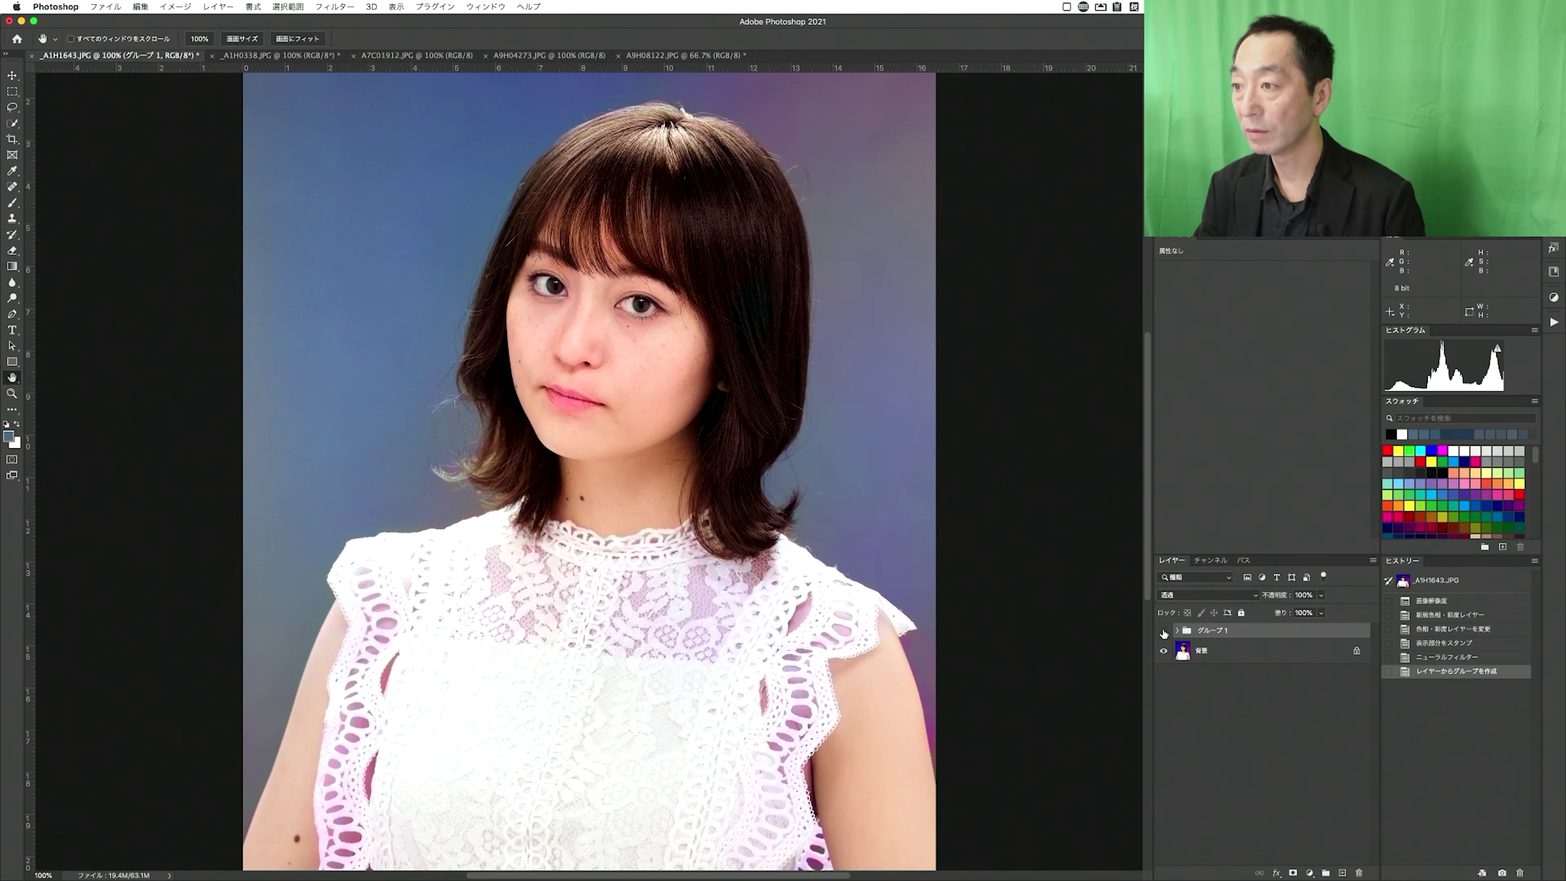
left_click(1163, 631)
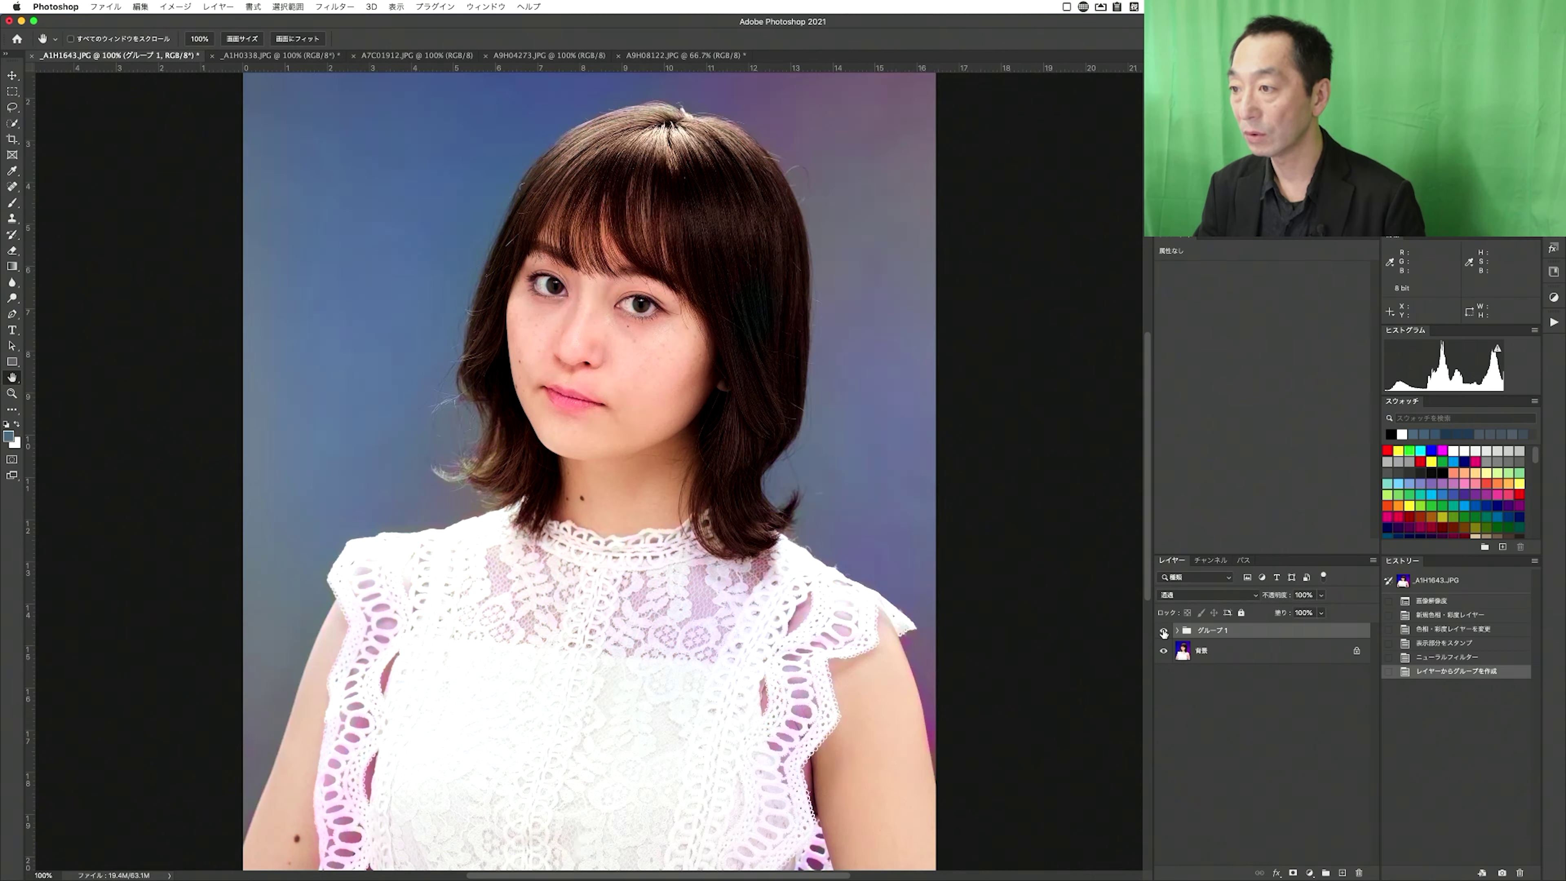
left_click(1163, 632)
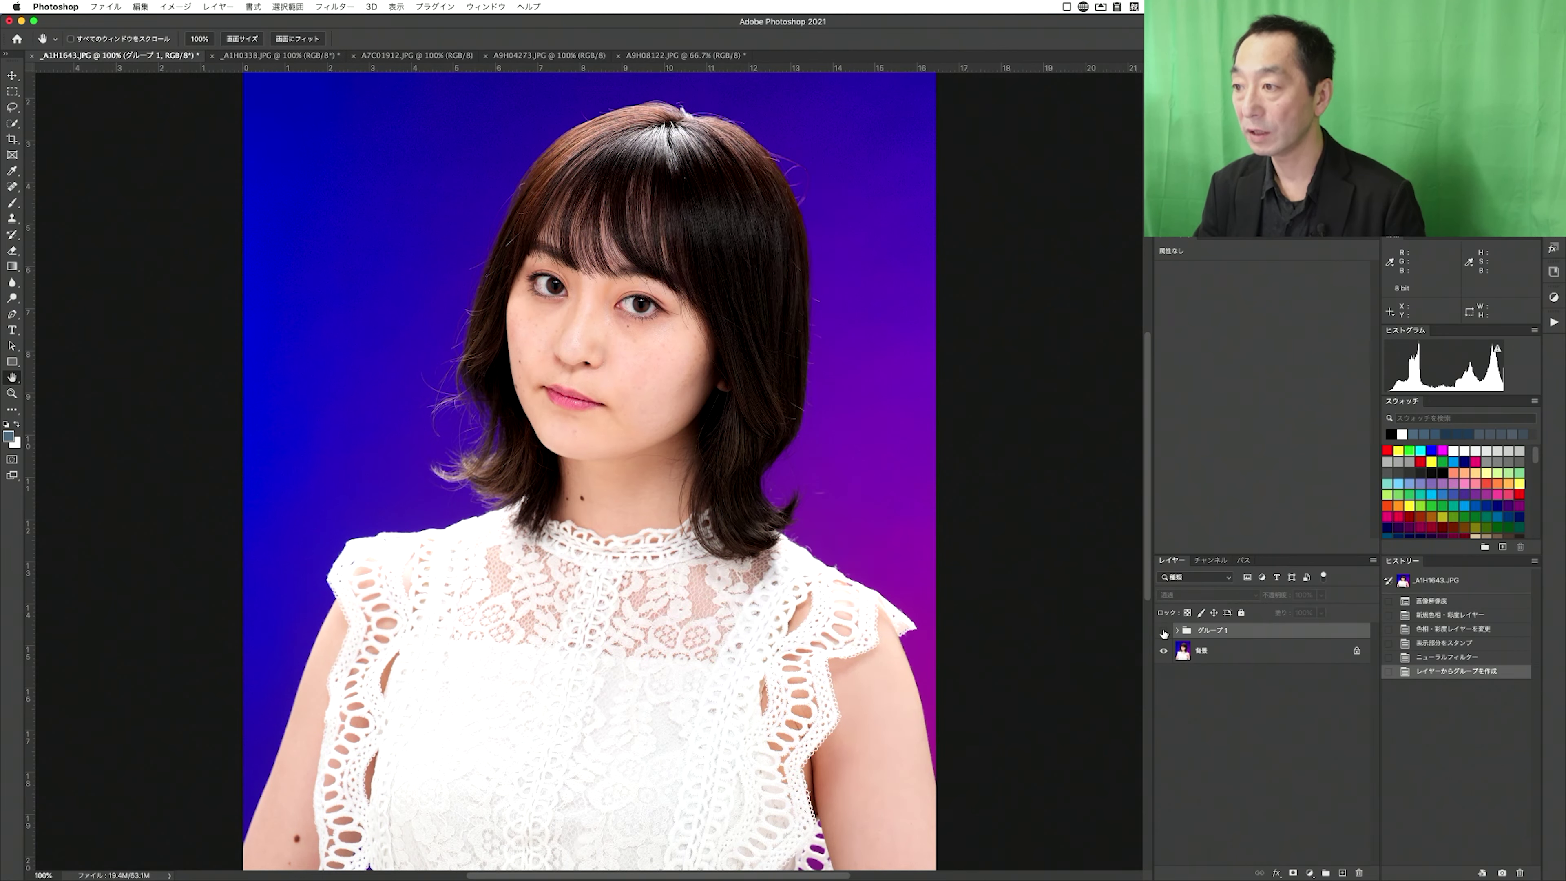
left_click(1163, 632)
left_click(1162, 631)
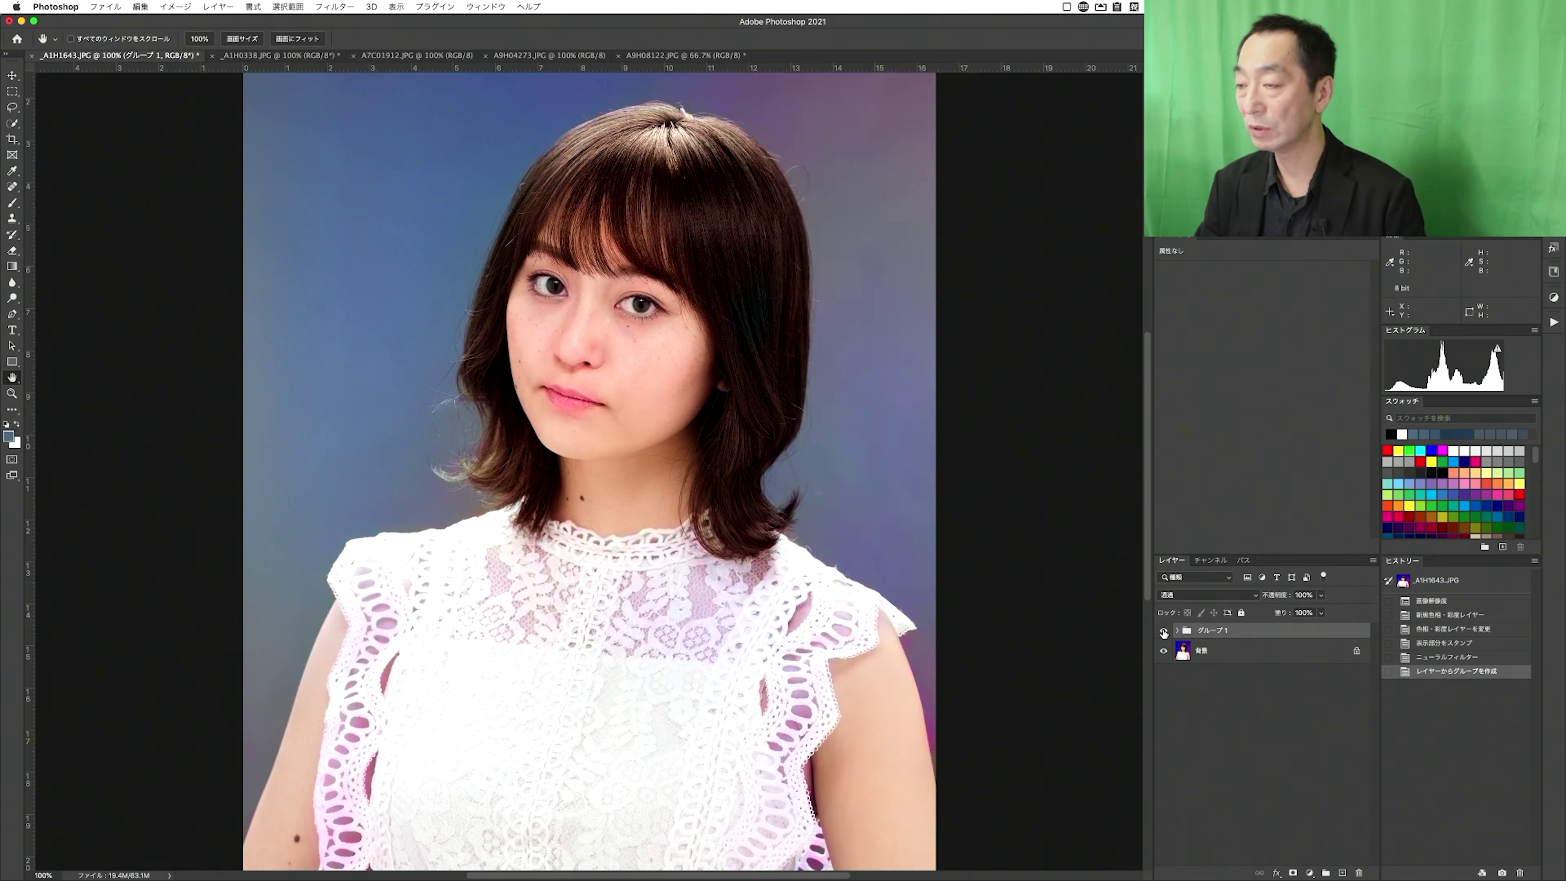
left_click(1162, 632)
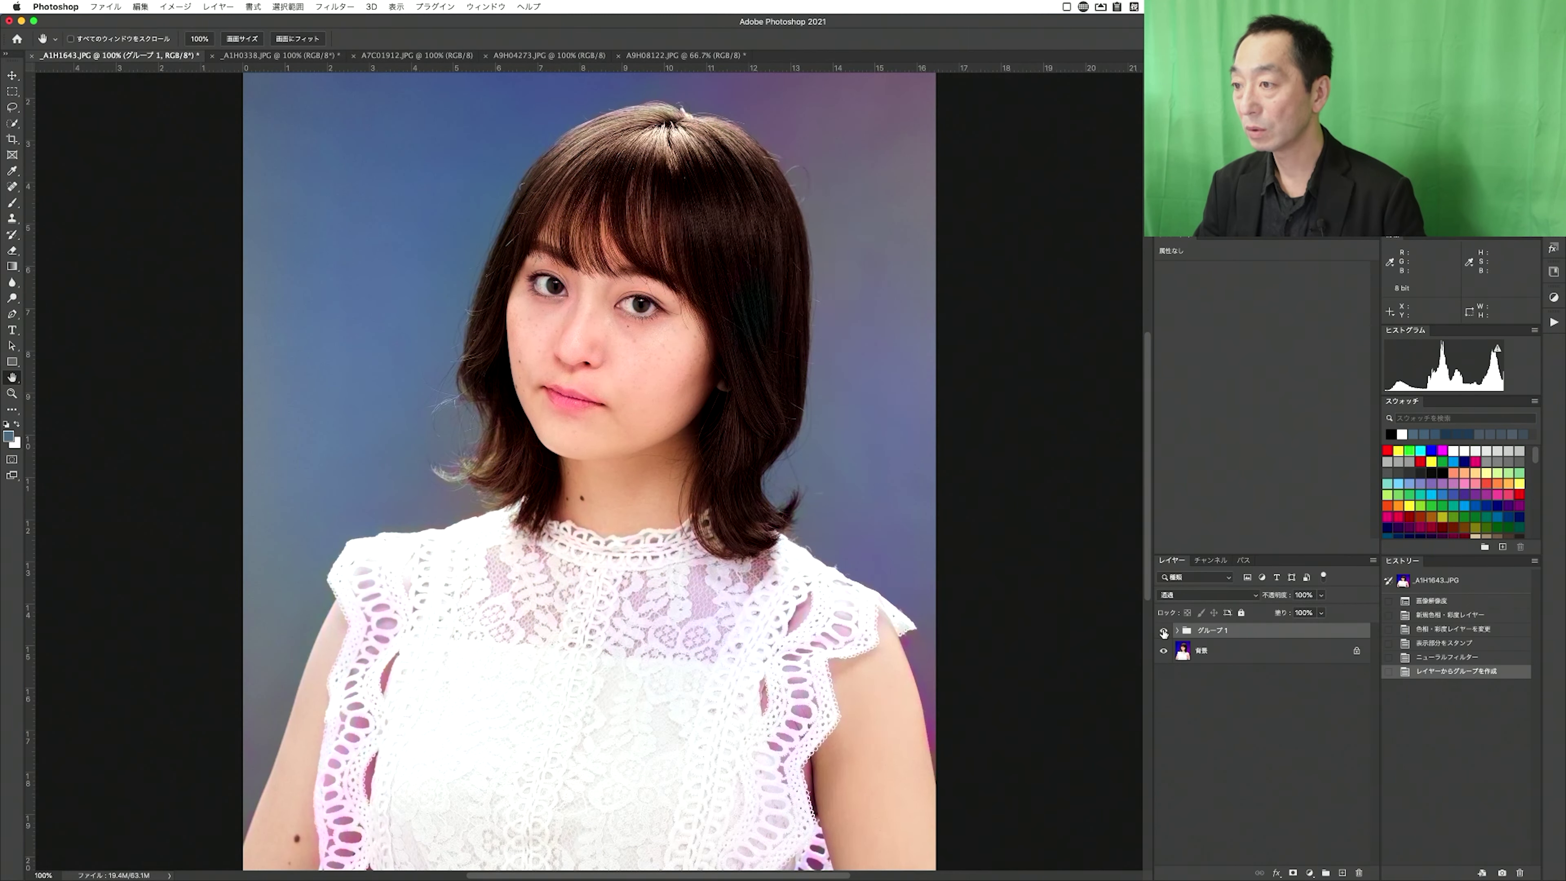
left_click(1162, 632)
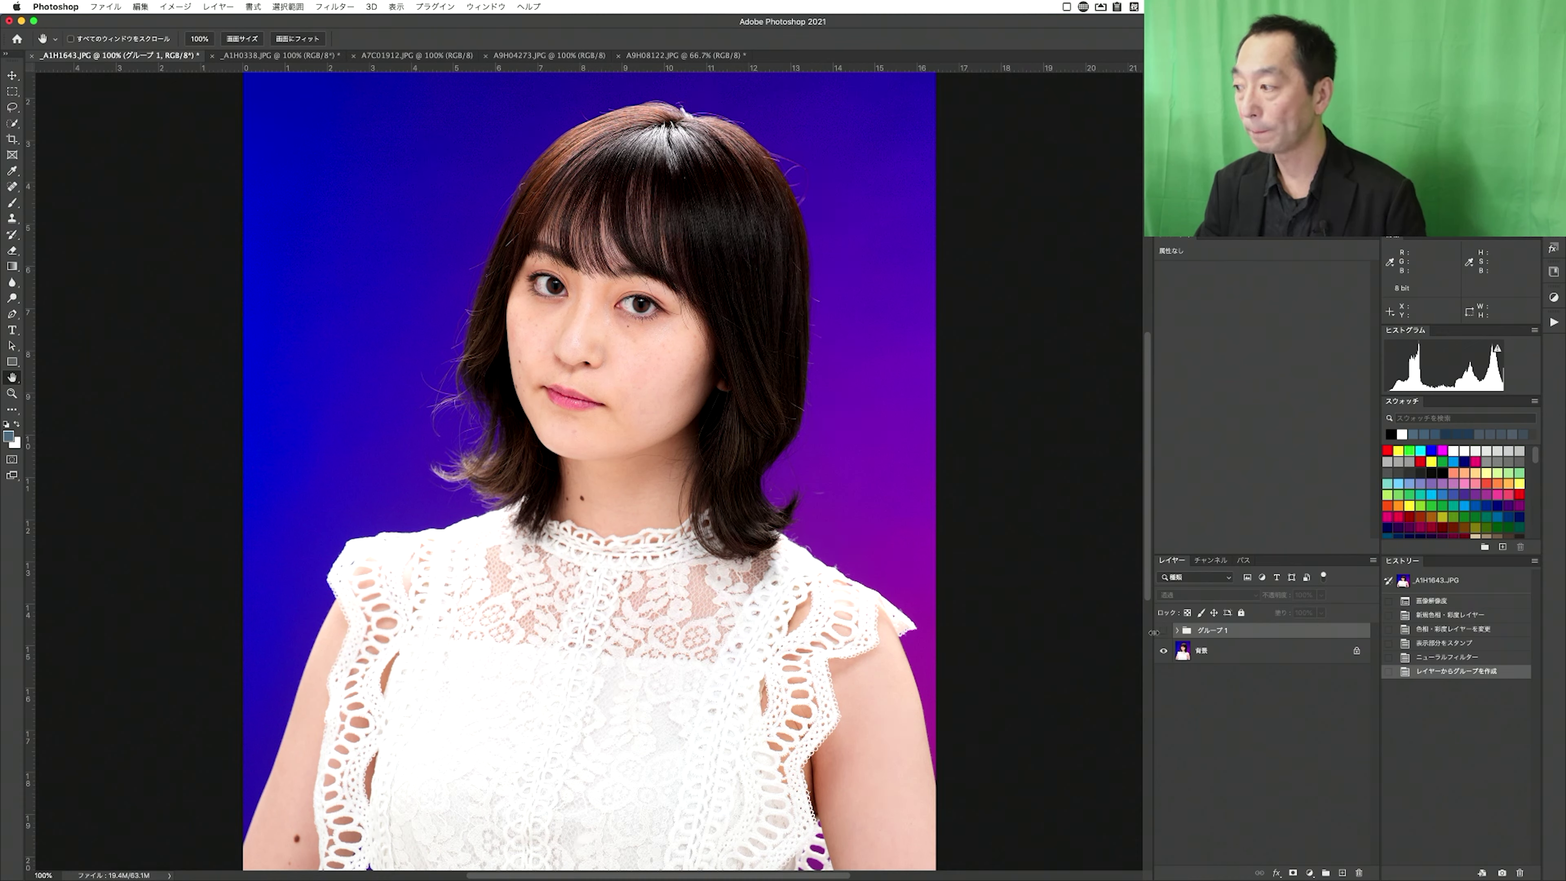
left_click(1165, 631)
left_click(1162, 631)
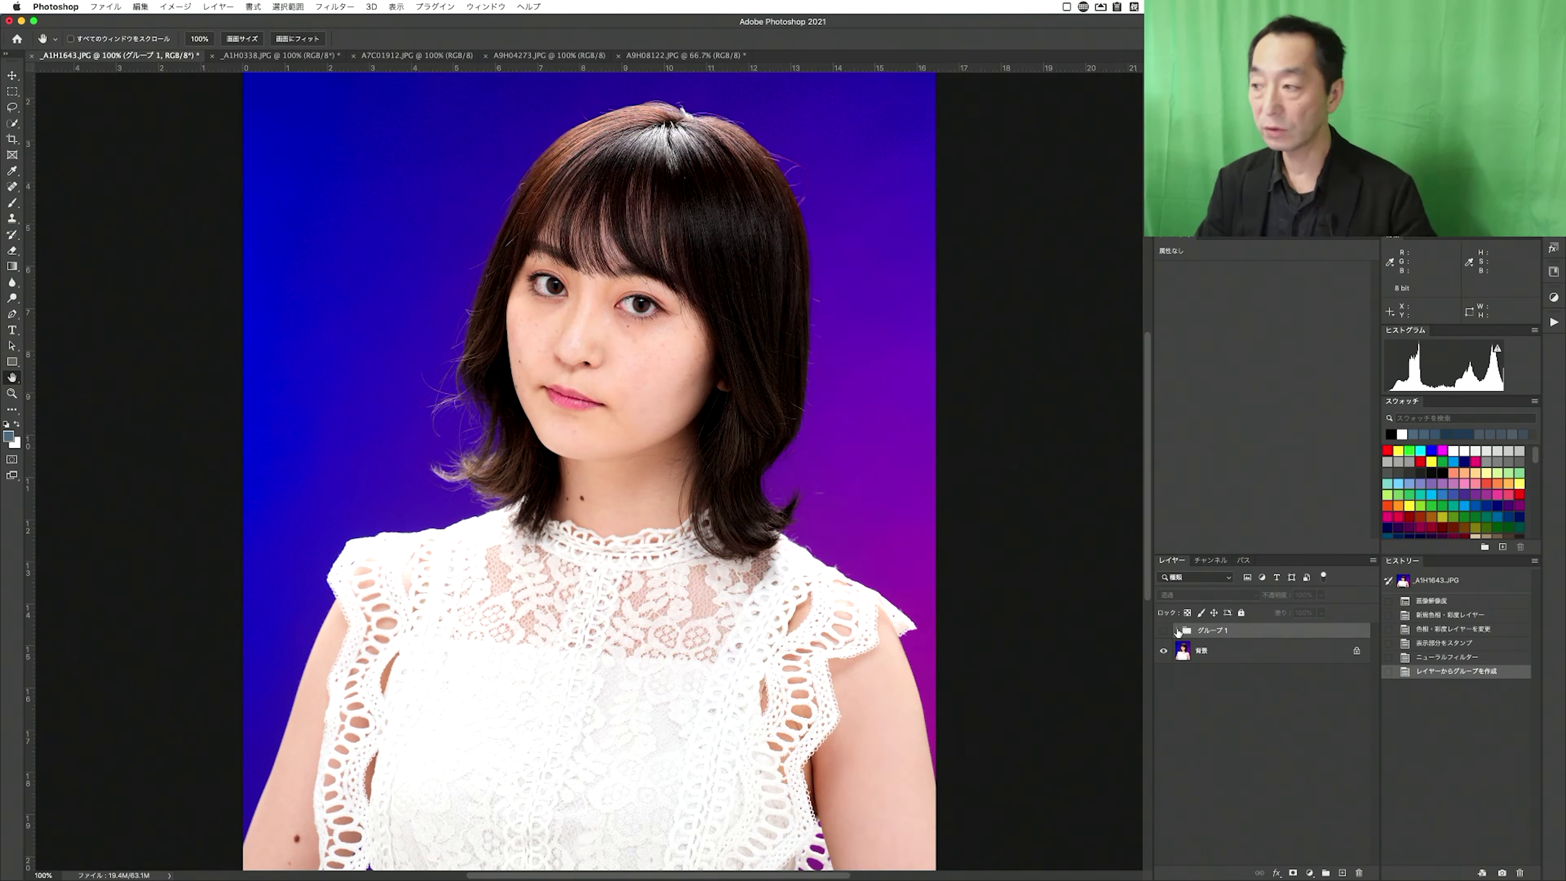
left_click(1269, 652)
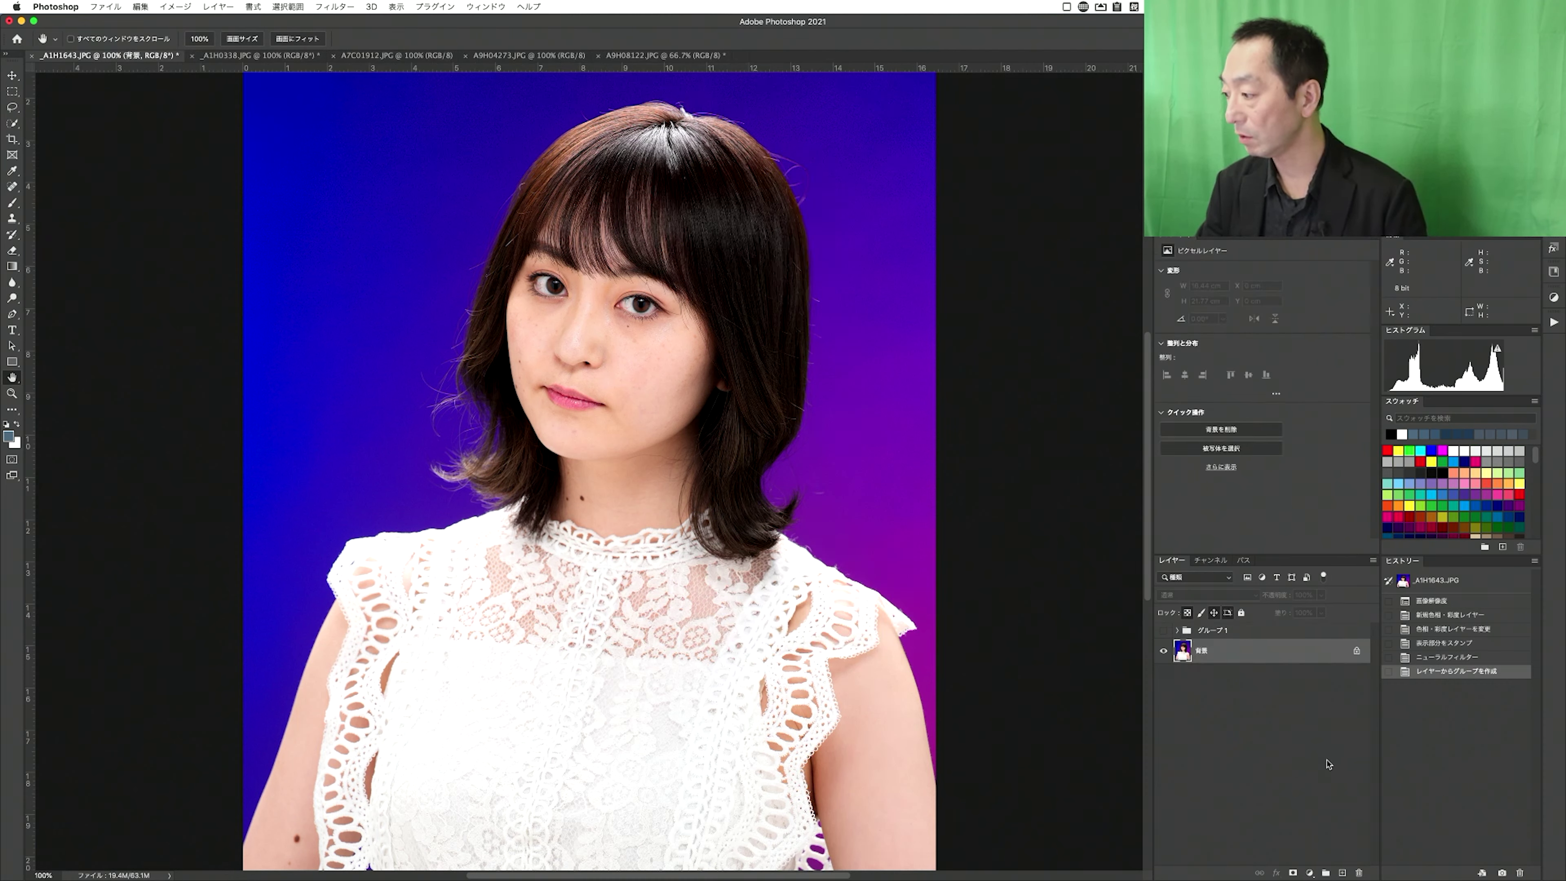
- Add a Black & White layer (Auto, reds raised, blues lowered) and stamp visible into レイヤー3
left_click(1310, 872)
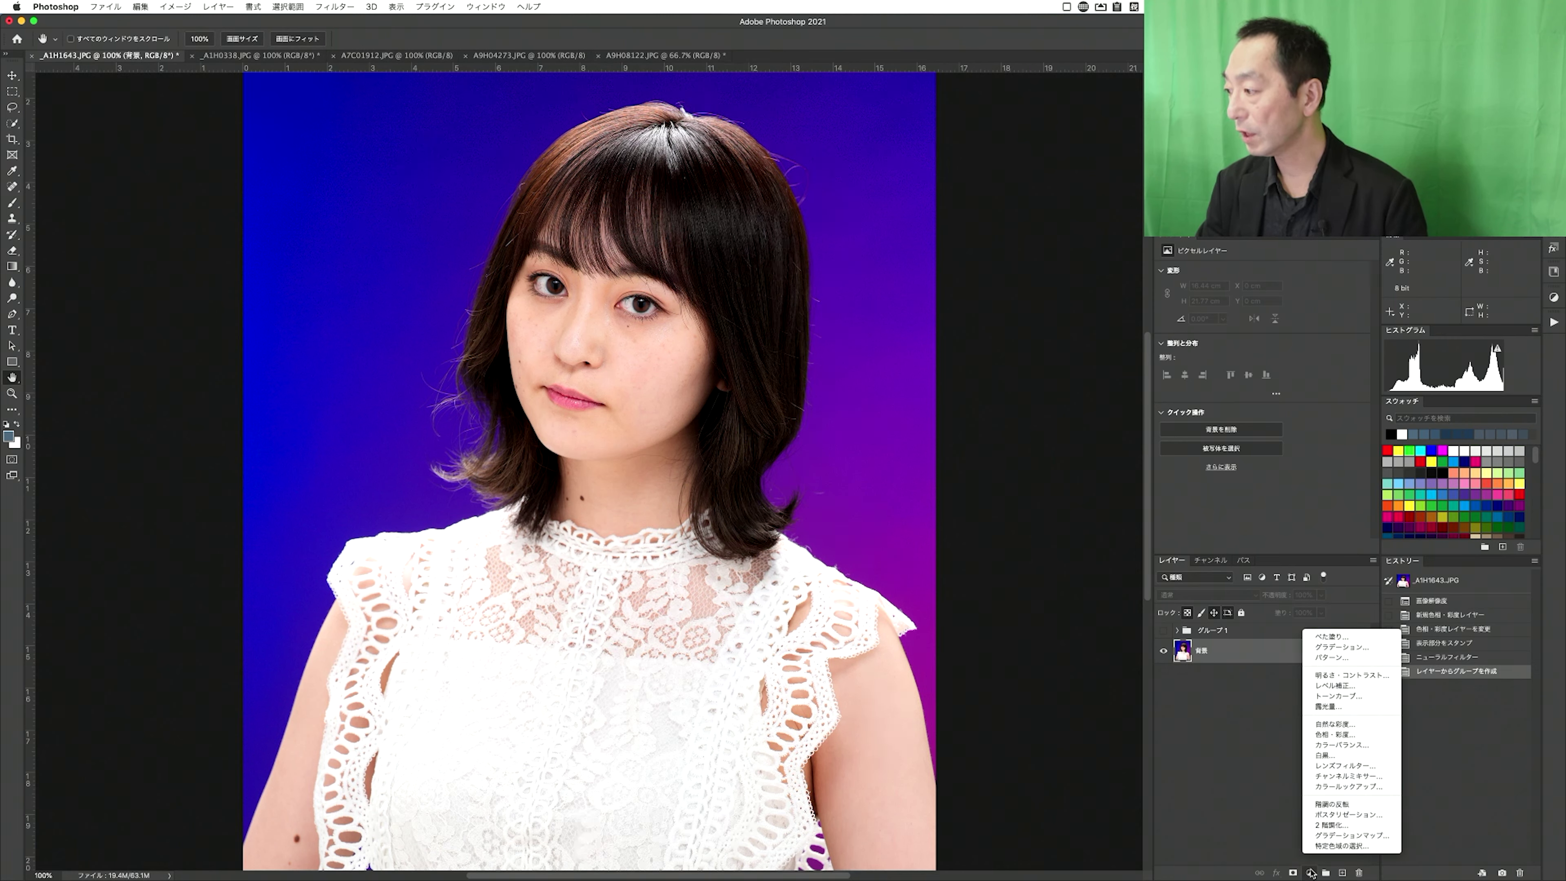
left_click(1368, 755)
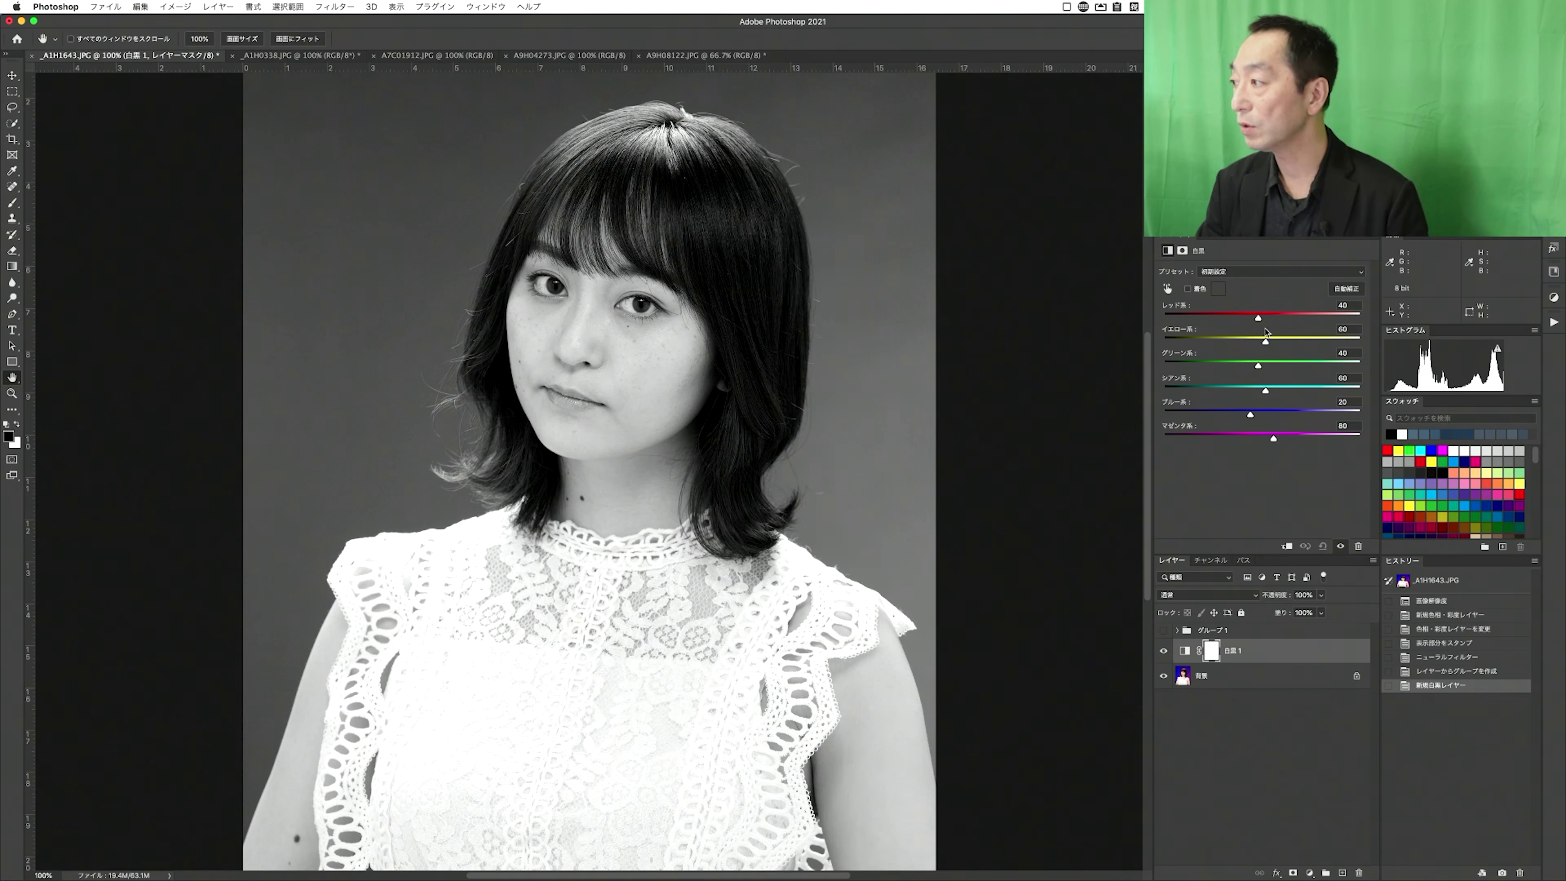
left_click(1347, 290)
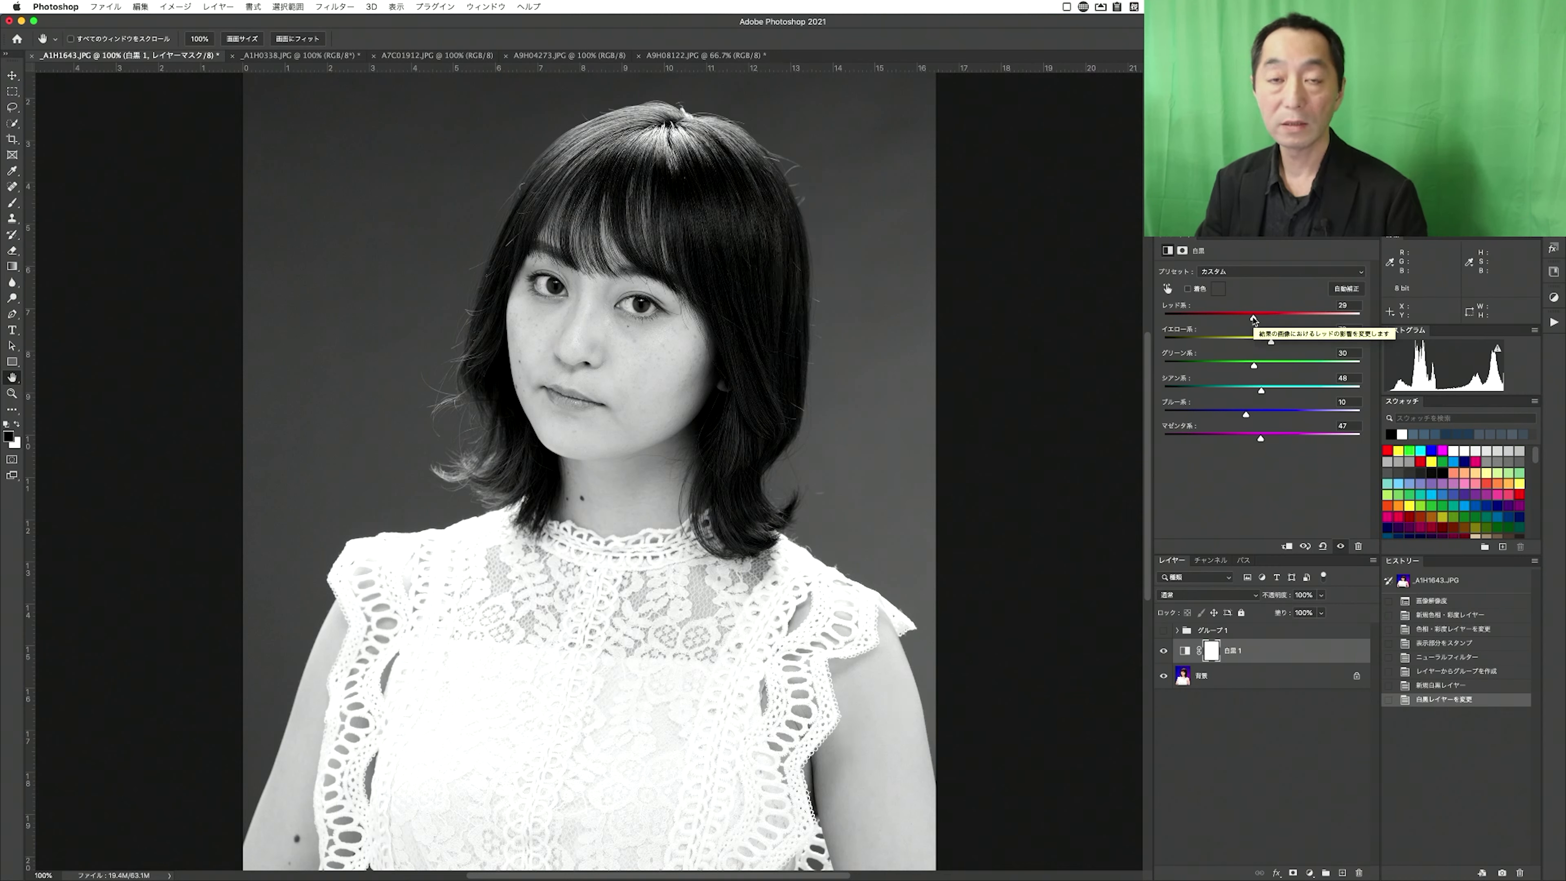
mouse_move(1254, 316)
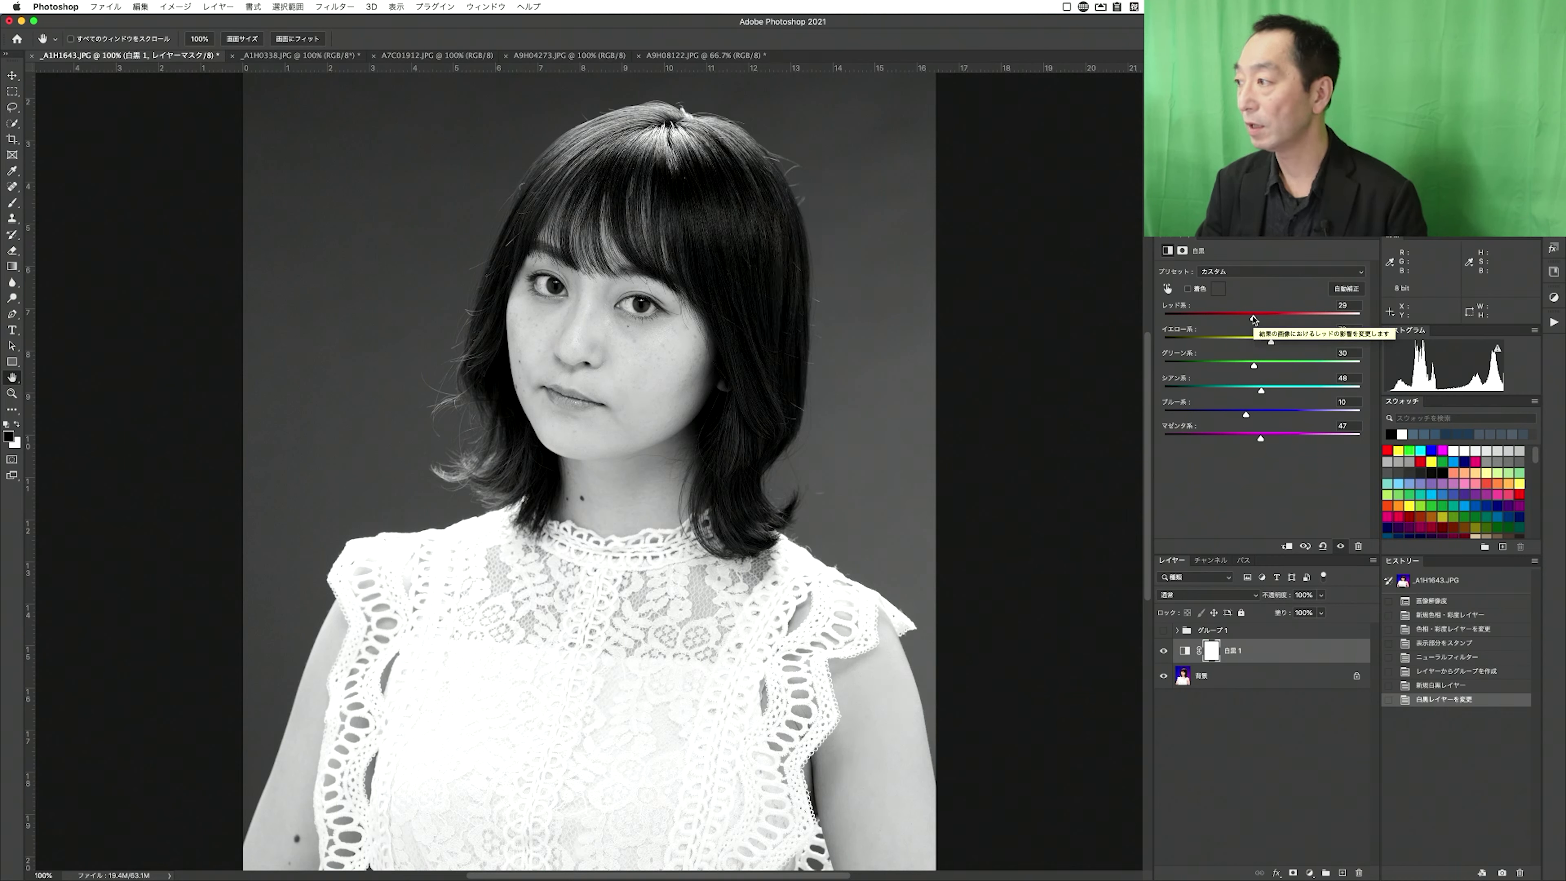
left_click_drag(1253, 318, 1268, 318)
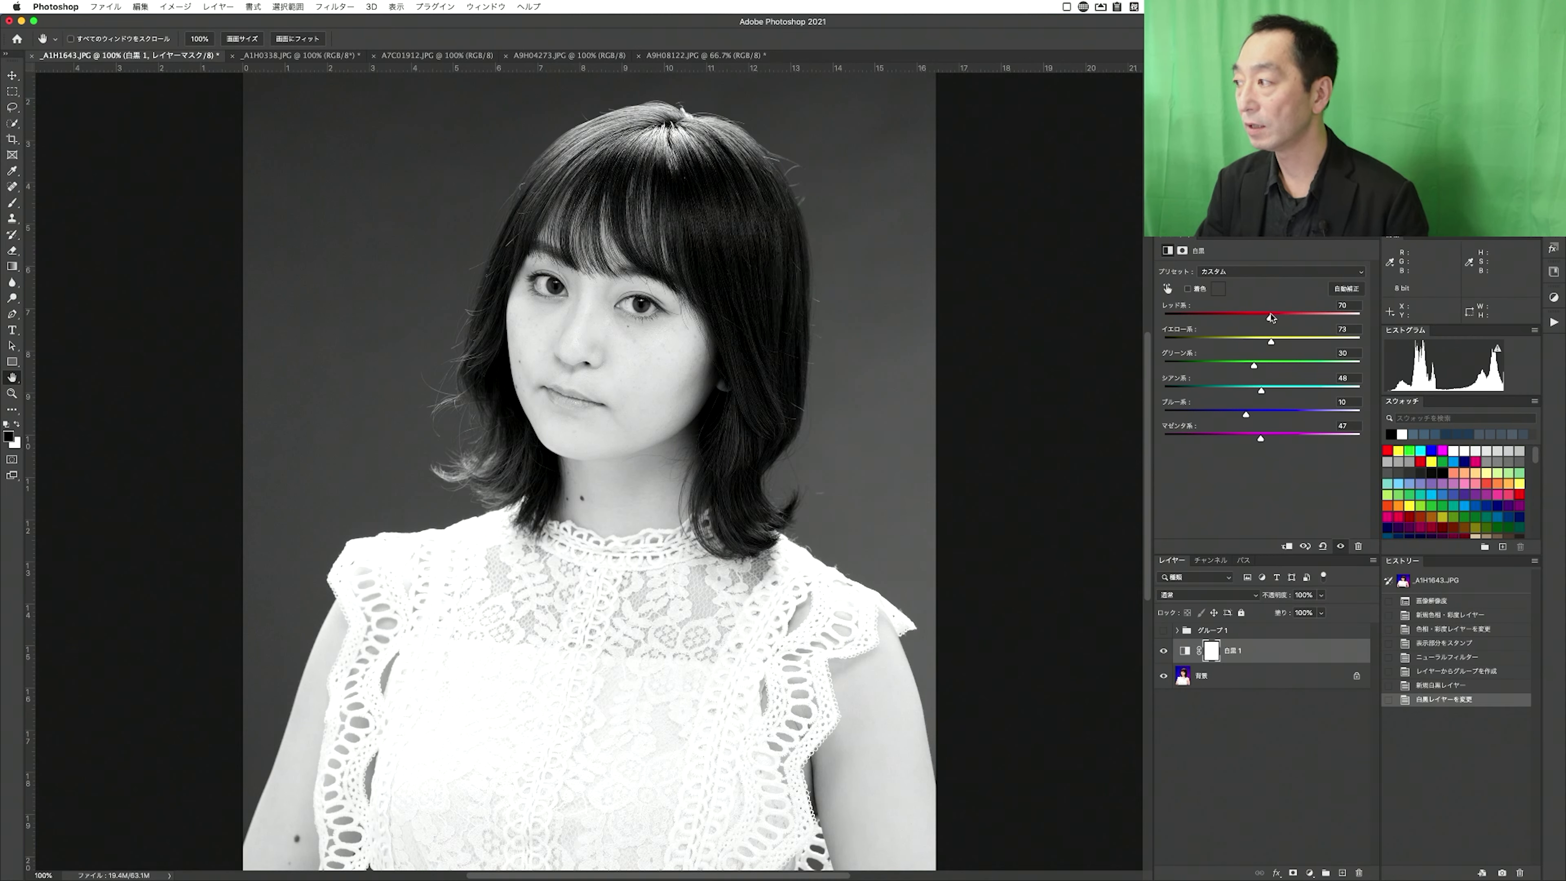
left_click_drag(1271, 317, 1274, 317)
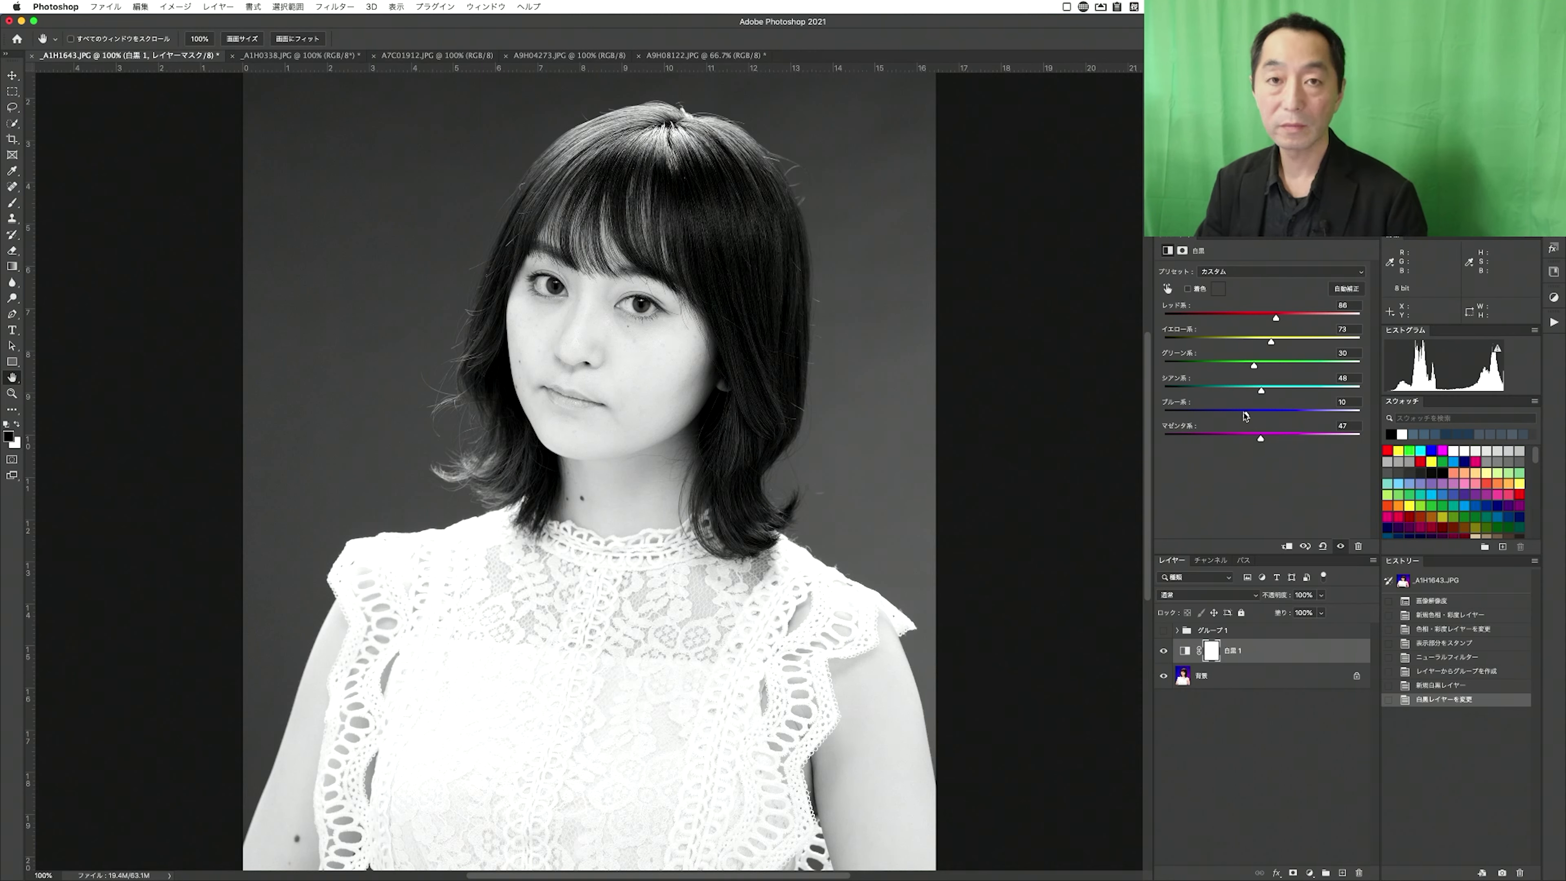
mouse_move(1245, 414)
left_click_drag(1244, 410, 1240, 415)
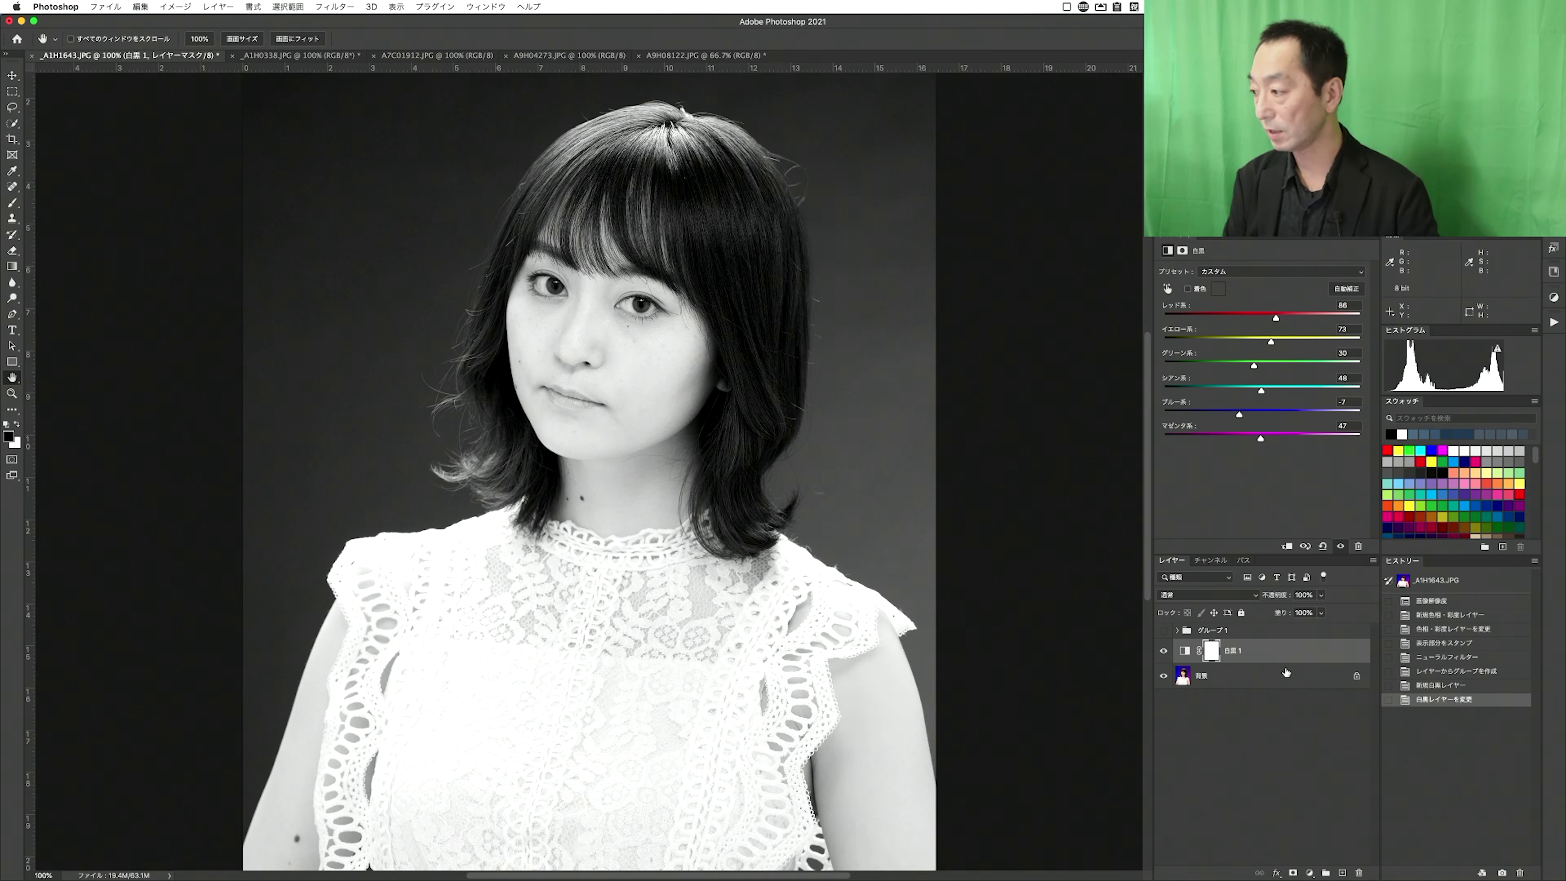
key("super+alt+shift+e")
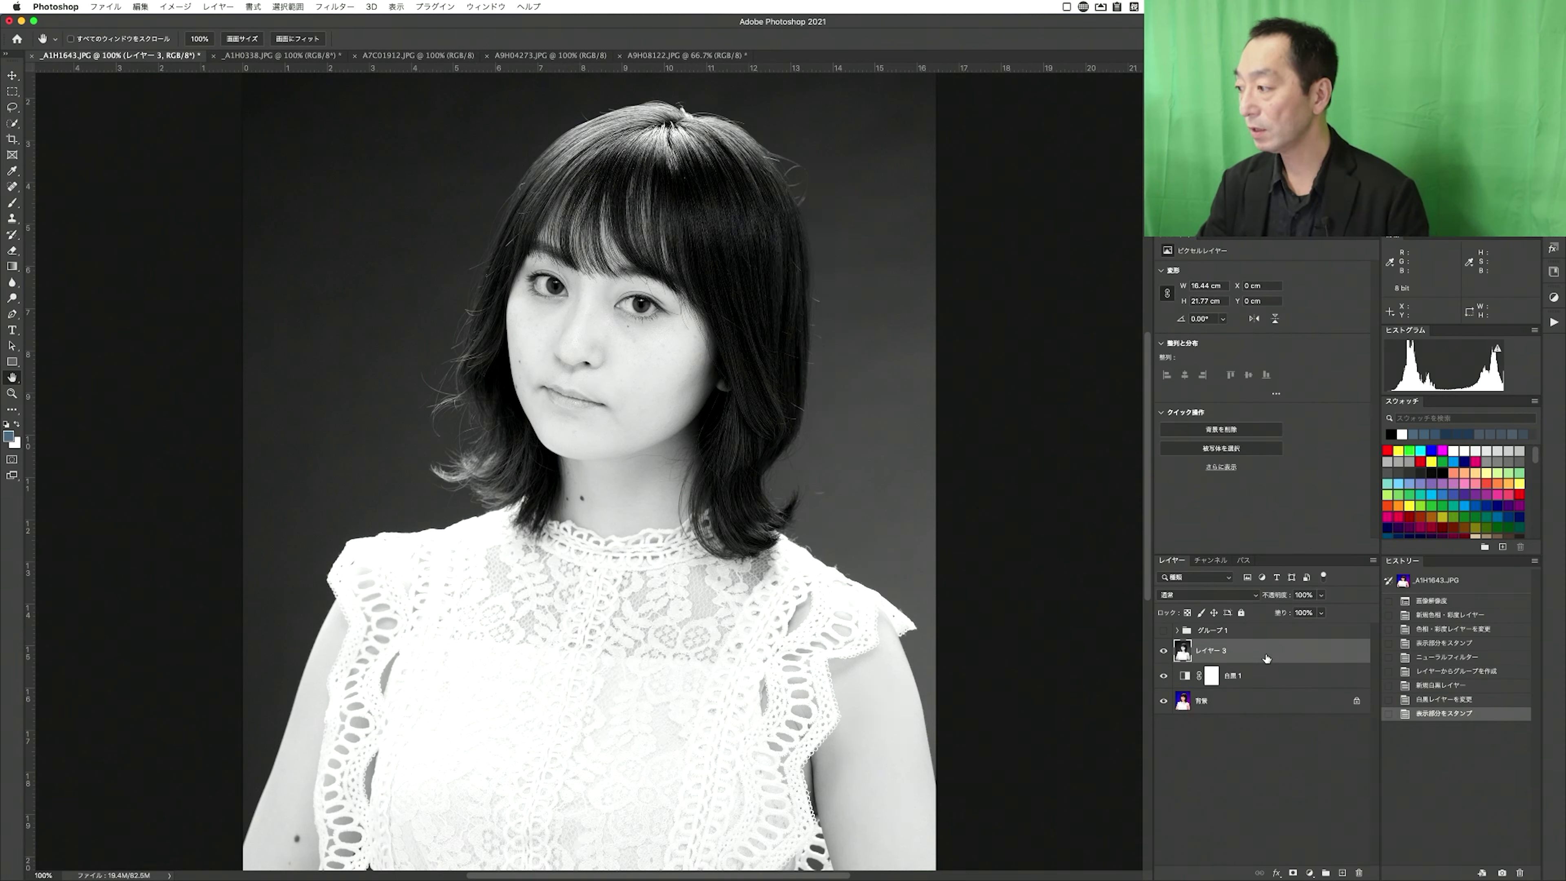
- Apply Neural Filters Colorize to the stamped monochrome layer, output as new layer レイヤー4
left_click(335, 6)
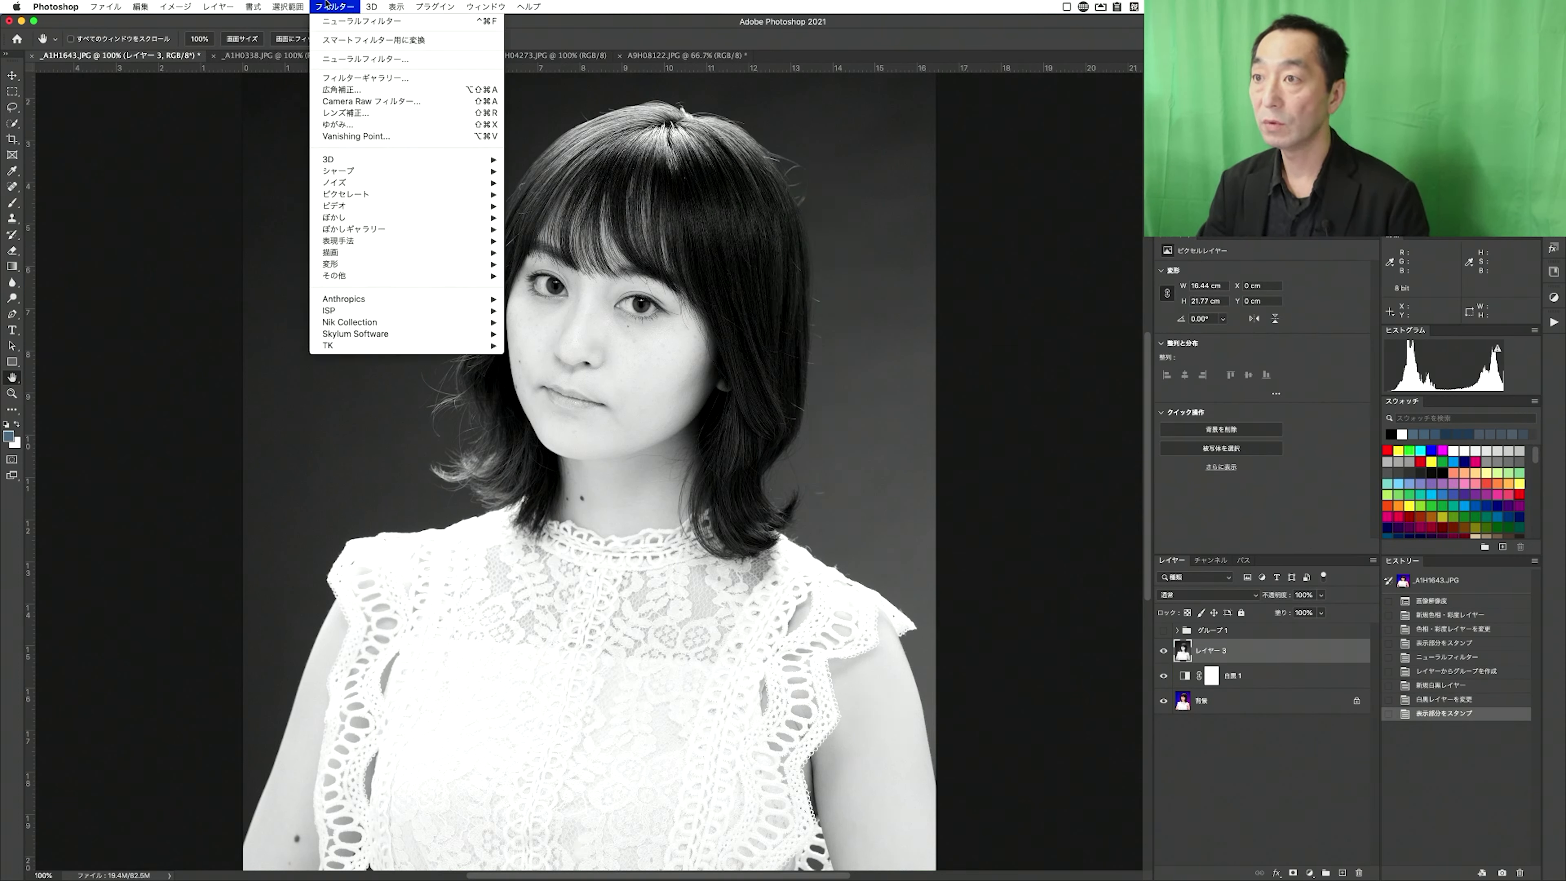
left_click(337, 59)
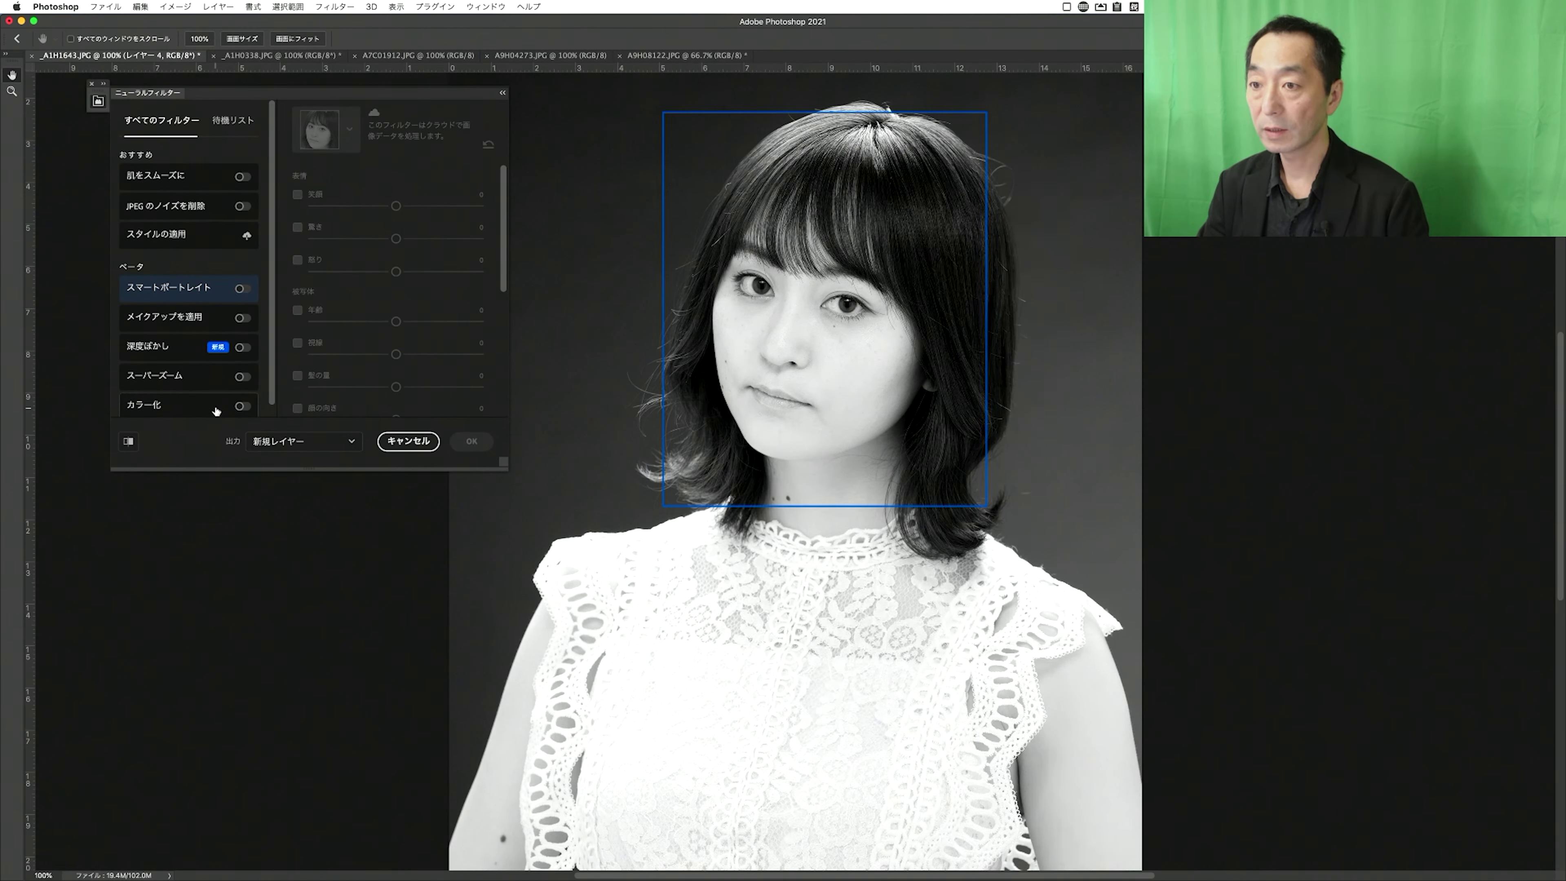
scroll(215, 410, "down", 1)
left_click(244, 395)
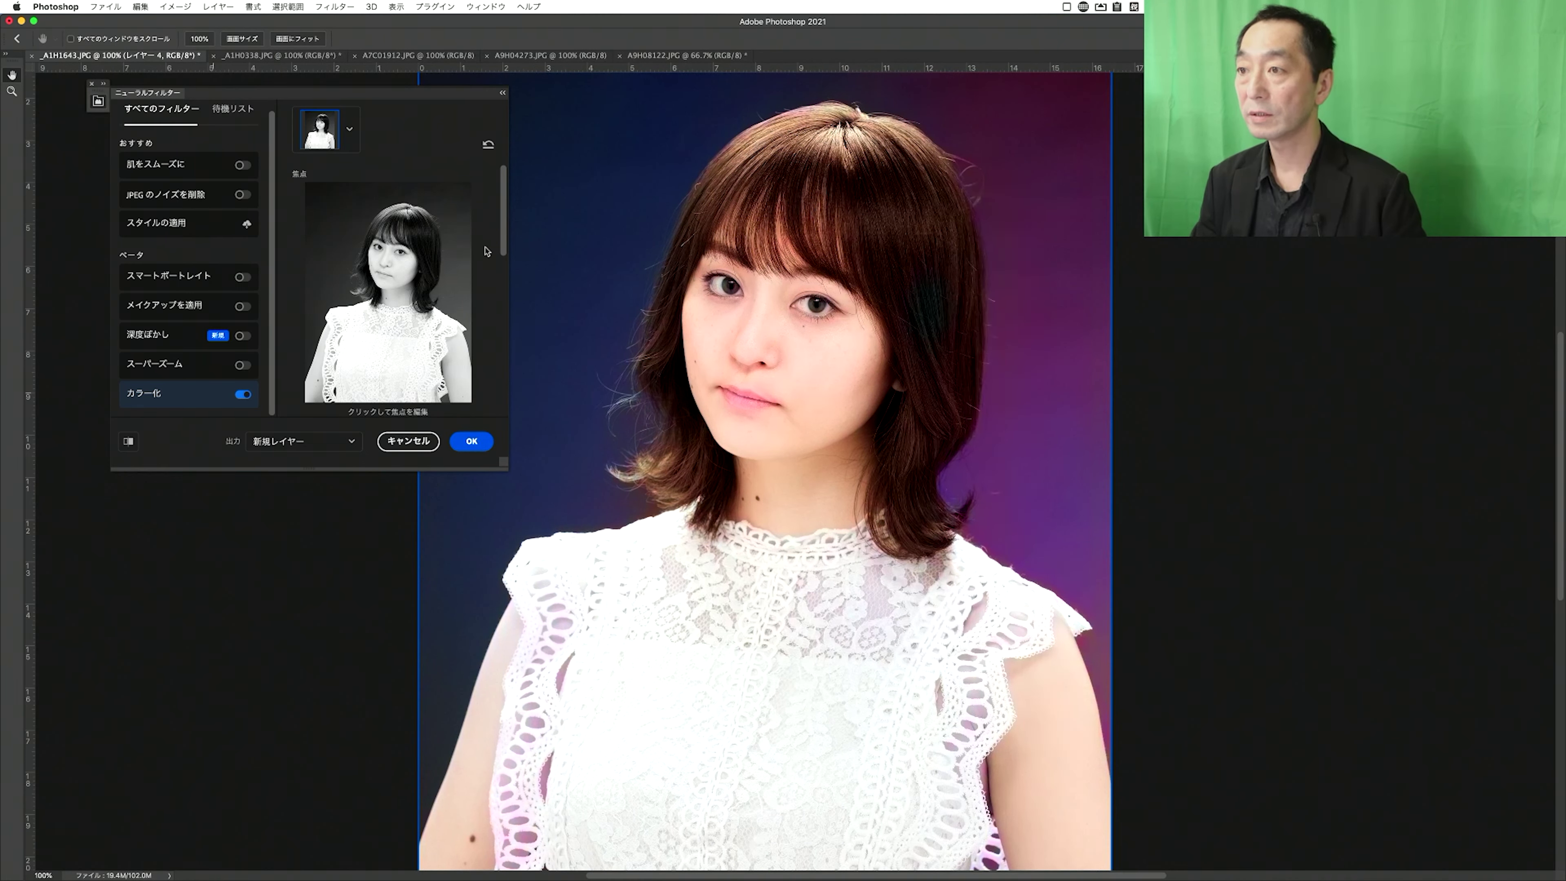
left_click_drag(510, 230, 495, 318)
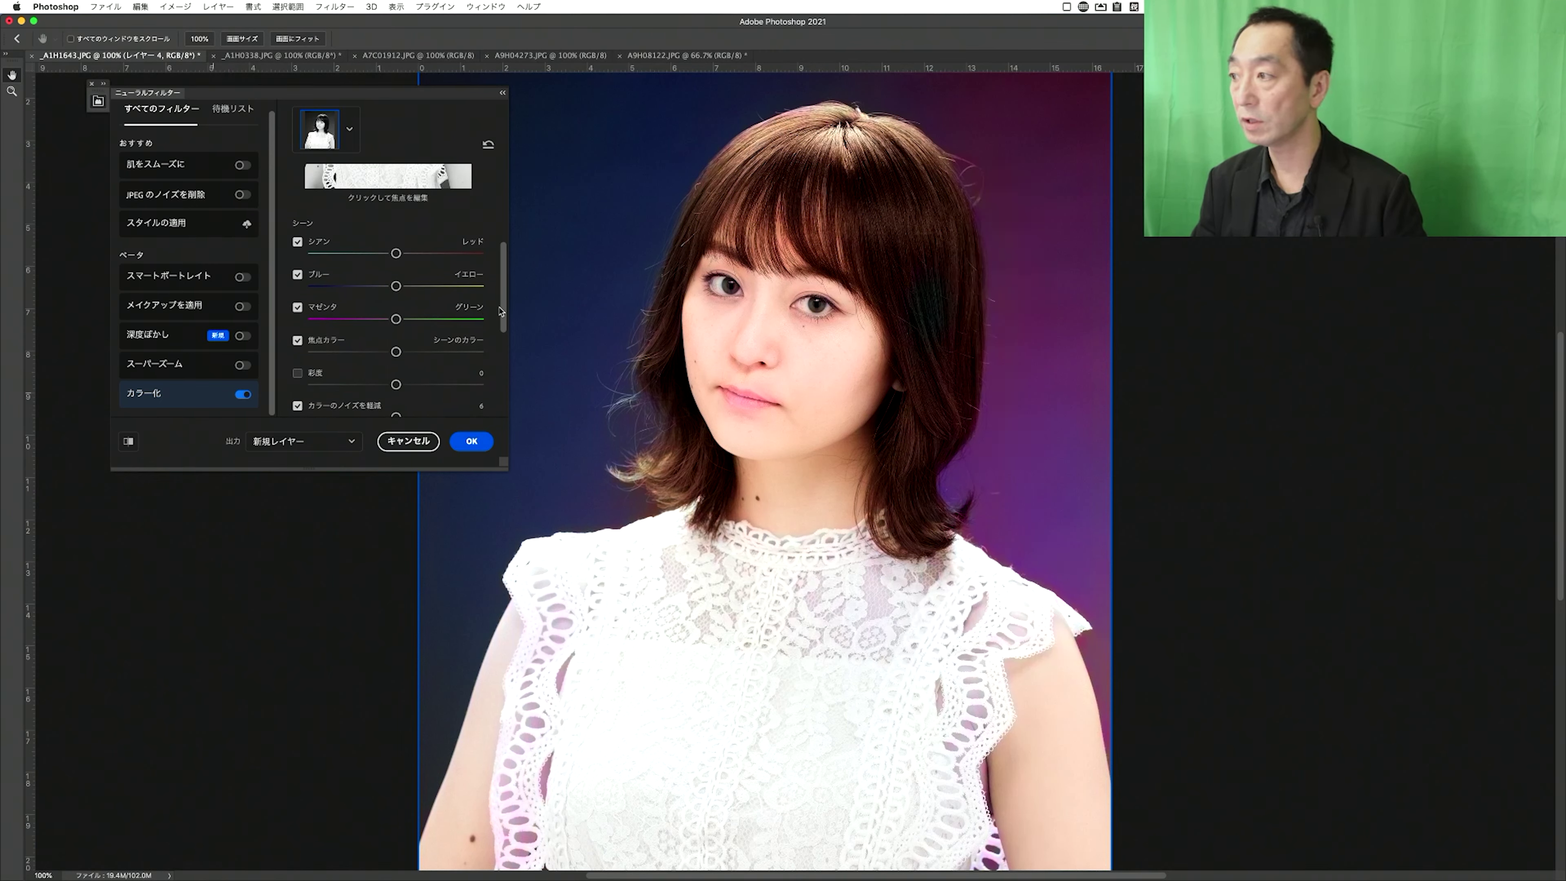
left_click_drag(505, 309, 499, 390)
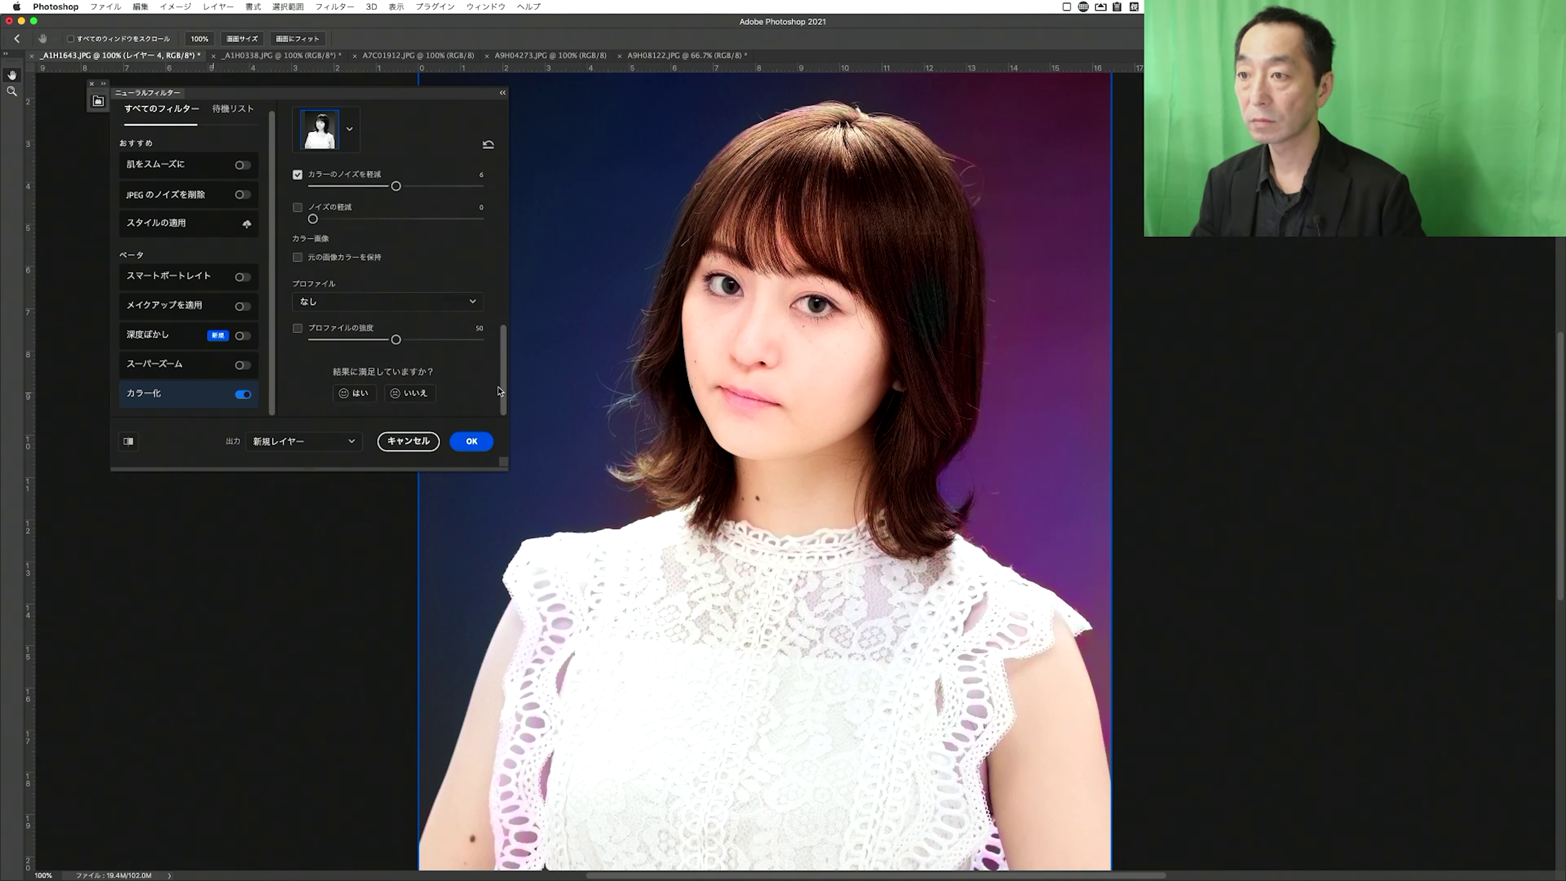
scroll(342, 295, "up", 1)
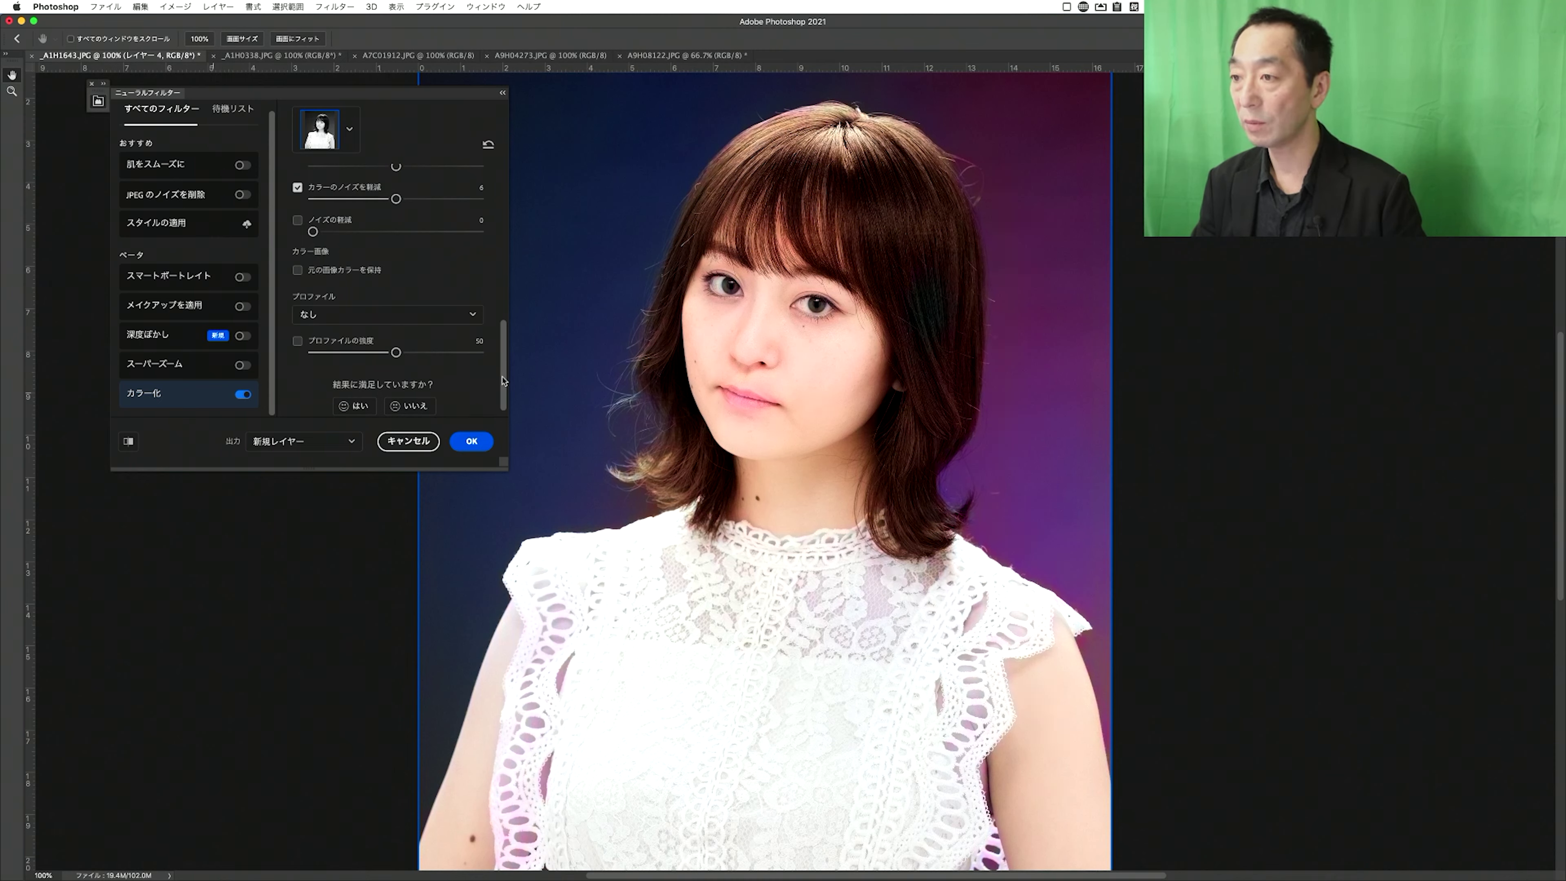
left_click_drag(502, 380, 487, 244)
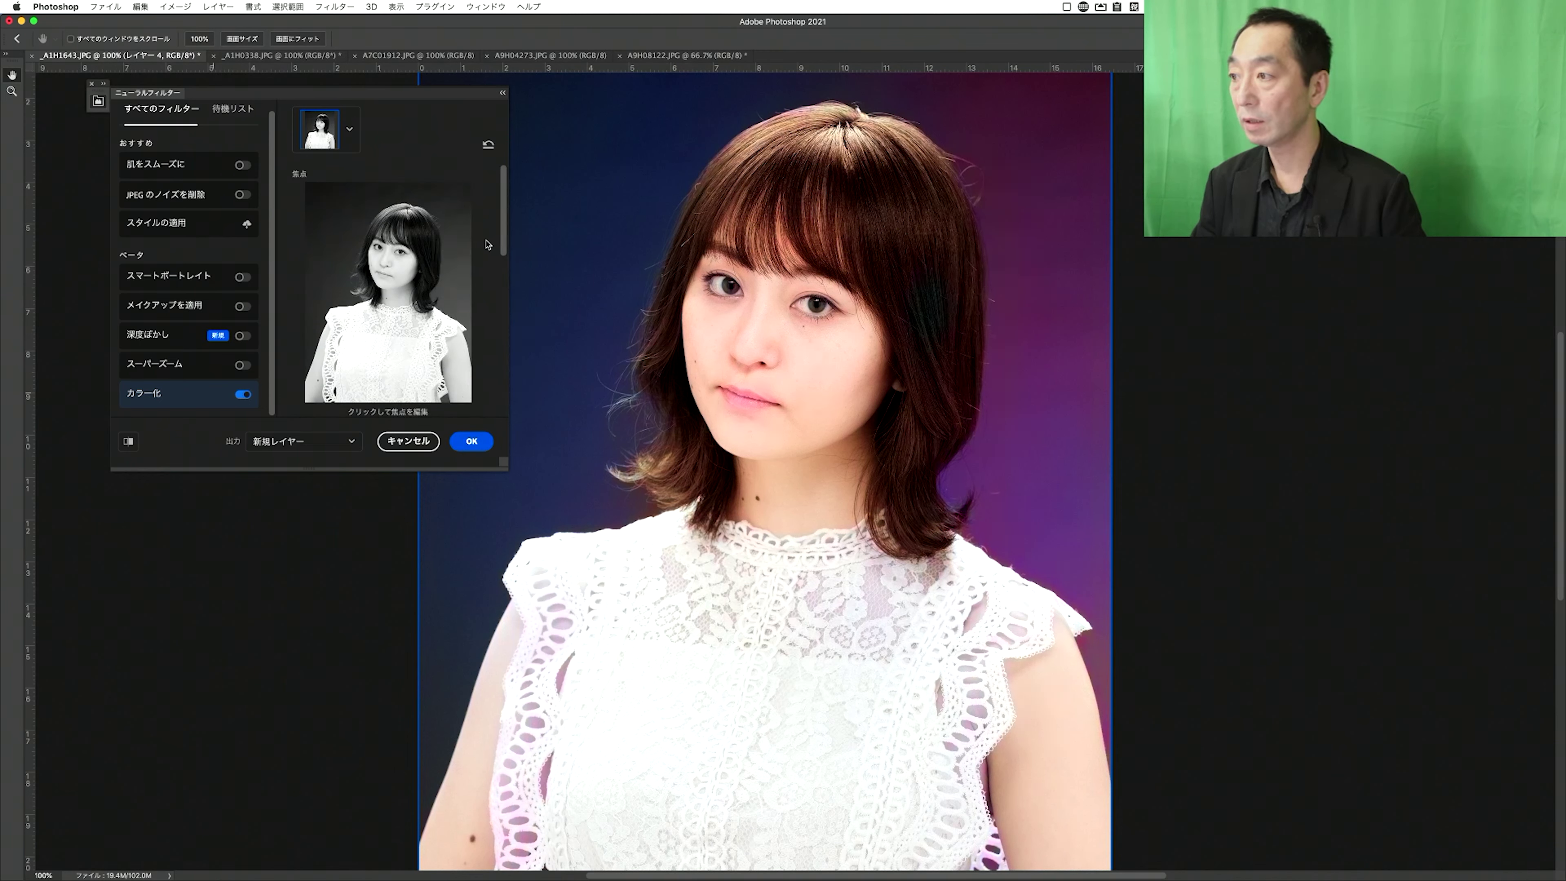
left_click(471, 440)
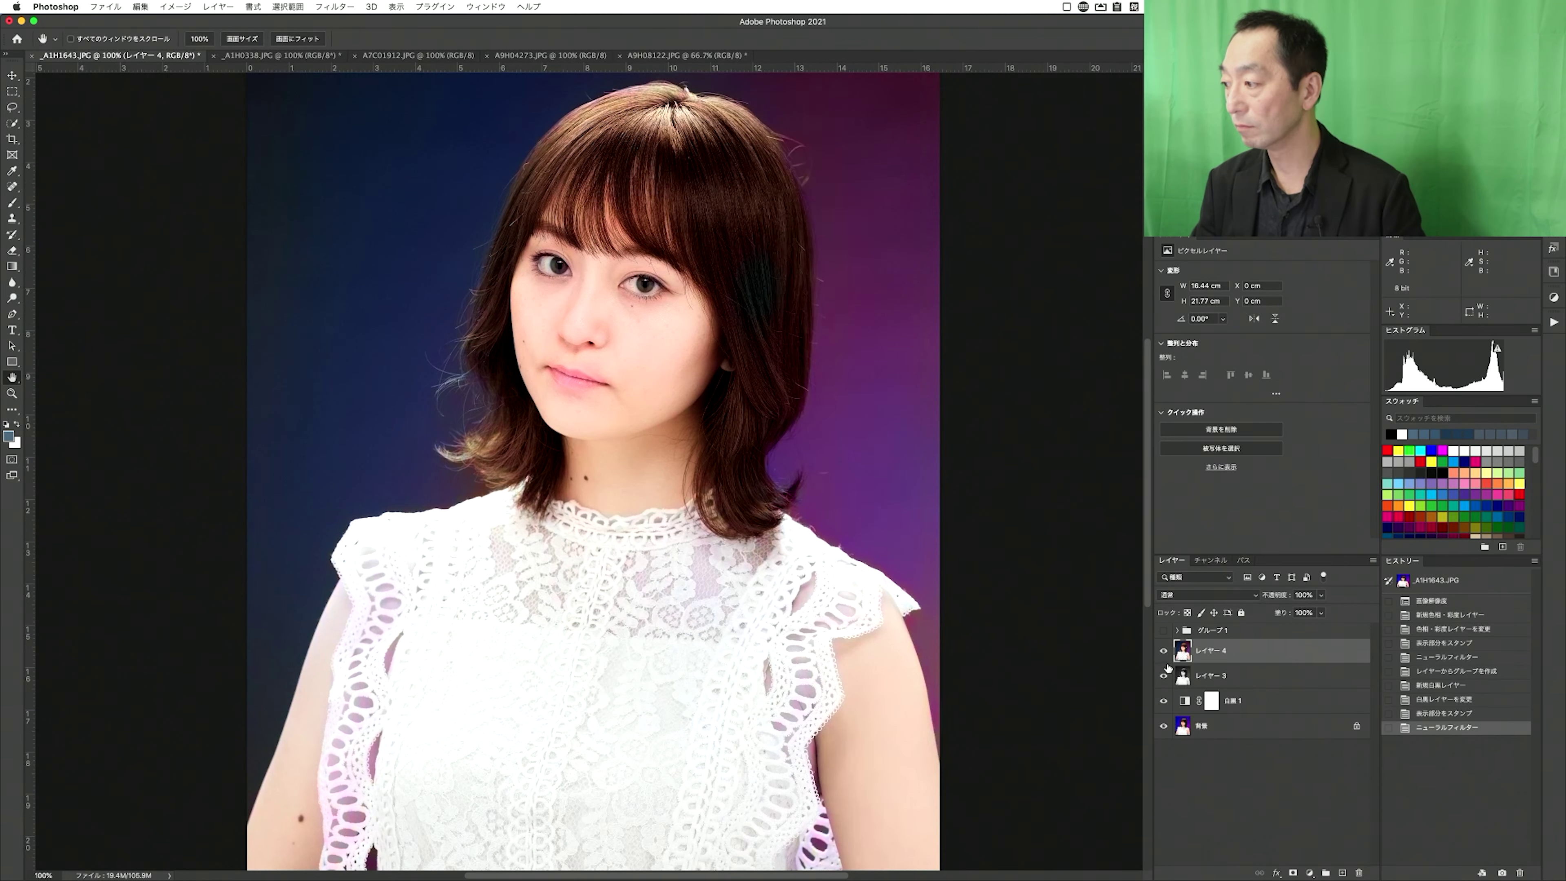
- Group the portrait's three edit layers into グループ2 and toggle it against グループ1
left_click(1291, 702, "shift")
left_click(1325, 872)
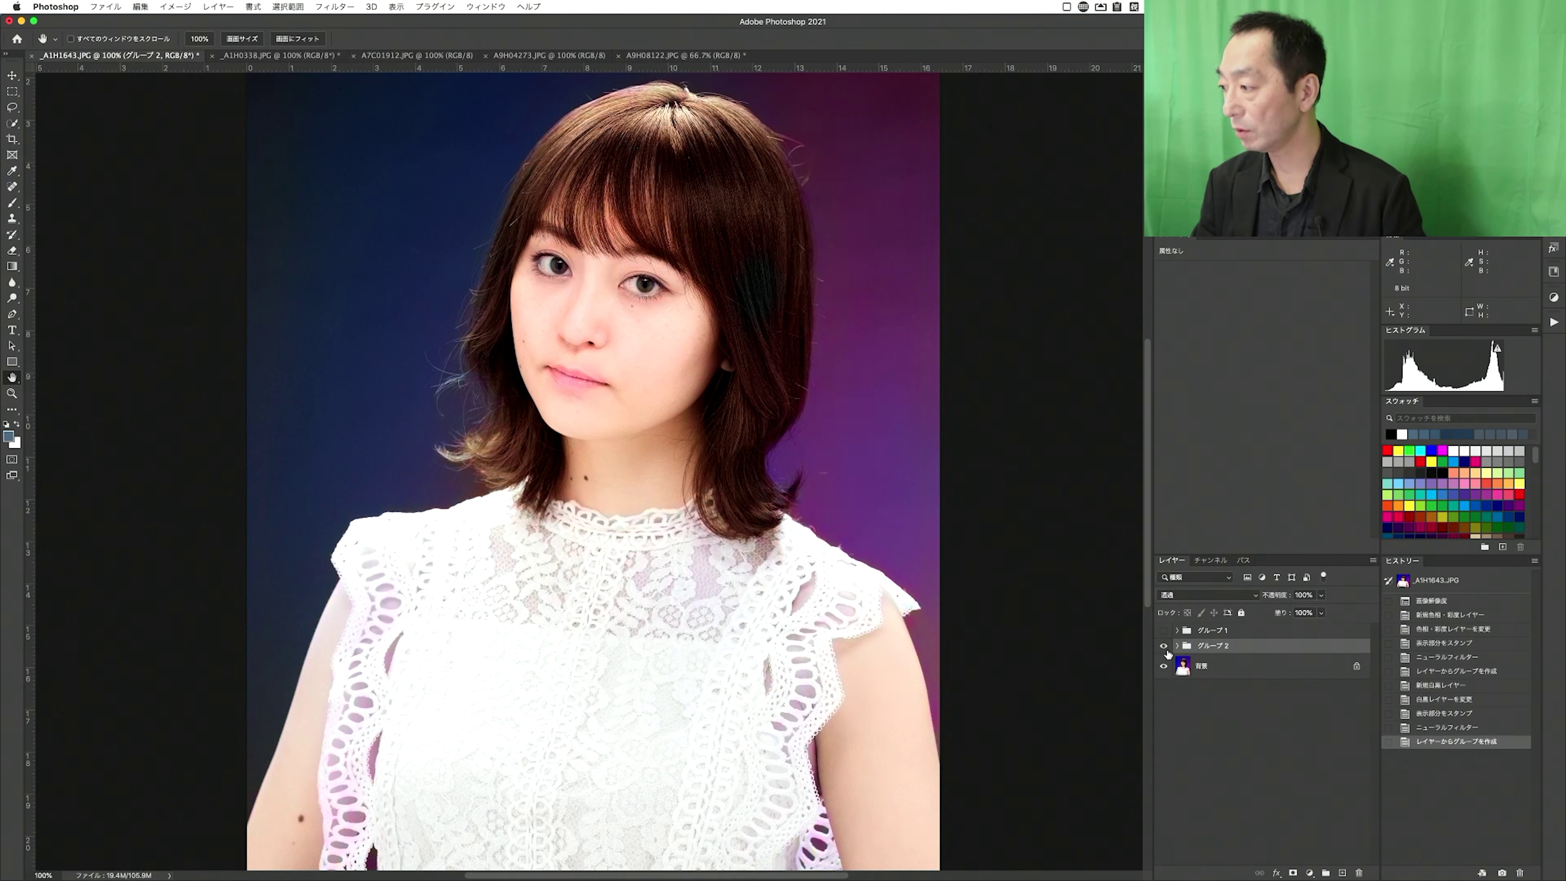
left_click(1163, 646)
left_click(1164, 630)
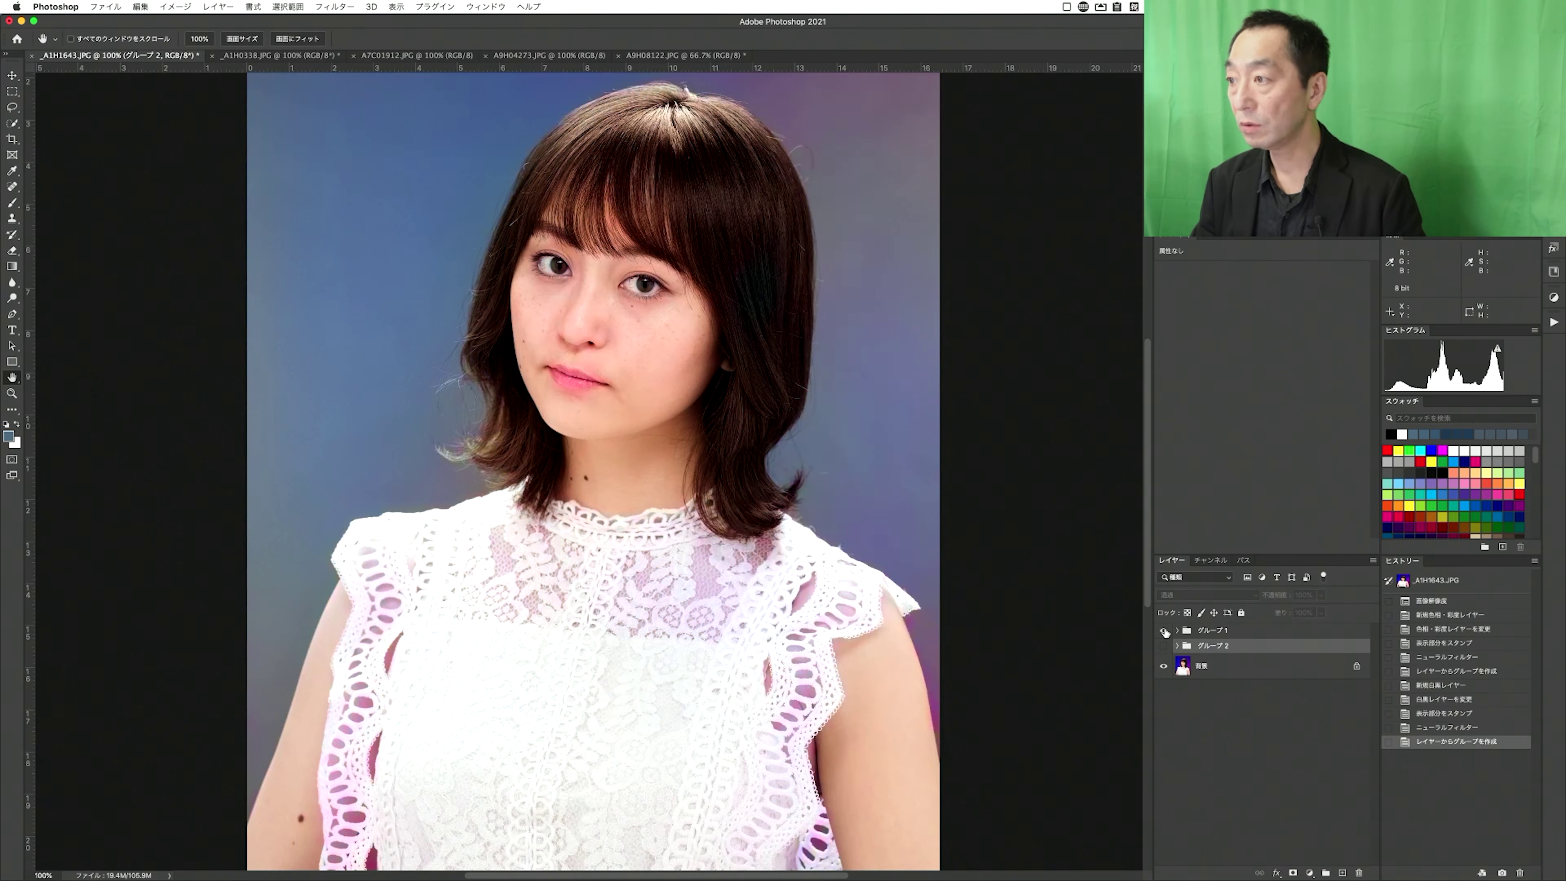
left_click(1164, 629)
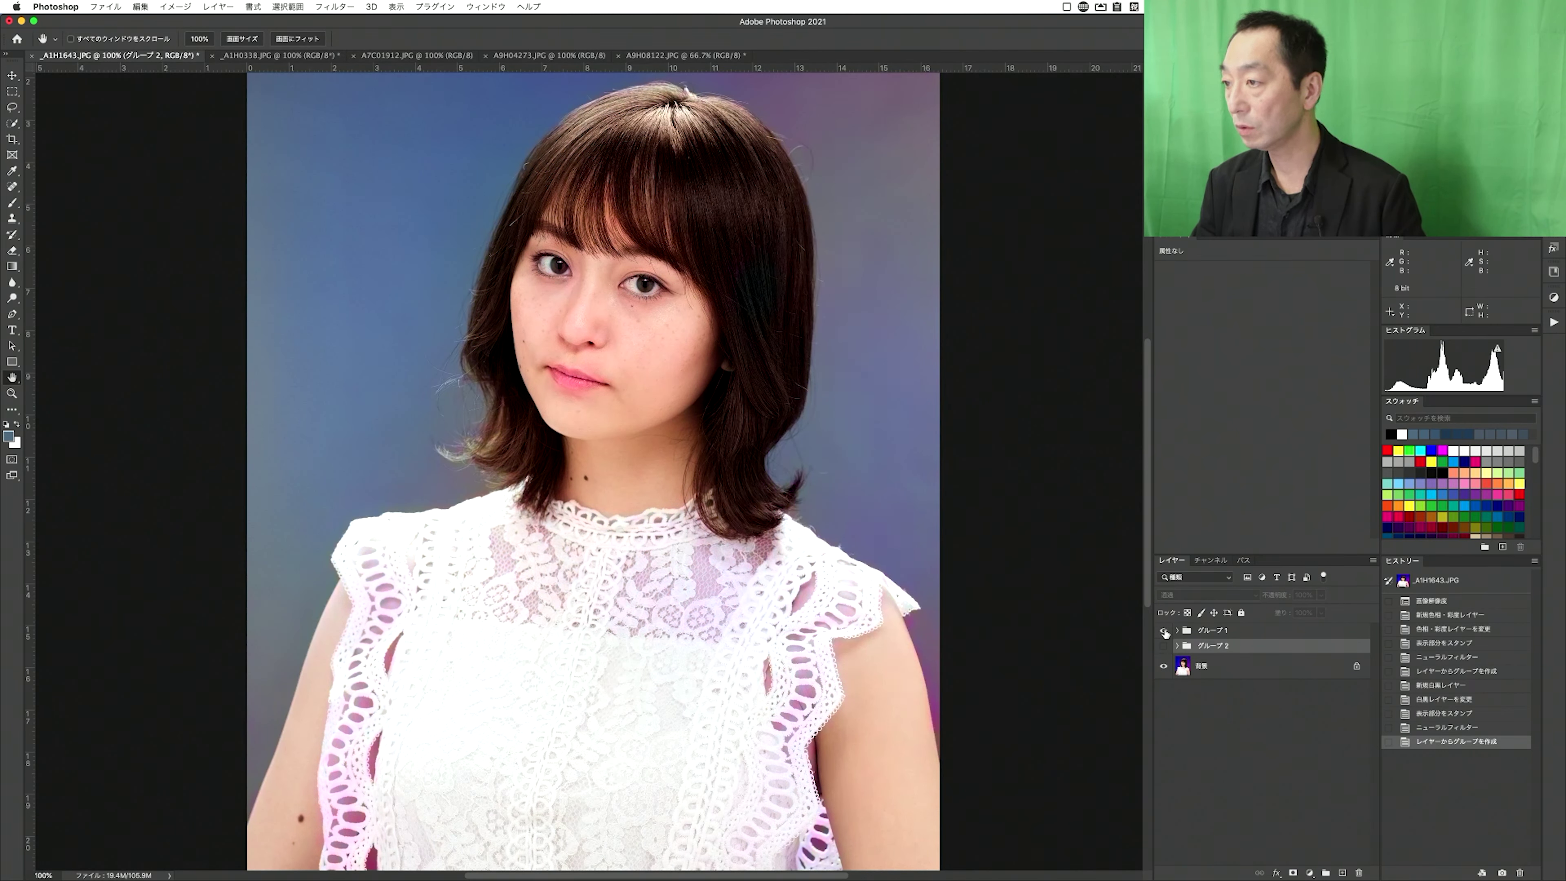
left_click(1164, 631)
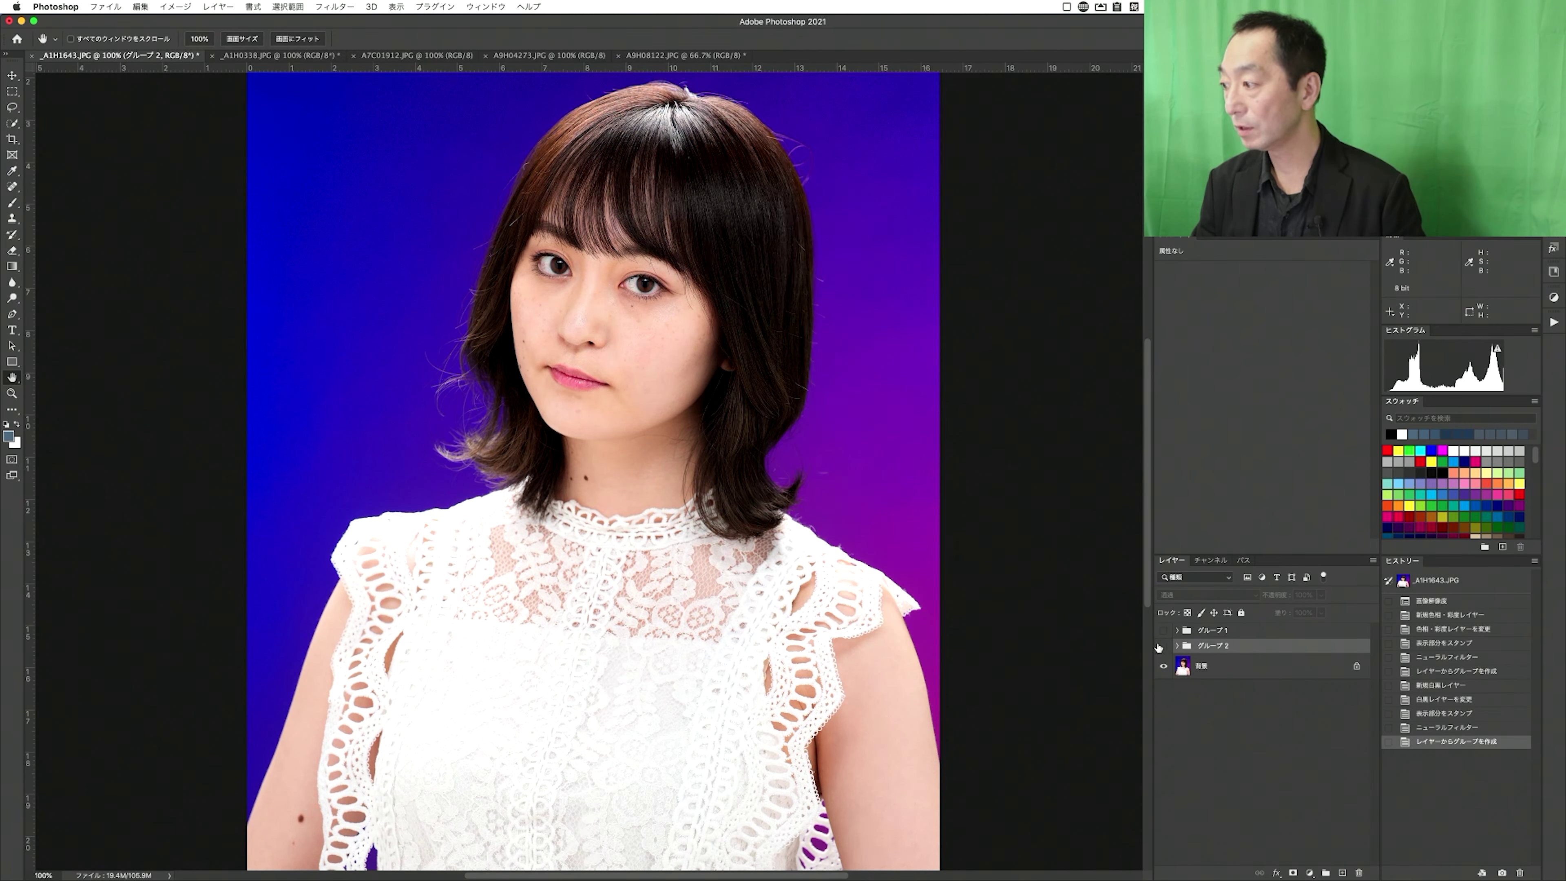
- Toggle グループ1 and グループ2 to compare with the original, then switch to the _A1H0338 photo
left_click(1163, 645)
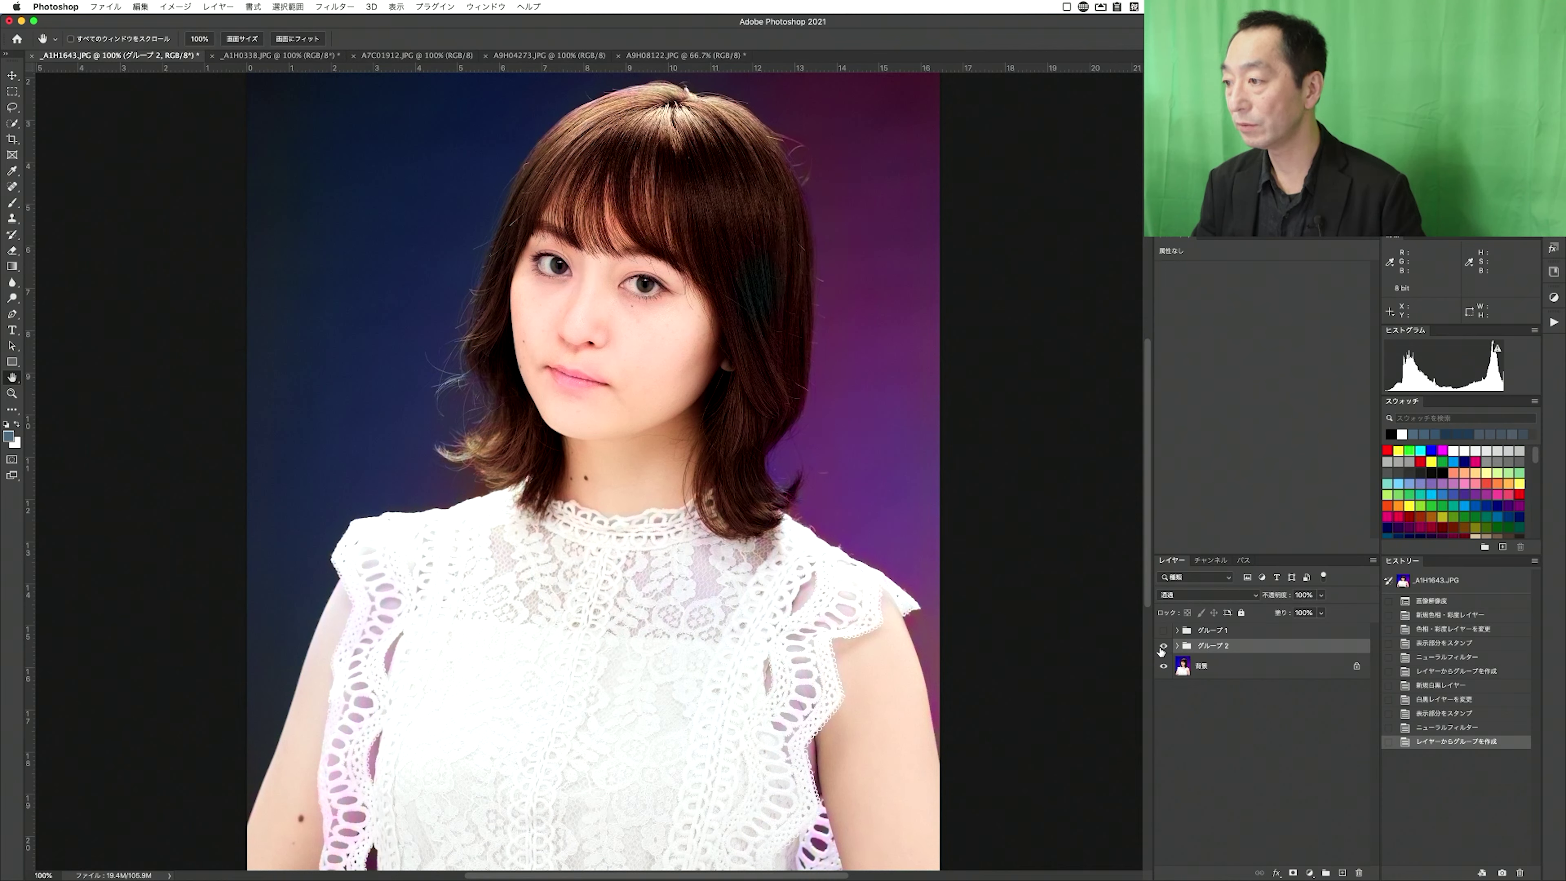
left_click(1163, 646)
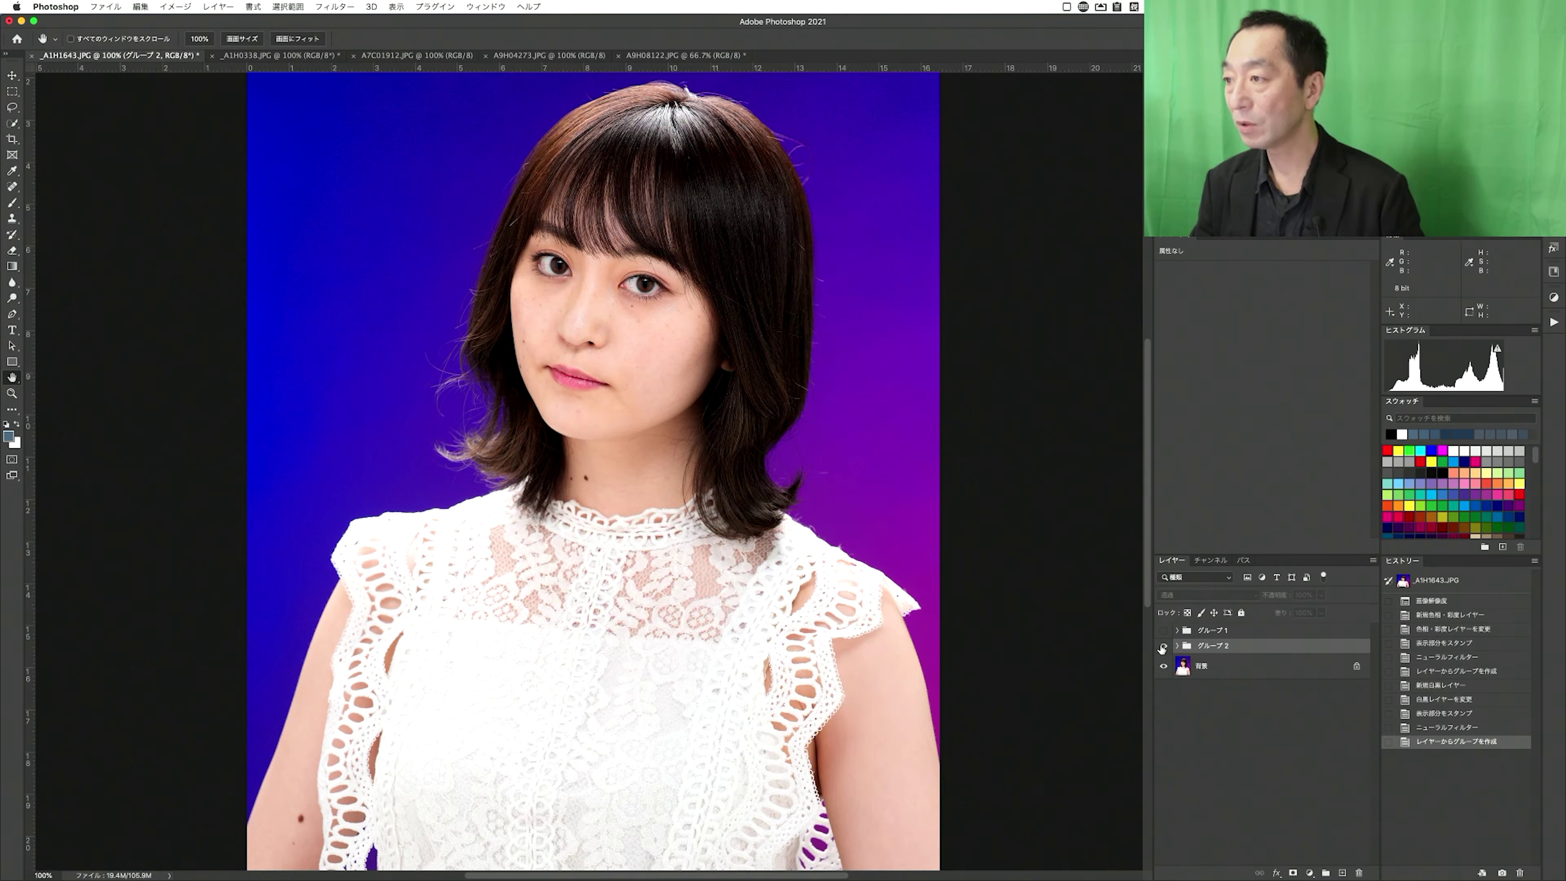
left_click(1164, 646)
left_click(1163, 646)
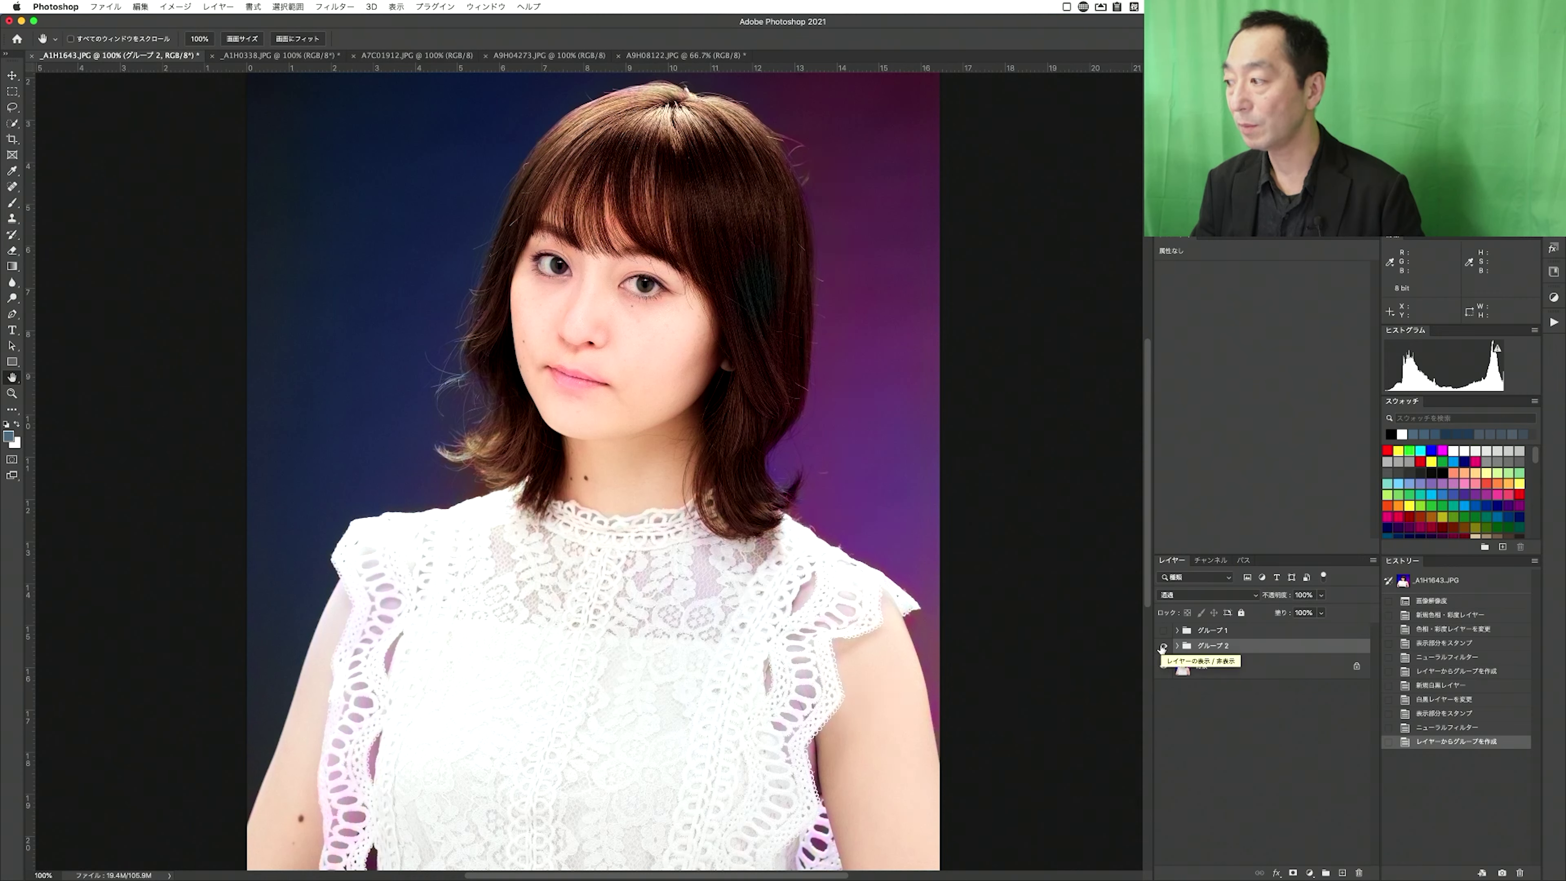
left_click(1162, 644)
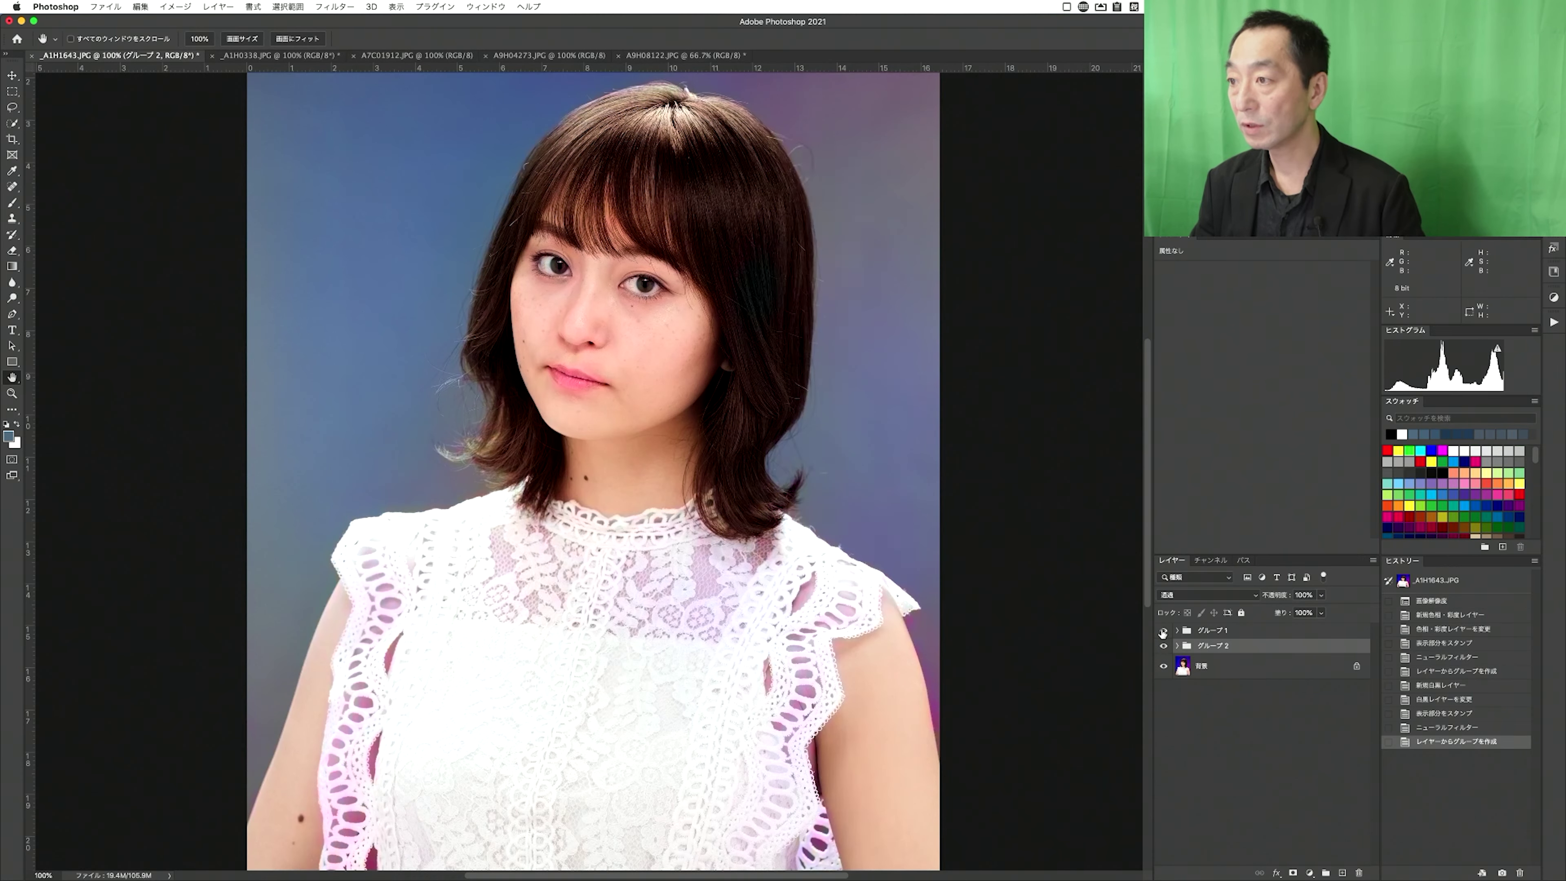
left_click(1163, 631)
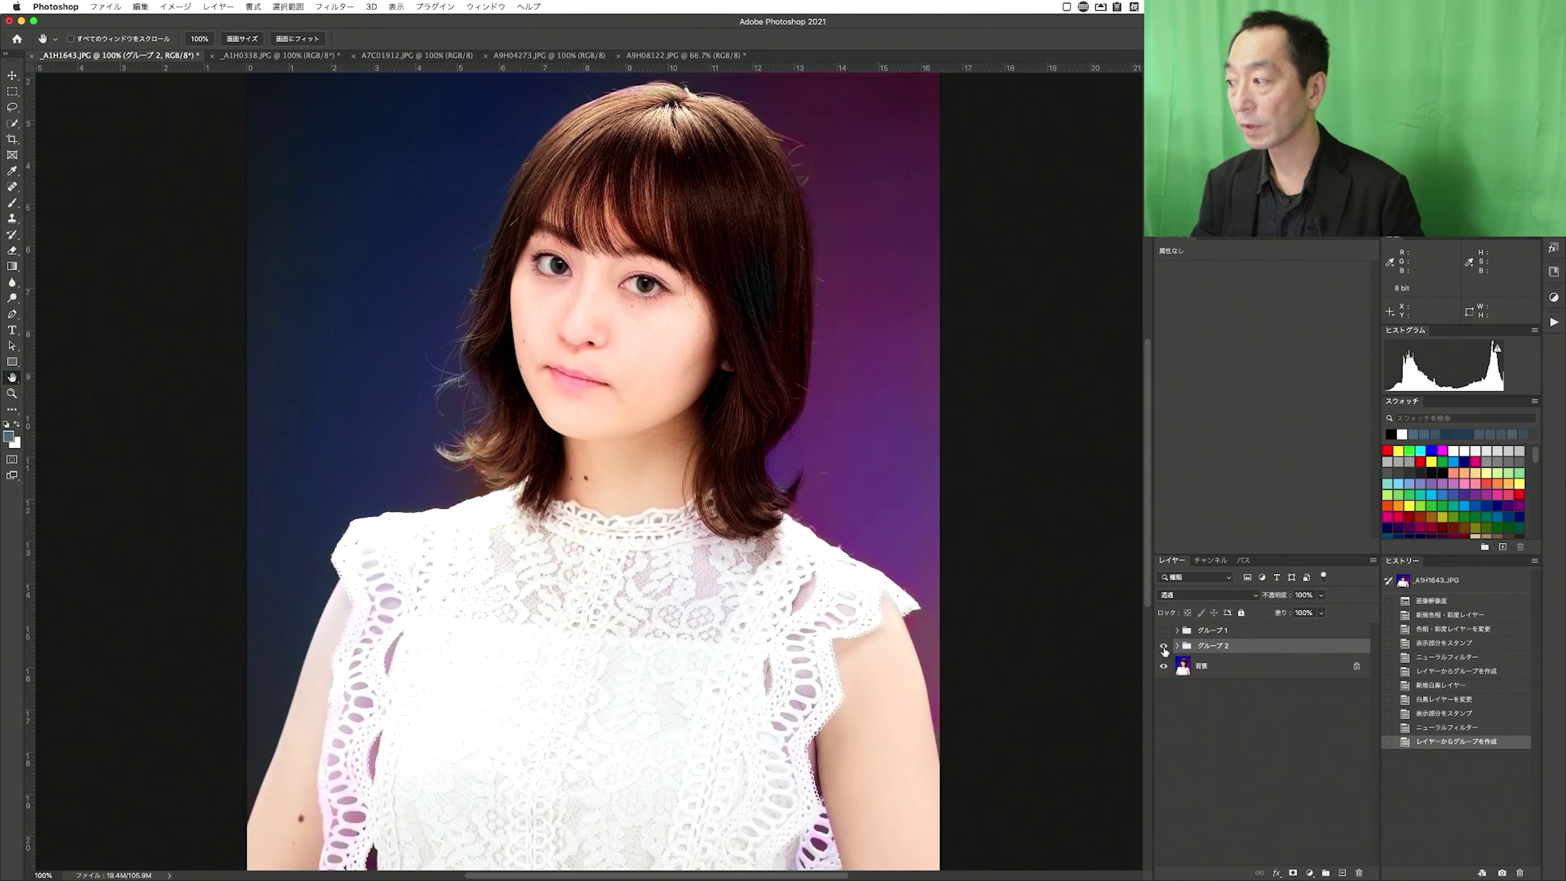
left_click(1164, 645)
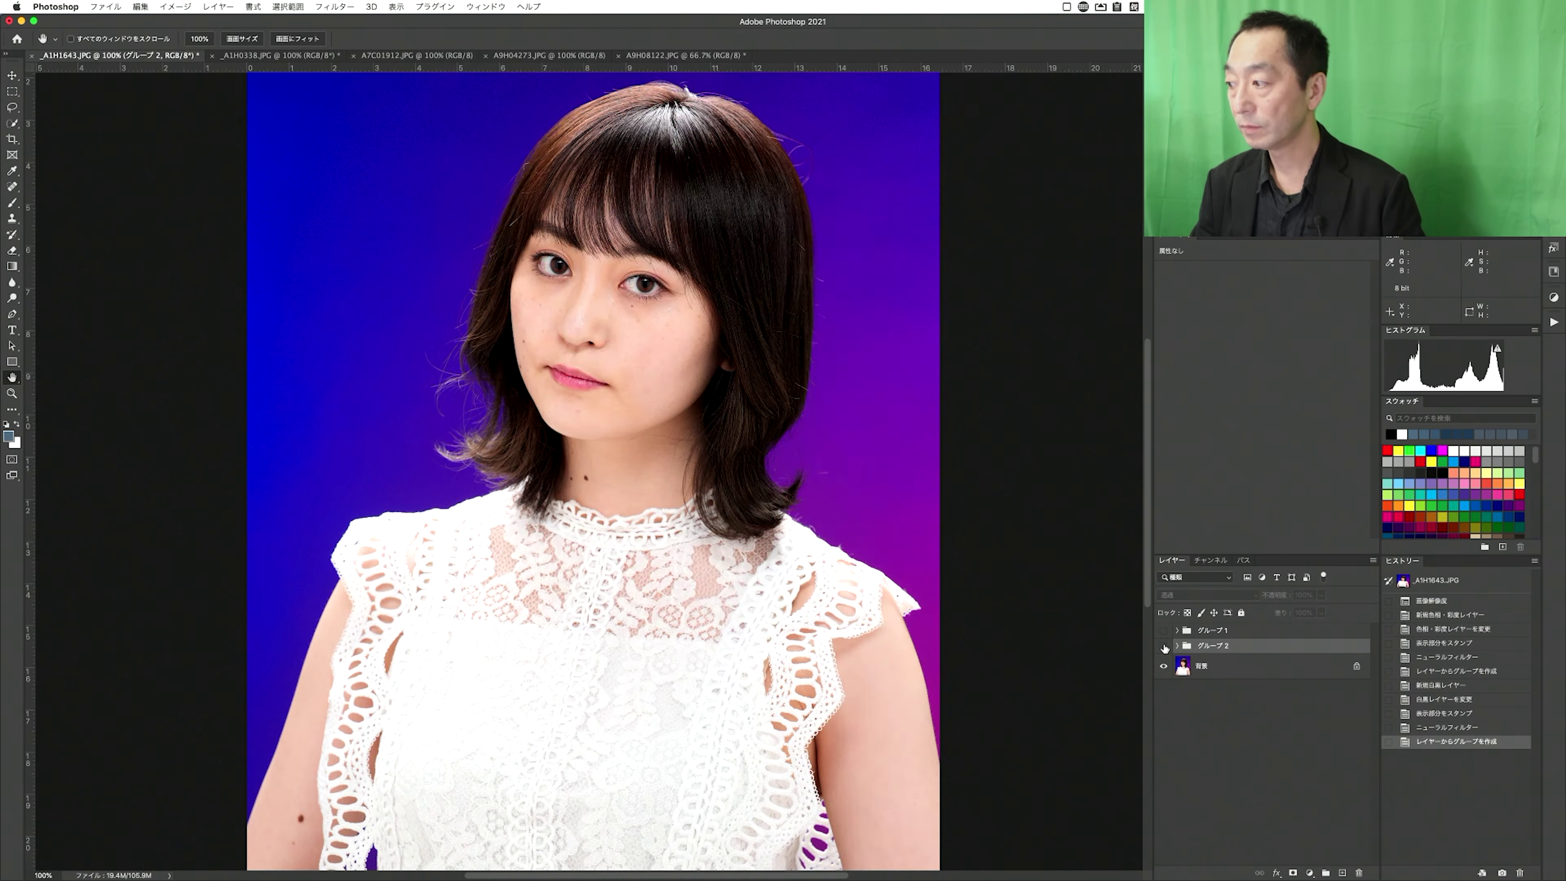
left_click(1163, 646)
left_click(1164, 646)
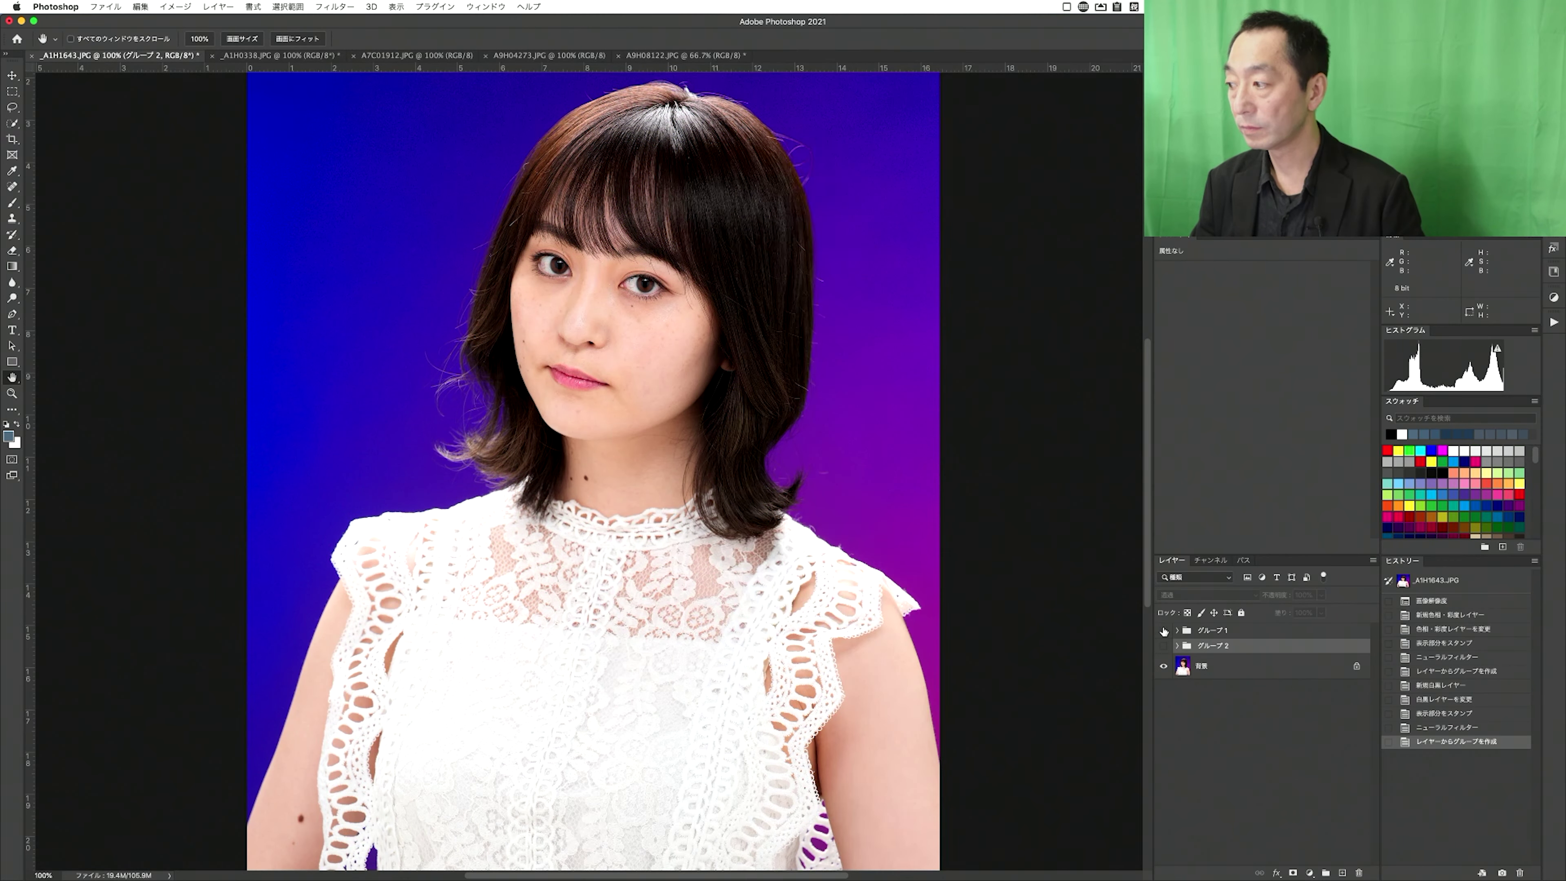
left_click(1163, 630)
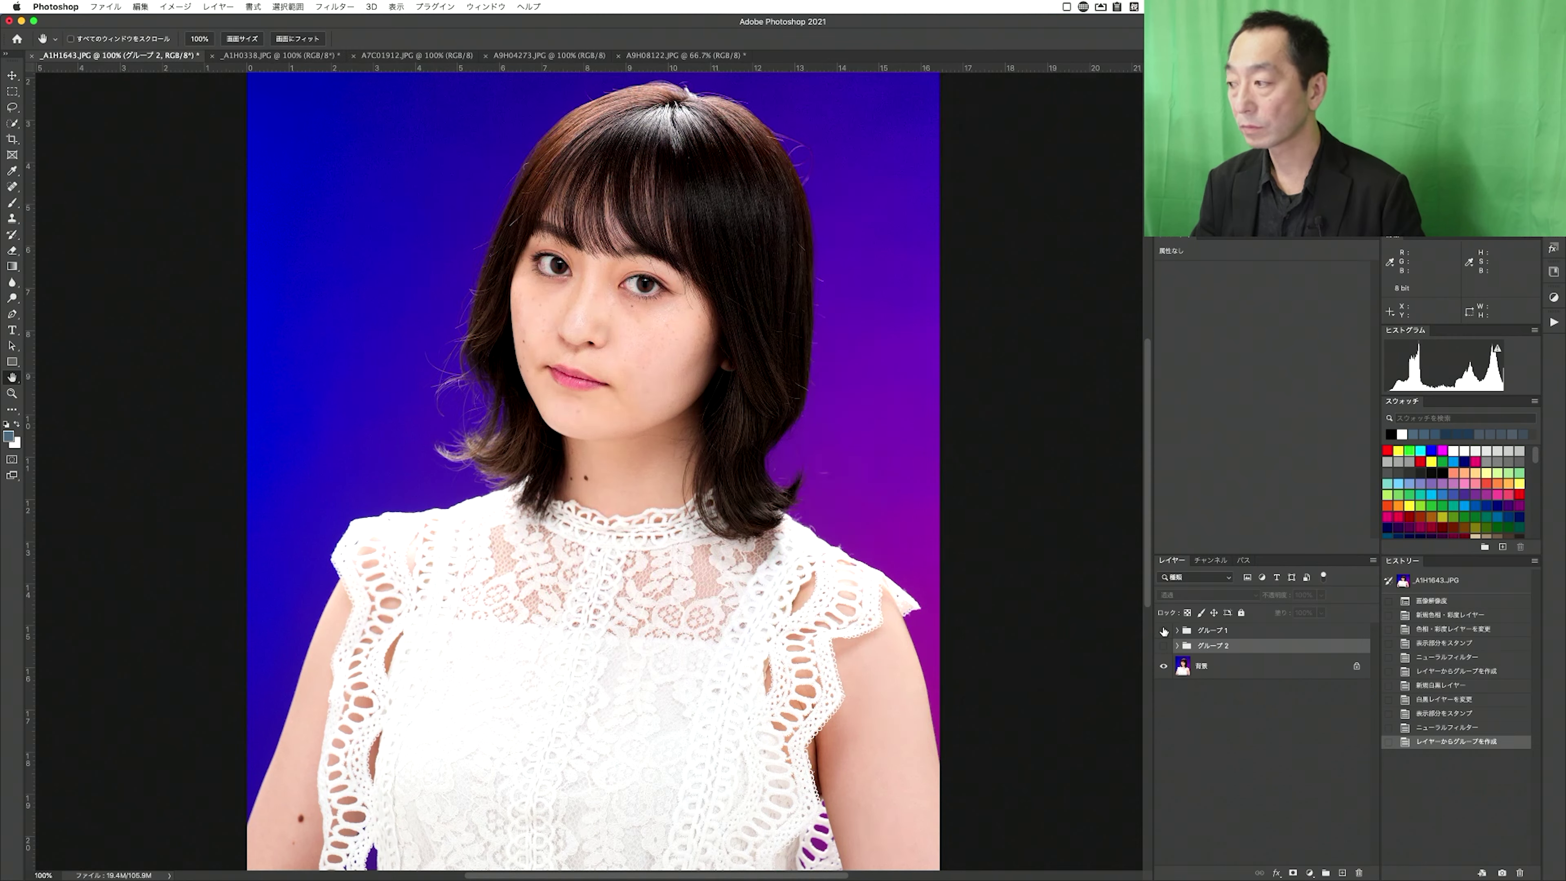
left_click(1163, 630)
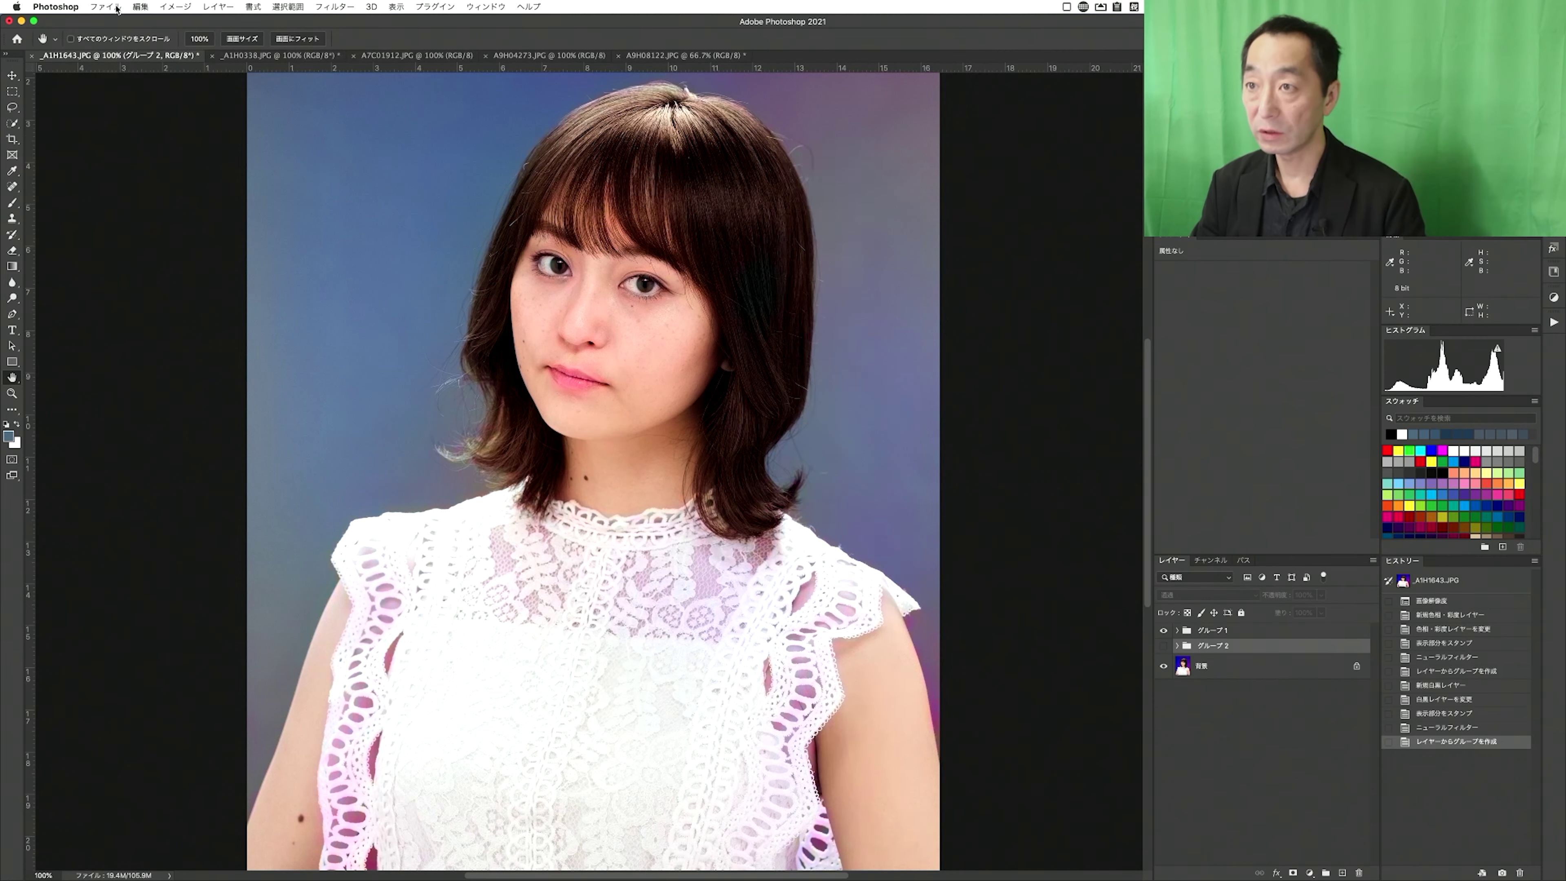
left_click(275, 56)
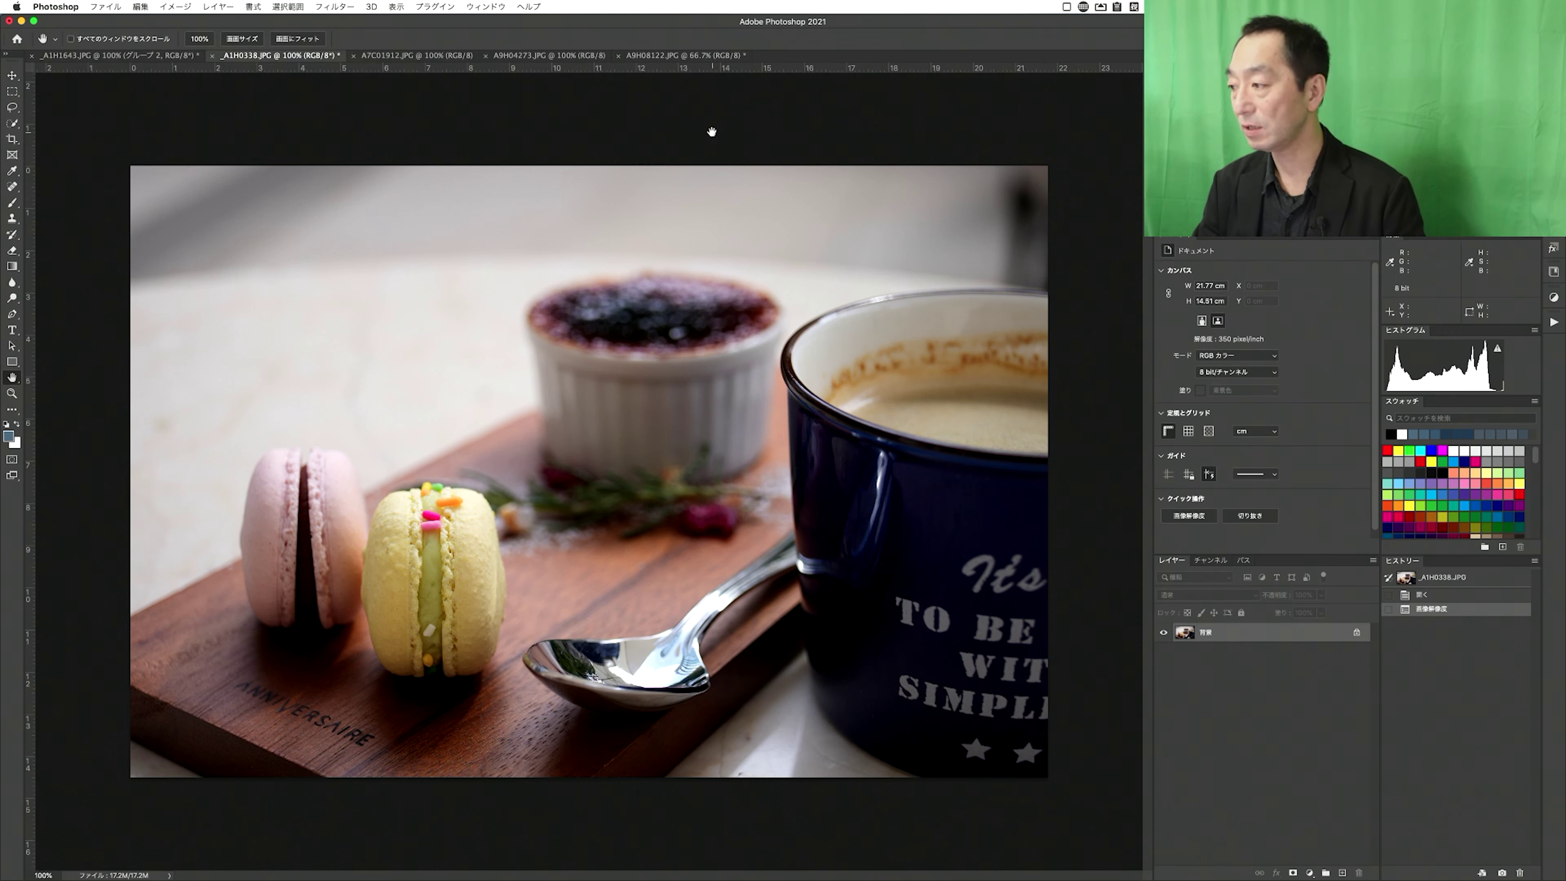
- Add a Black & White adjustment layer to the macaron photo and stamp visible into レイヤー1
left_click(1309, 872)
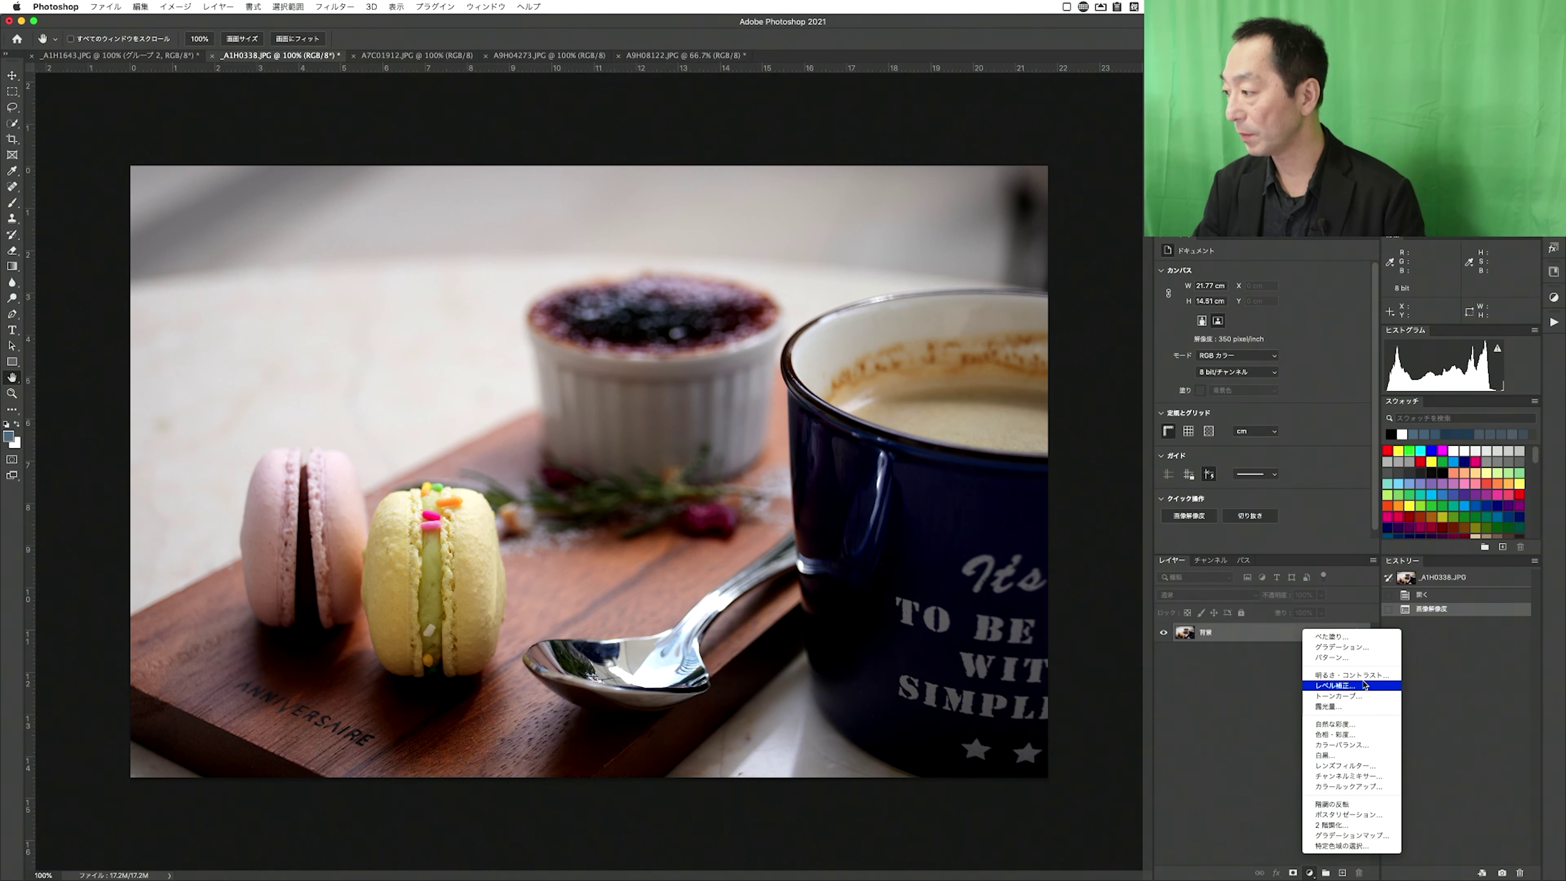
left_click(1341, 749)
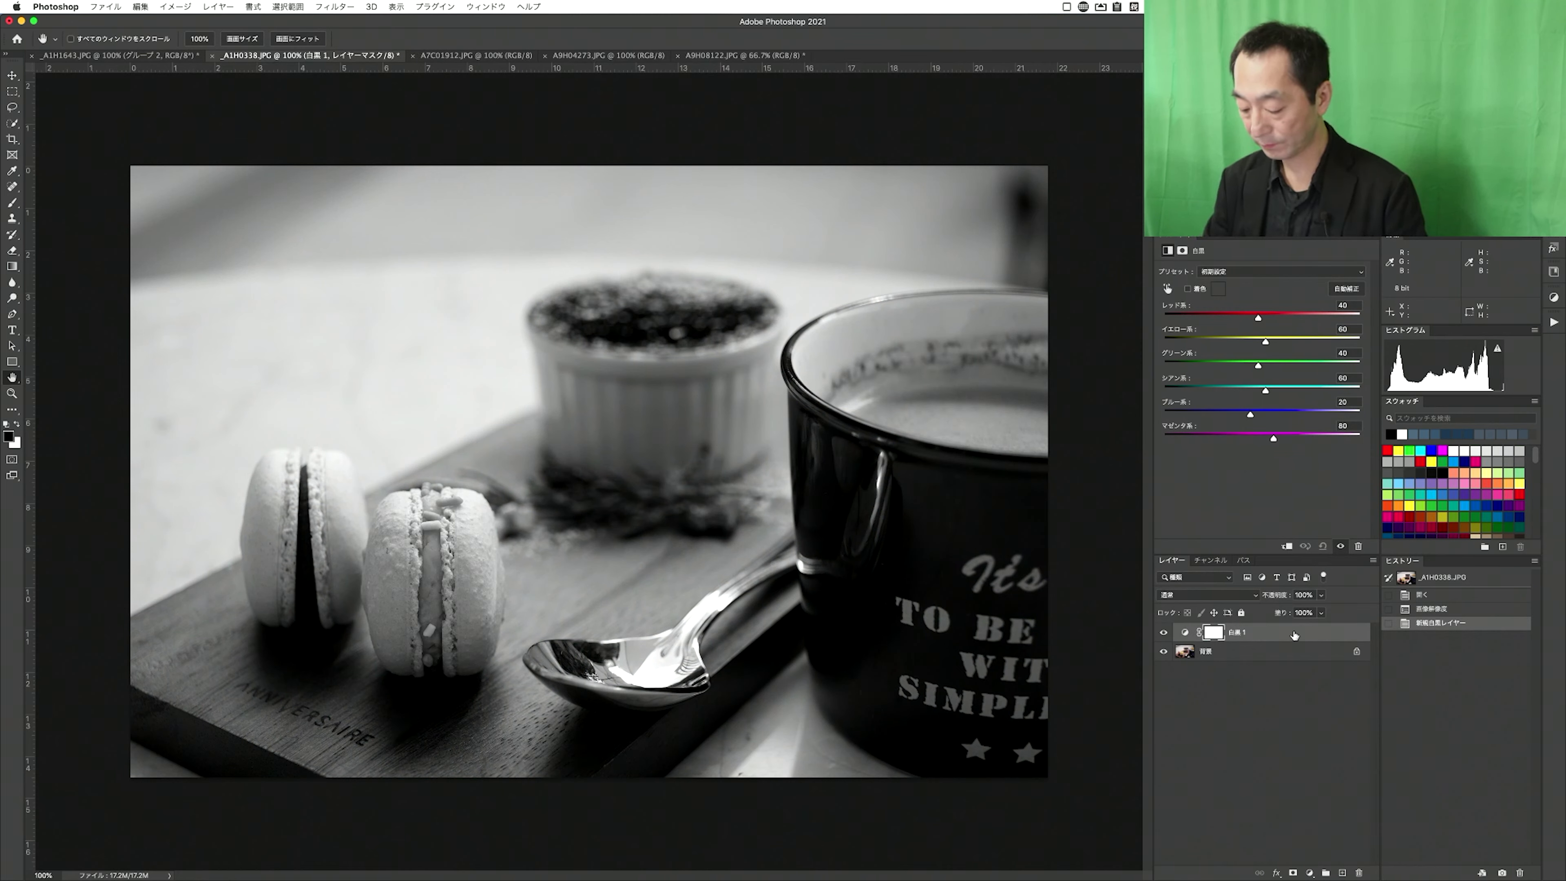
key("ctrl+alt+shift+e")
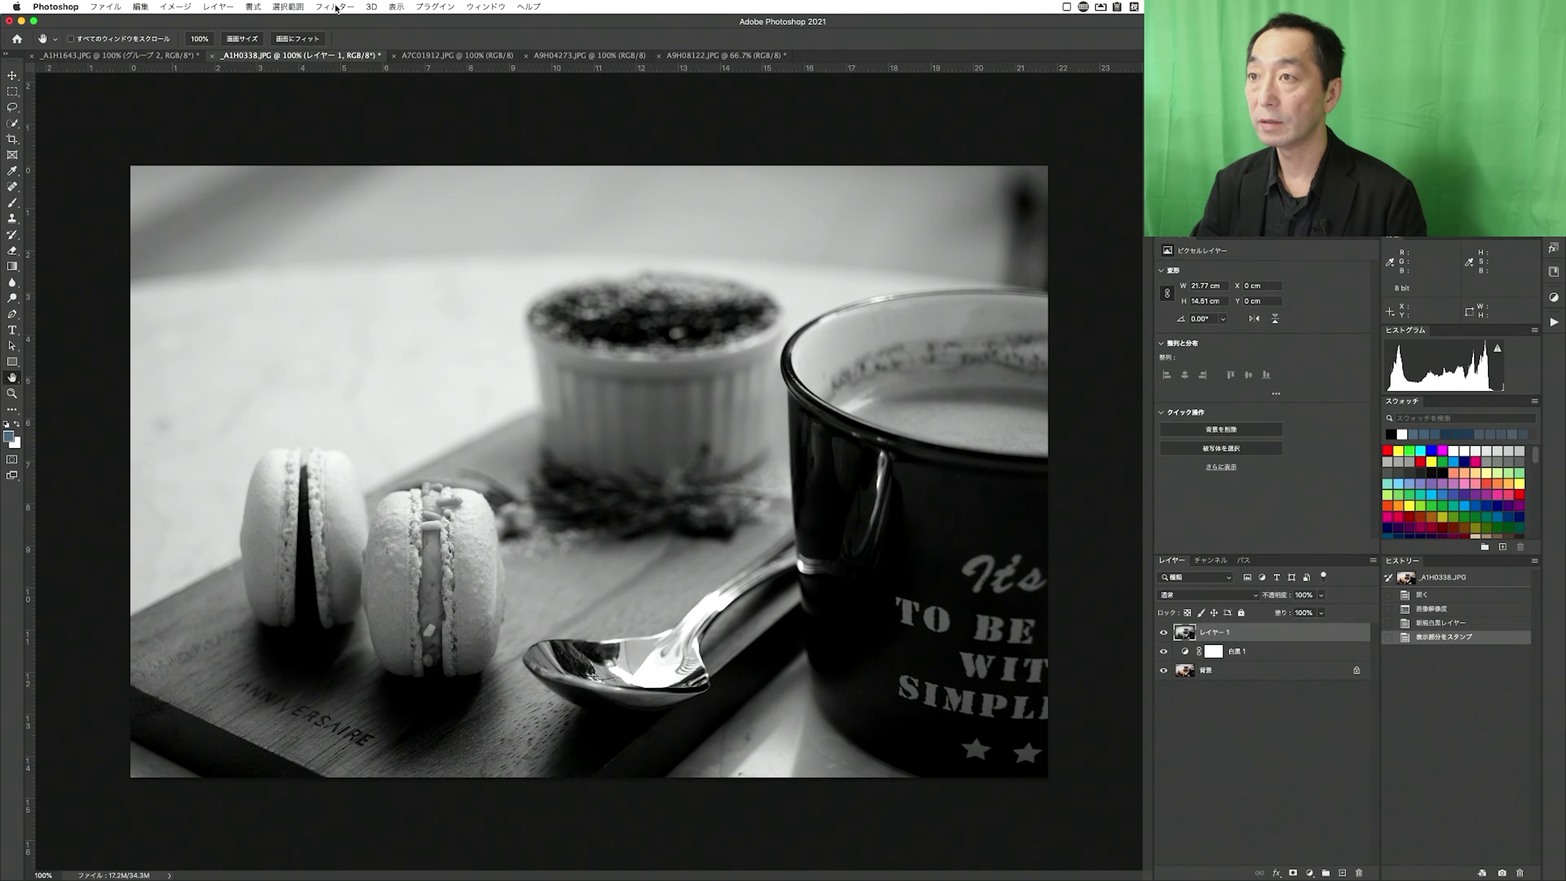
left_click(336, 7)
- Enable the Colorize neural filter on the stamped macaron layer and move its panel left
left_click(352, 60)
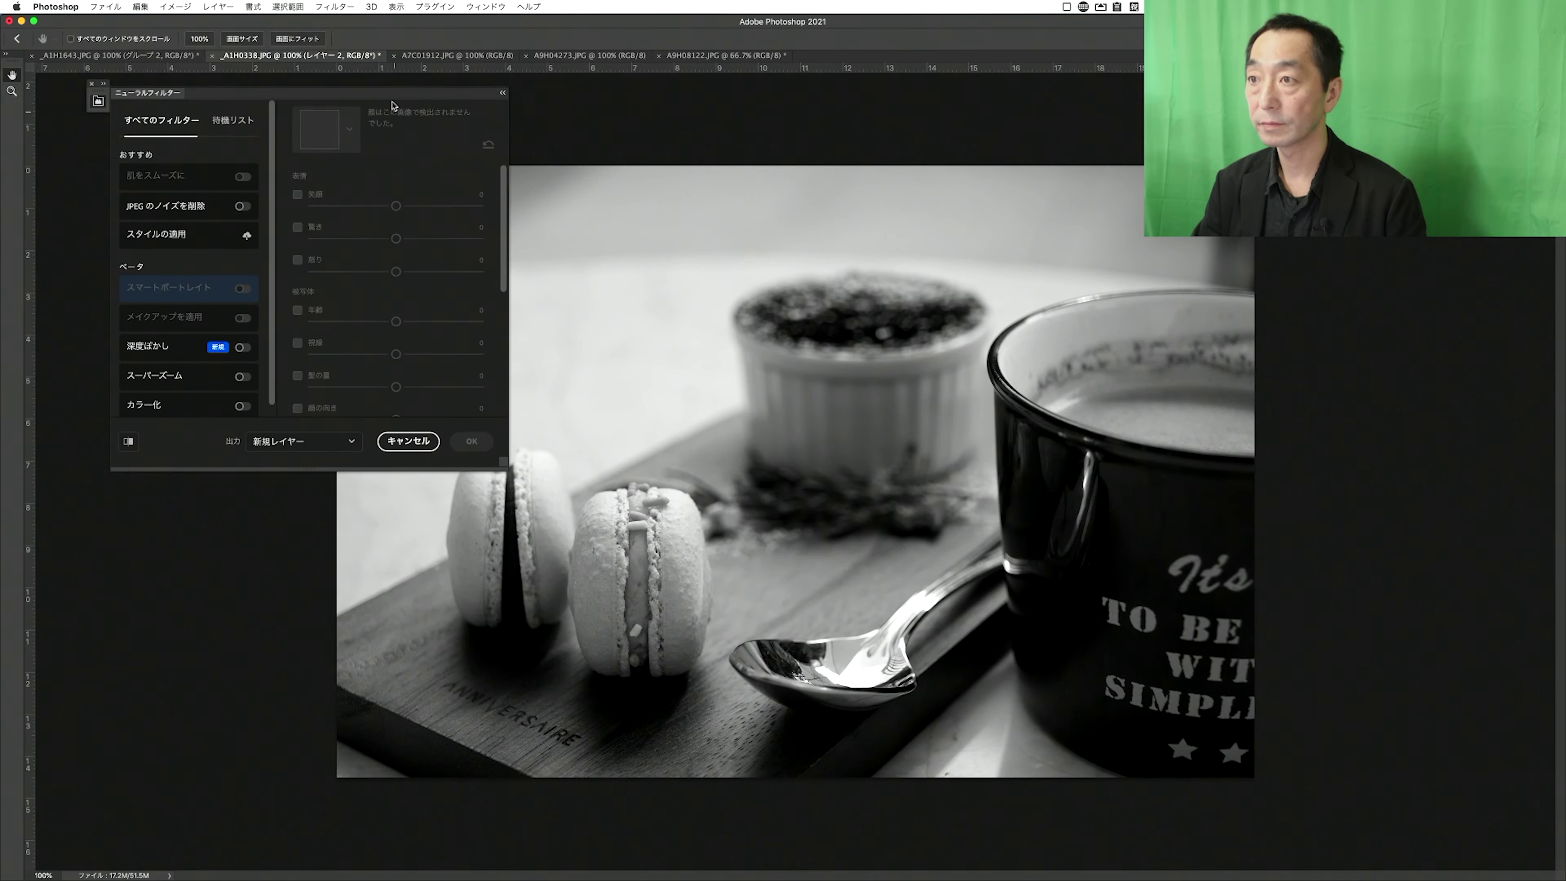
scroll(194, 347, "down", 1)
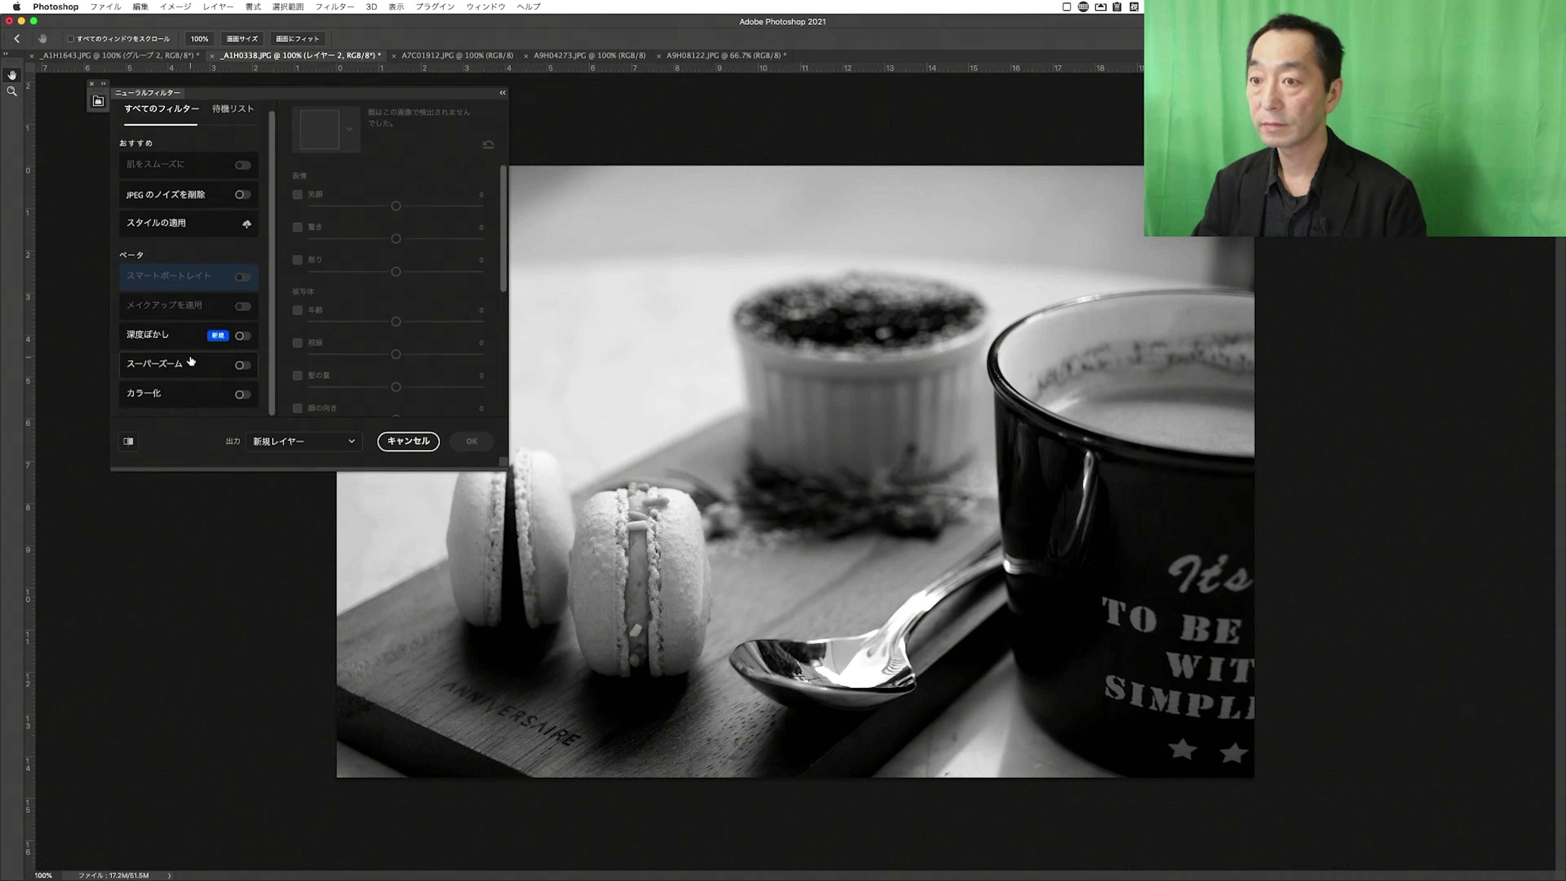
left_click(243, 395)
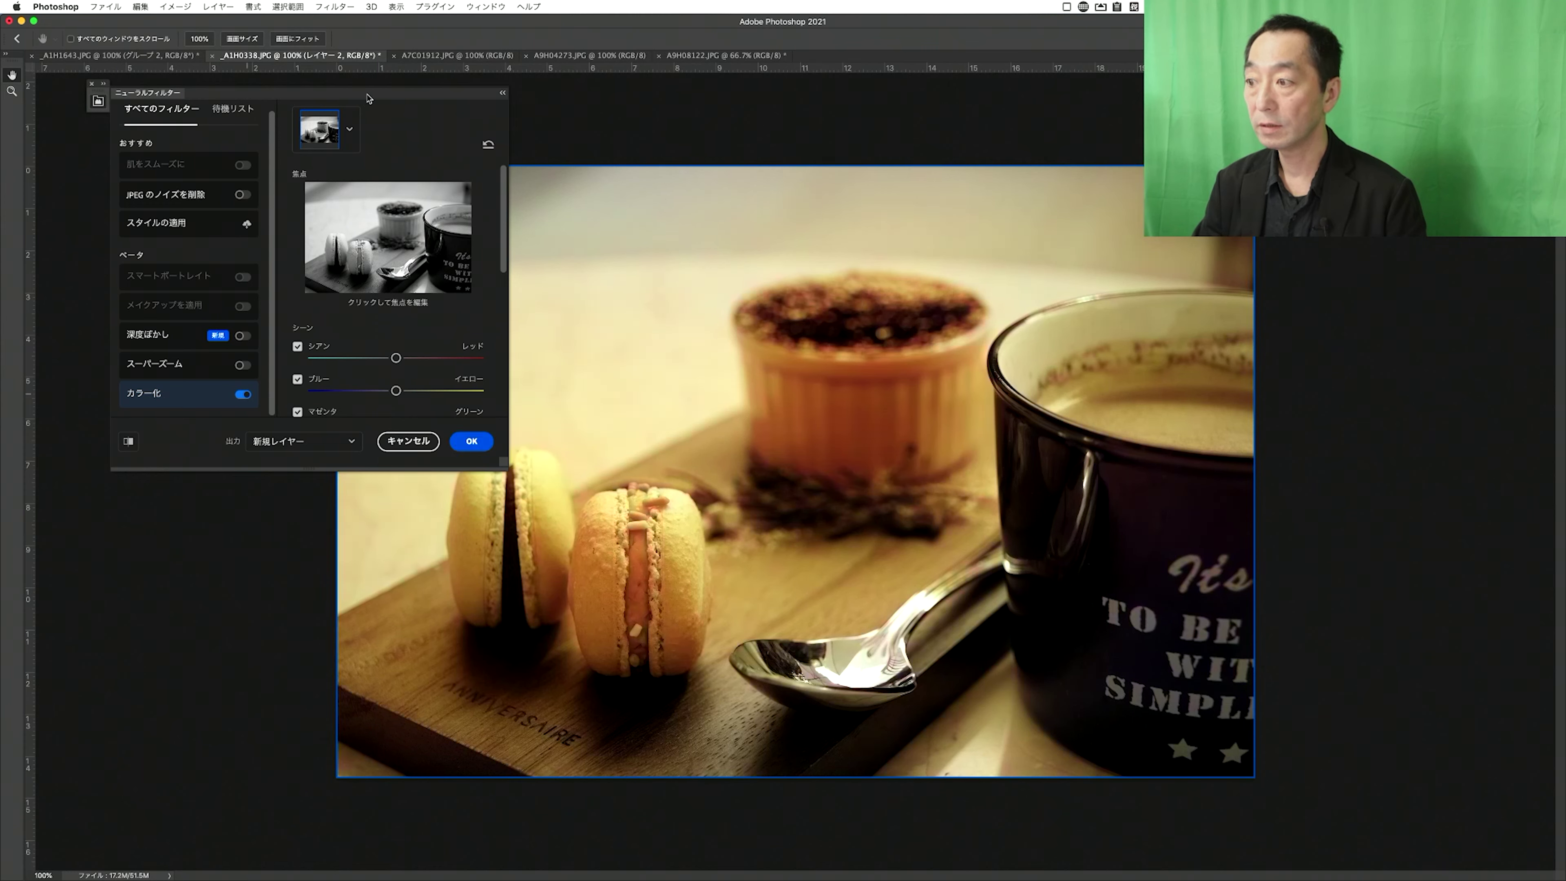
left_click_drag(363, 99, 311, 93)
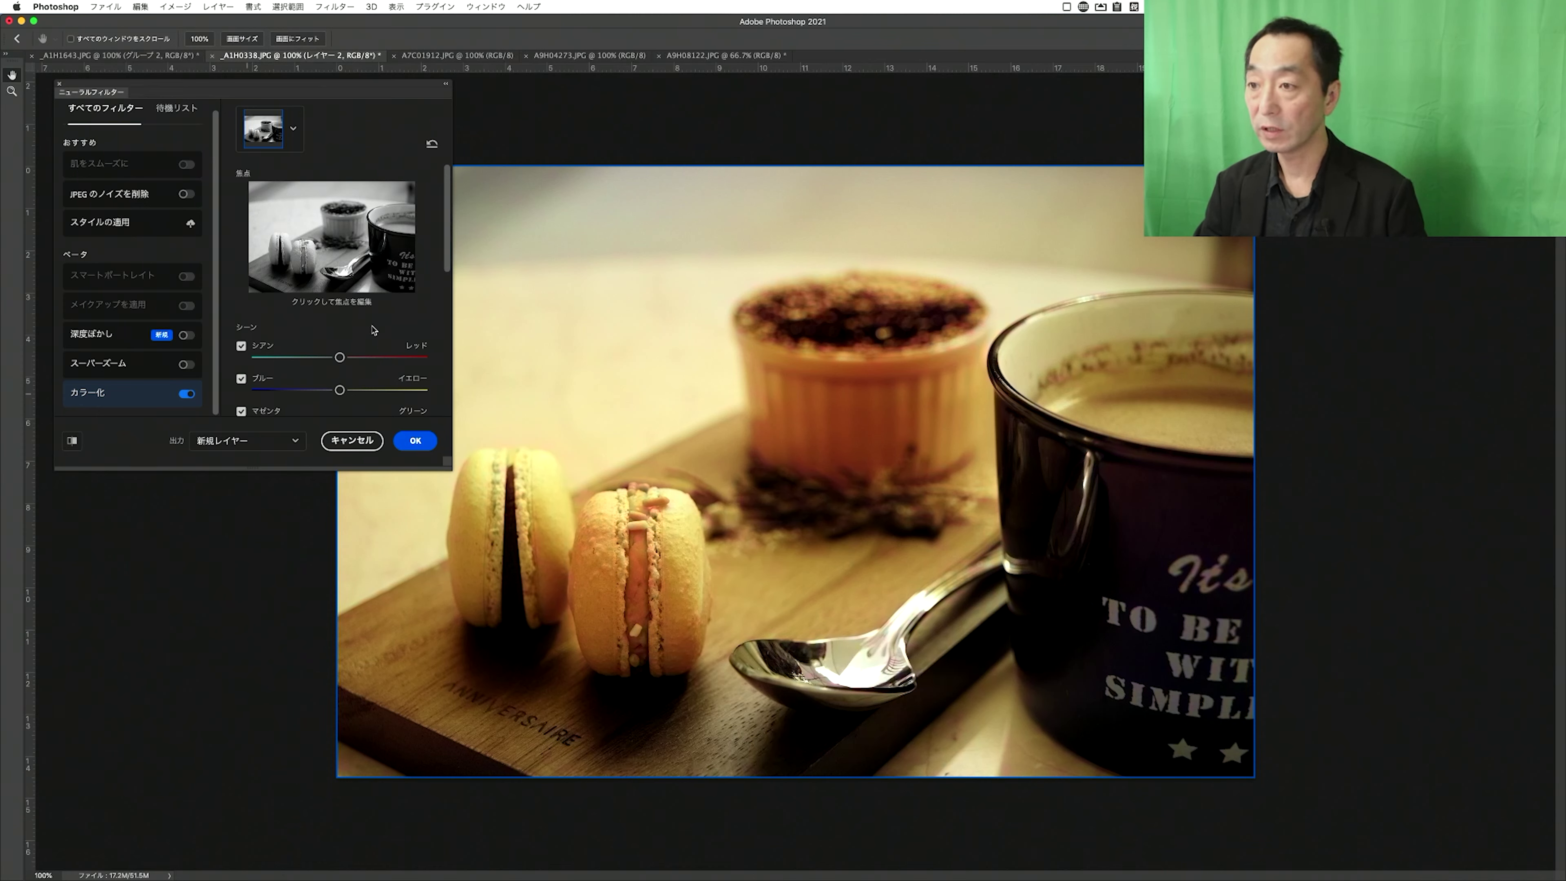
scroll(373, 330, "down", 2)
scroll(373, 330, "down", 2)
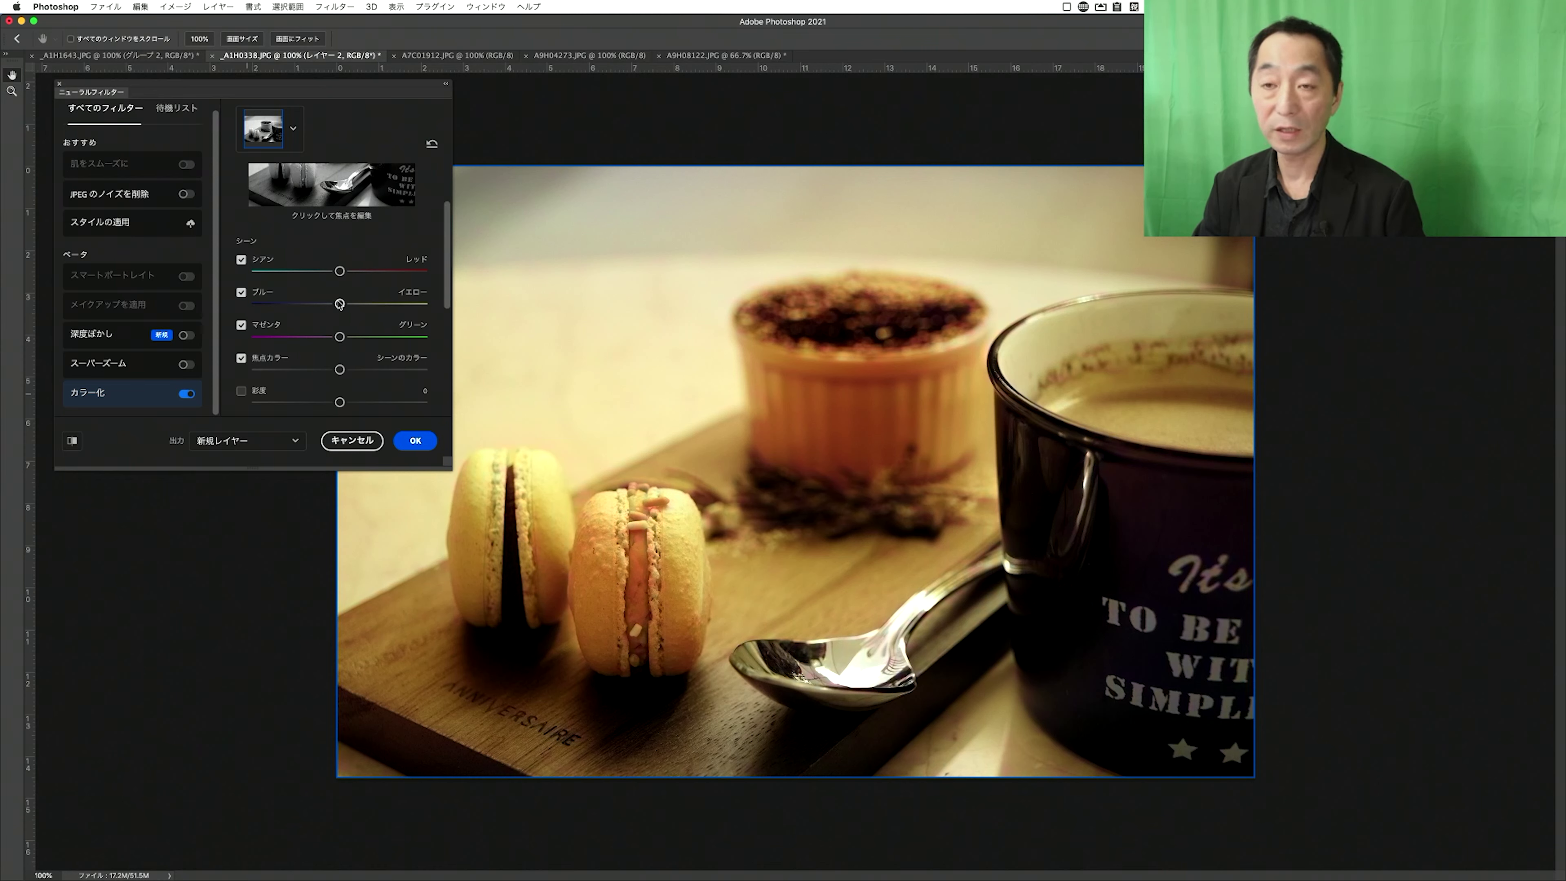
- Shift Colorize's balance toward blue and cyan, and recentre the Focus/Scene Color slider
left_click_drag(339, 304, 311, 304)
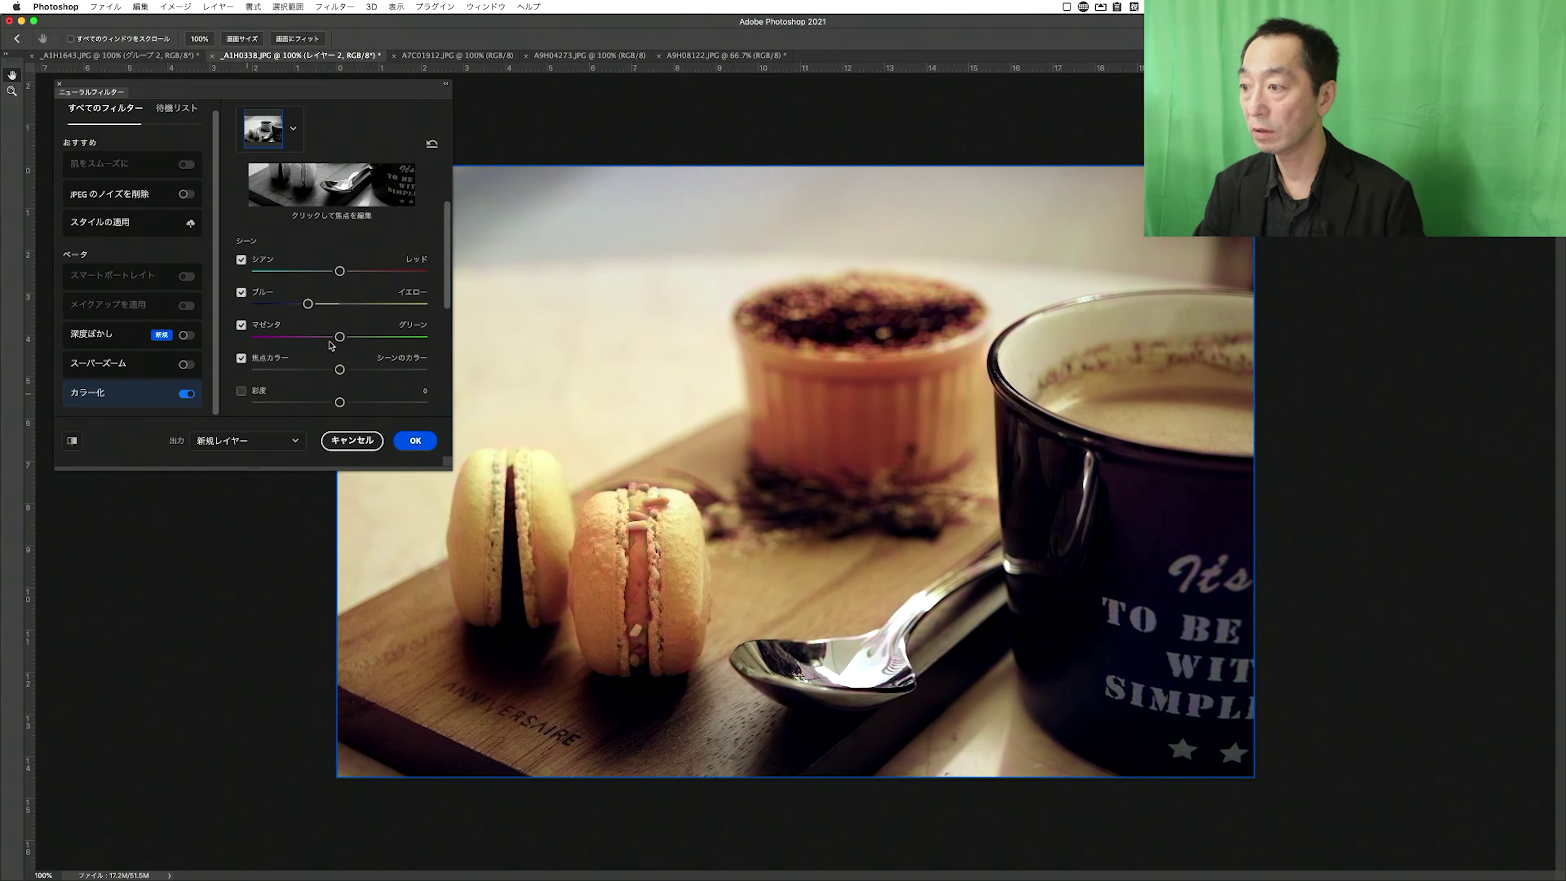
left_click_drag(308, 304, 290, 303)
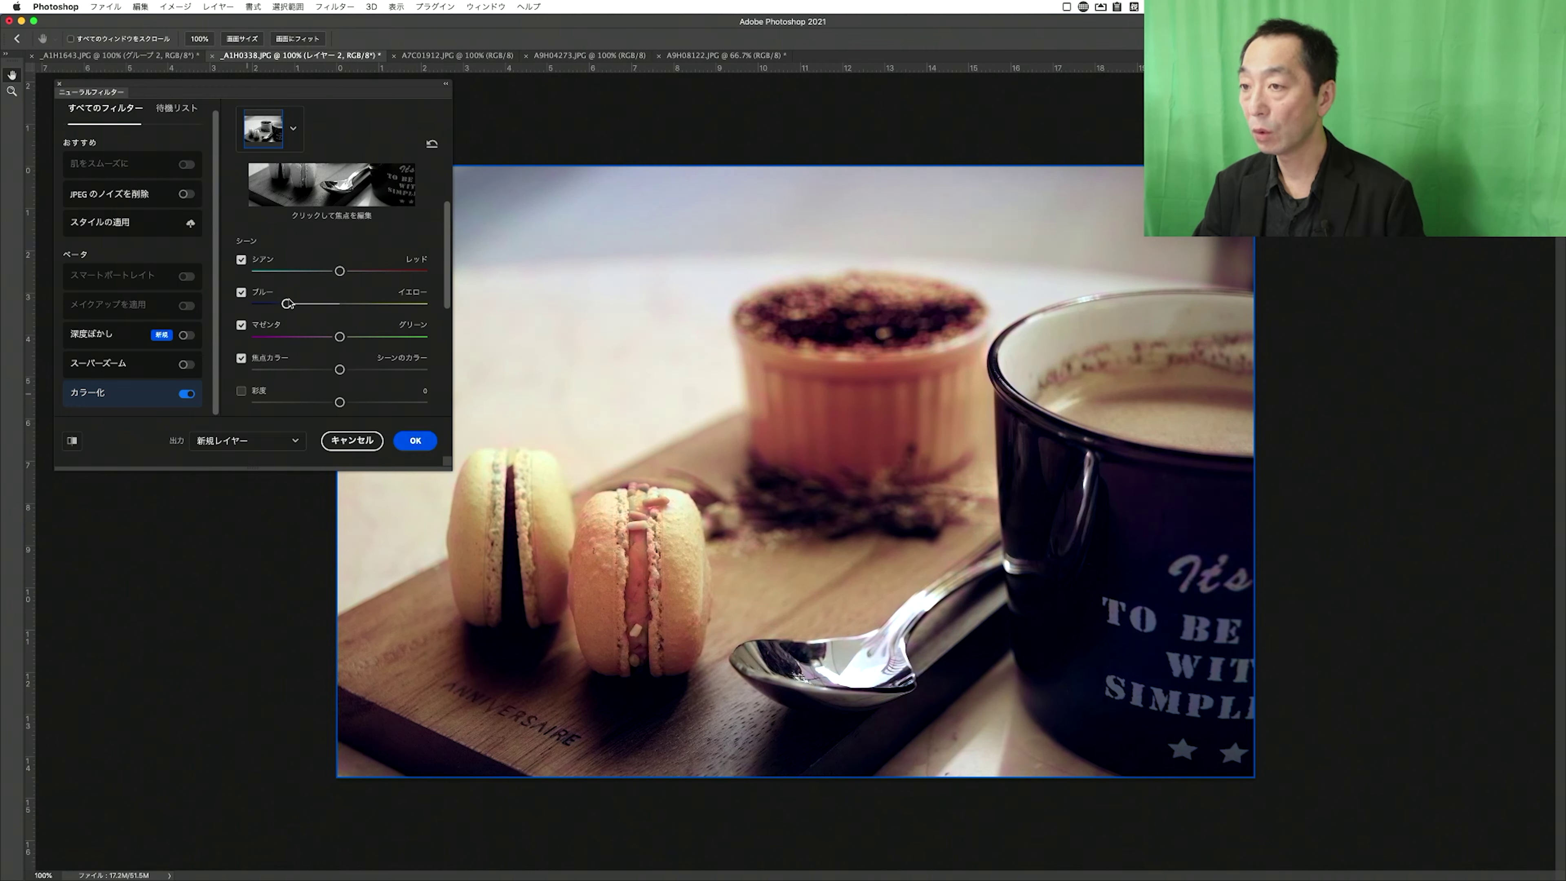
left_click_drag(339, 271, 322, 272)
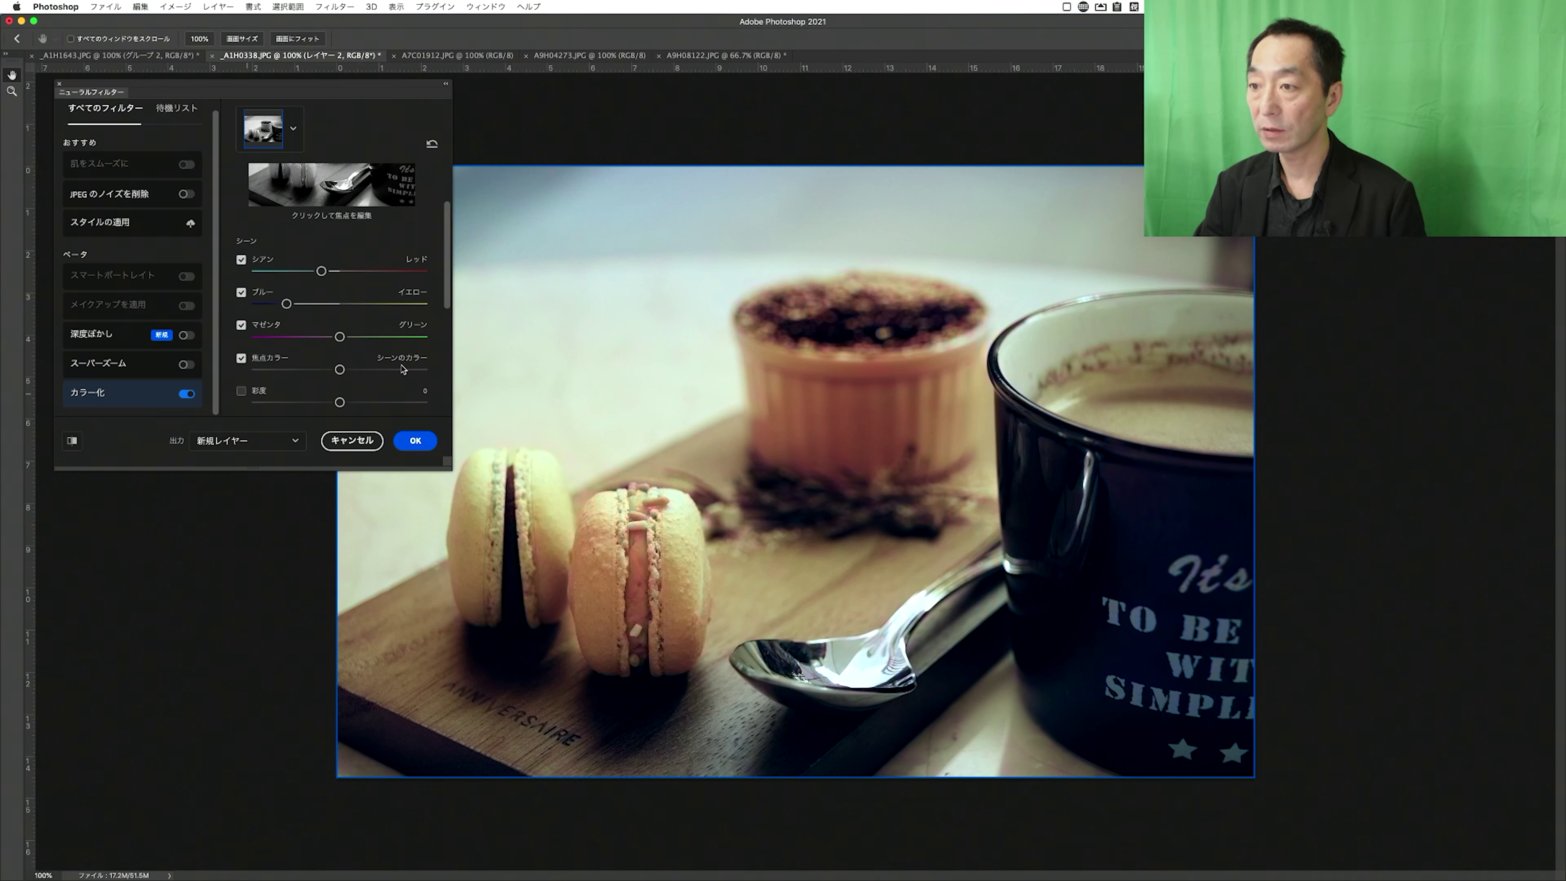
left_click_drag(338, 370, 306, 369)
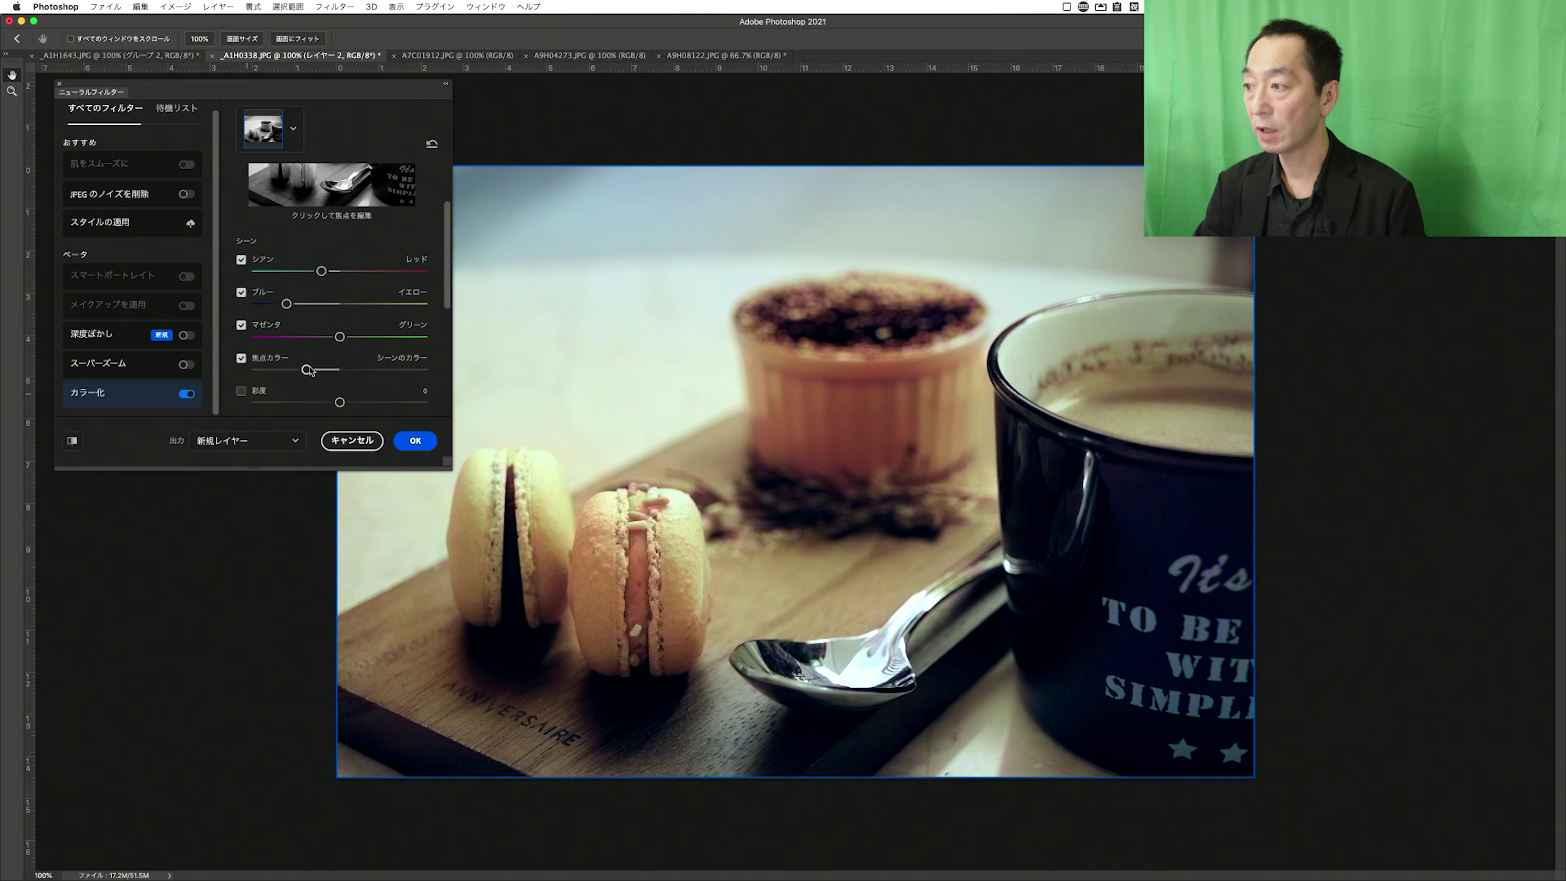
left_click_drag(308, 370, 406, 370)
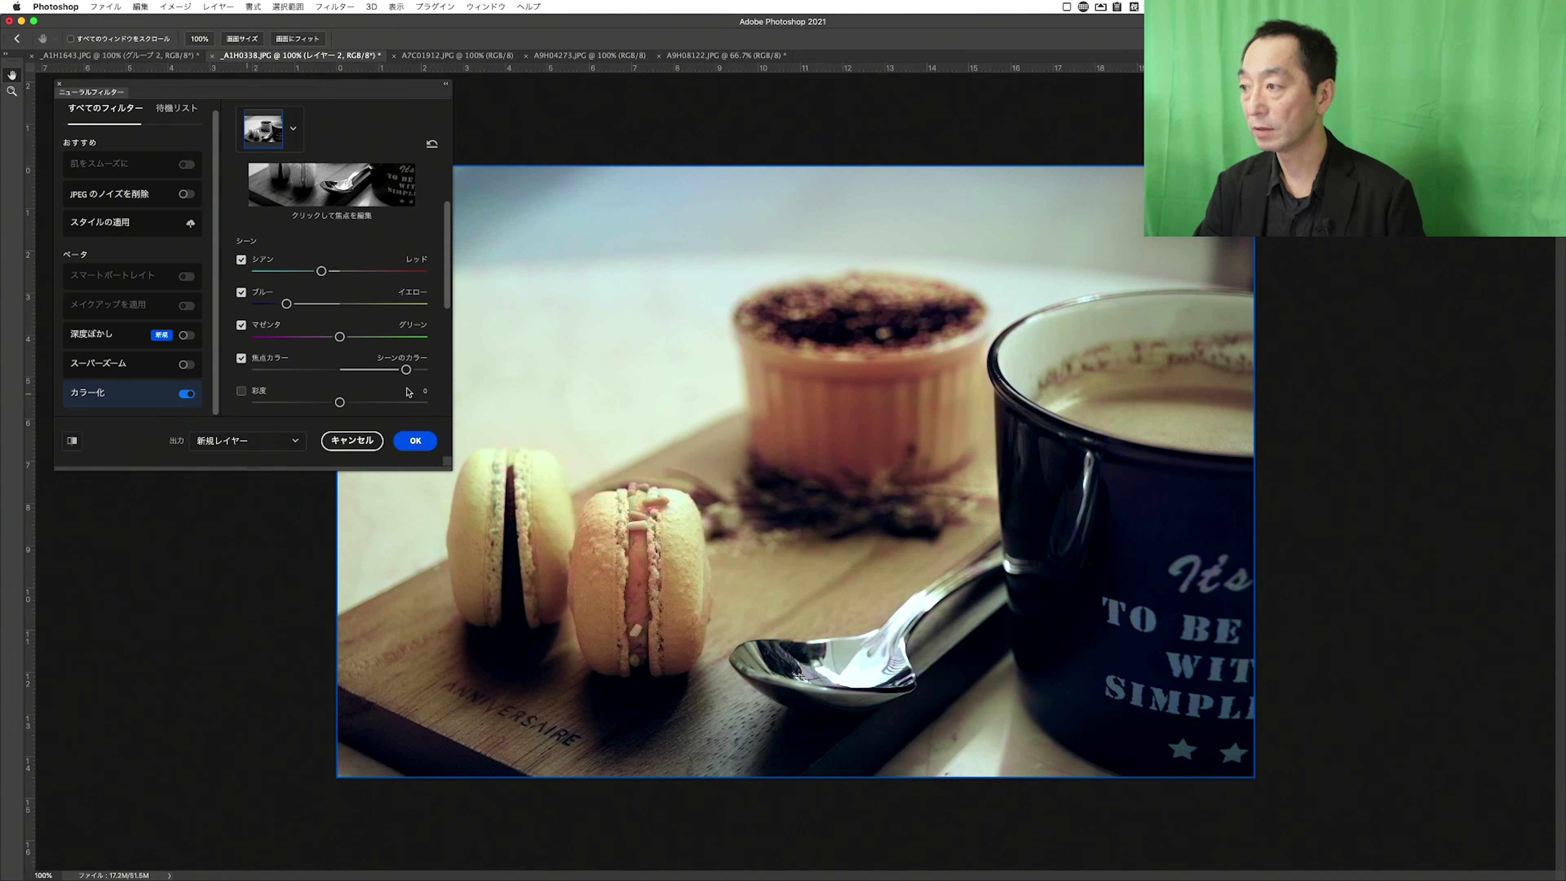
left_click_drag(406, 371, 343, 370)
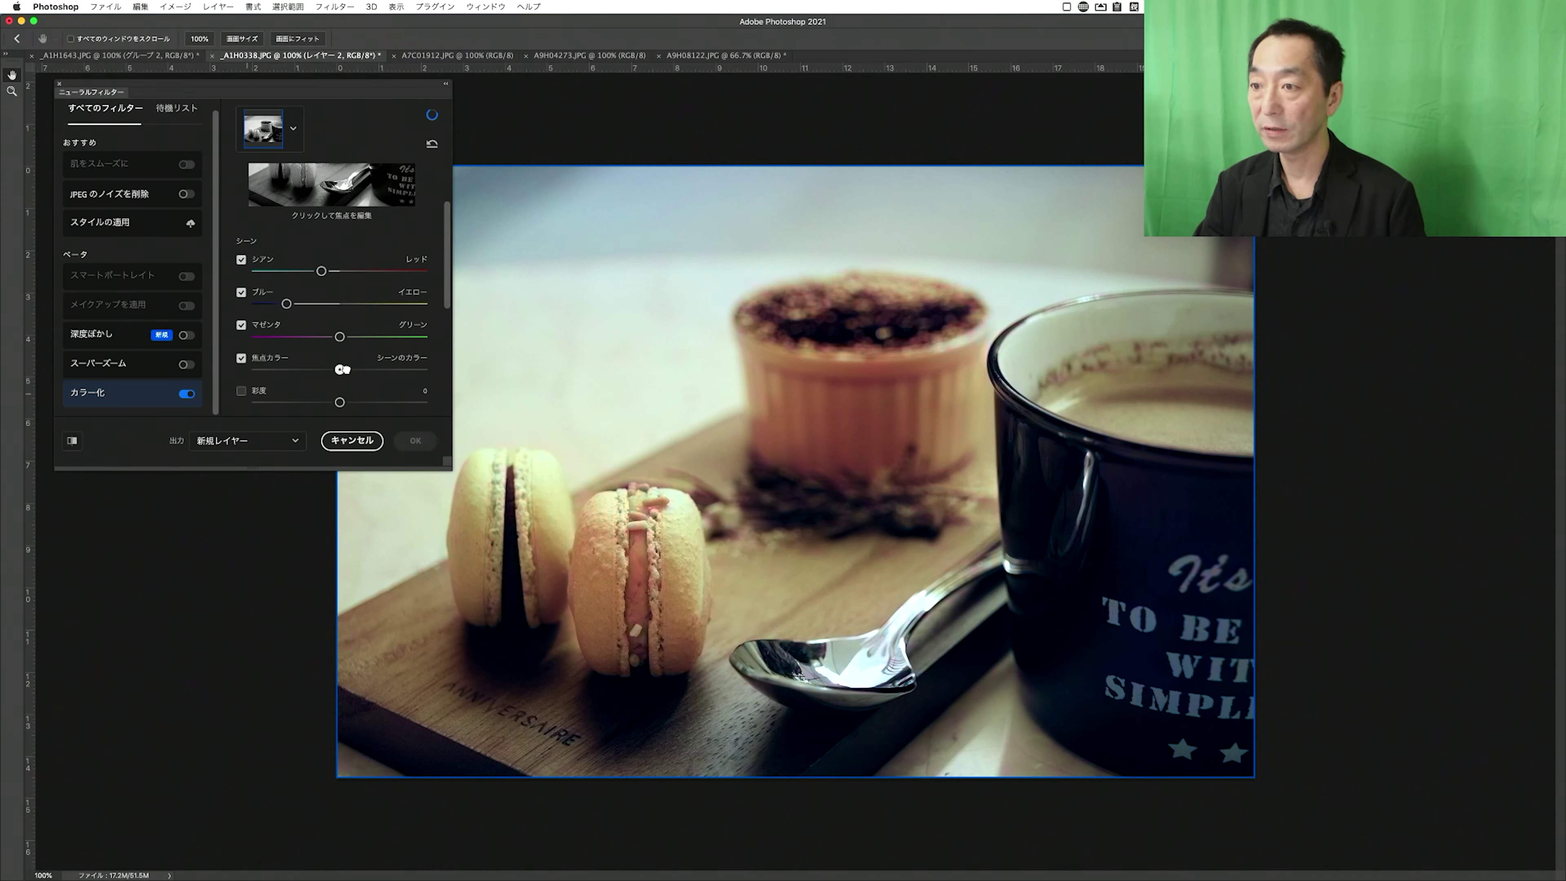
scroll(384, 382, "down", 2)
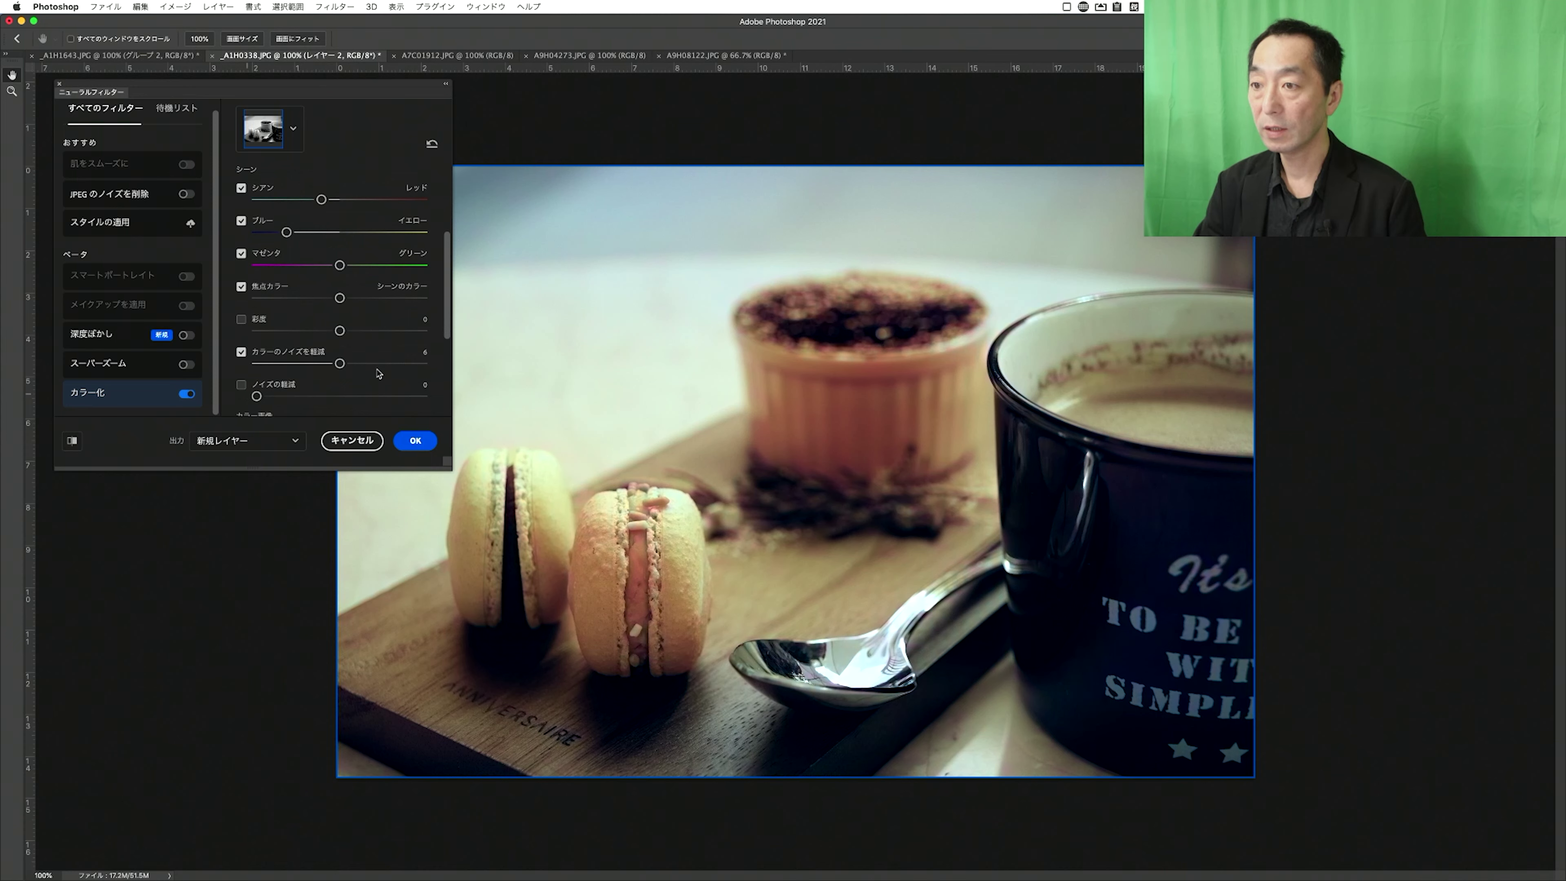
scroll(379, 373, "down", 3)
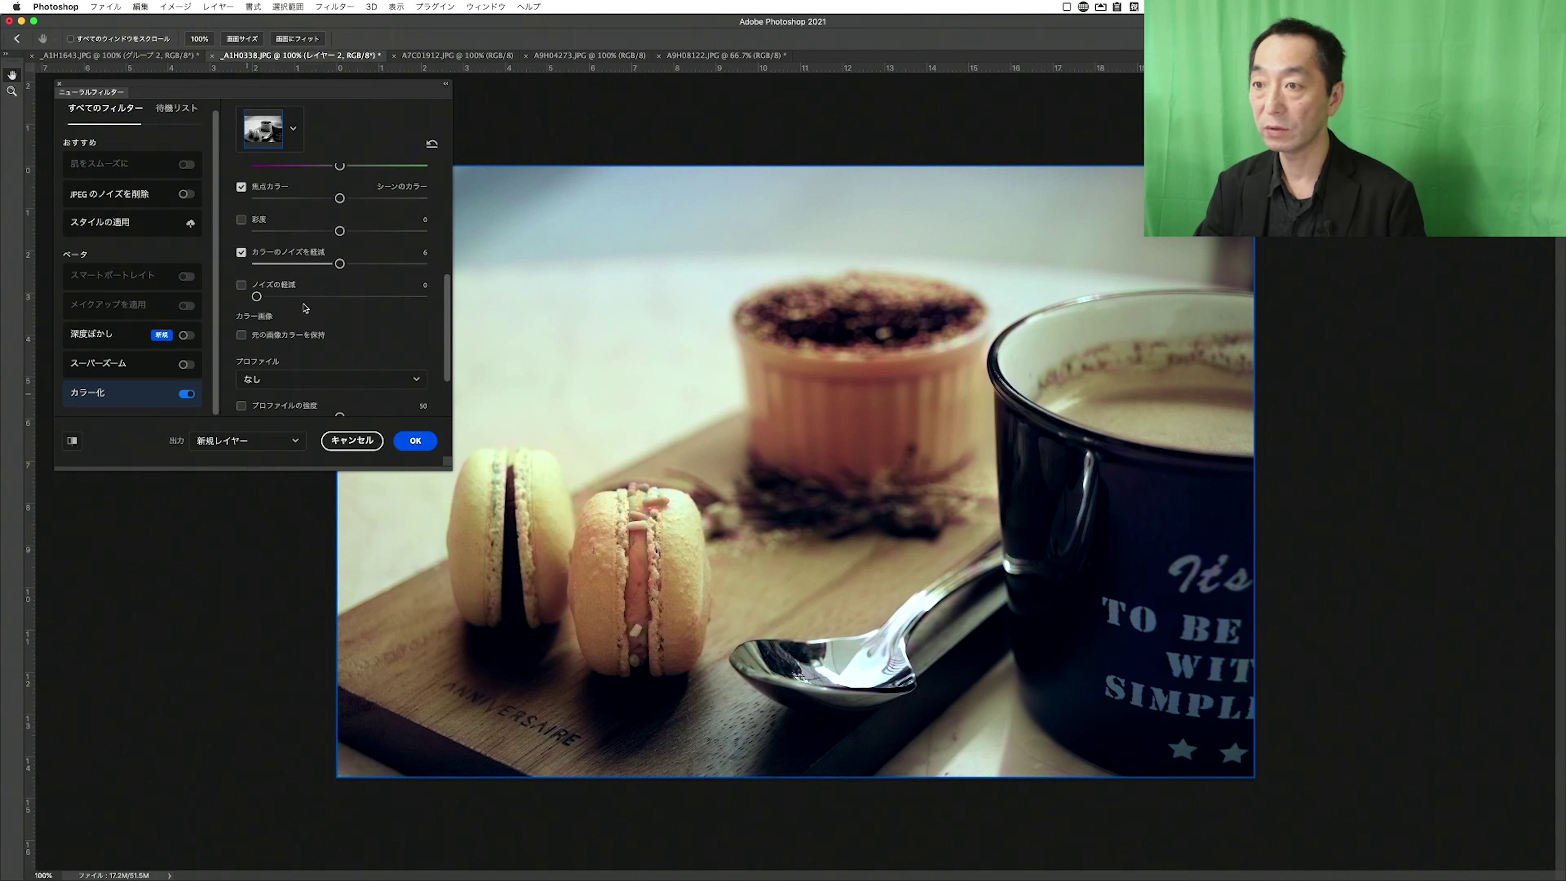
scroll(355, 349, "down", 3)
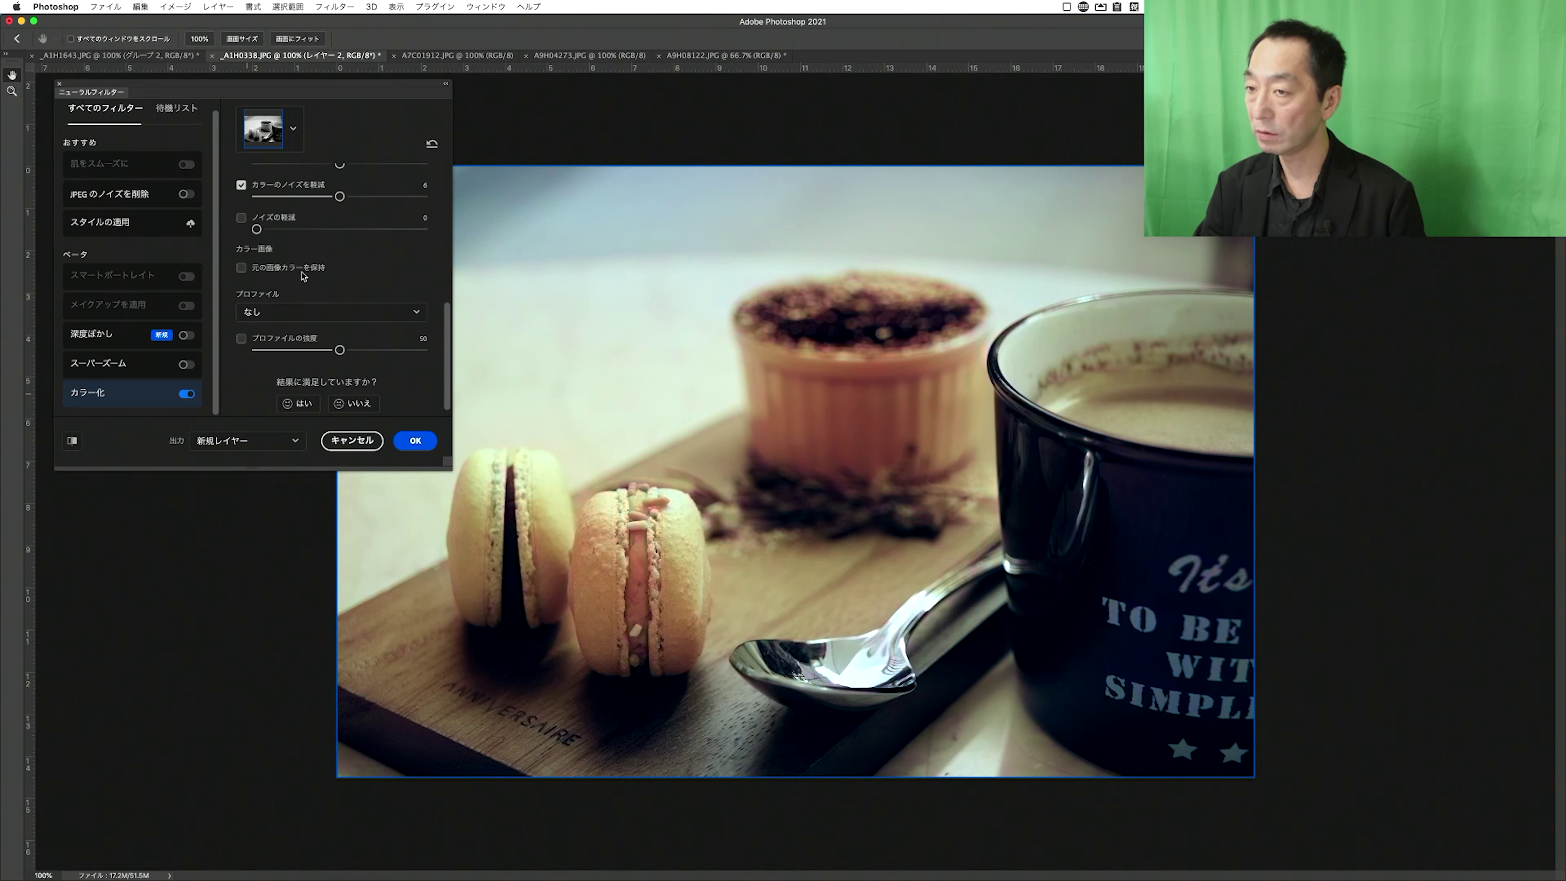
- Check Keep original image color, uncheck Reduce color noise, and reset Colorize sliders to defaults
left_click(242, 269)
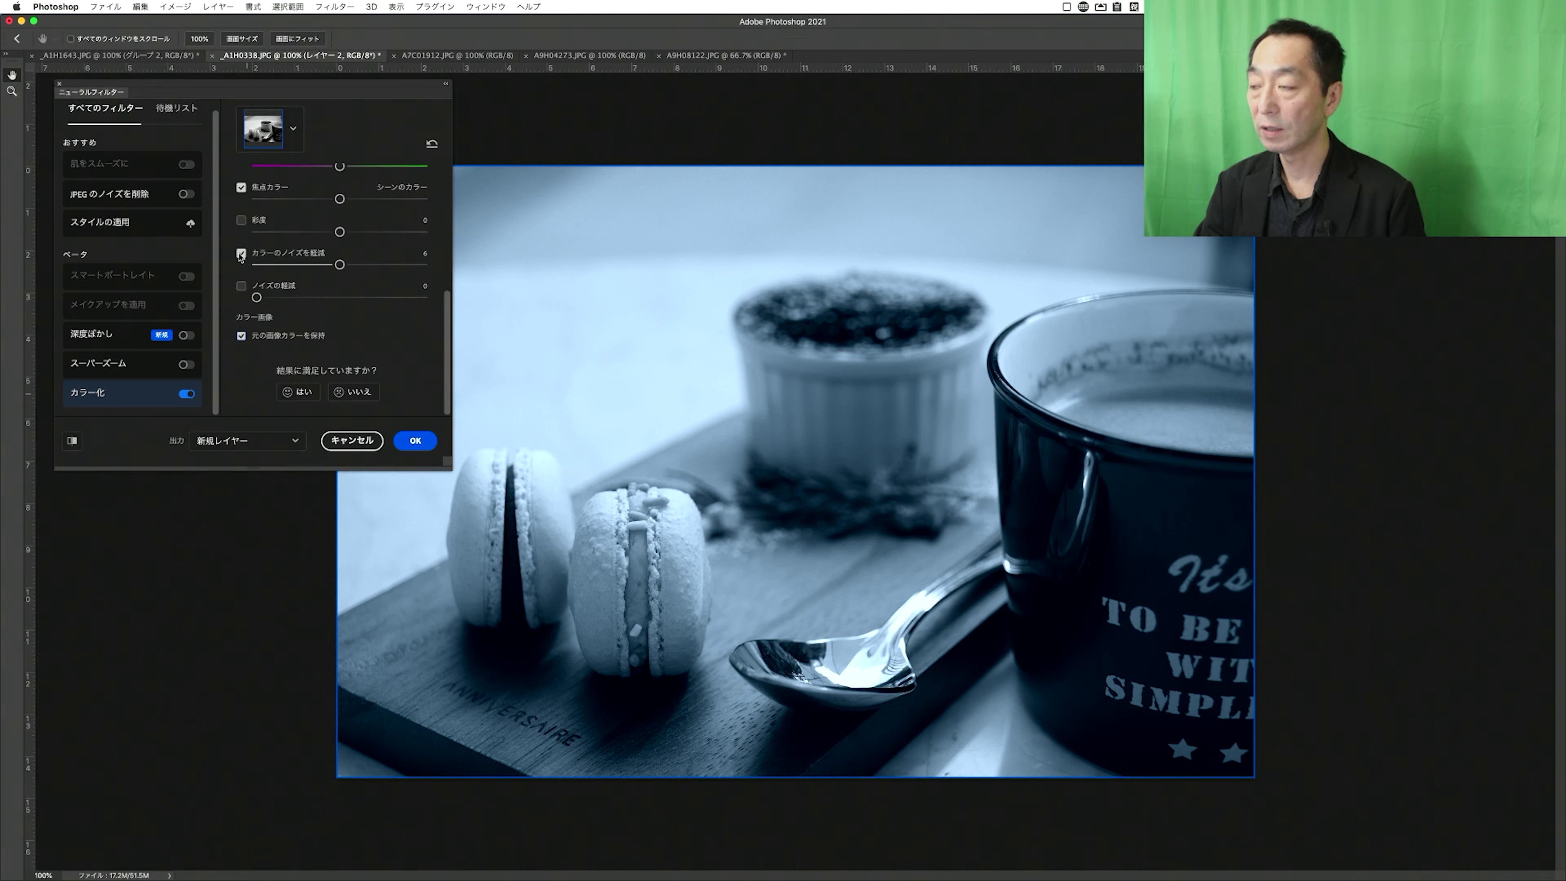
left_click(240, 254)
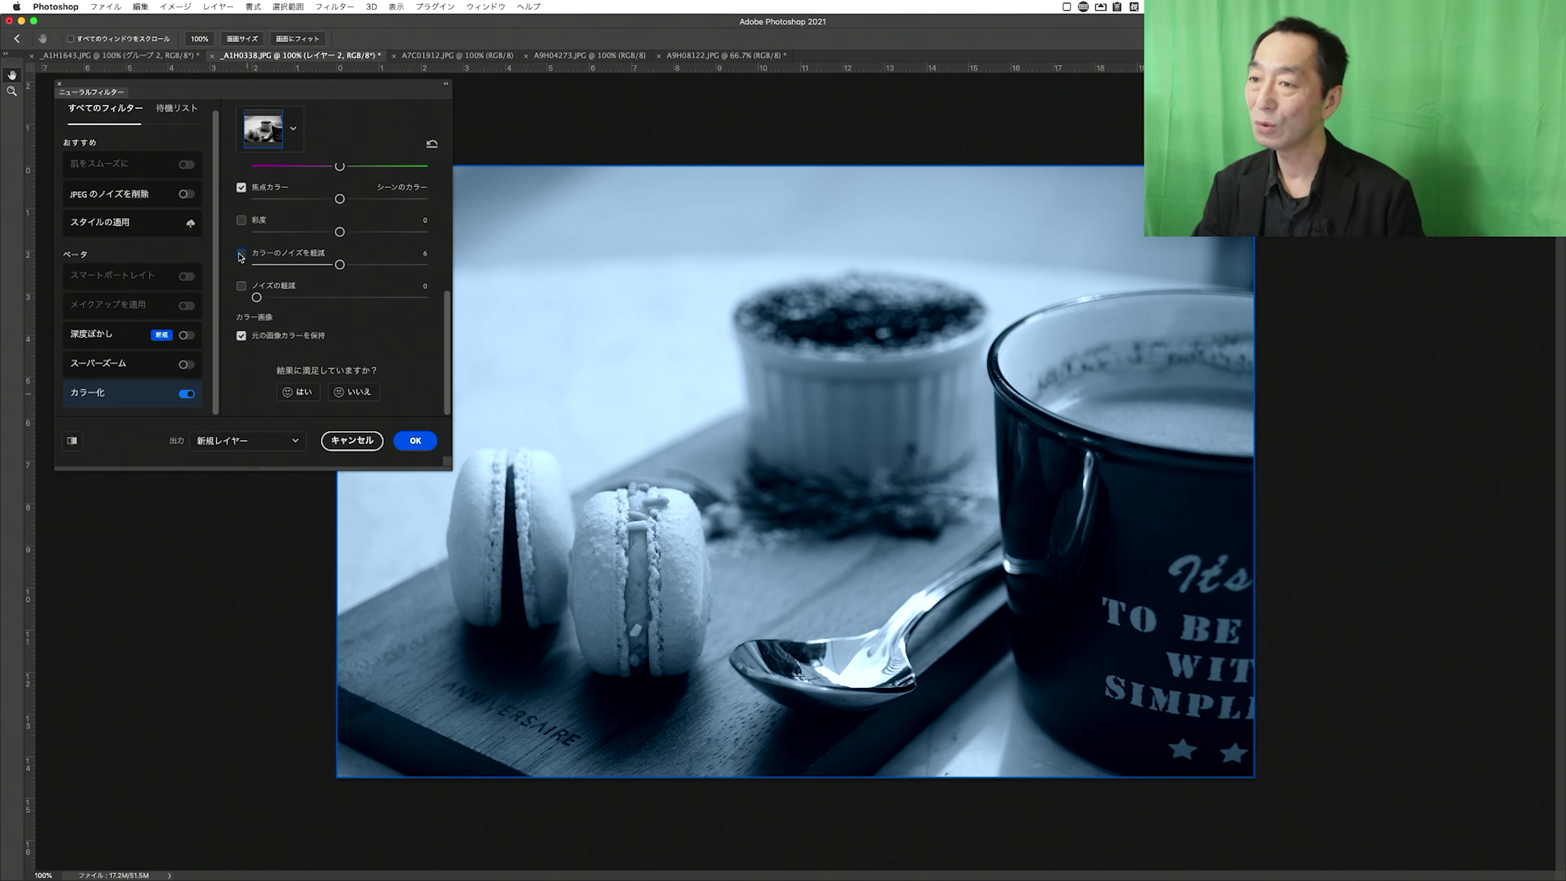
scroll(336, 340, "up", 5)
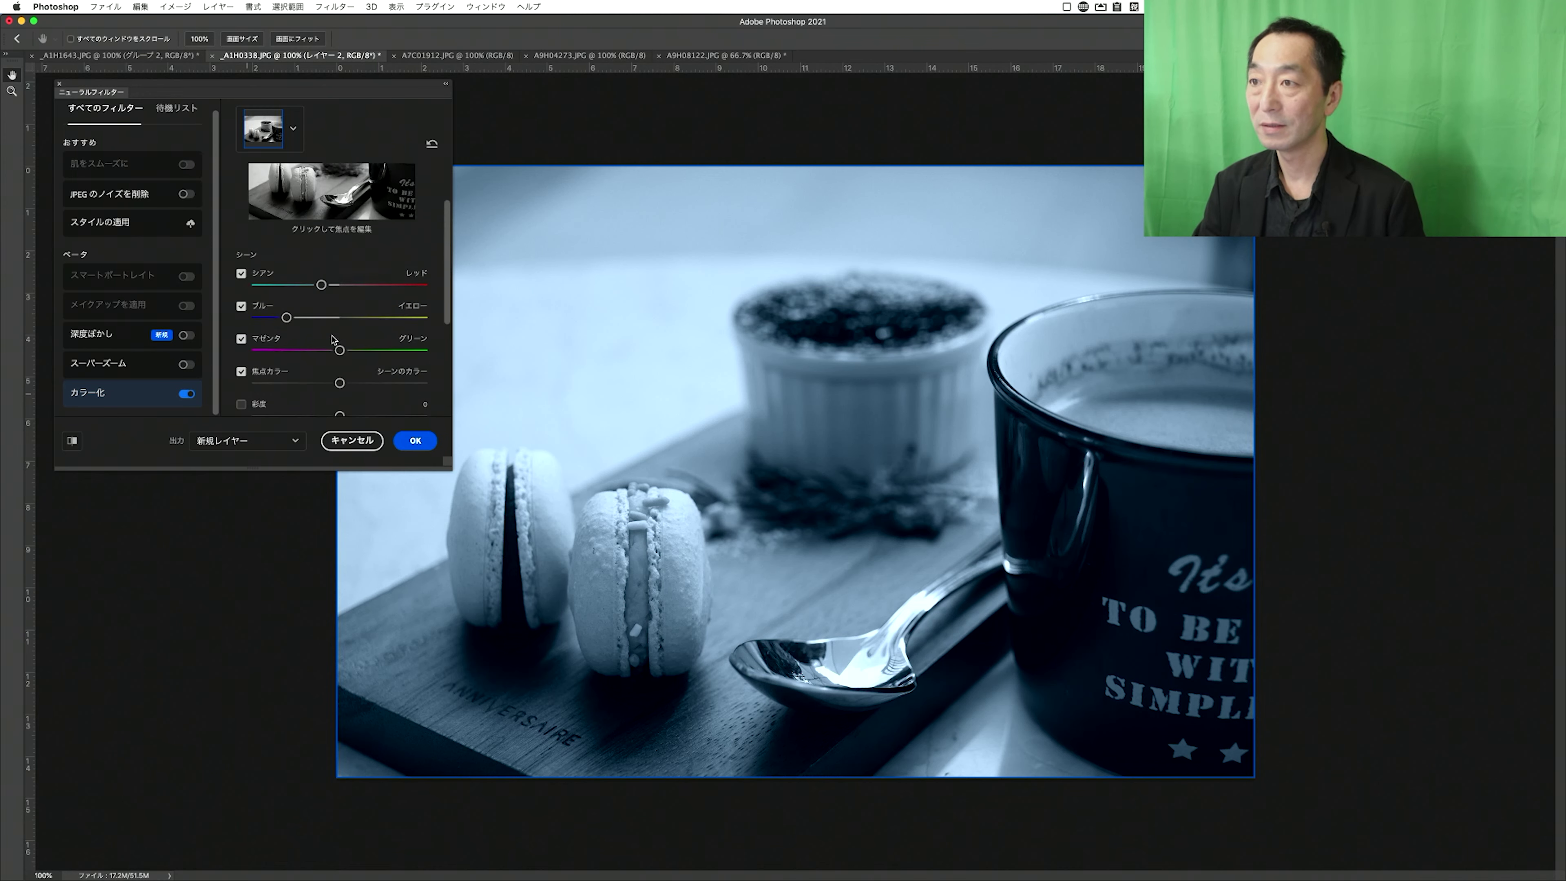
left_click(431, 143)
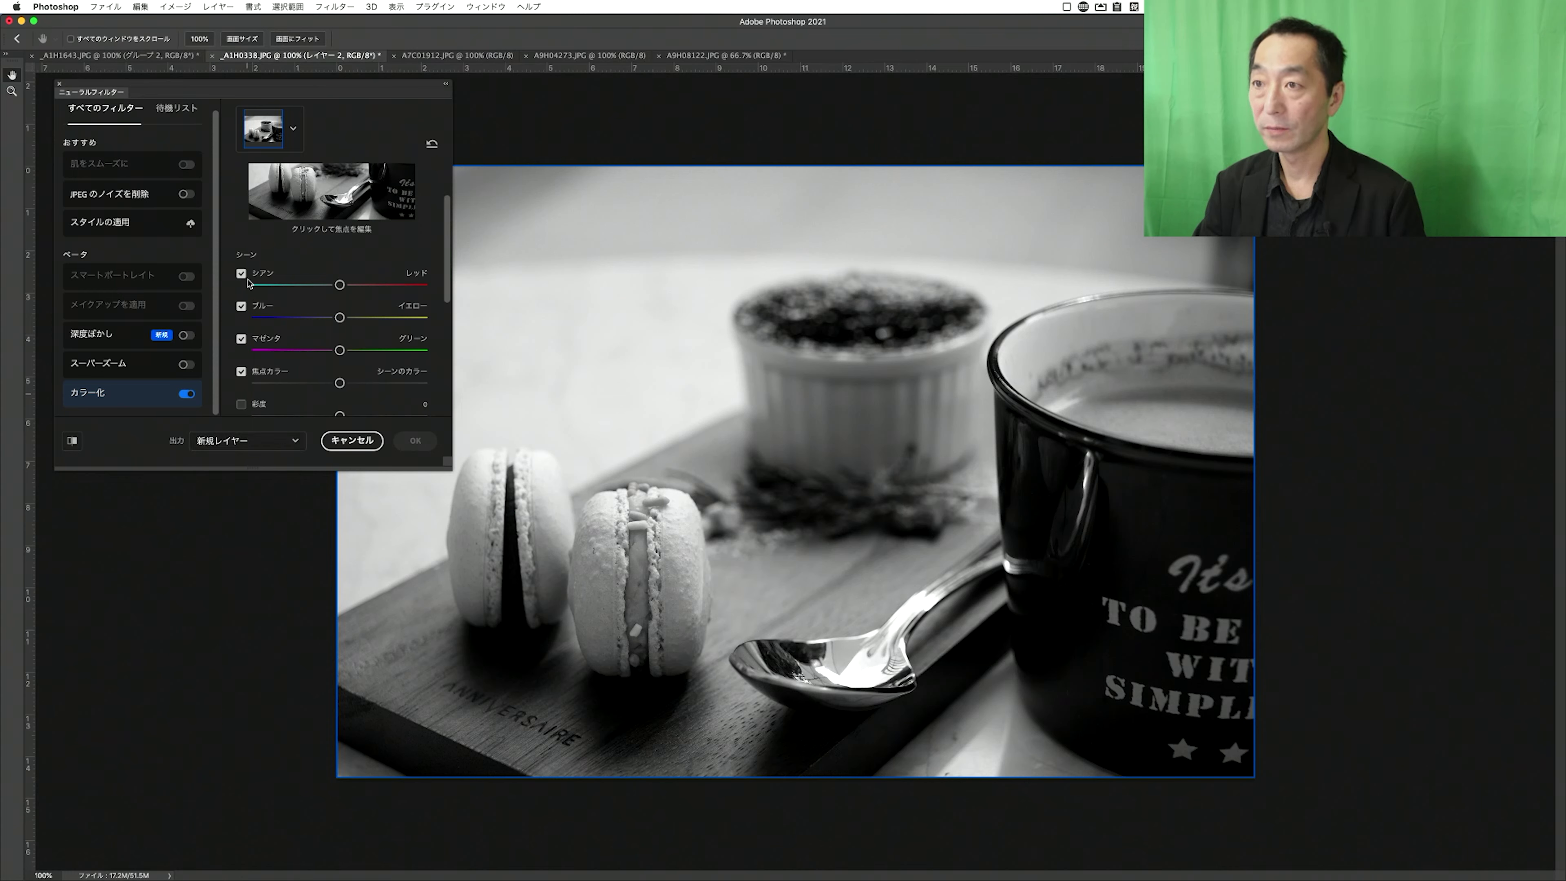
left_click(293, 129)
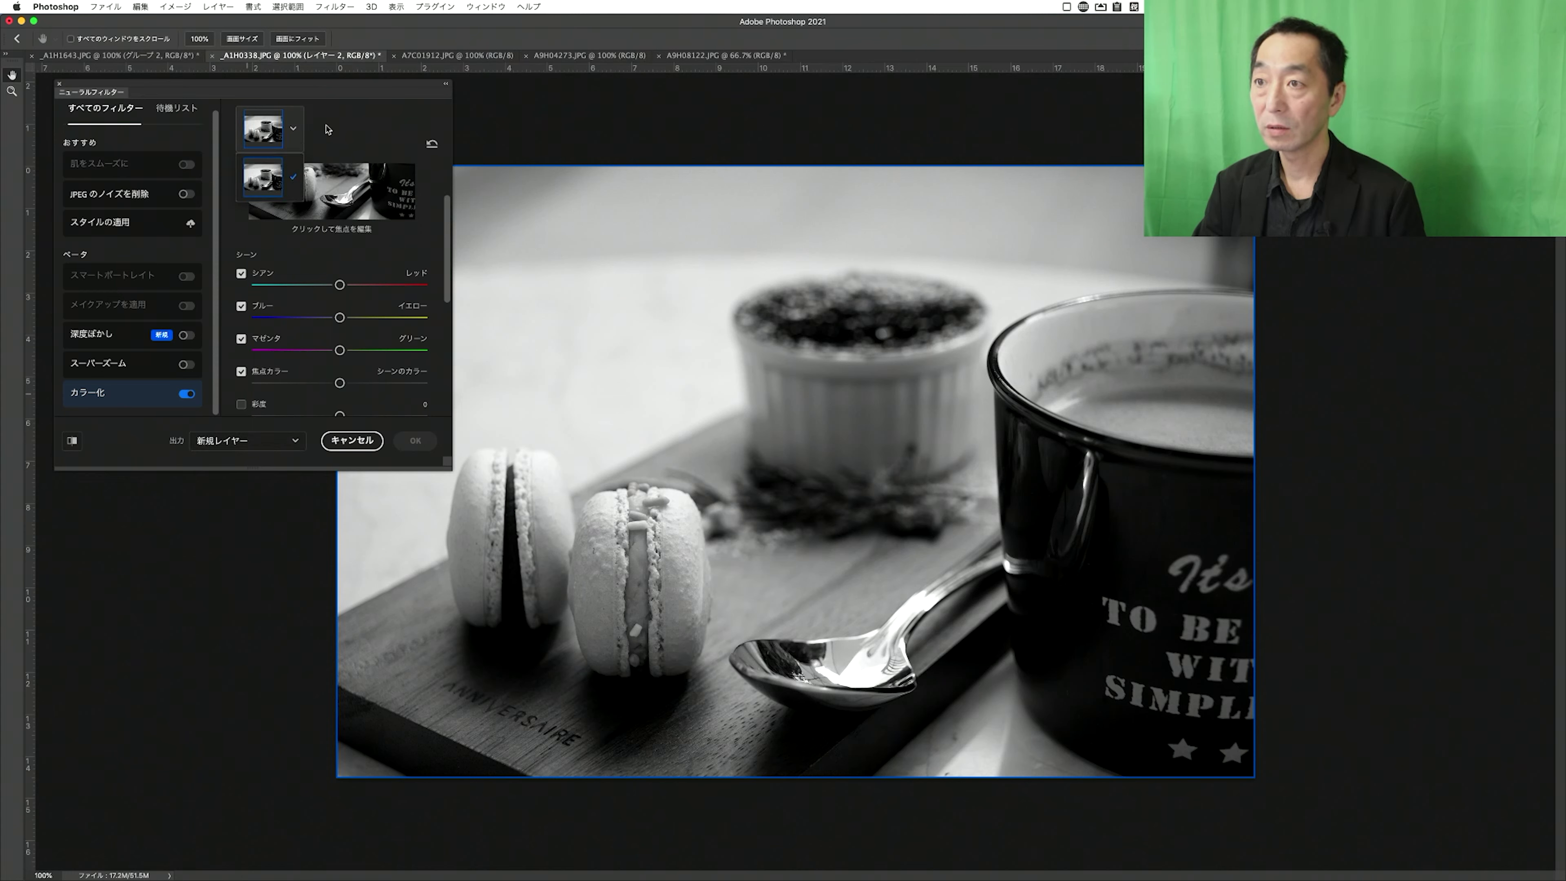
left_click(327, 129)
scroll(336, 296, "down", 2)
scroll(336, 304, "down", 5)
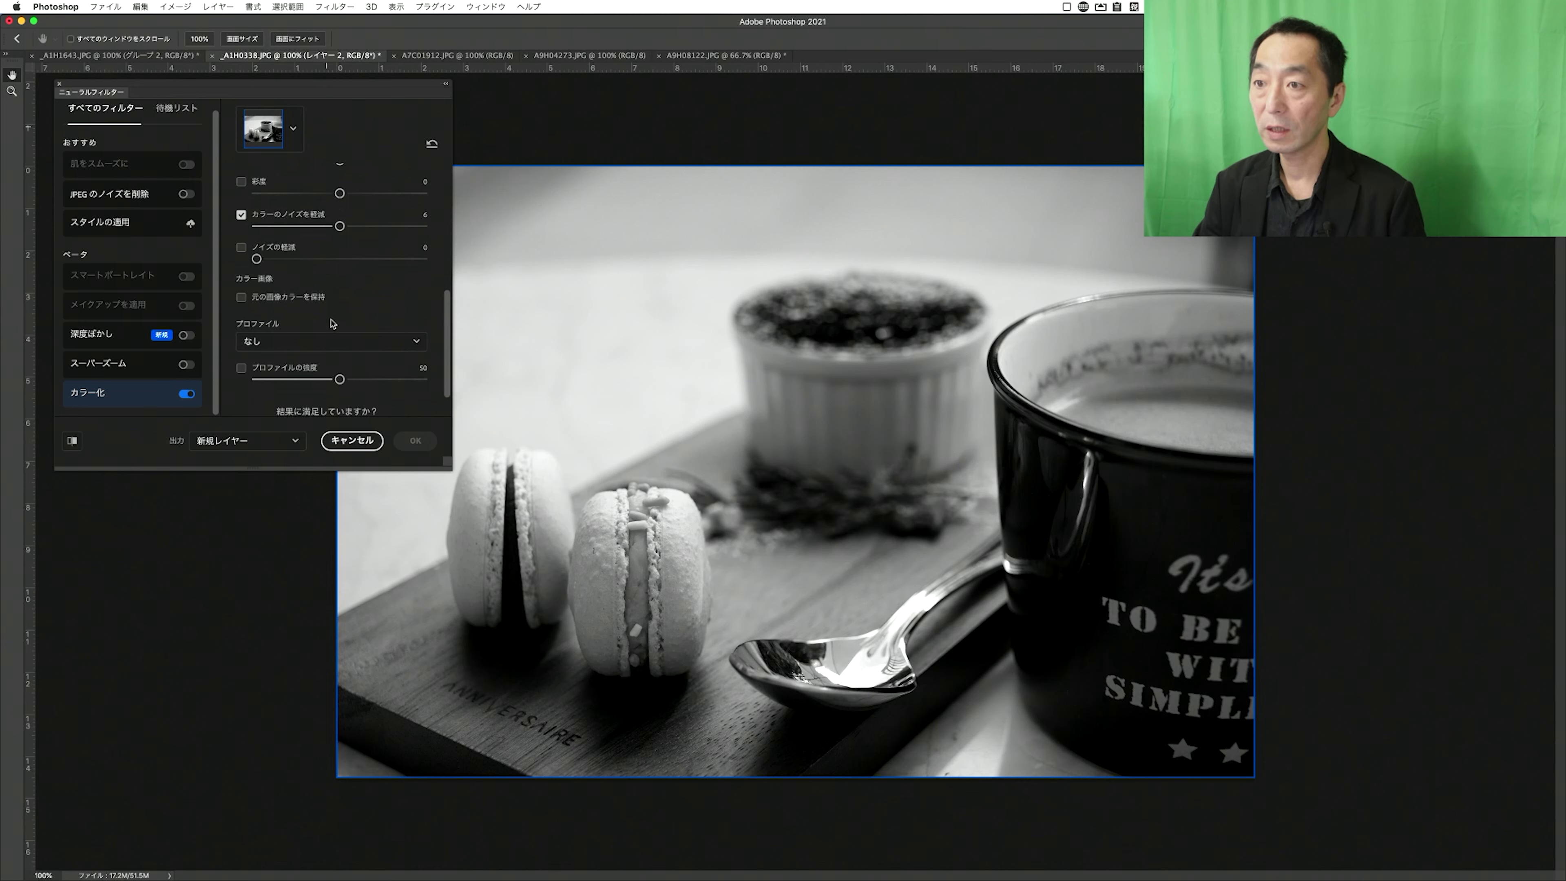
scroll(263, 319, "down", 1)
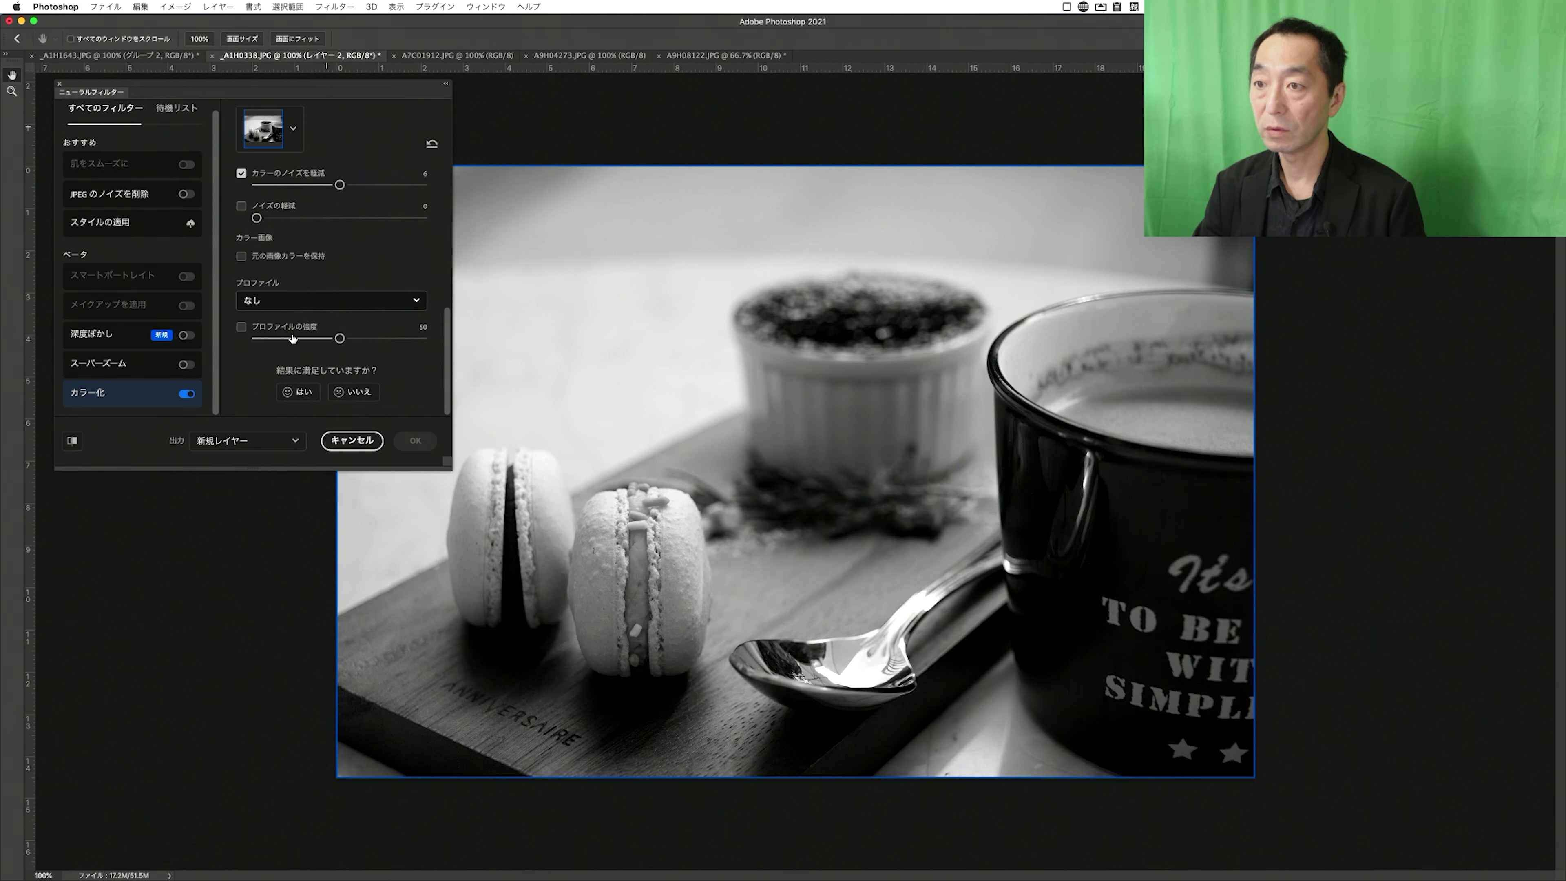
- Preview Colorize profiles レトロハイコントラスト, レトロブルーブラウン, レトロライトイエロー, レトロパープルイエロー and レトロブライト
left_click(411, 301)
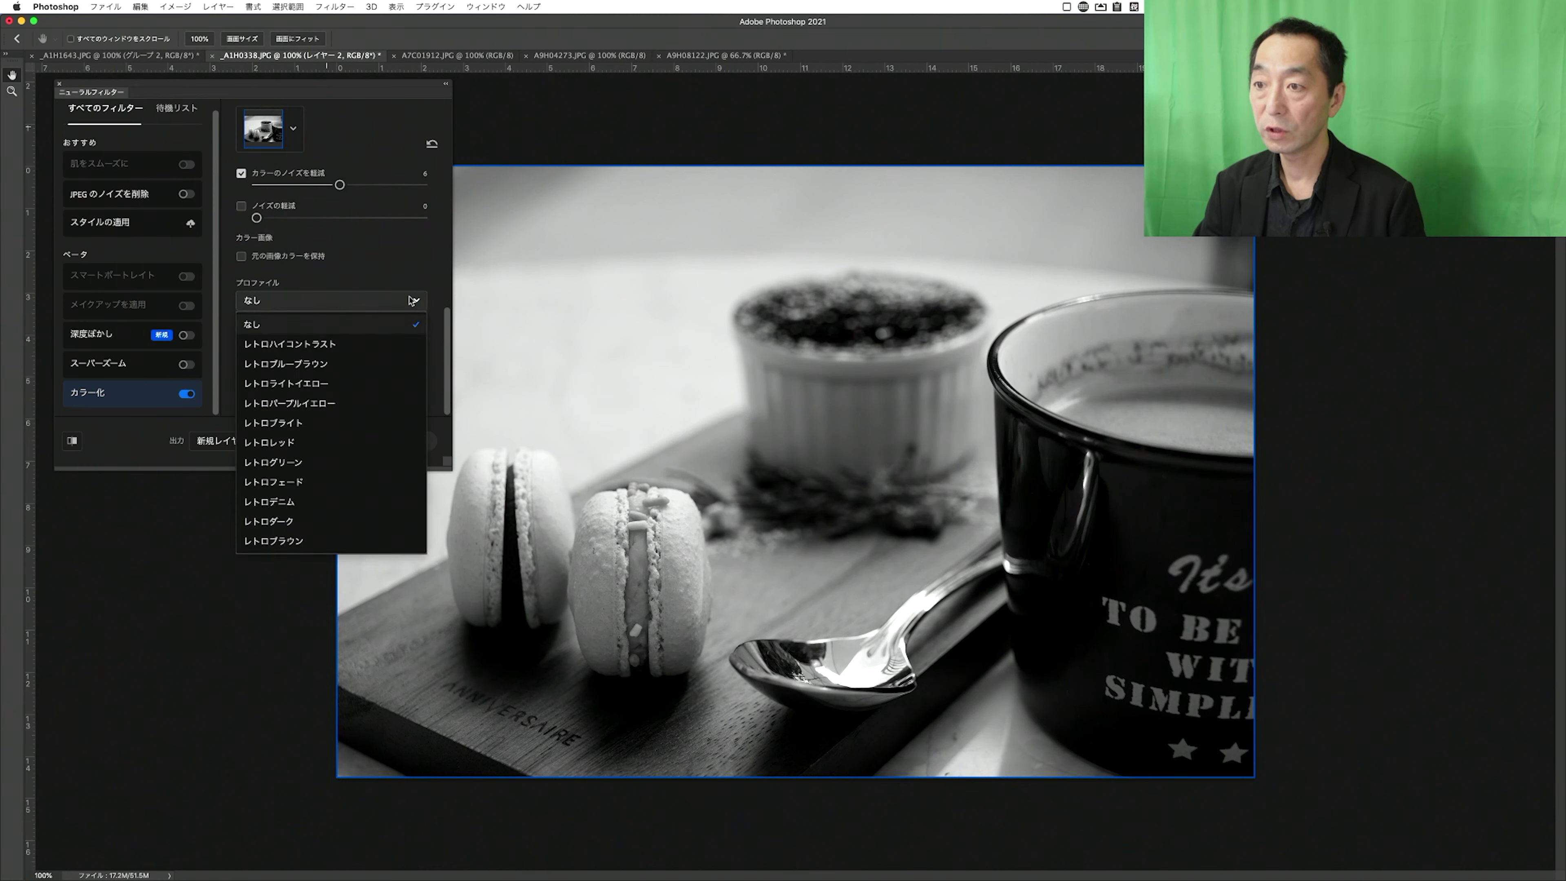
left_click(387, 343)
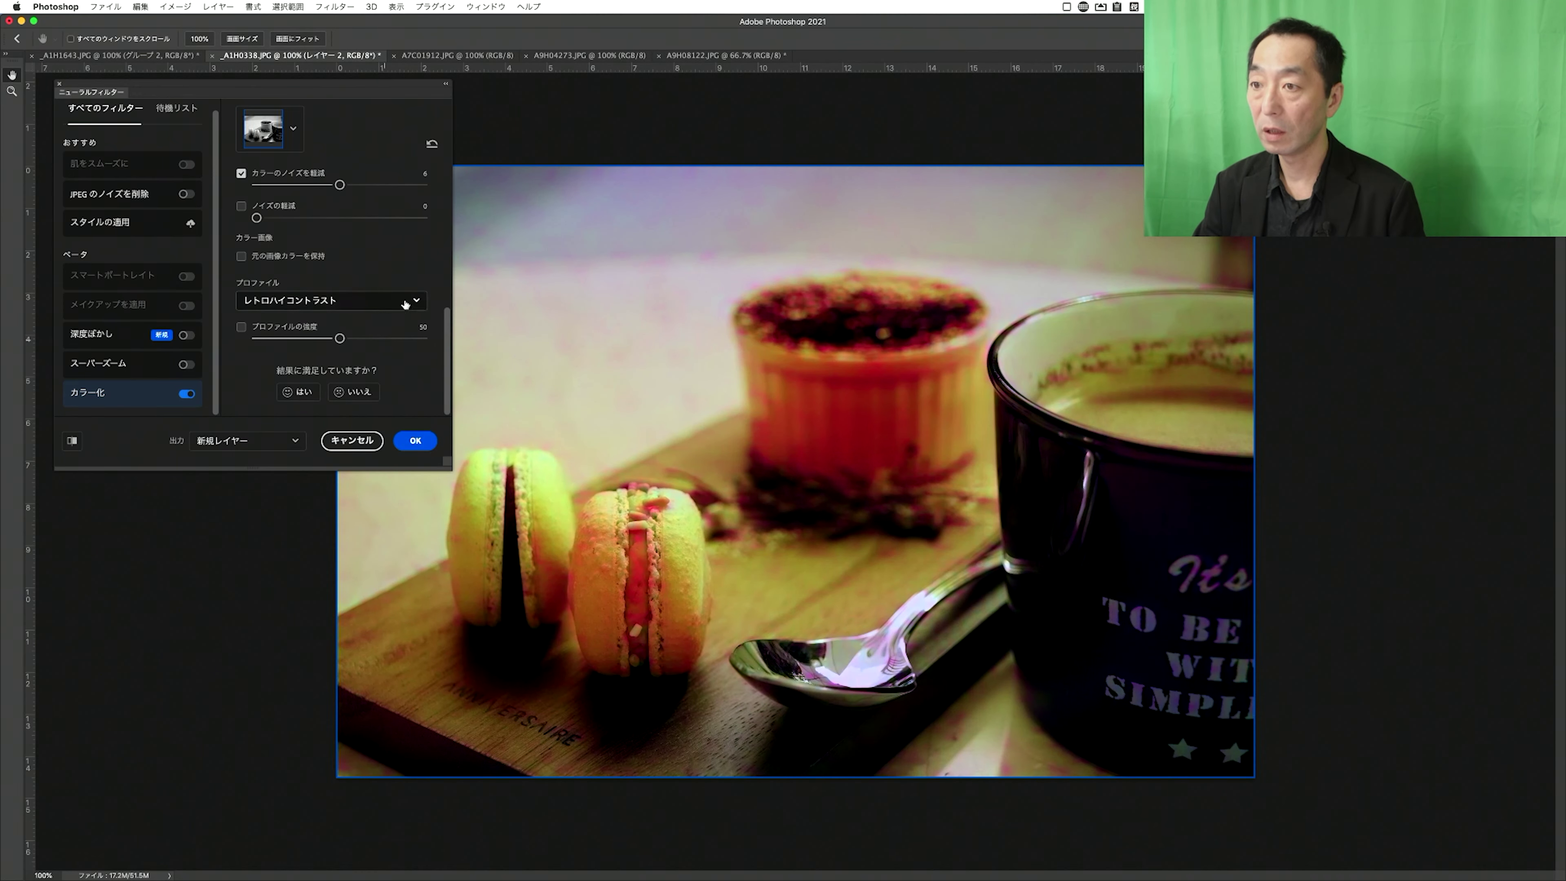
left_click(411, 301)
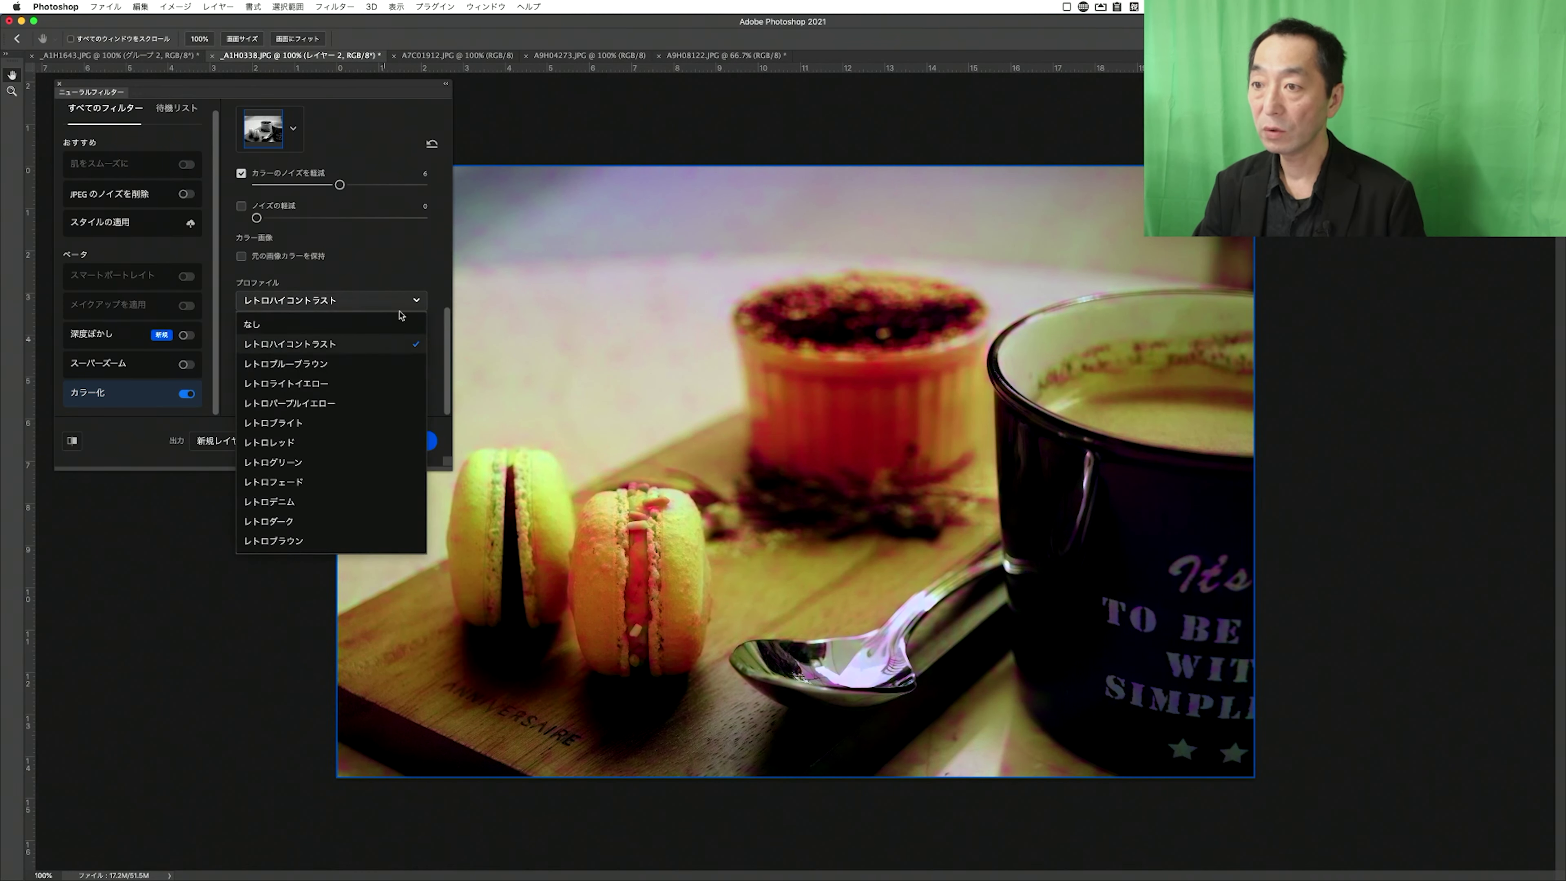
left_click(380, 365)
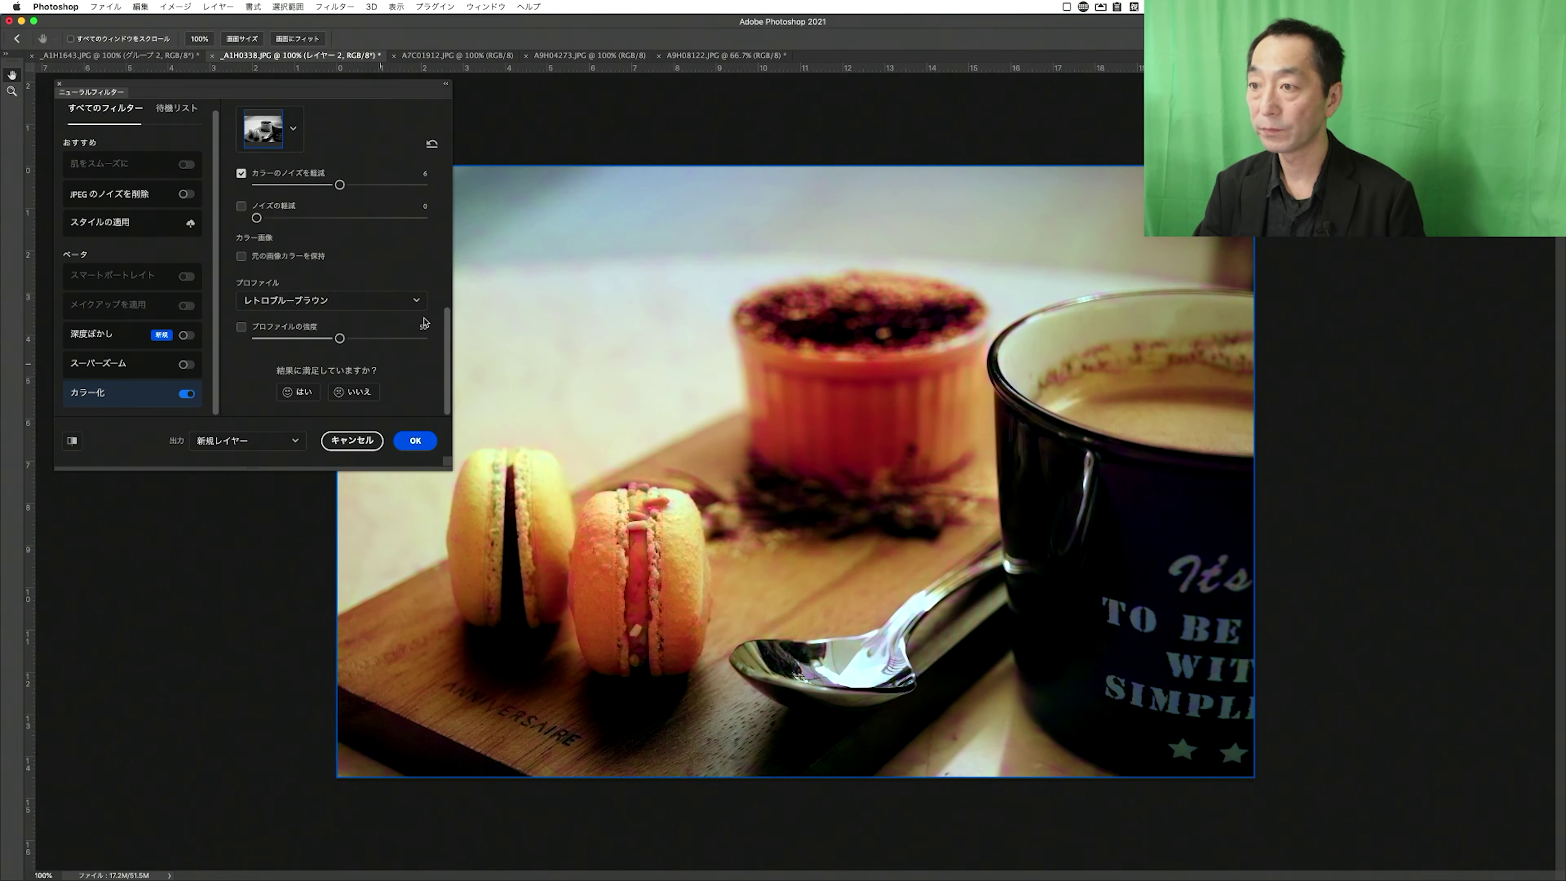
left_click(412, 300)
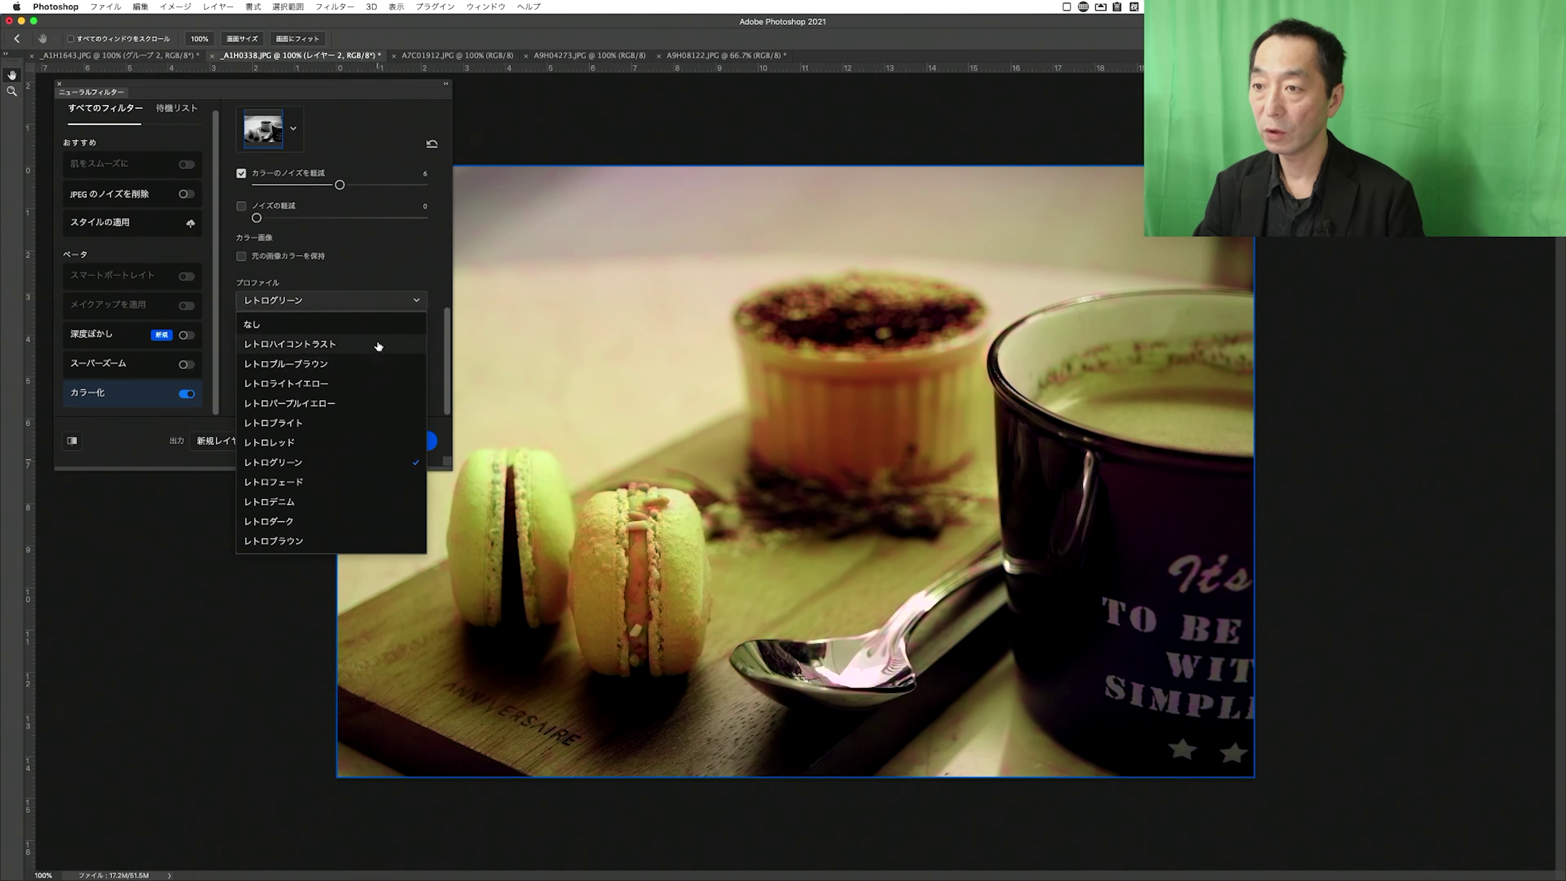
left_click(378, 346)
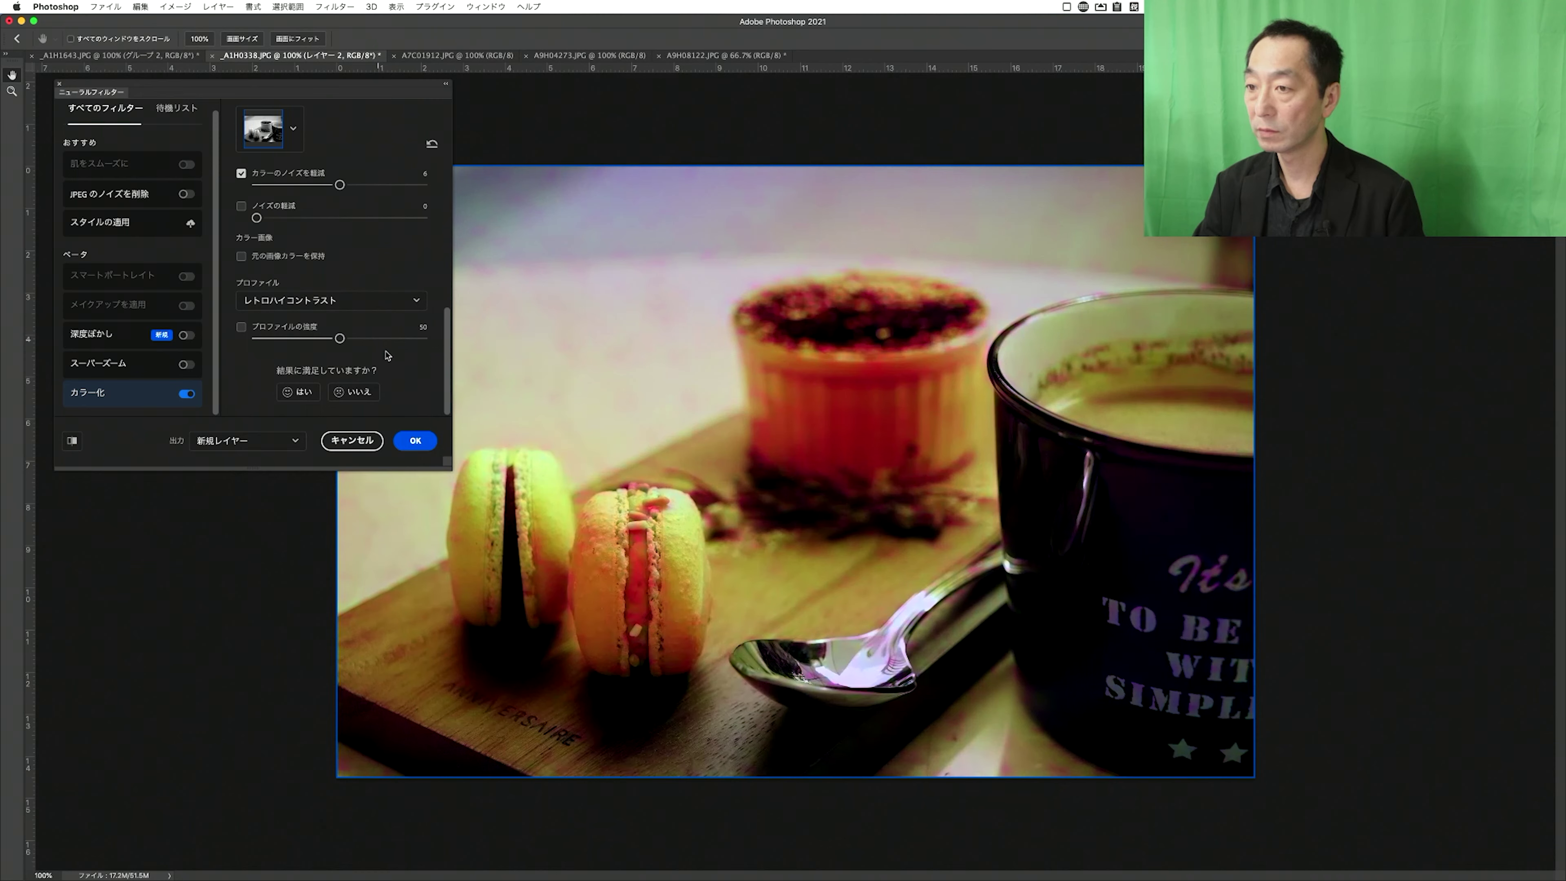
left_click(388, 301)
left_click(387, 365)
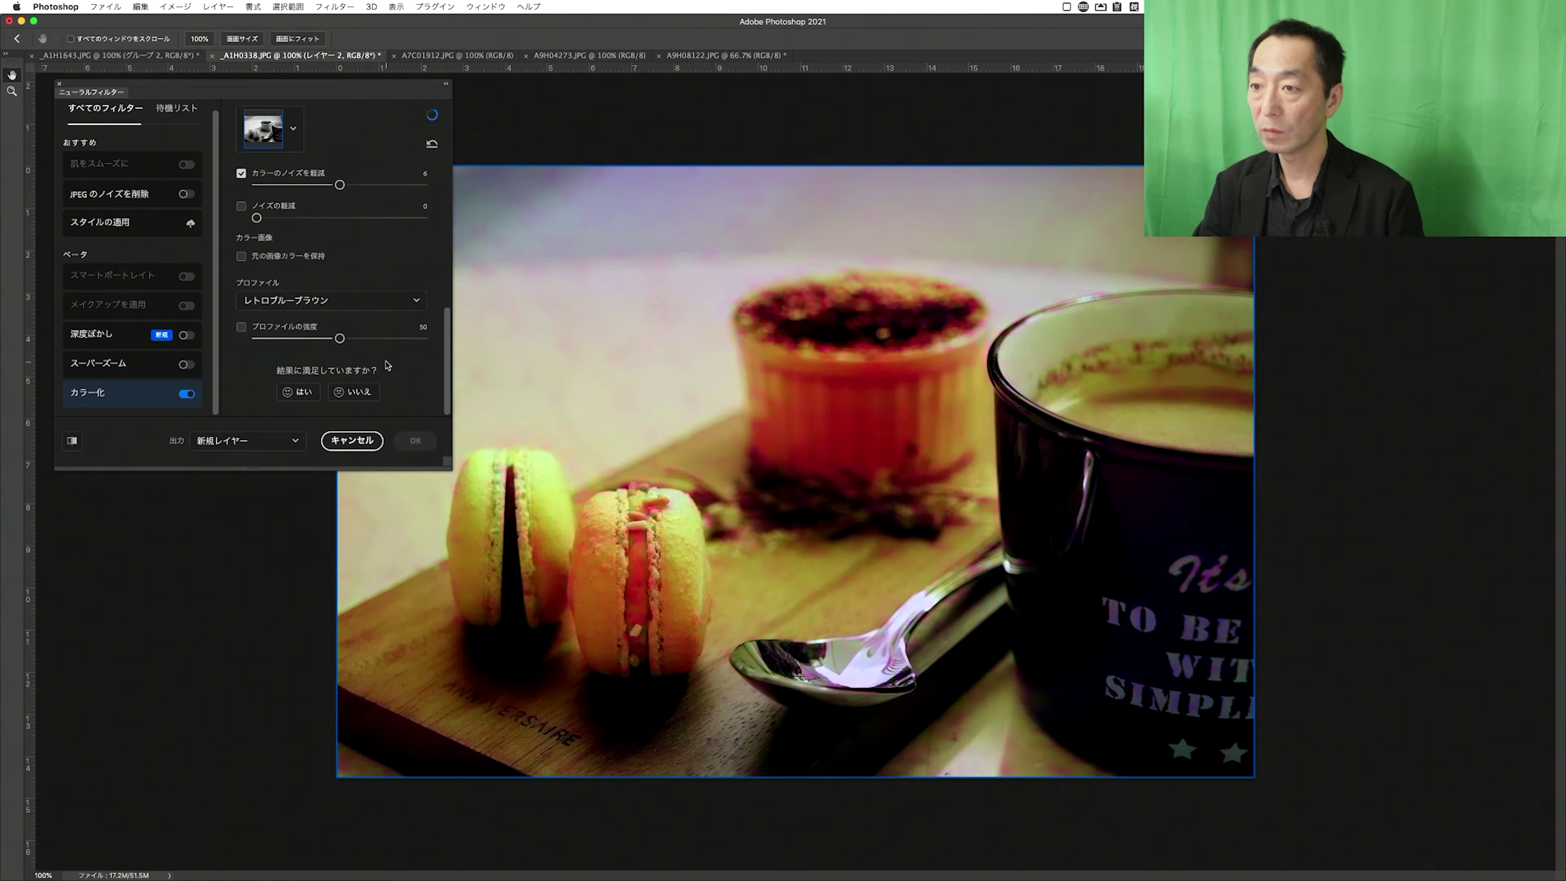
left_click(389, 300)
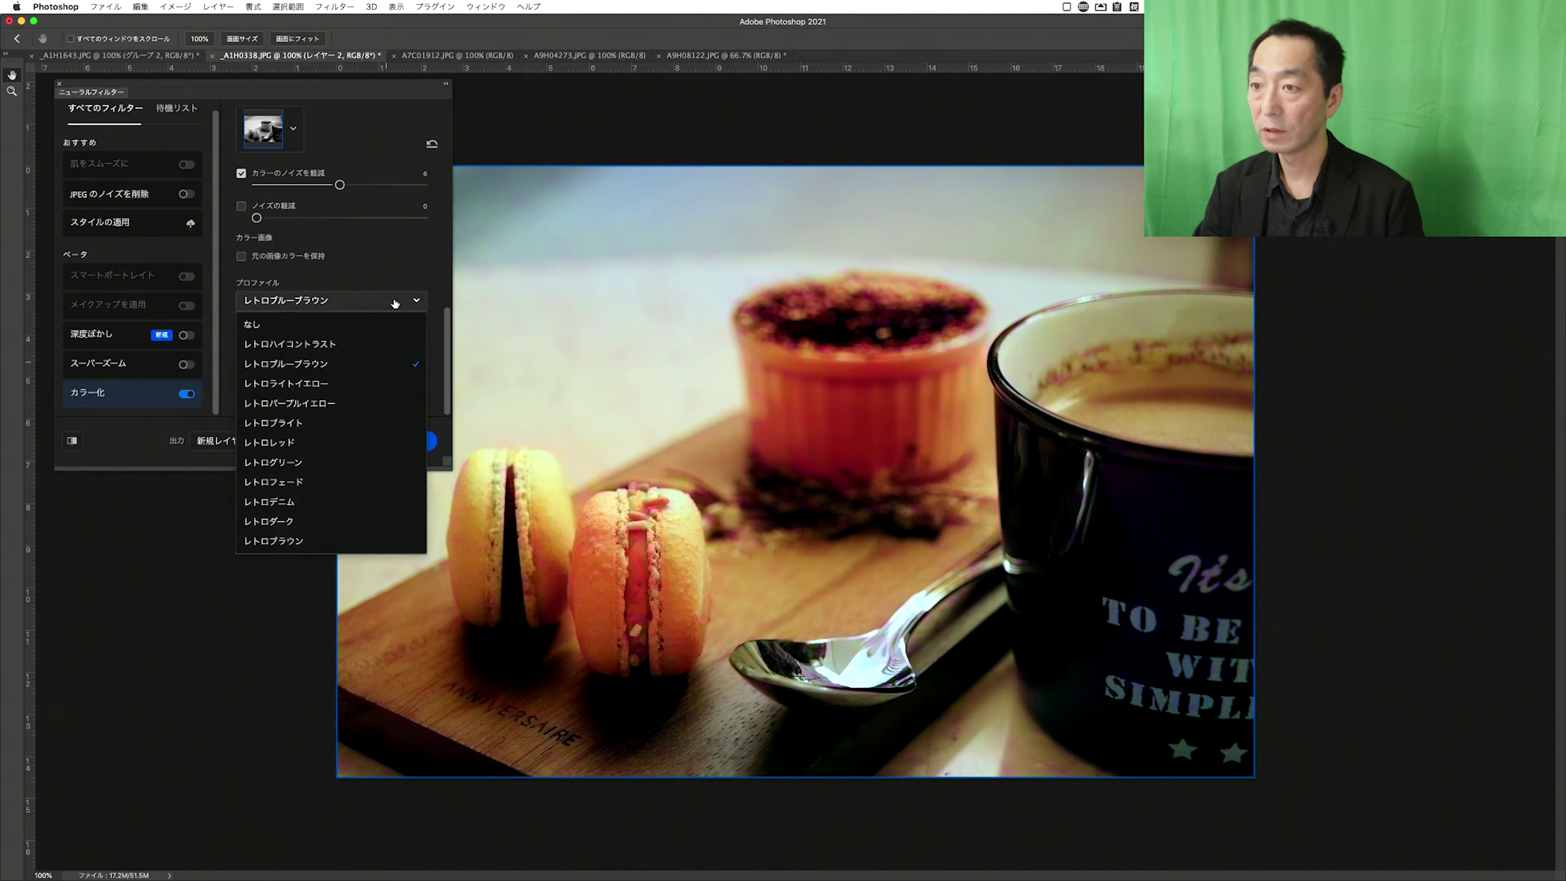
left_click(374, 378)
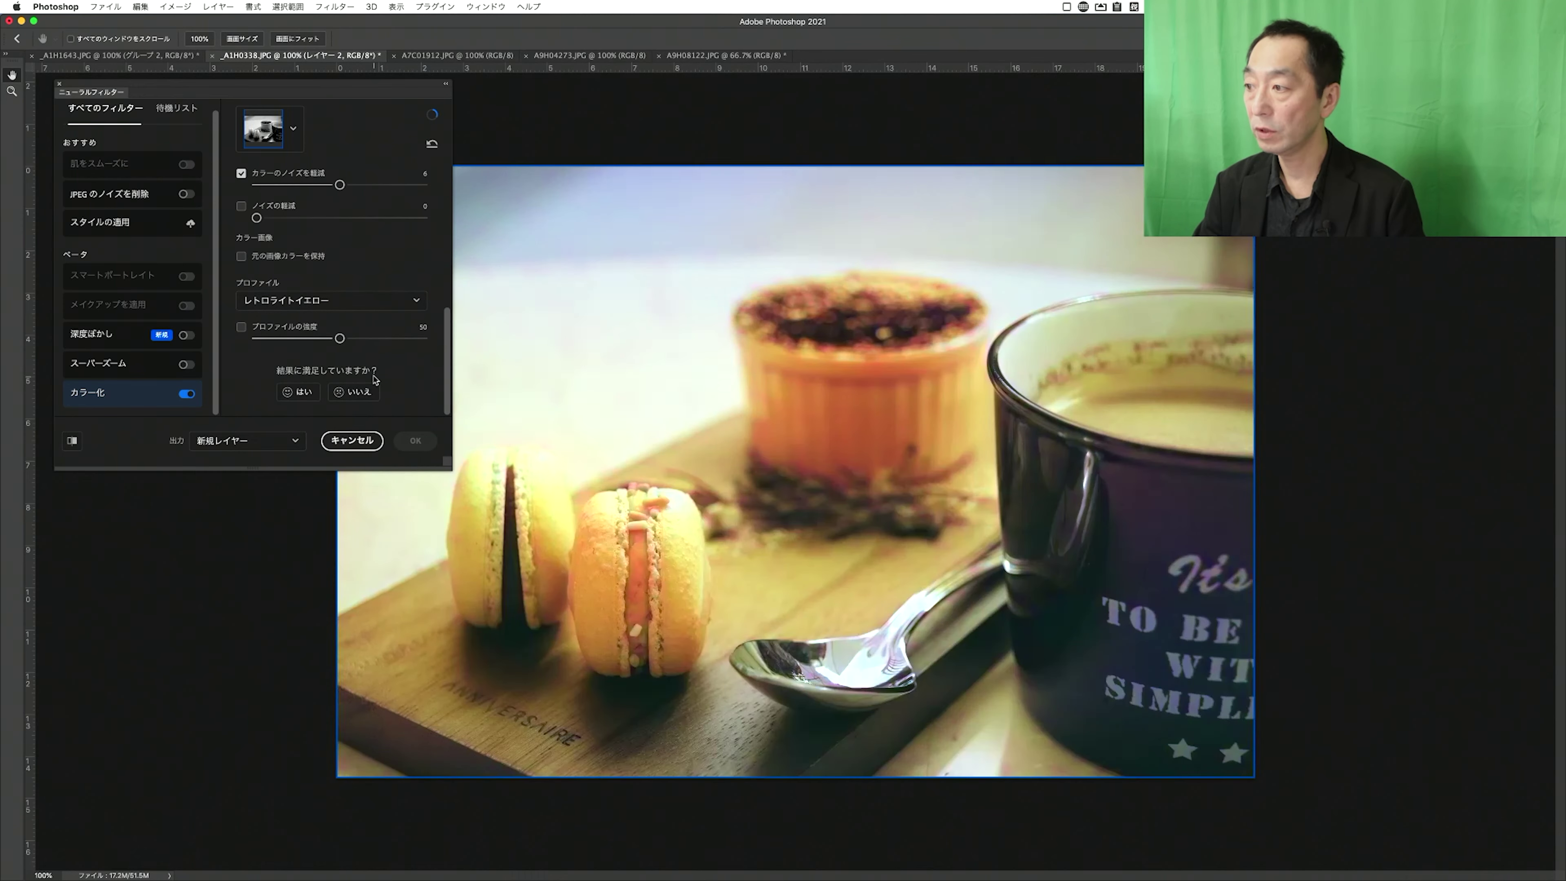
left_click(404, 303)
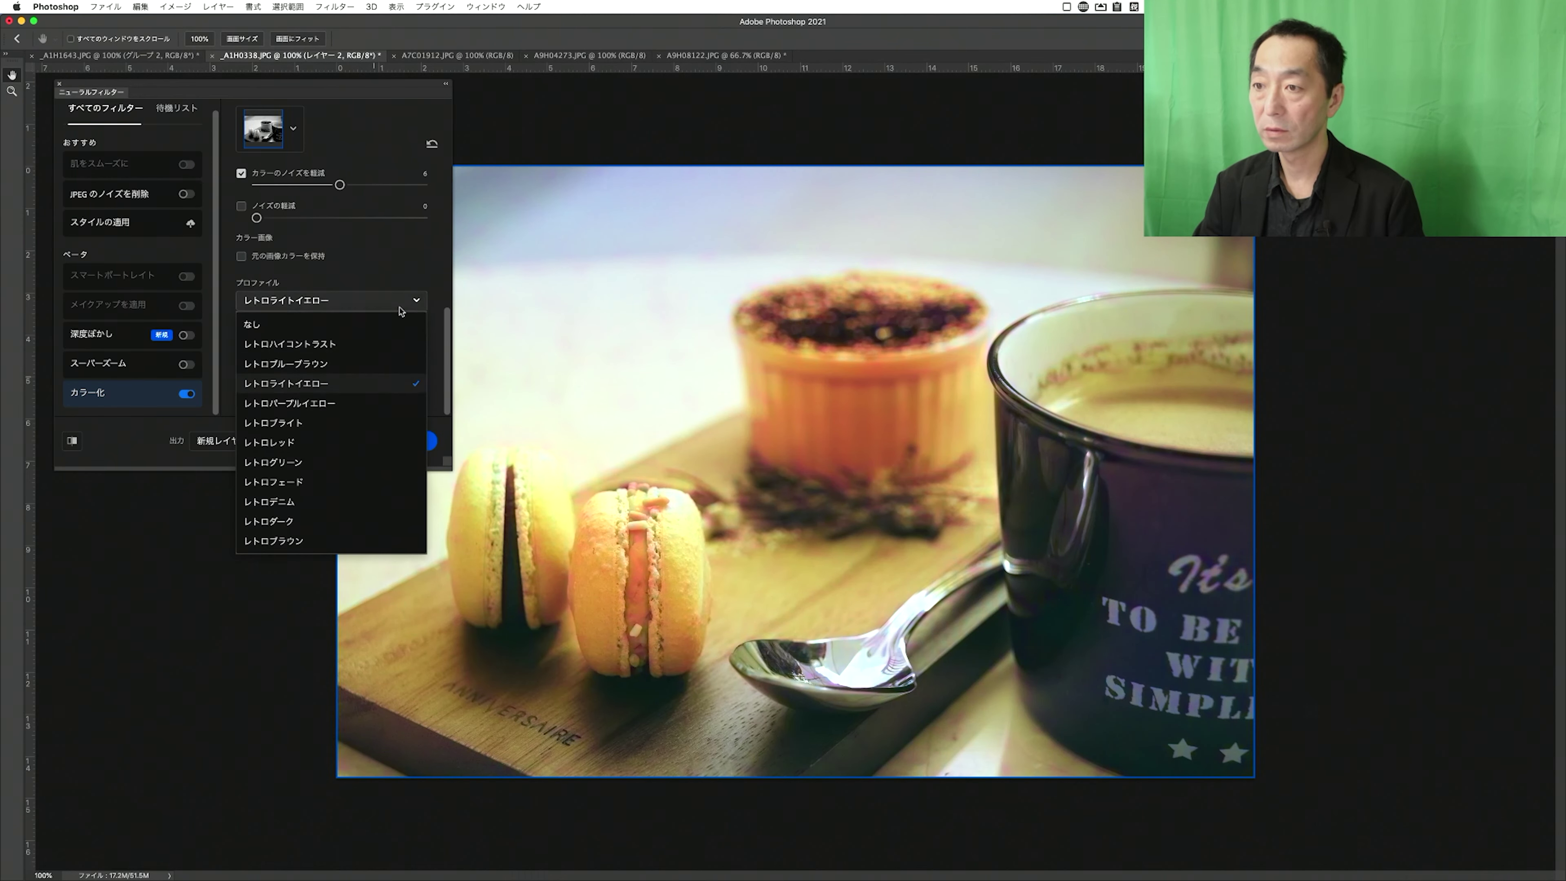
left_click(382, 404)
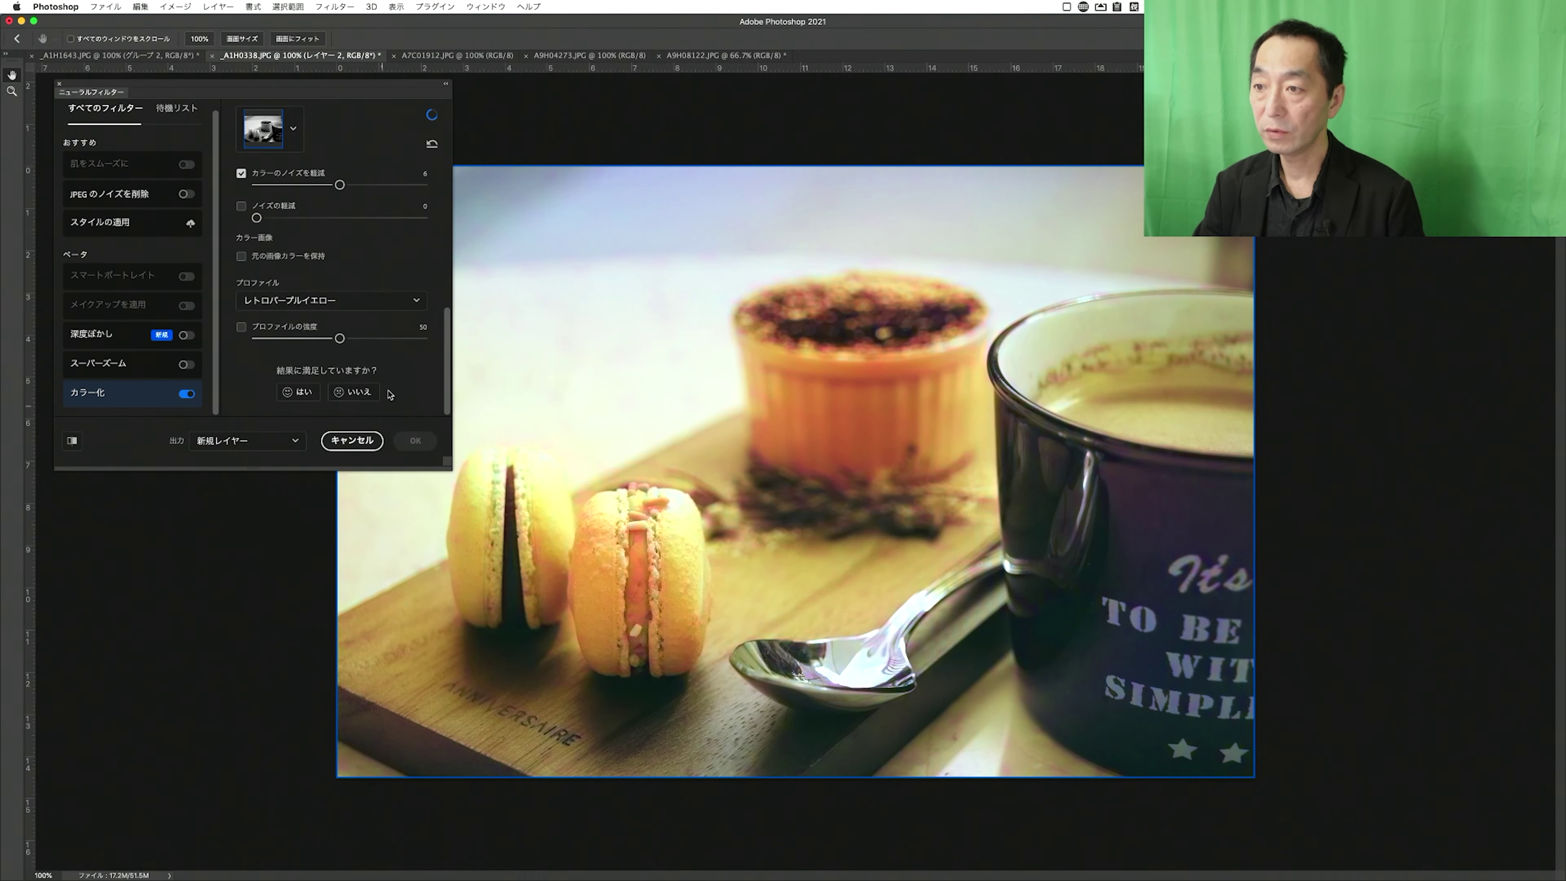
left_click(400, 302)
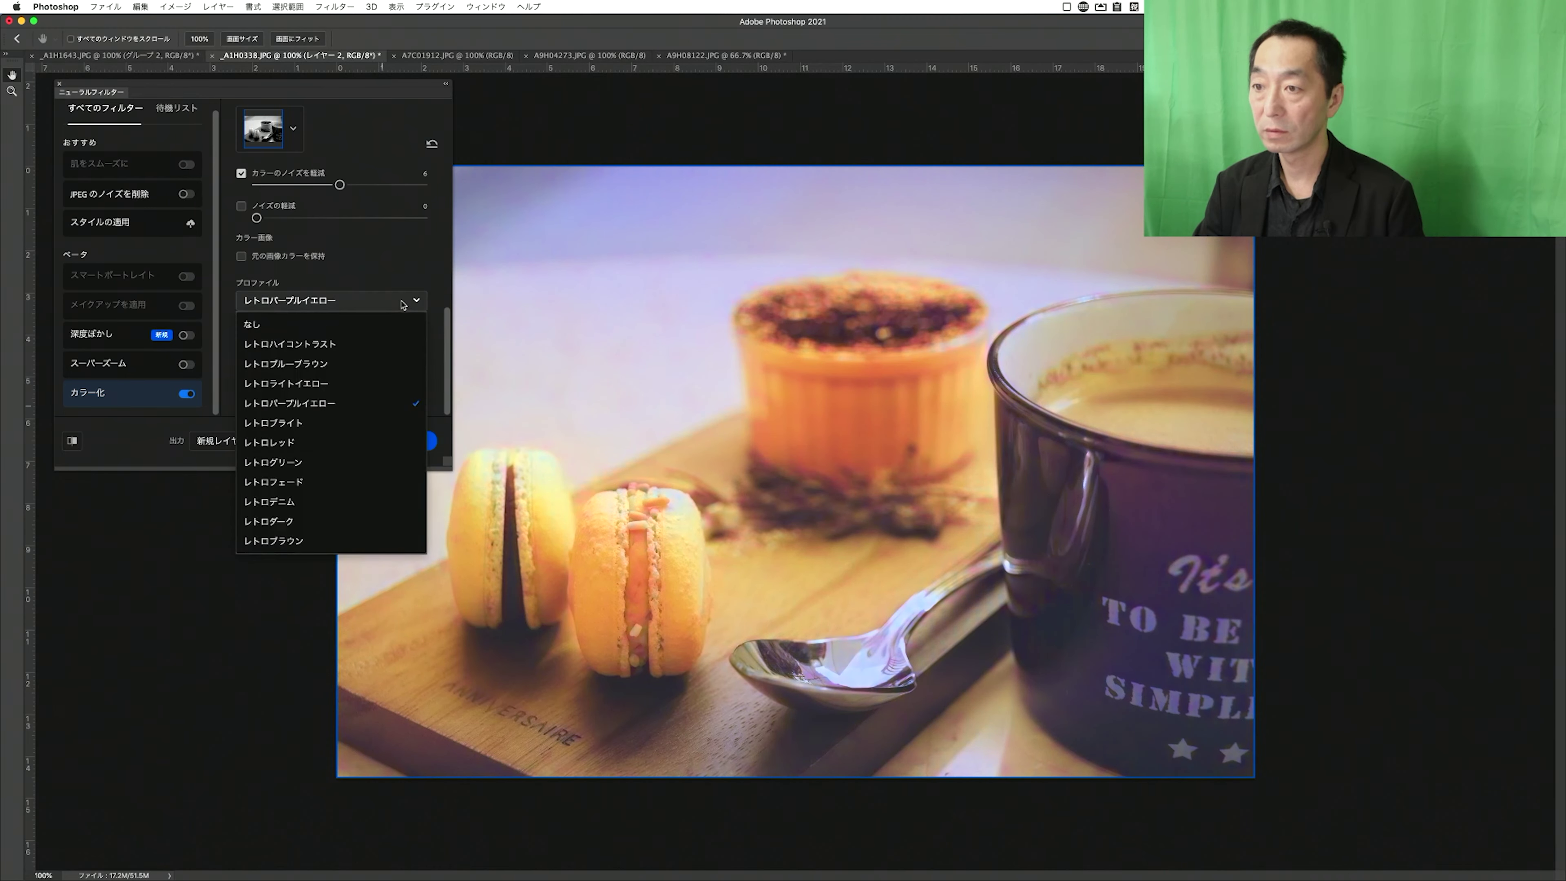
left_click(368, 420)
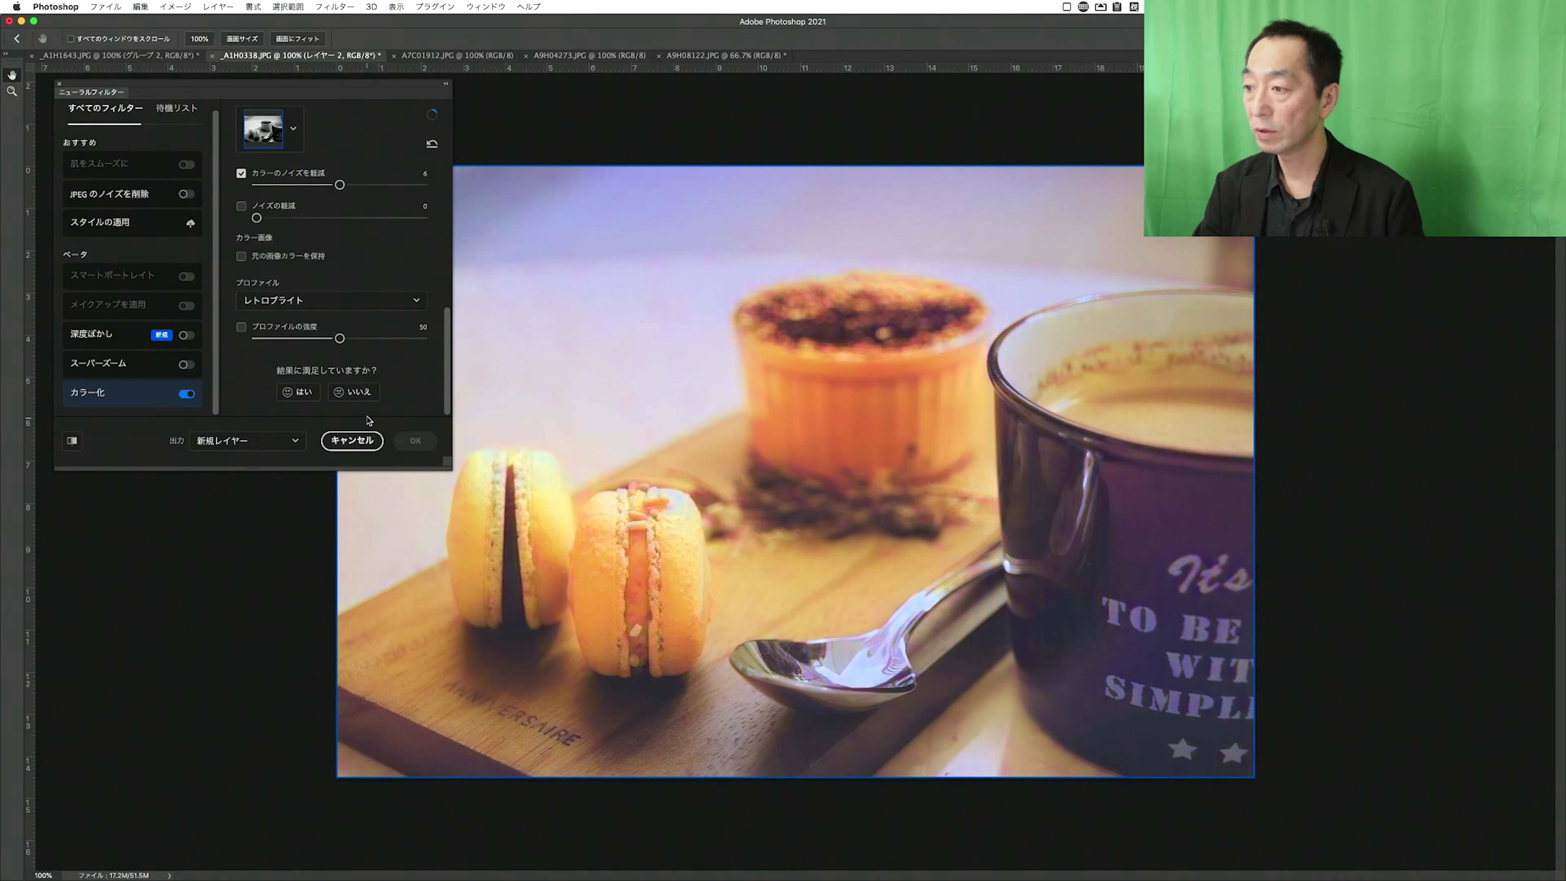
- Try レトロレッド, レトログリーン, レトロフェード, レトロデニム and レトロダーク, then settle on レトロブラウン
left_click(407, 300)
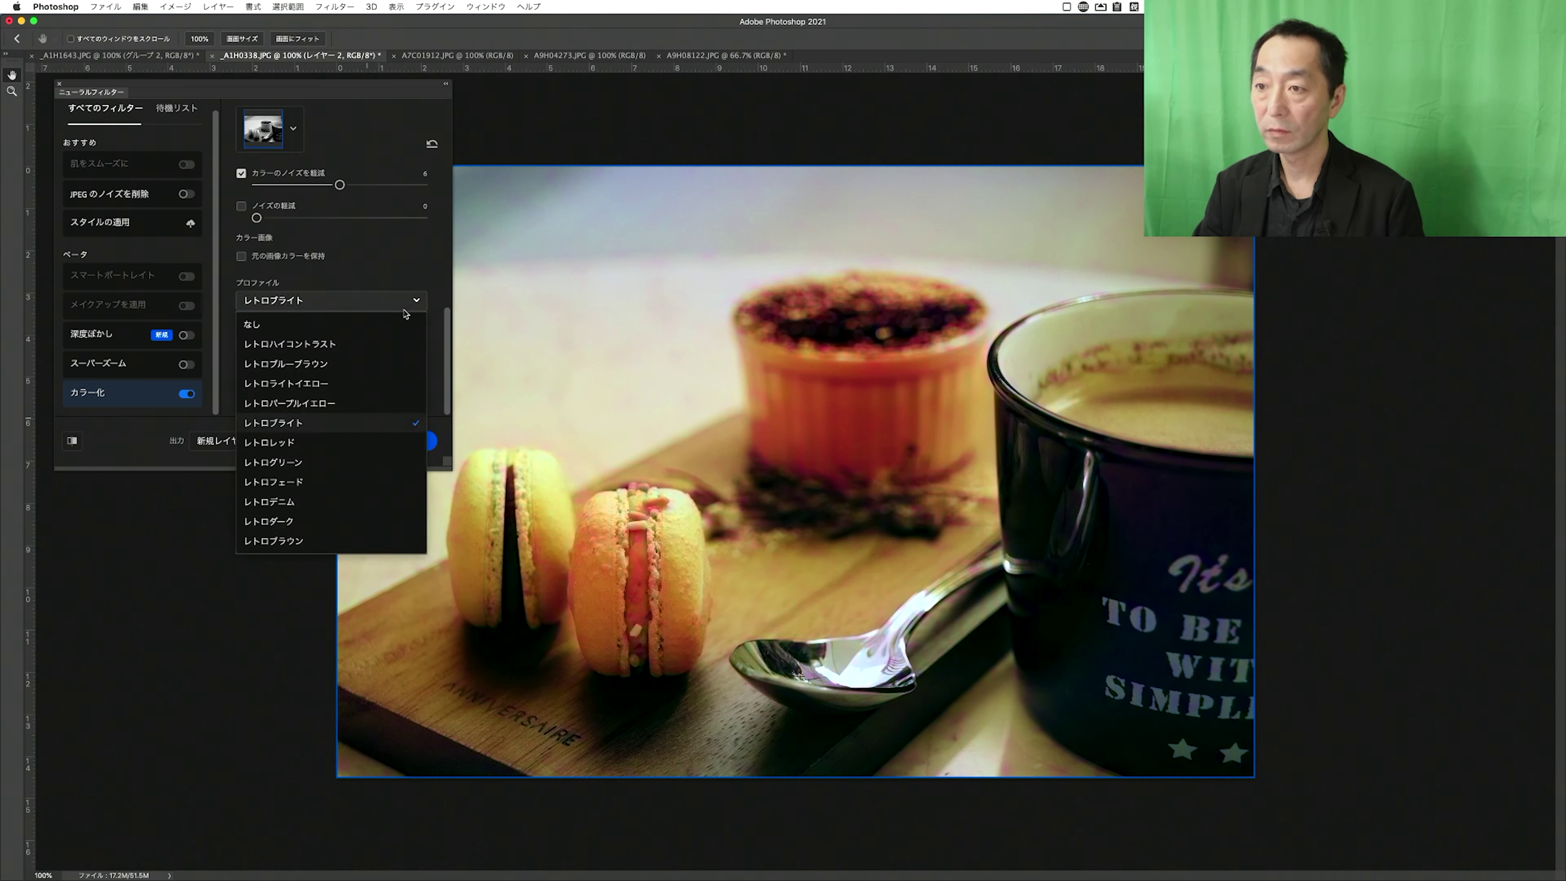
left_click(359, 444)
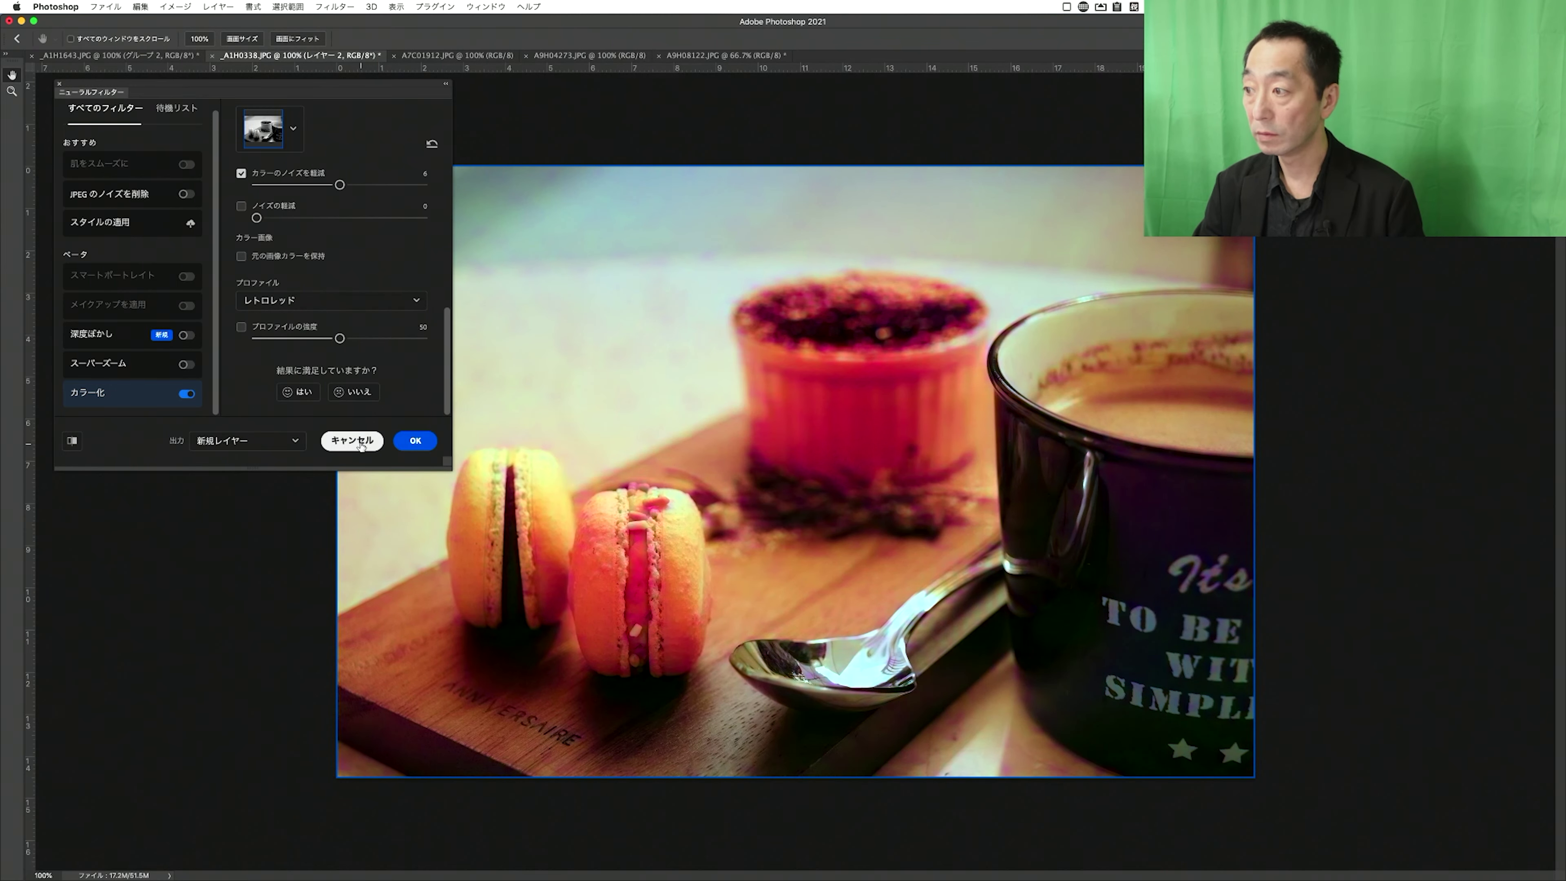
left_click(398, 302)
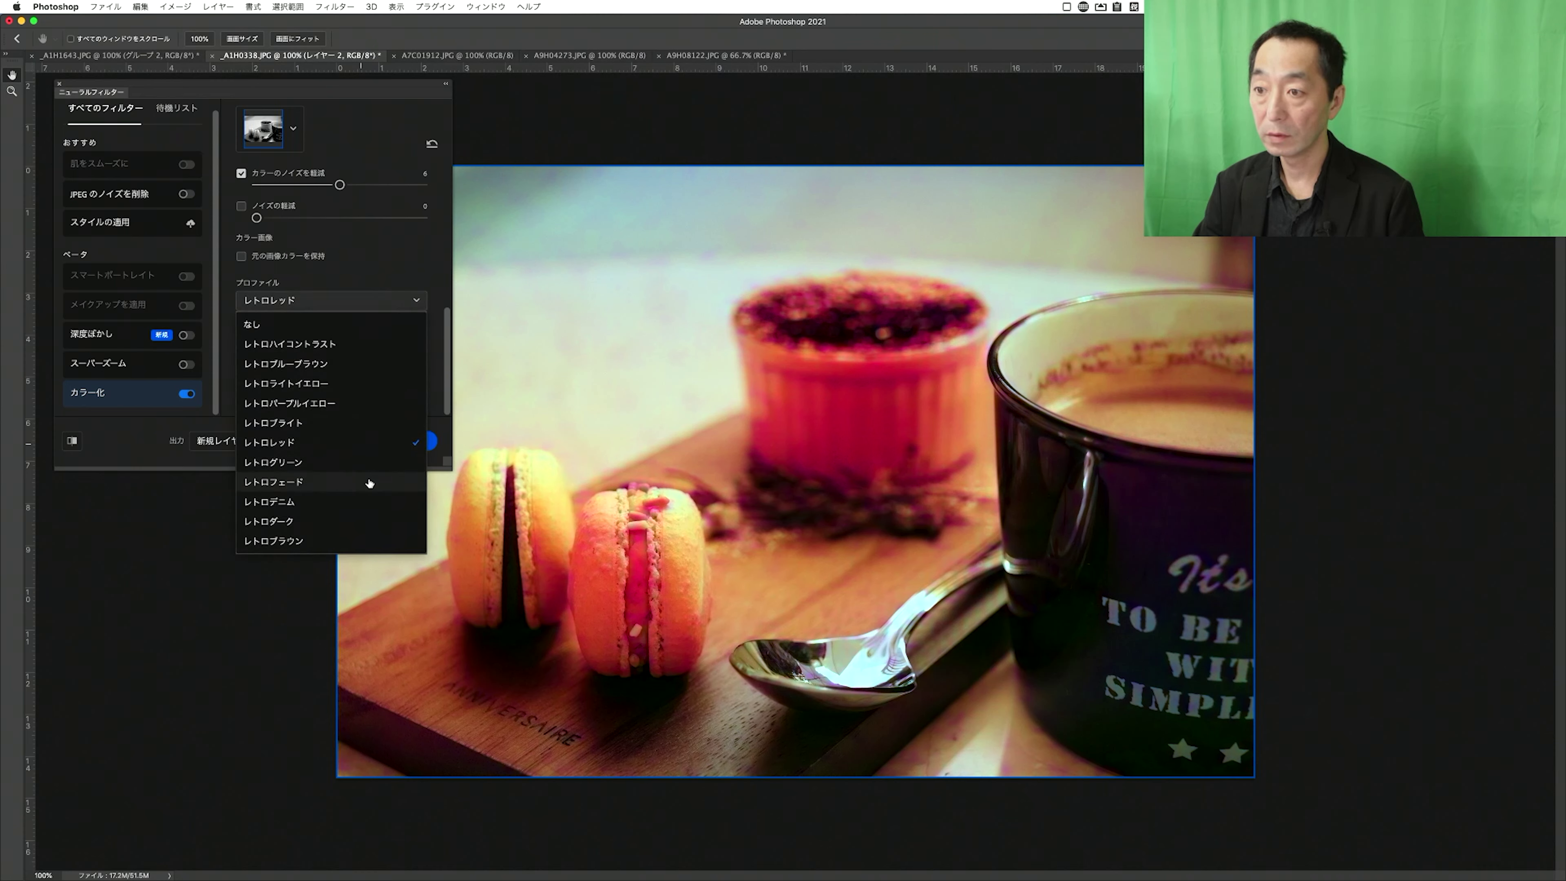
left_click(370, 462)
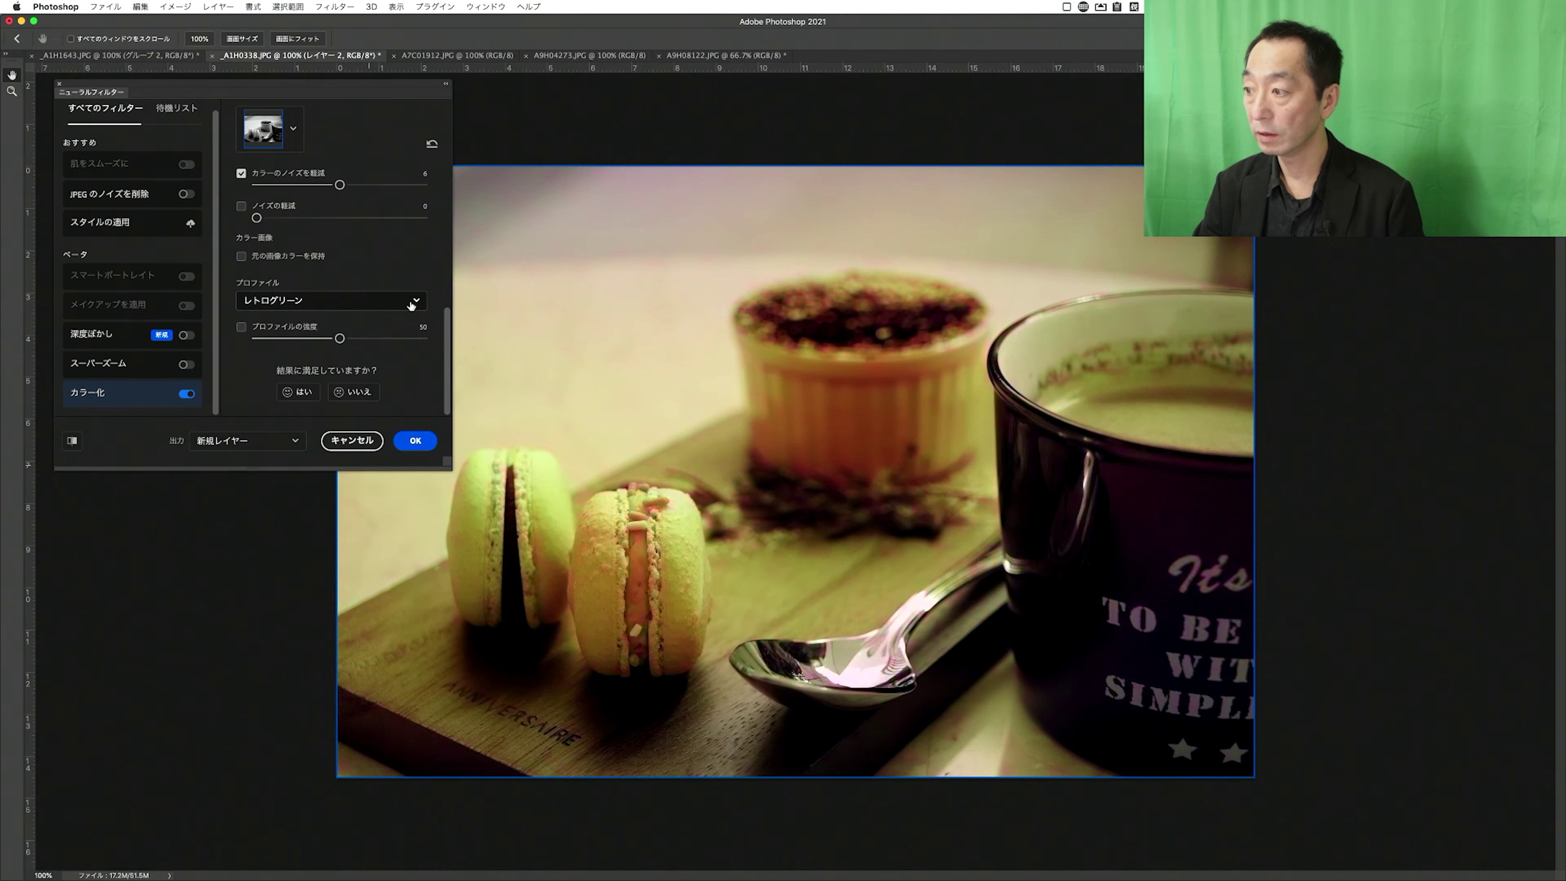
left_click(411, 303)
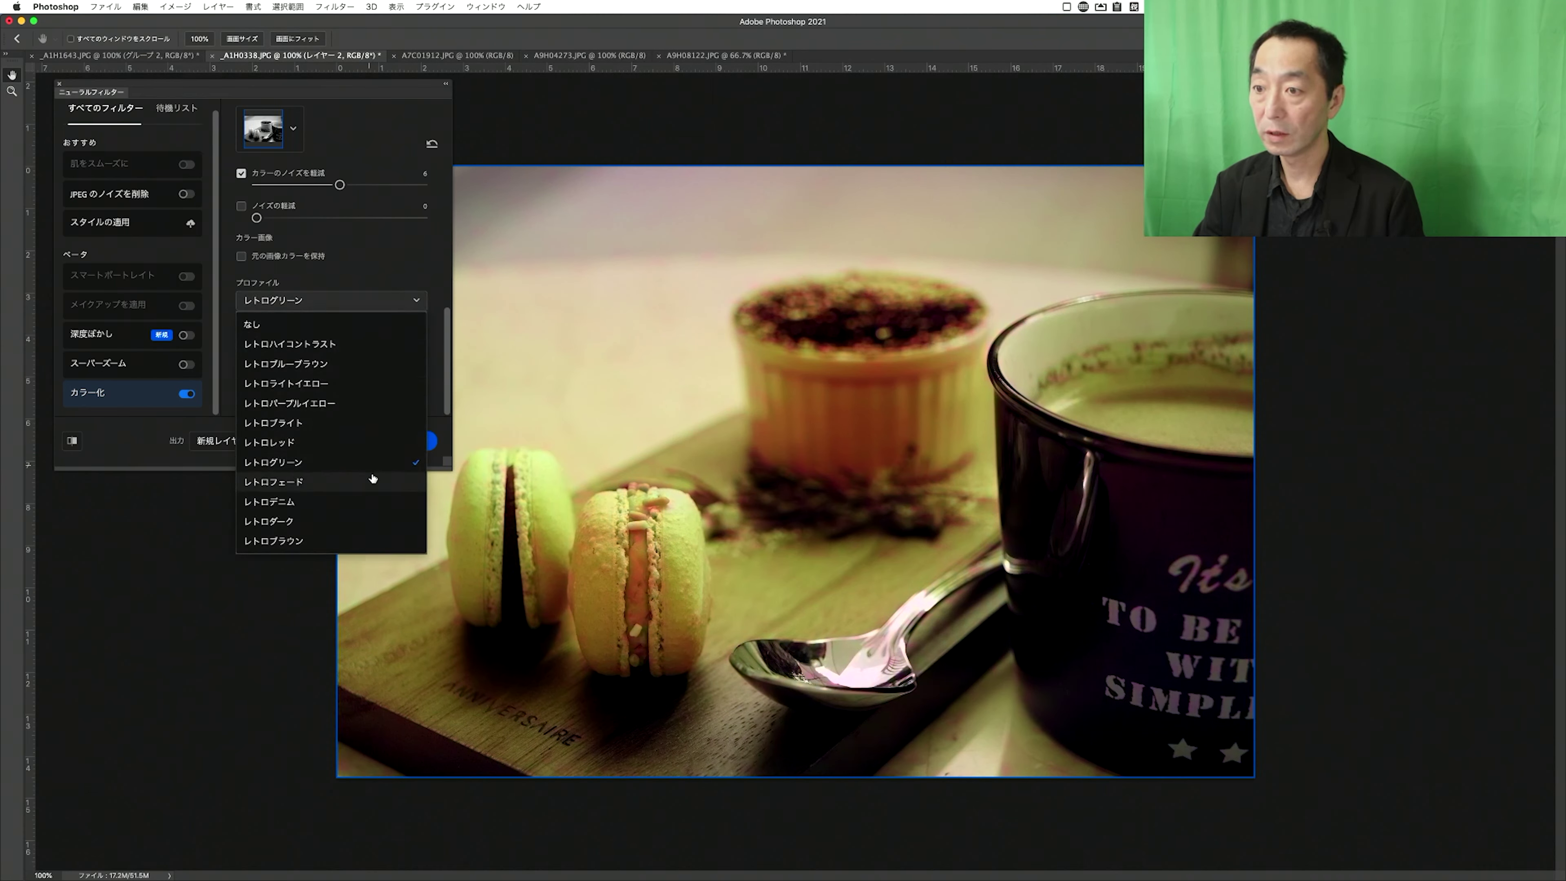
left_click(372, 481)
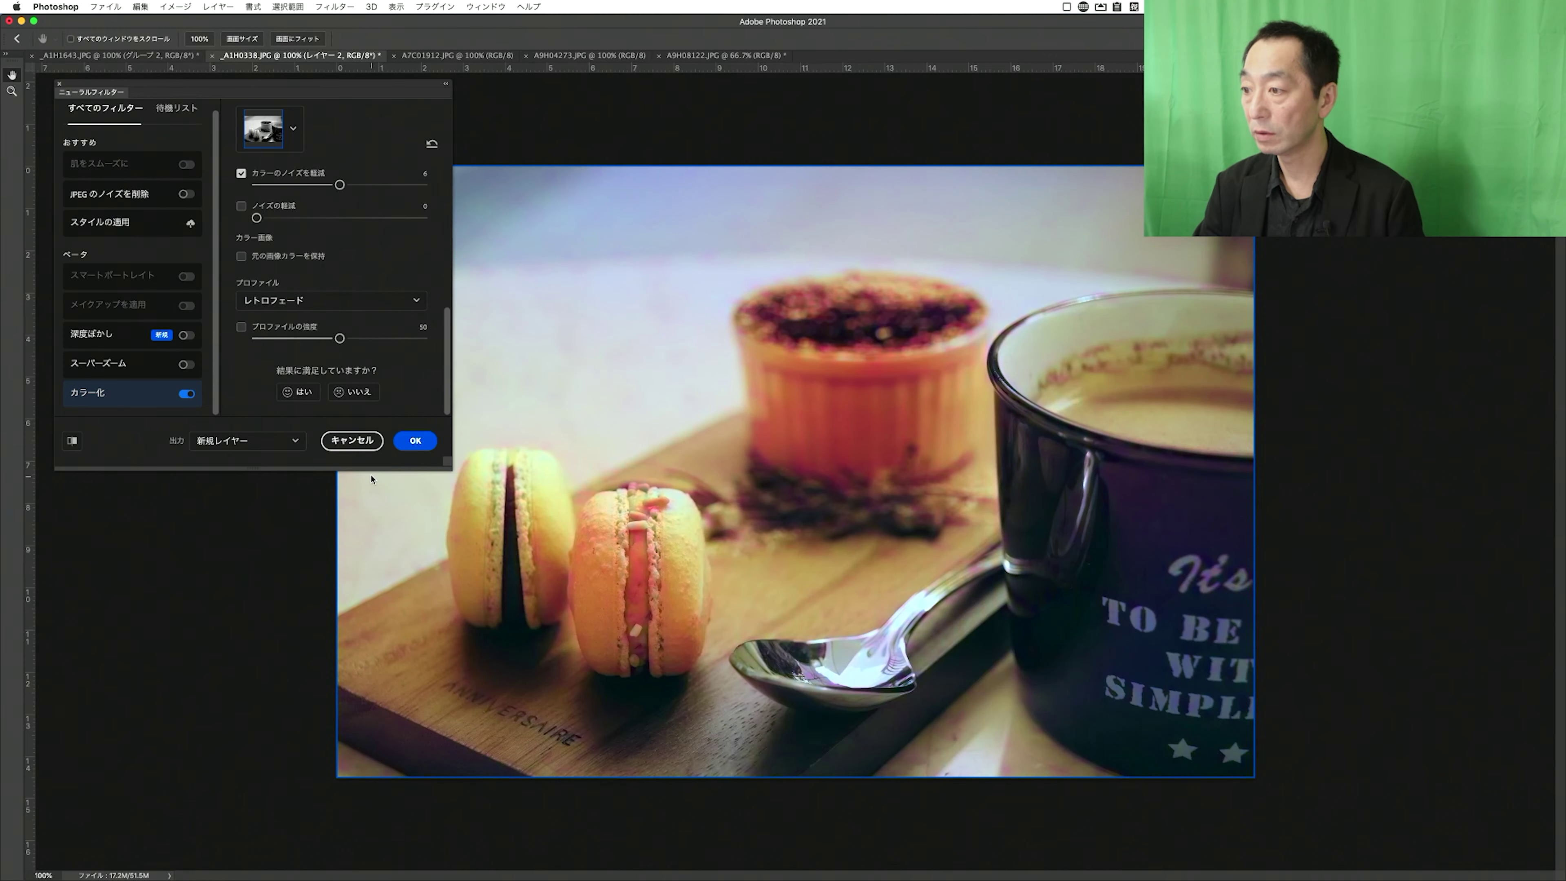
left_click(397, 306)
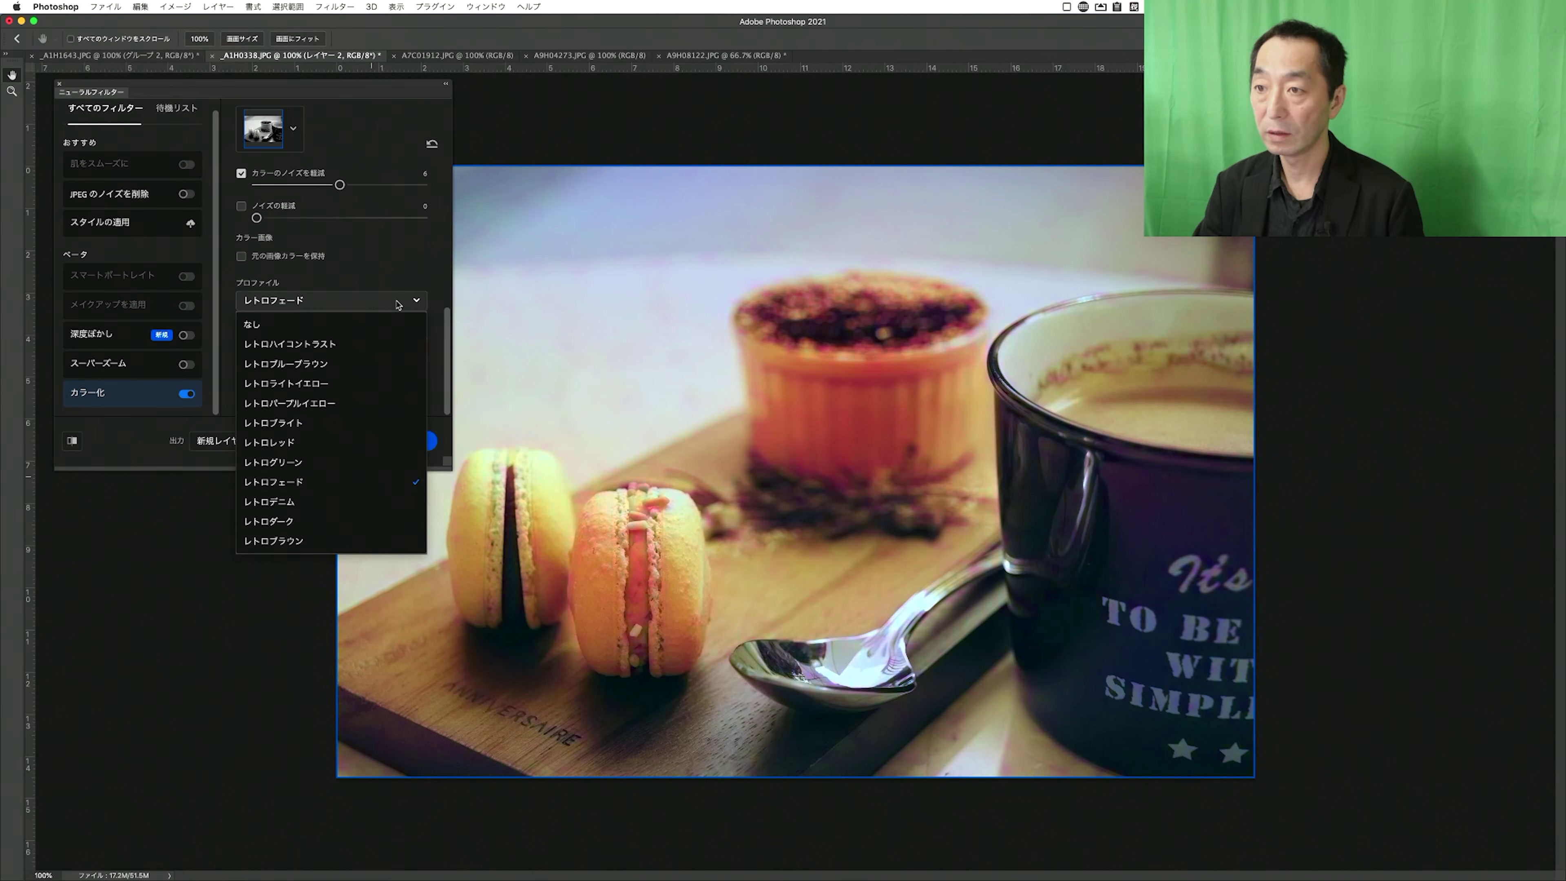
left_click(360, 501)
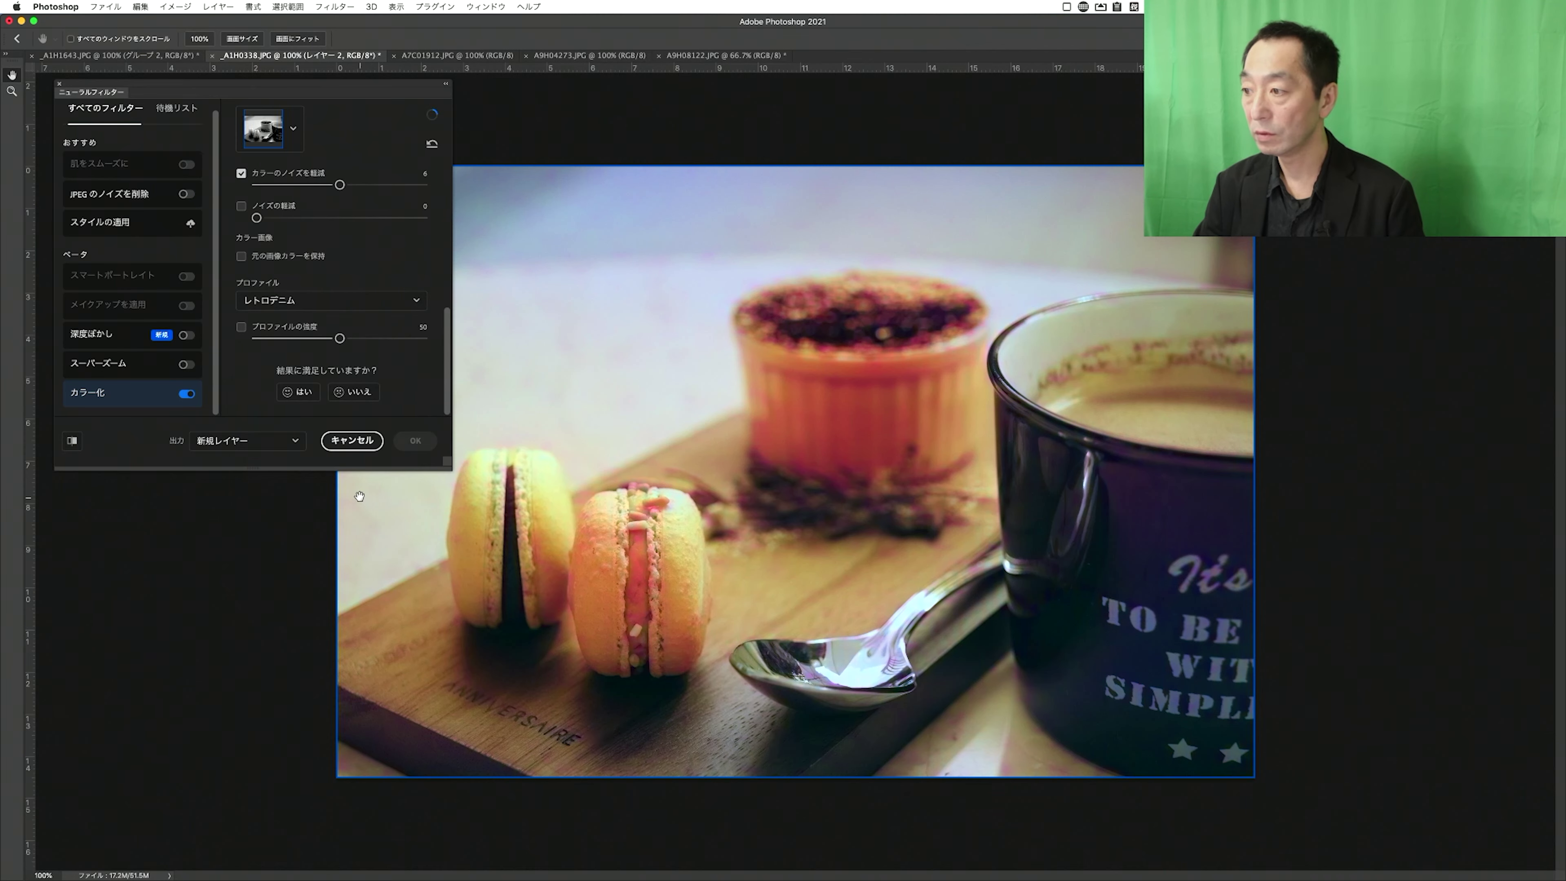
left_click(410, 299)
left_click(340, 524)
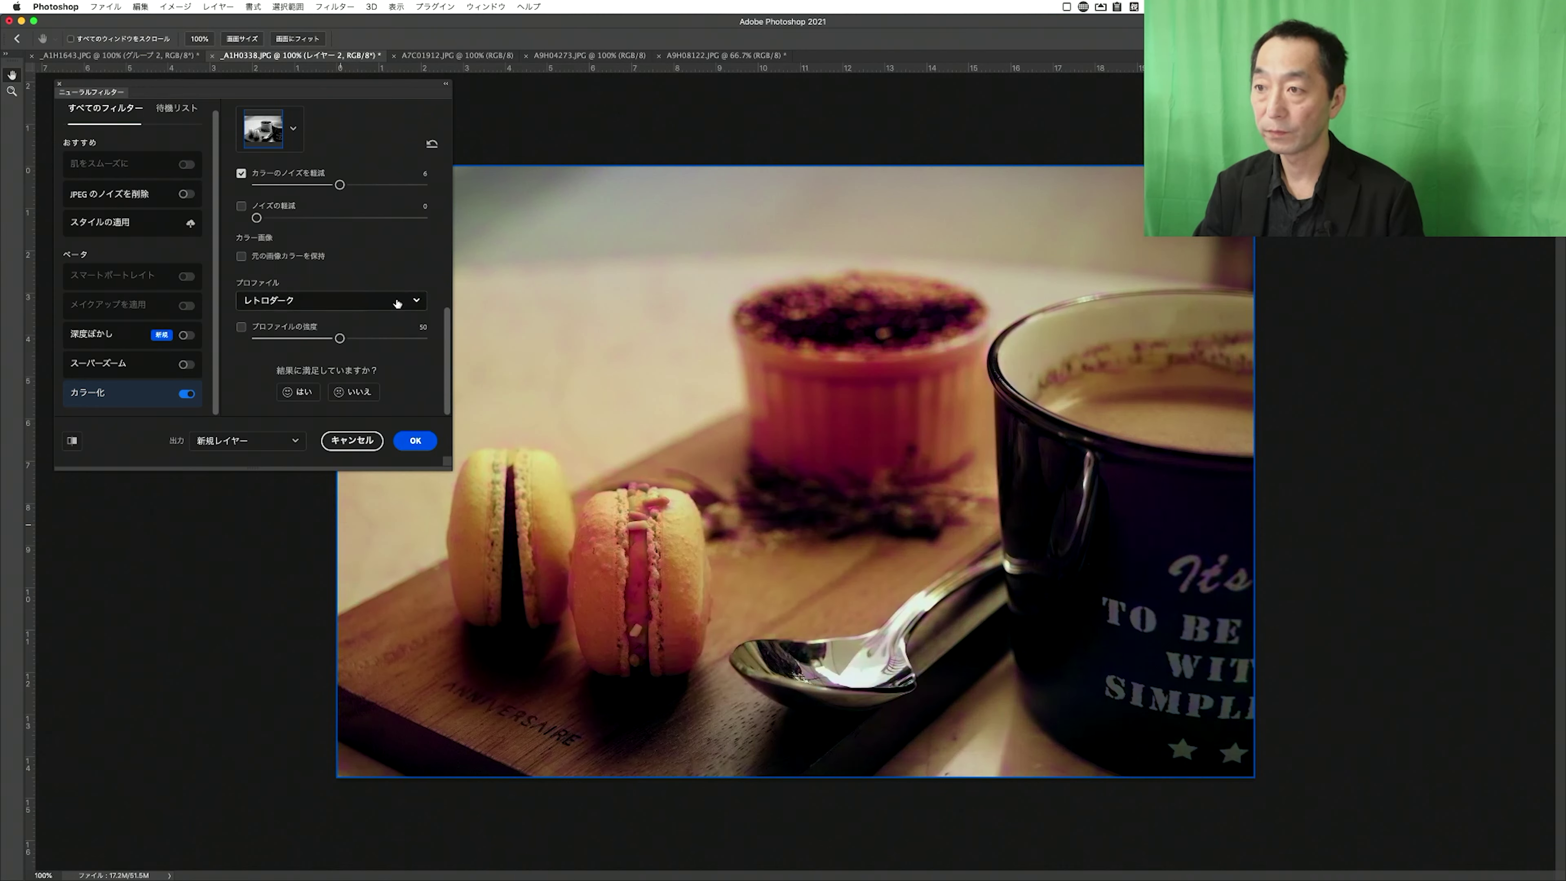
left_click(370, 300)
left_click(355, 541)
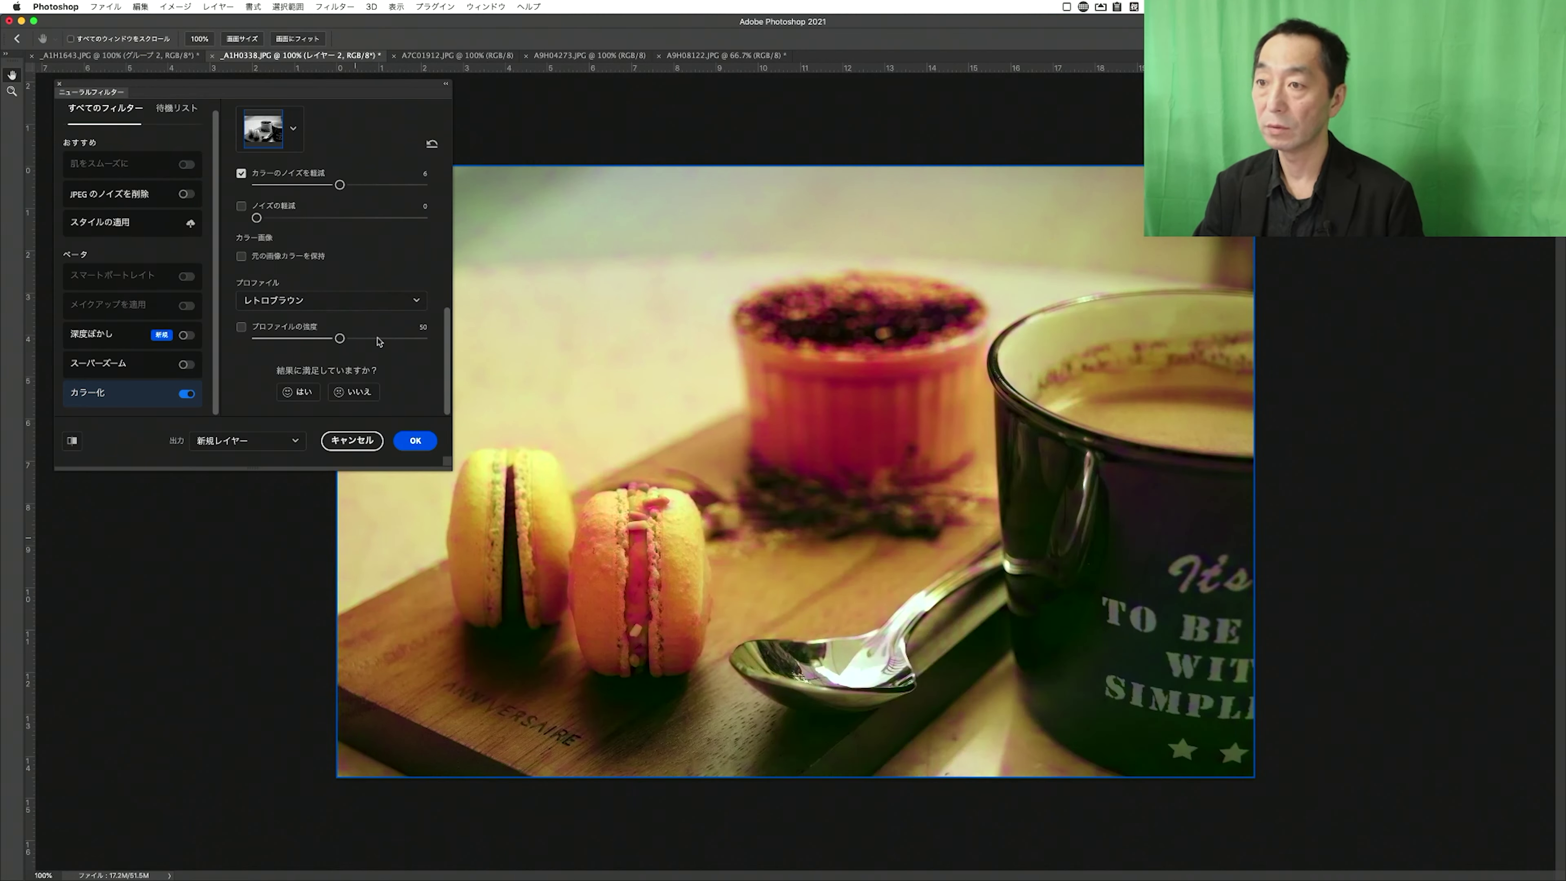
scroll(362, 359, "up", 5)
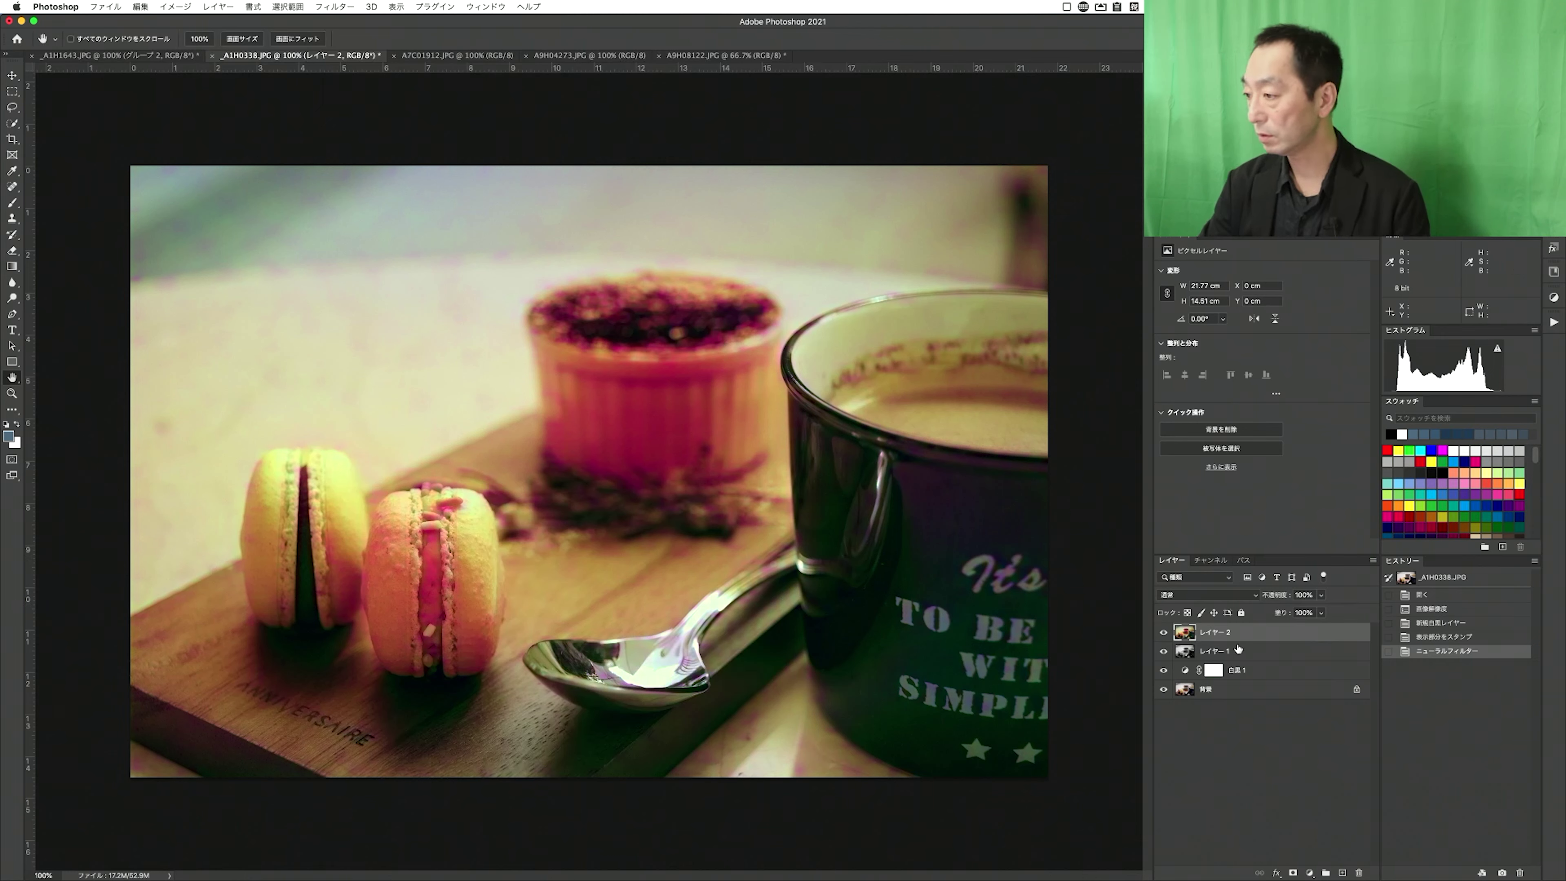
- Group レイヤー2 through 白黒1 into グループ1 and hide it to check the original
left_click(1273, 673, "shift")
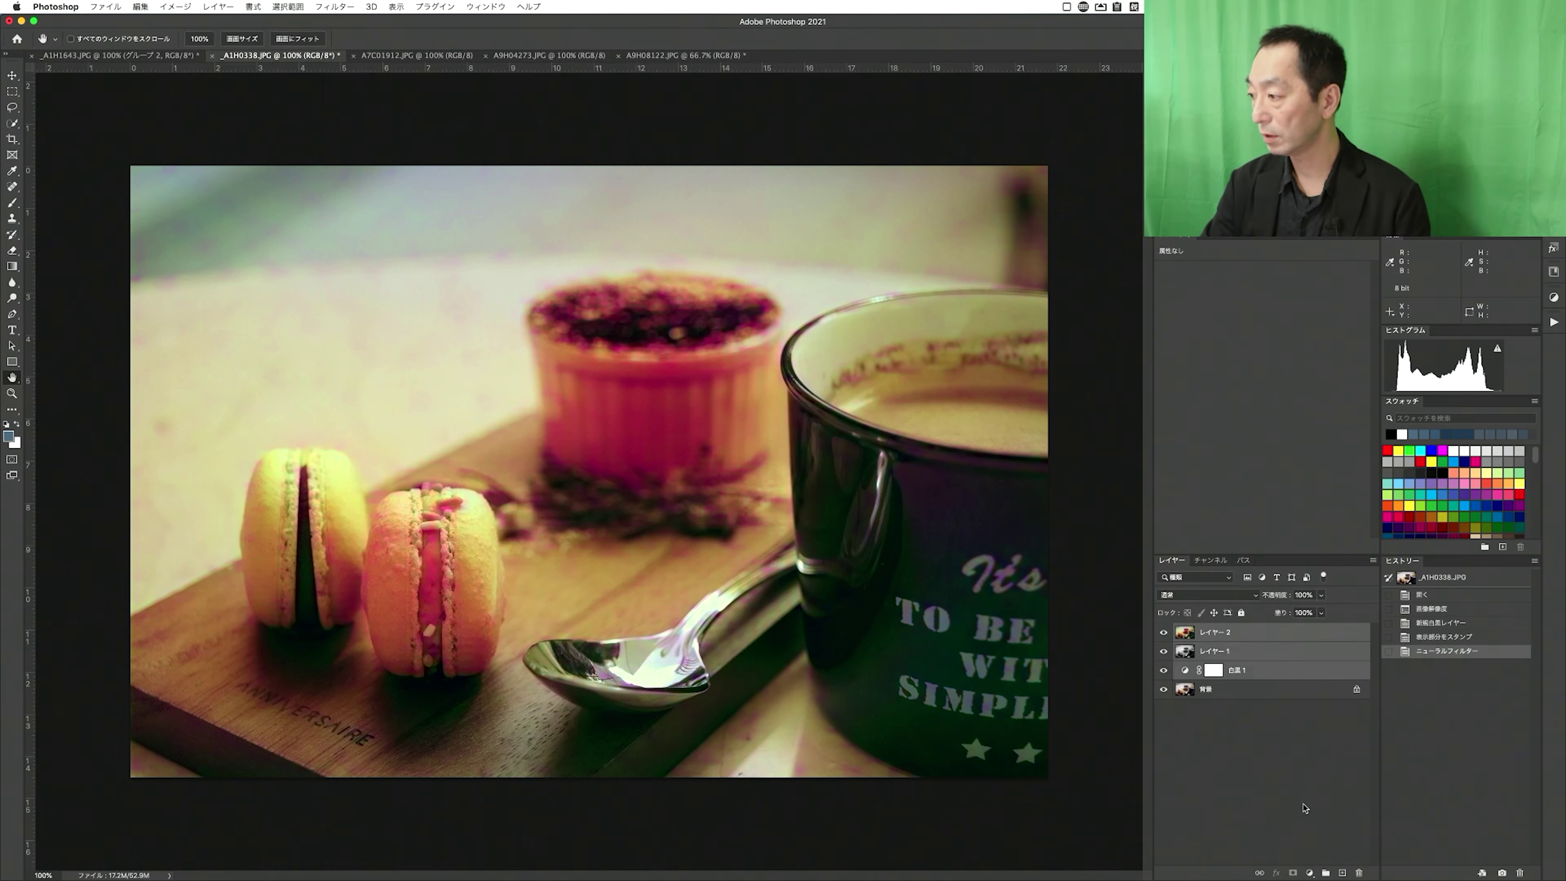
left_click(1326, 873)
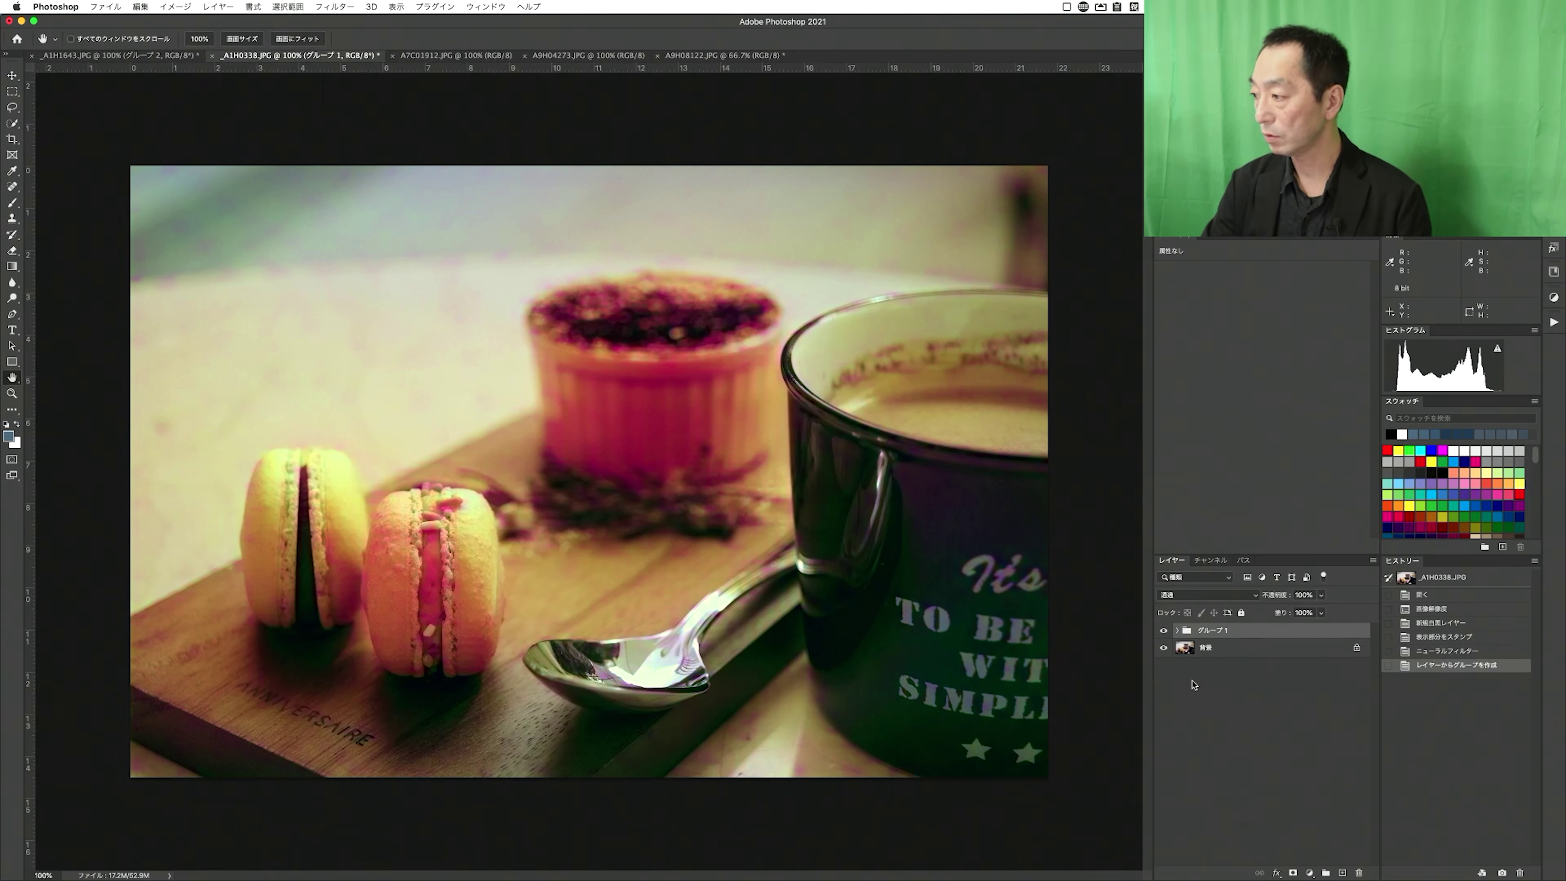
left_click(1163, 631)
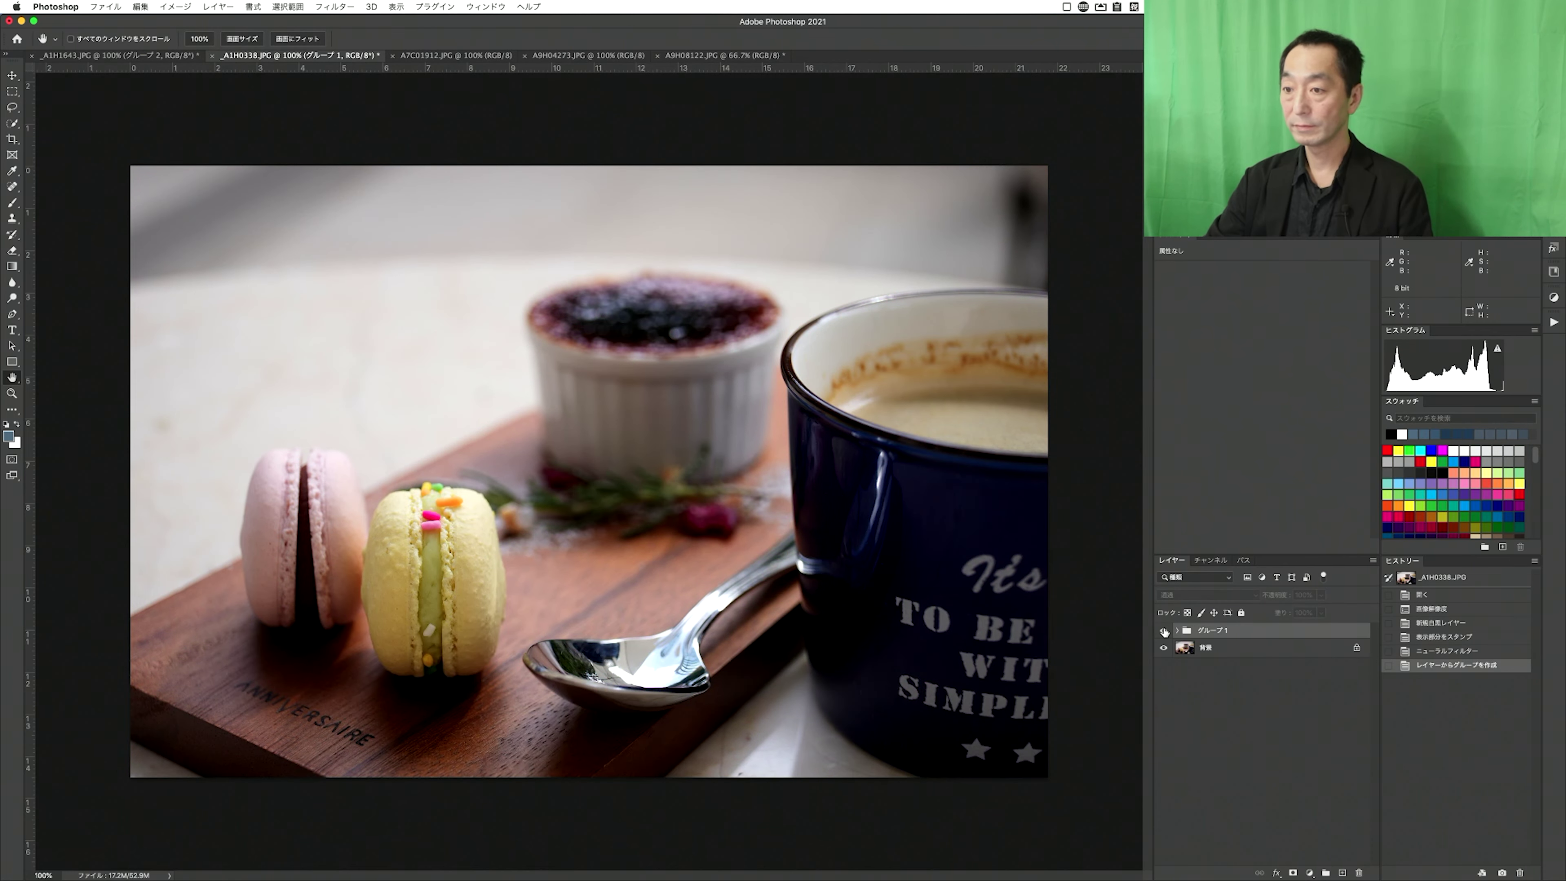
left_click(1164, 630)
left_click(1163, 630)
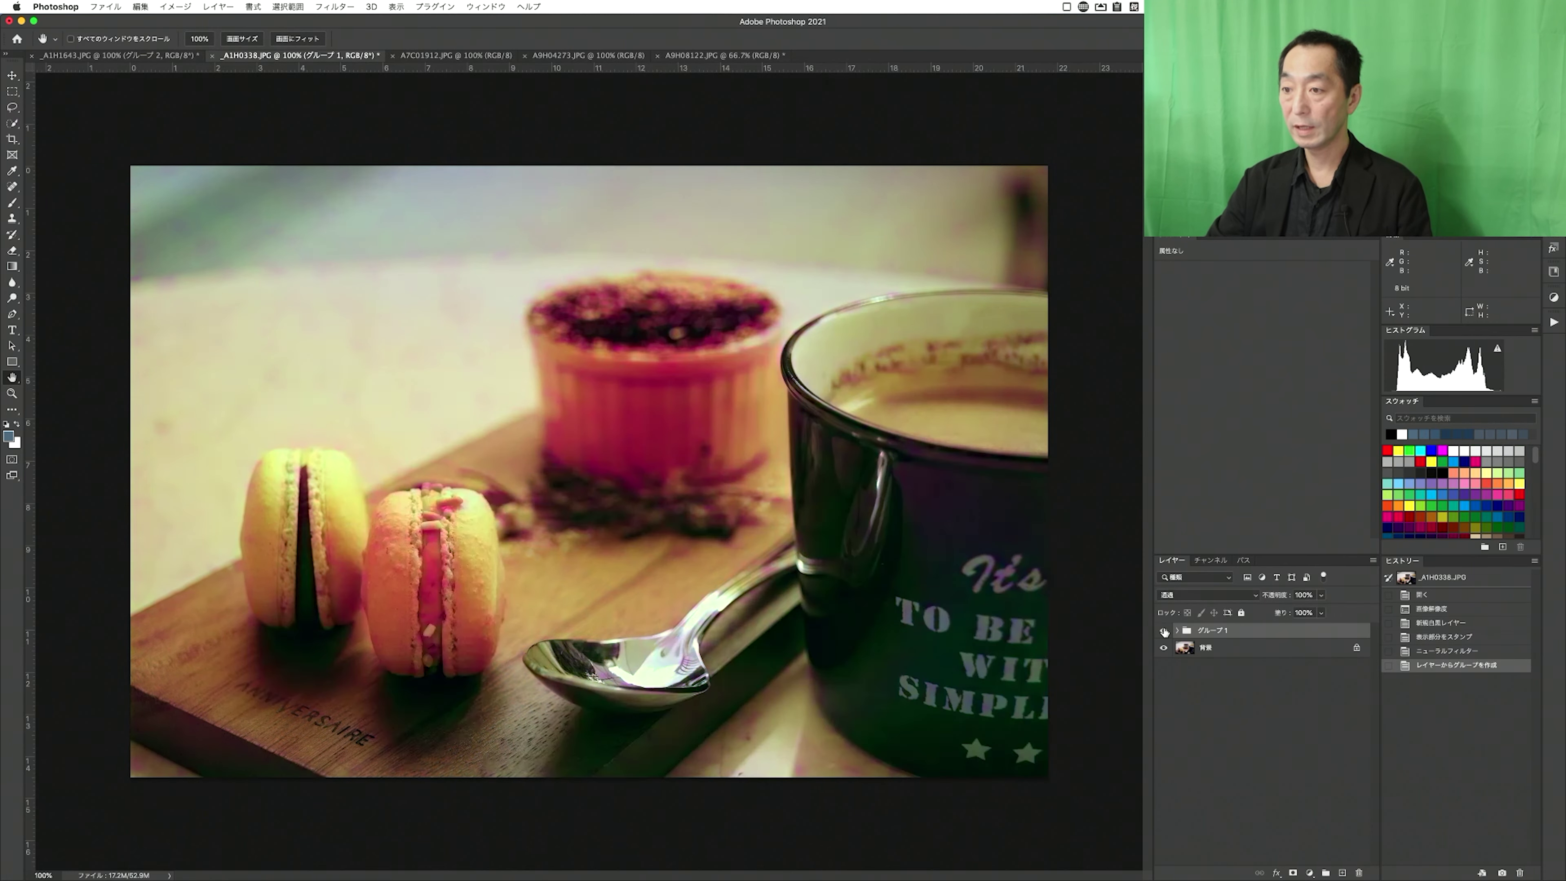
- Toggle グループ1's visibility repeatedly to compare, leaving the colorized version visible
left_click(1163, 631)
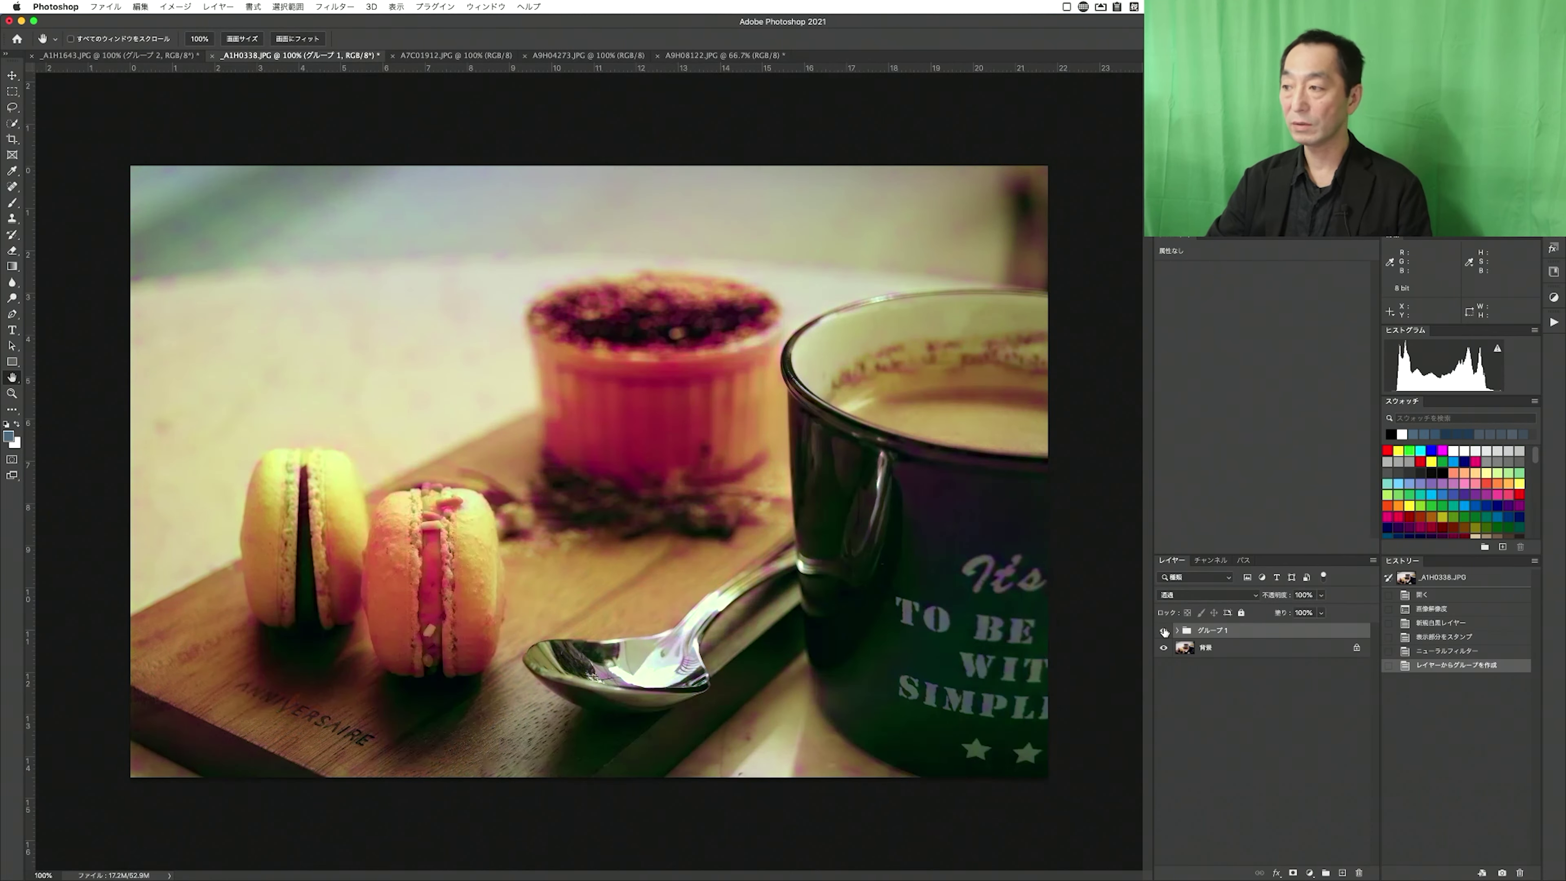
left_click(1163, 630)
left_click(1163, 631)
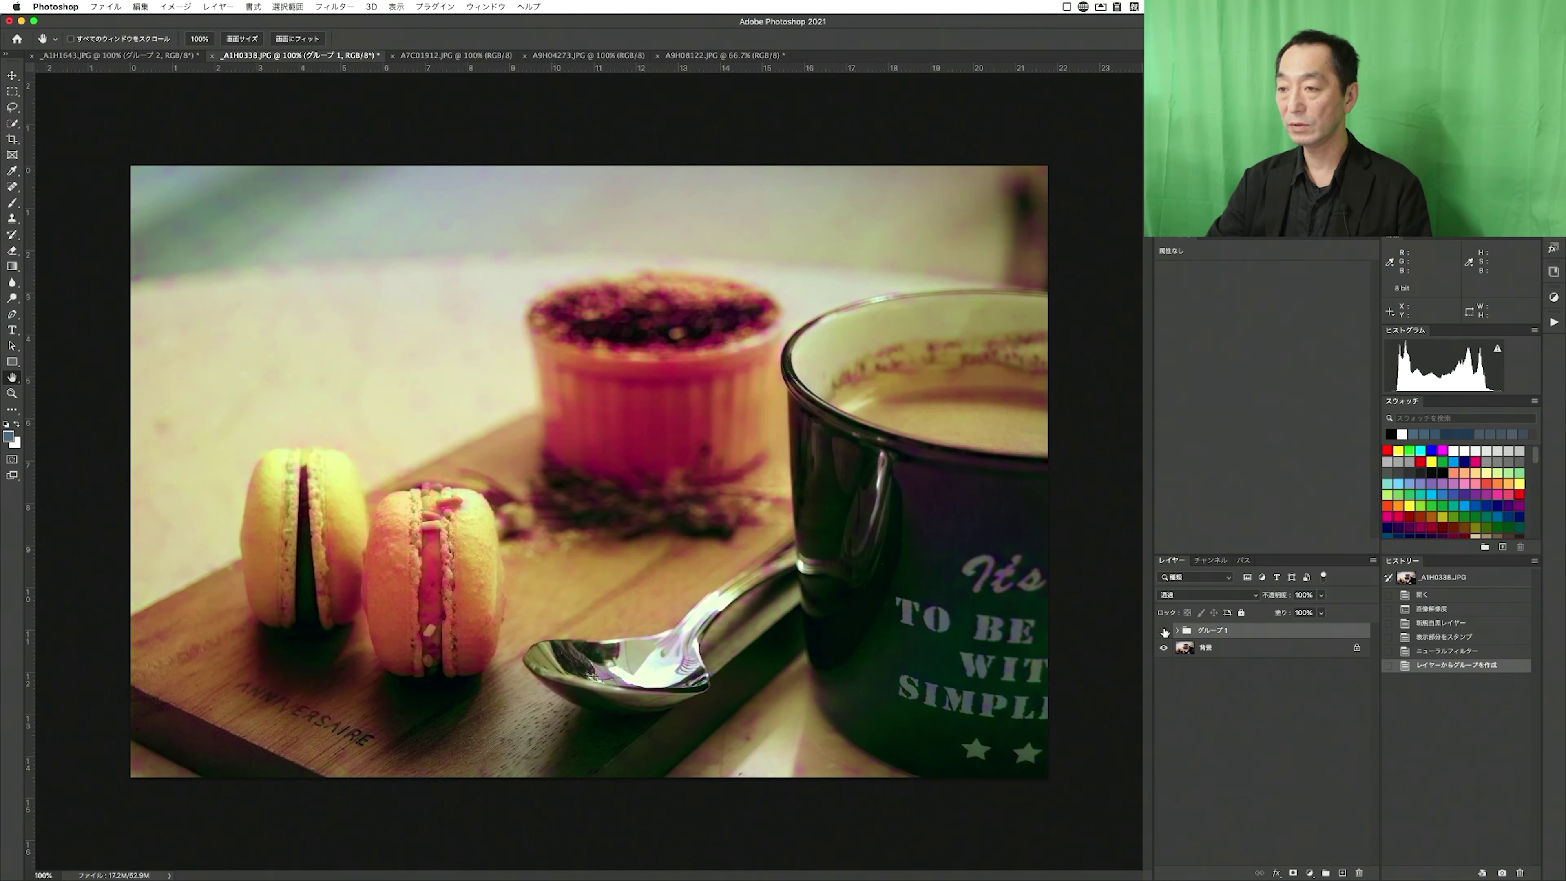
left_click(1164, 630)
left_click(1164, 630)
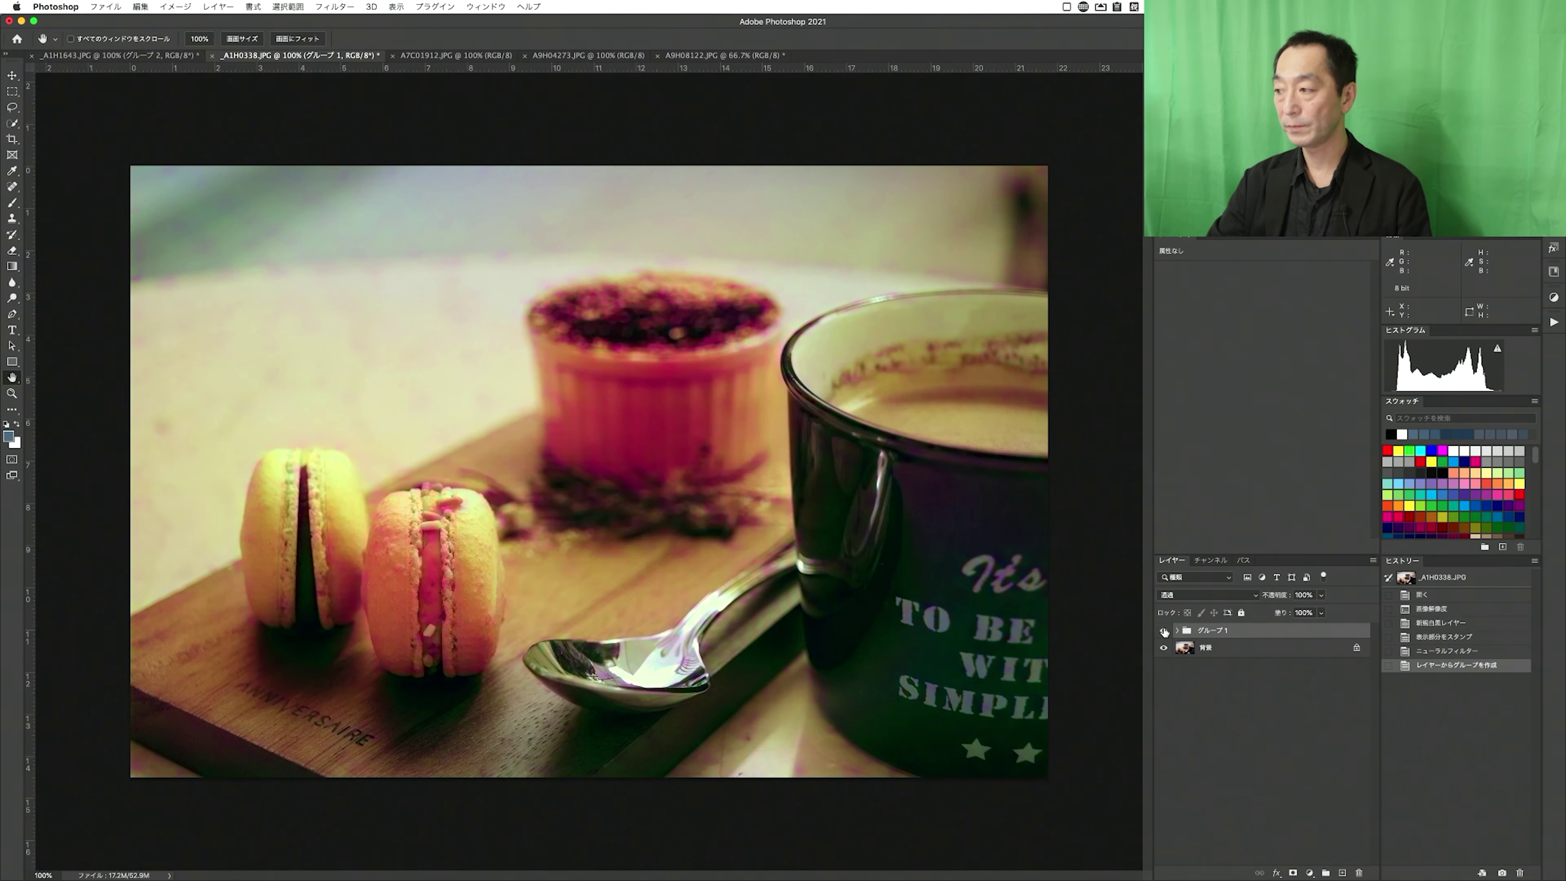
left_click(1163, 630)
left_click(1163, 631)
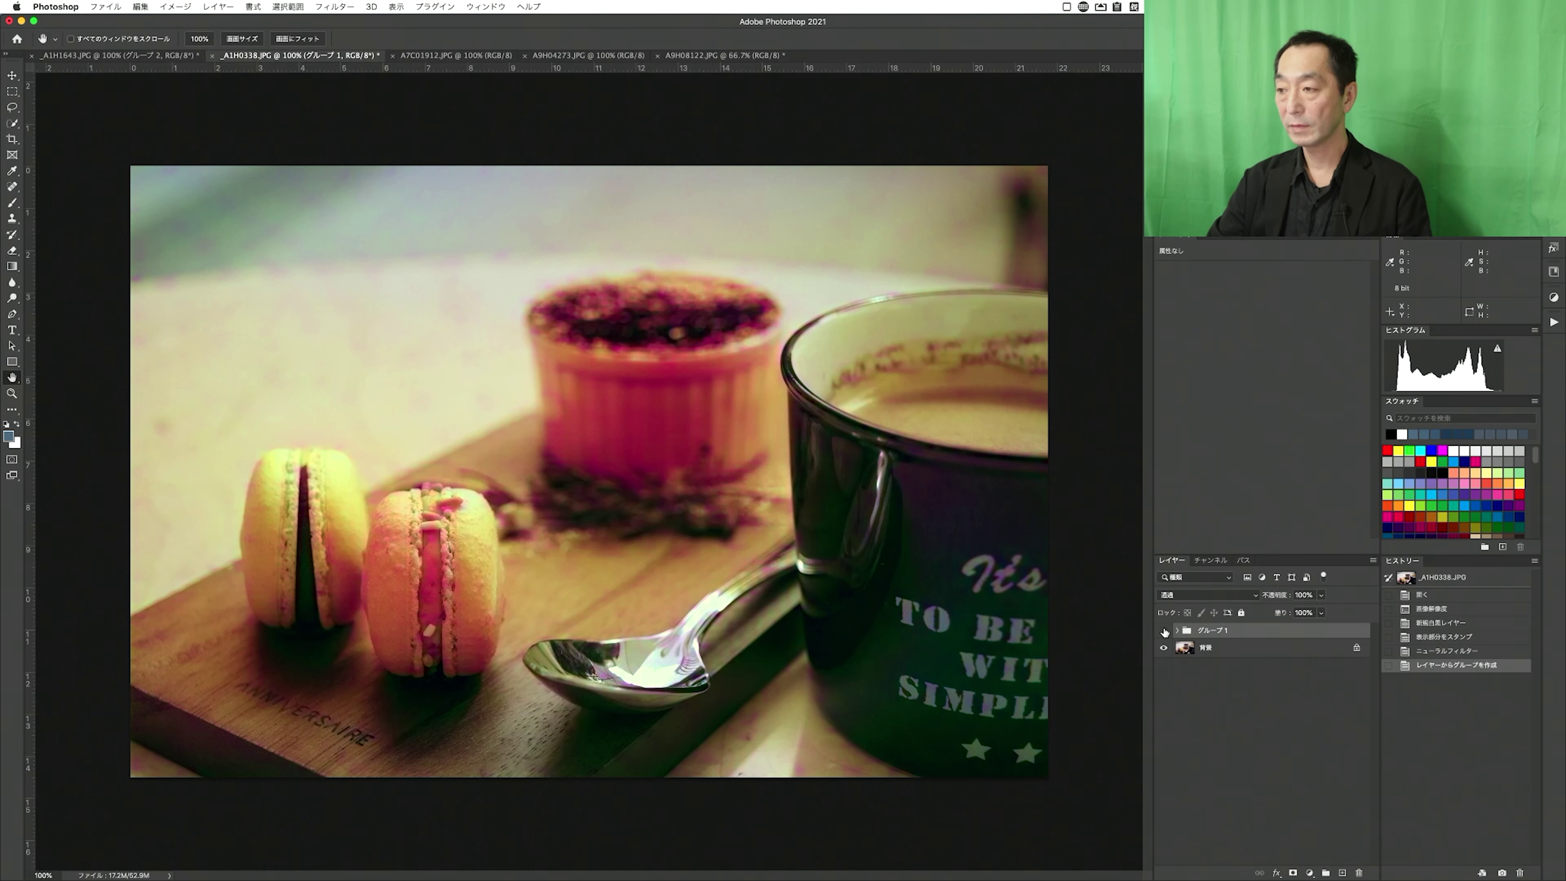
left_click(1163, 630)
left_click(1164, 630)
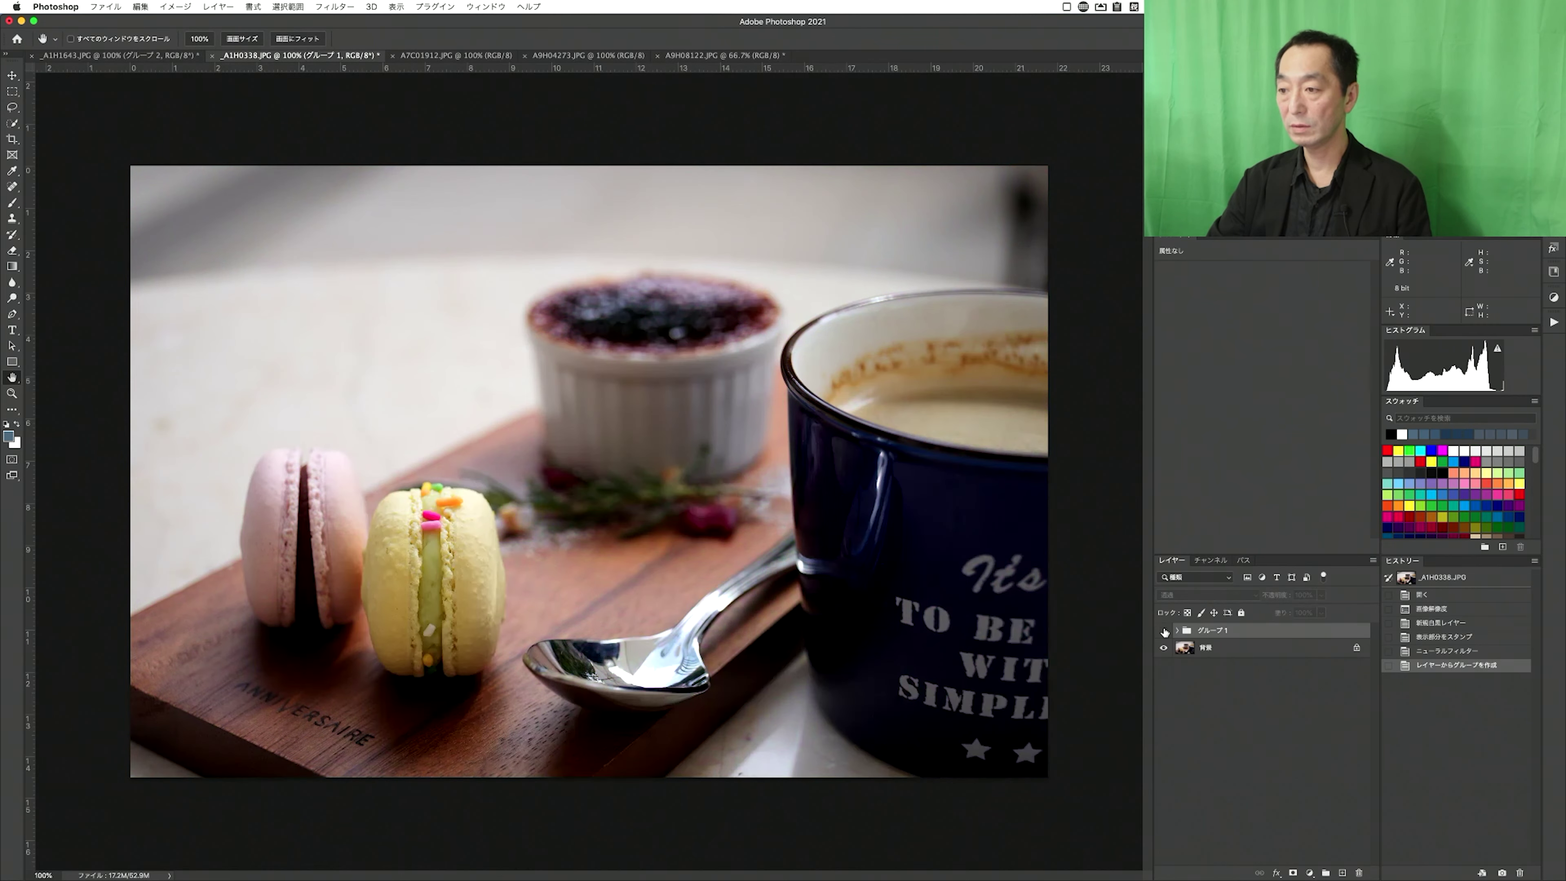
left_click(1163, 630)
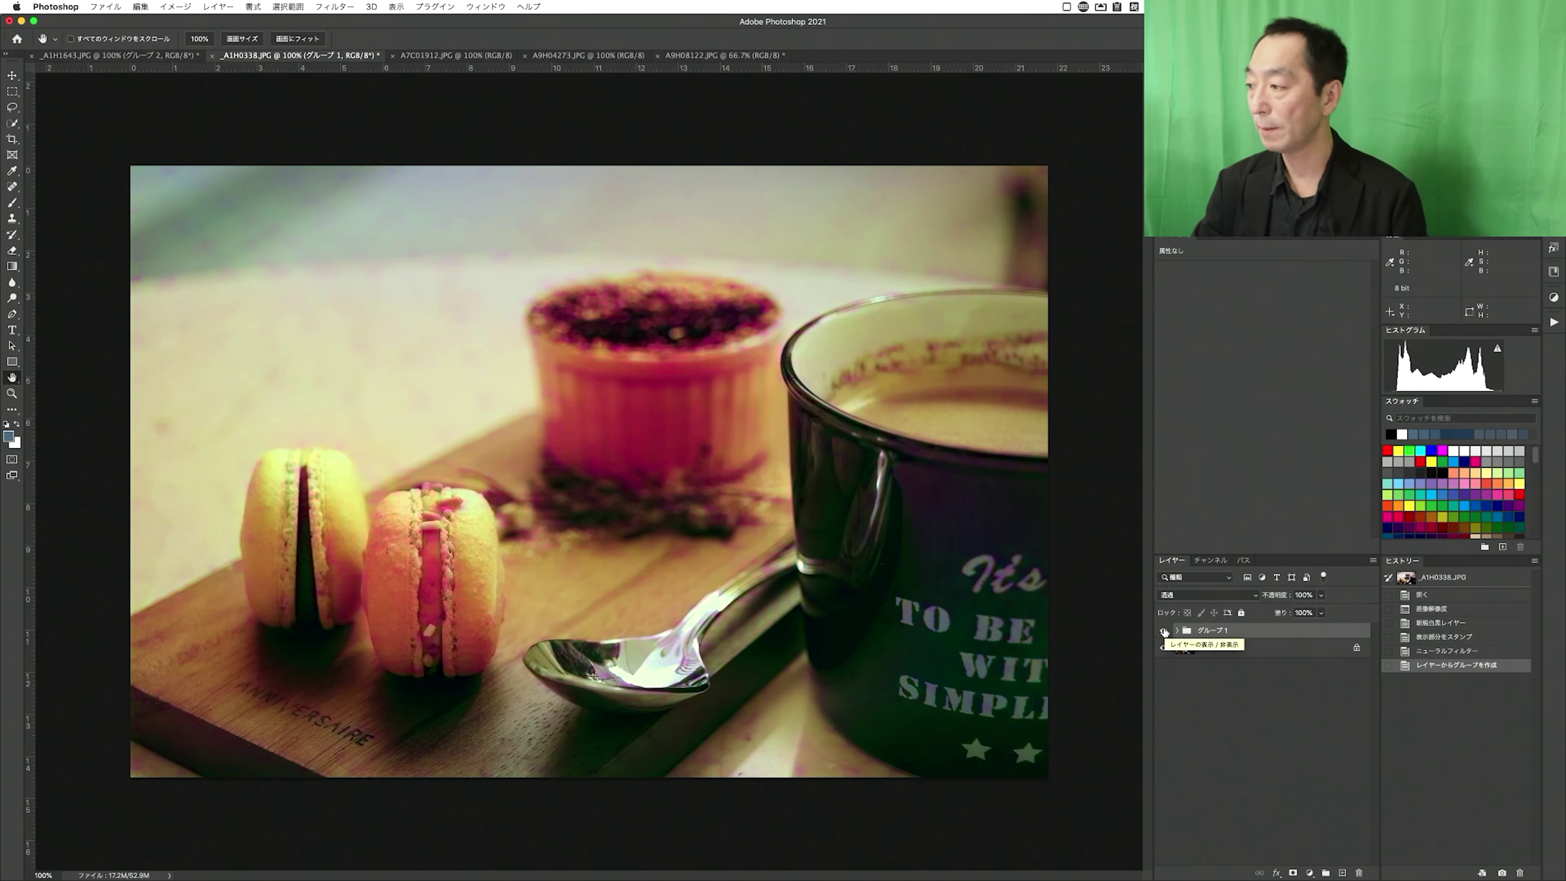
- On A7C01912.JPG, add a 白黒 adjustment layer and stamp the visible result onto a new layer
left_click(449, 57)
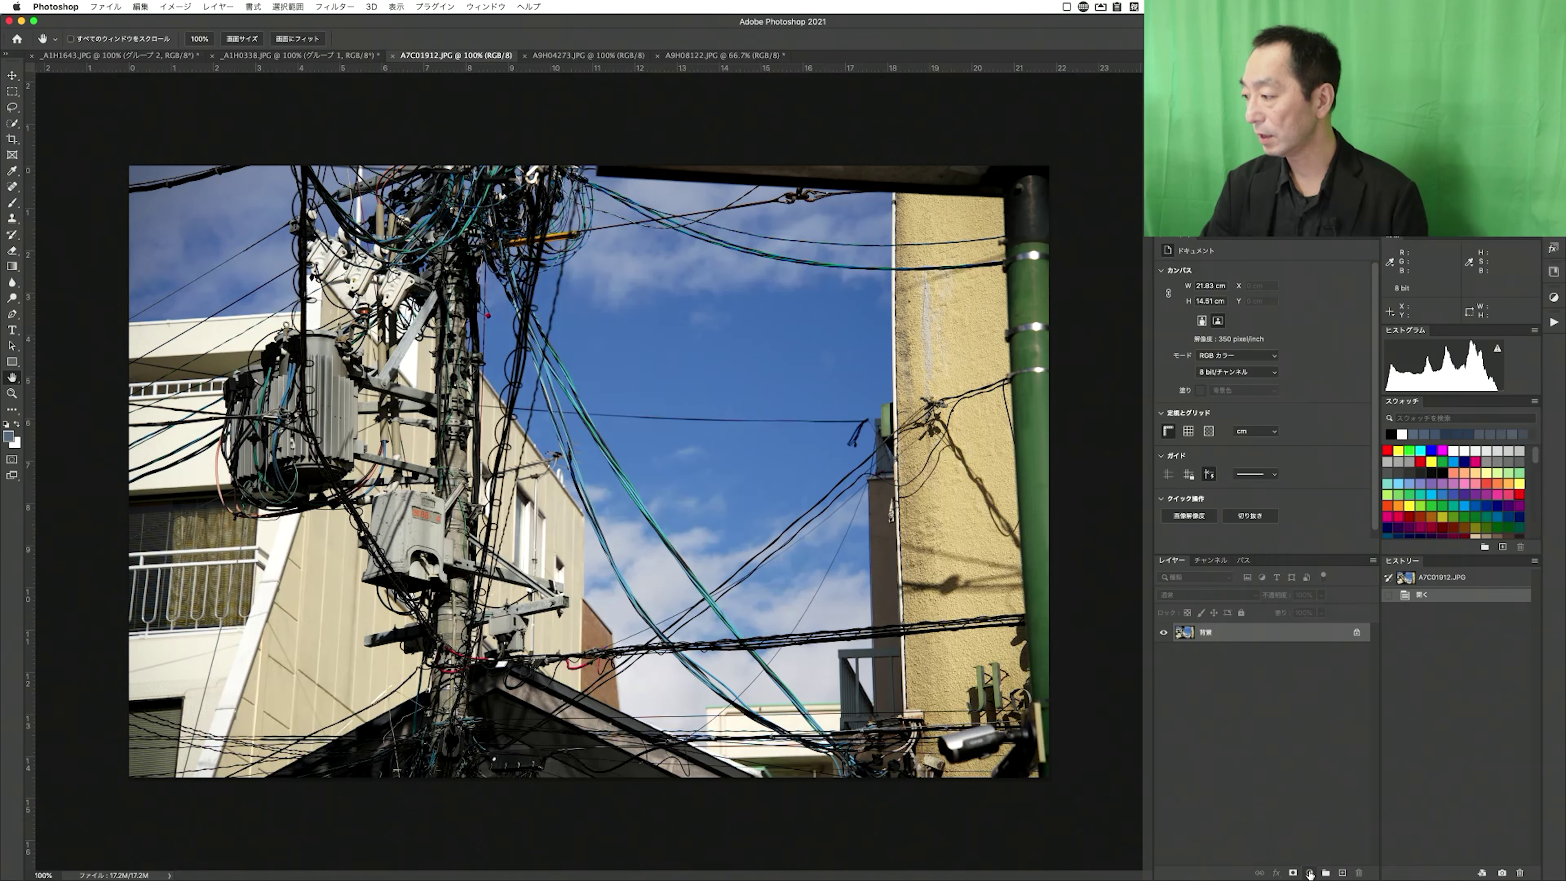
left_click(1309, 872)
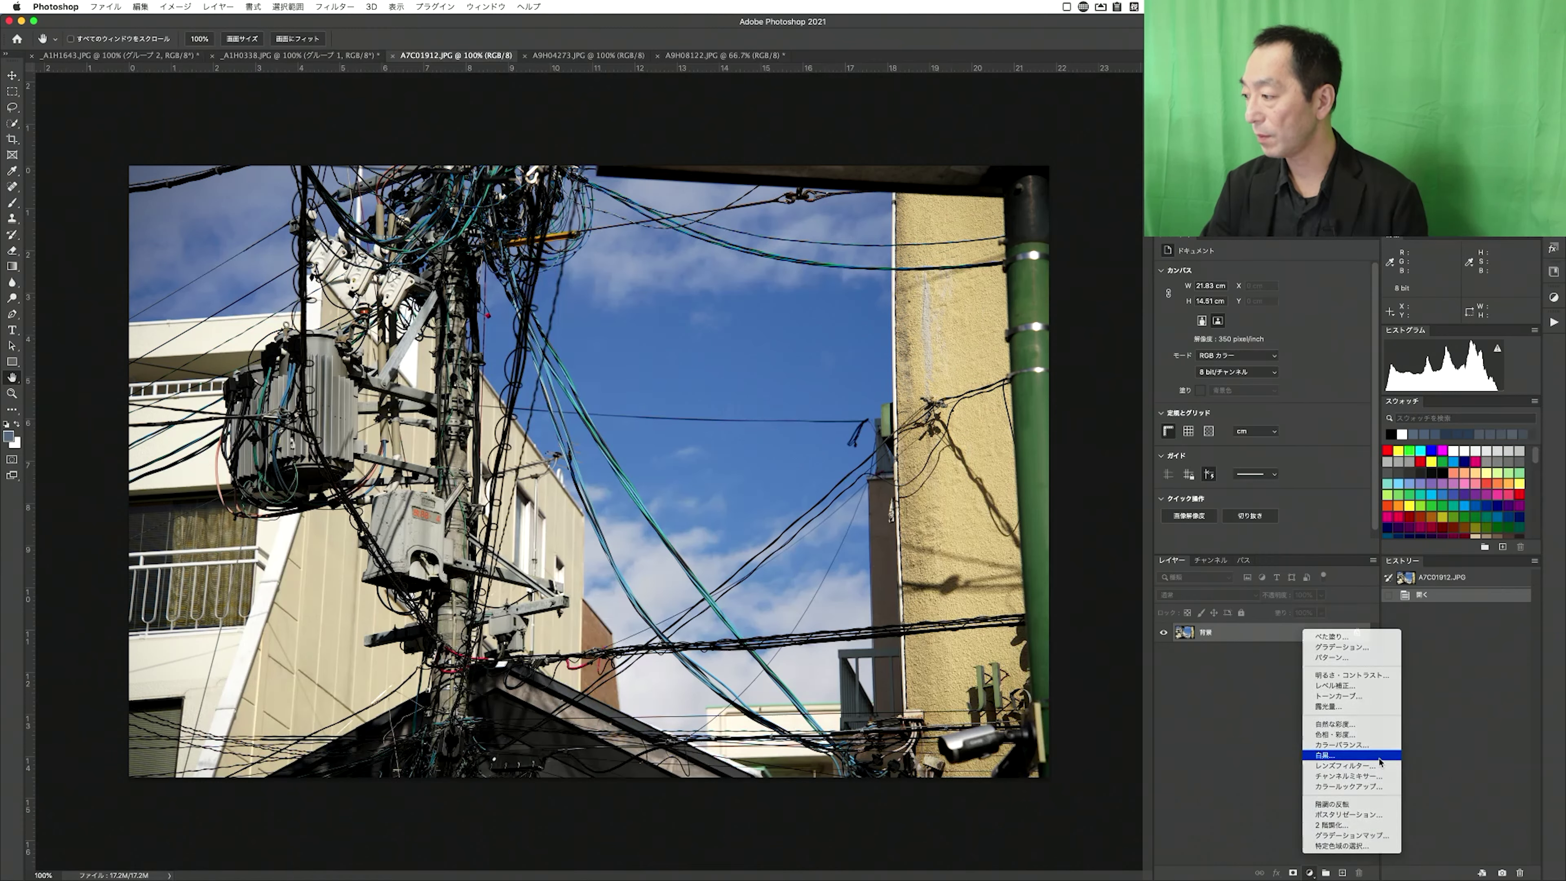
left_click(1350, 755)
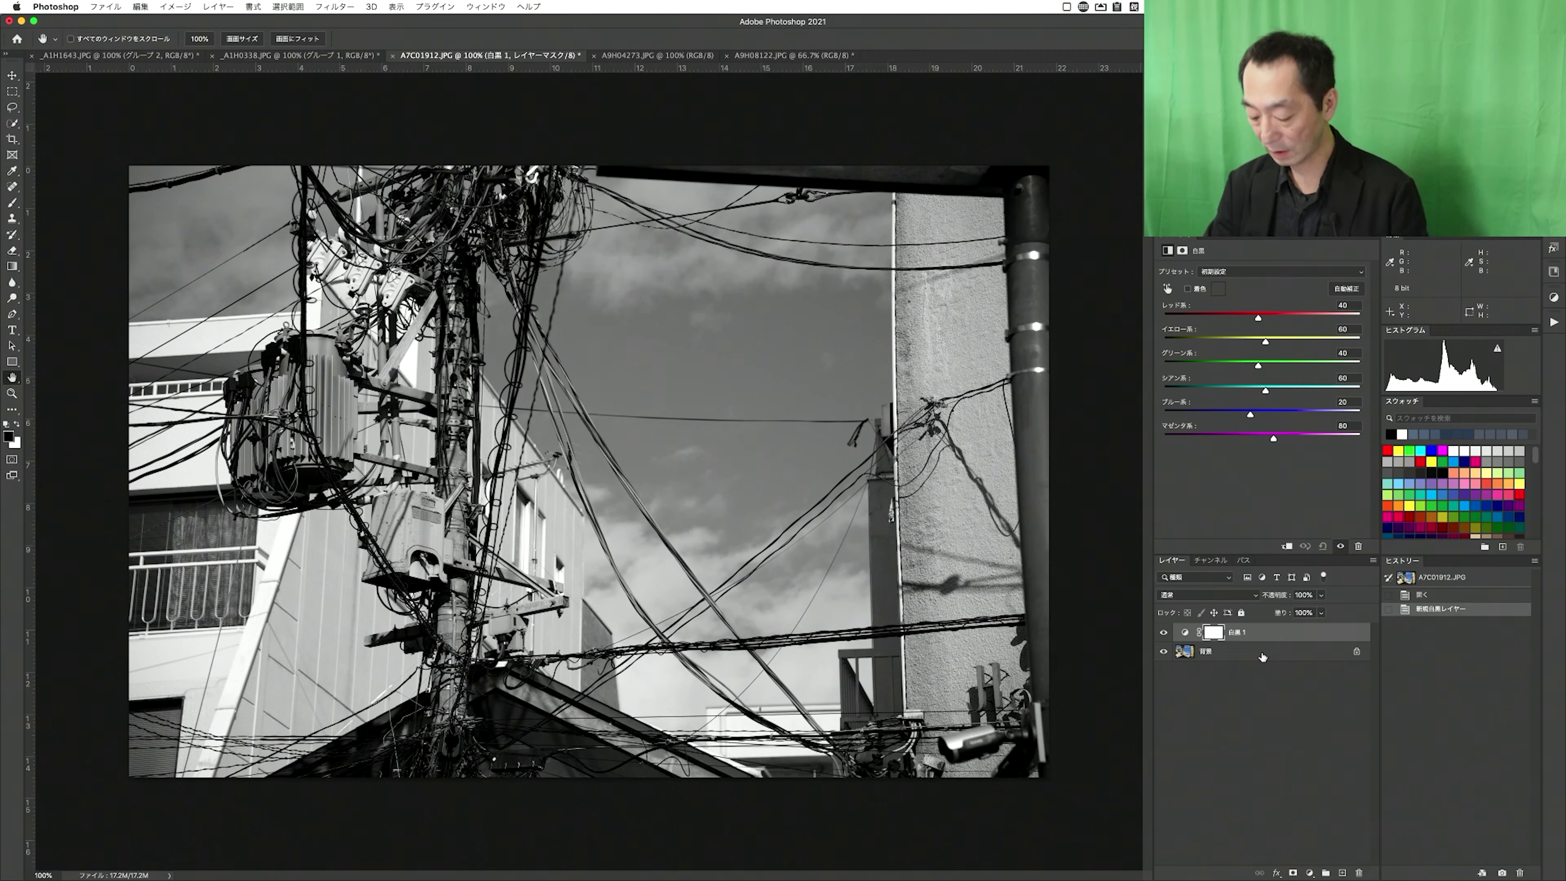
key("ctrl+shift+alt+e")
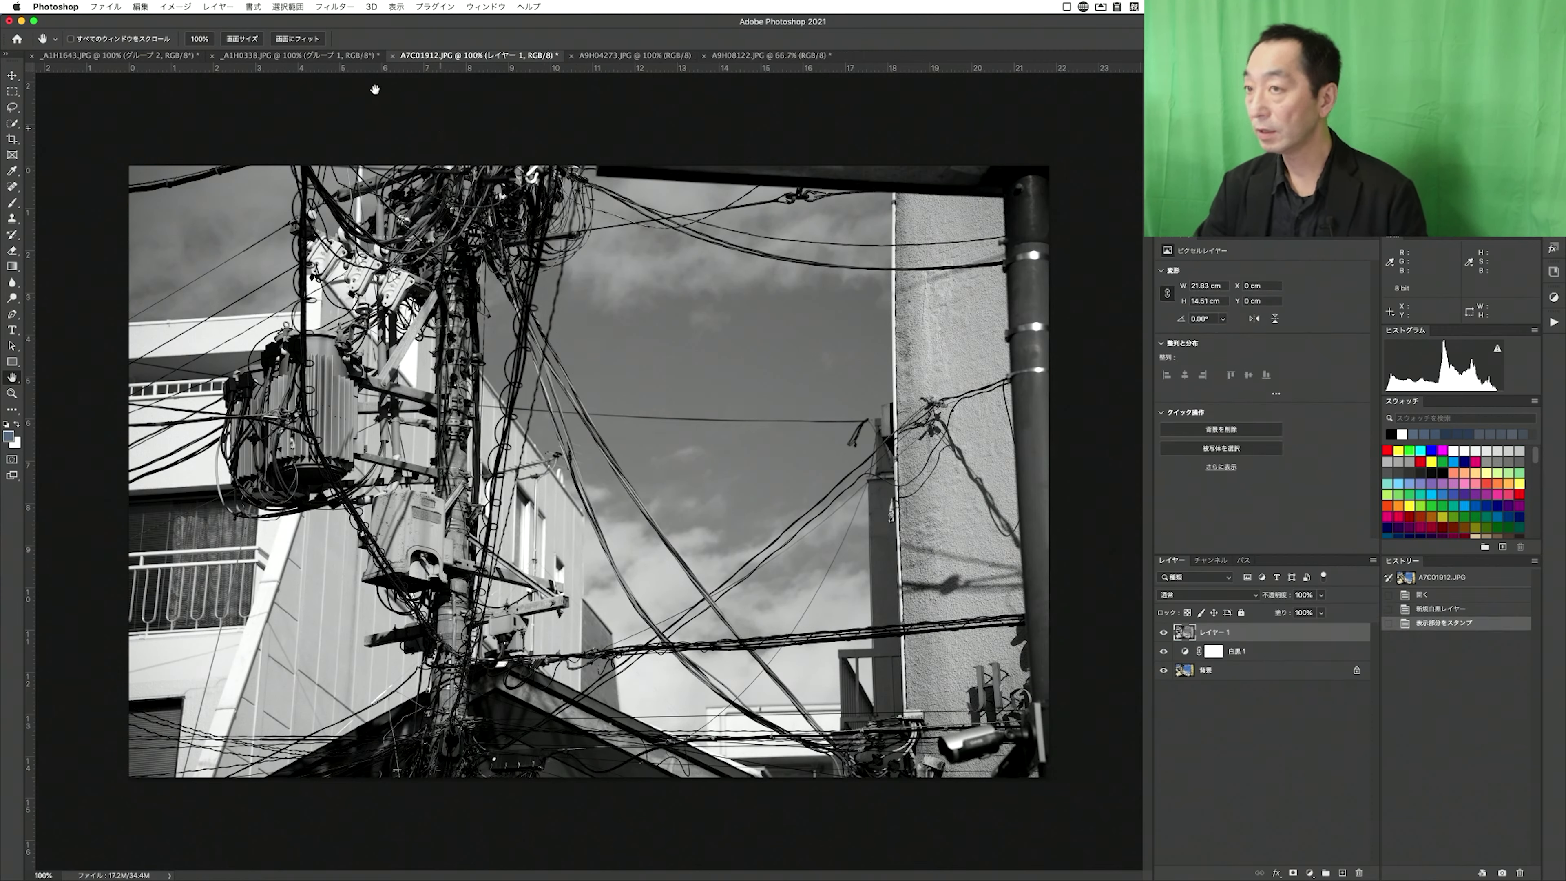
left_click(336, 7)
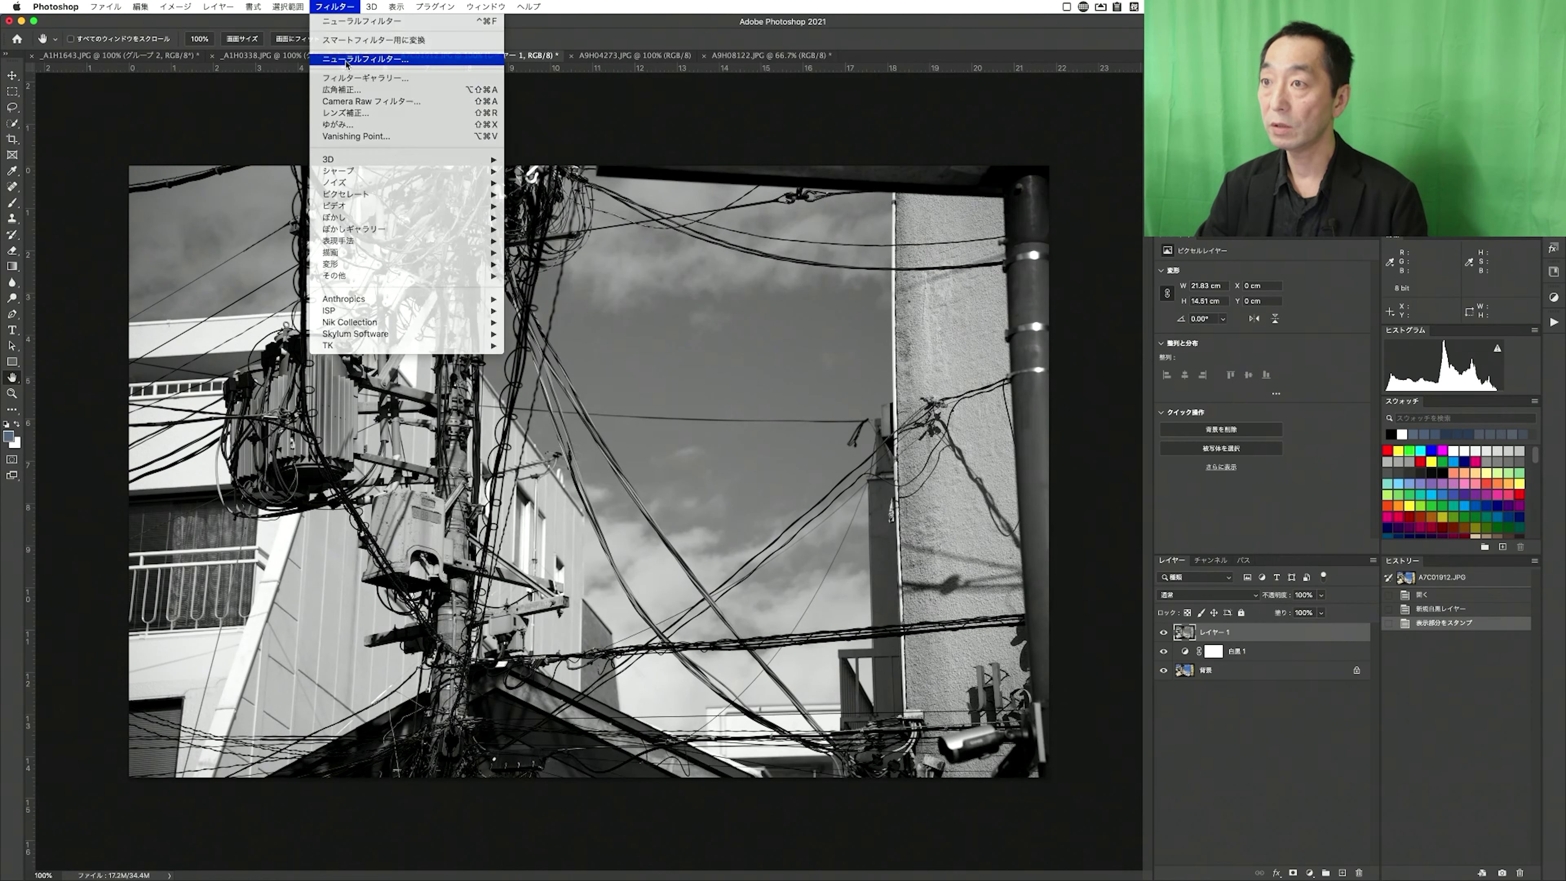
- Apply the Neural Filters Colorize filter to the power-pole photo, output as a new layer
left_click(365, 59)
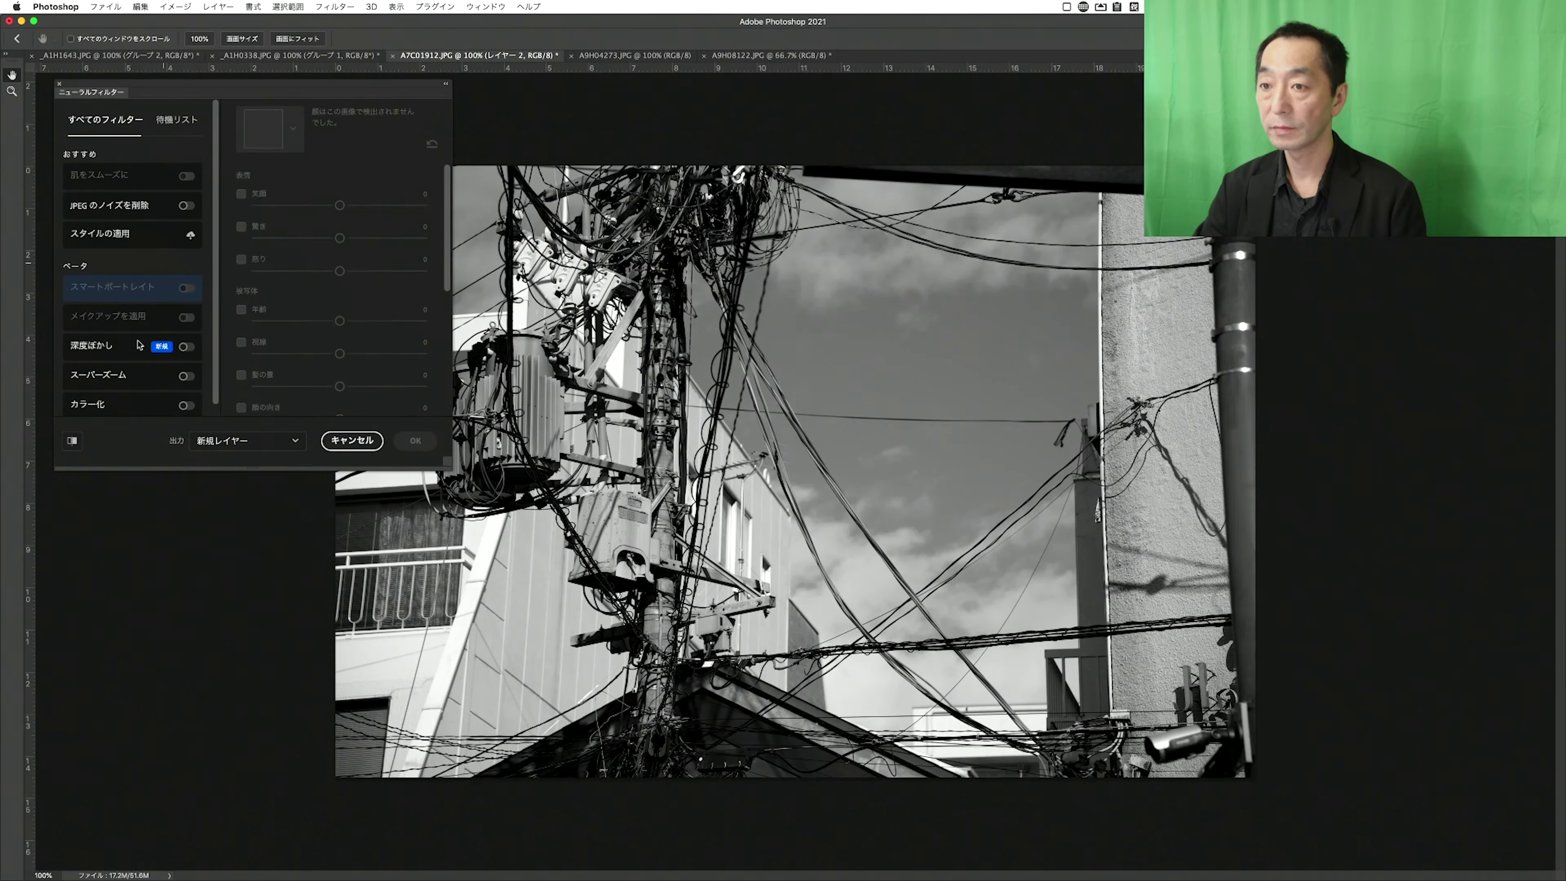
left_click(187, 406)
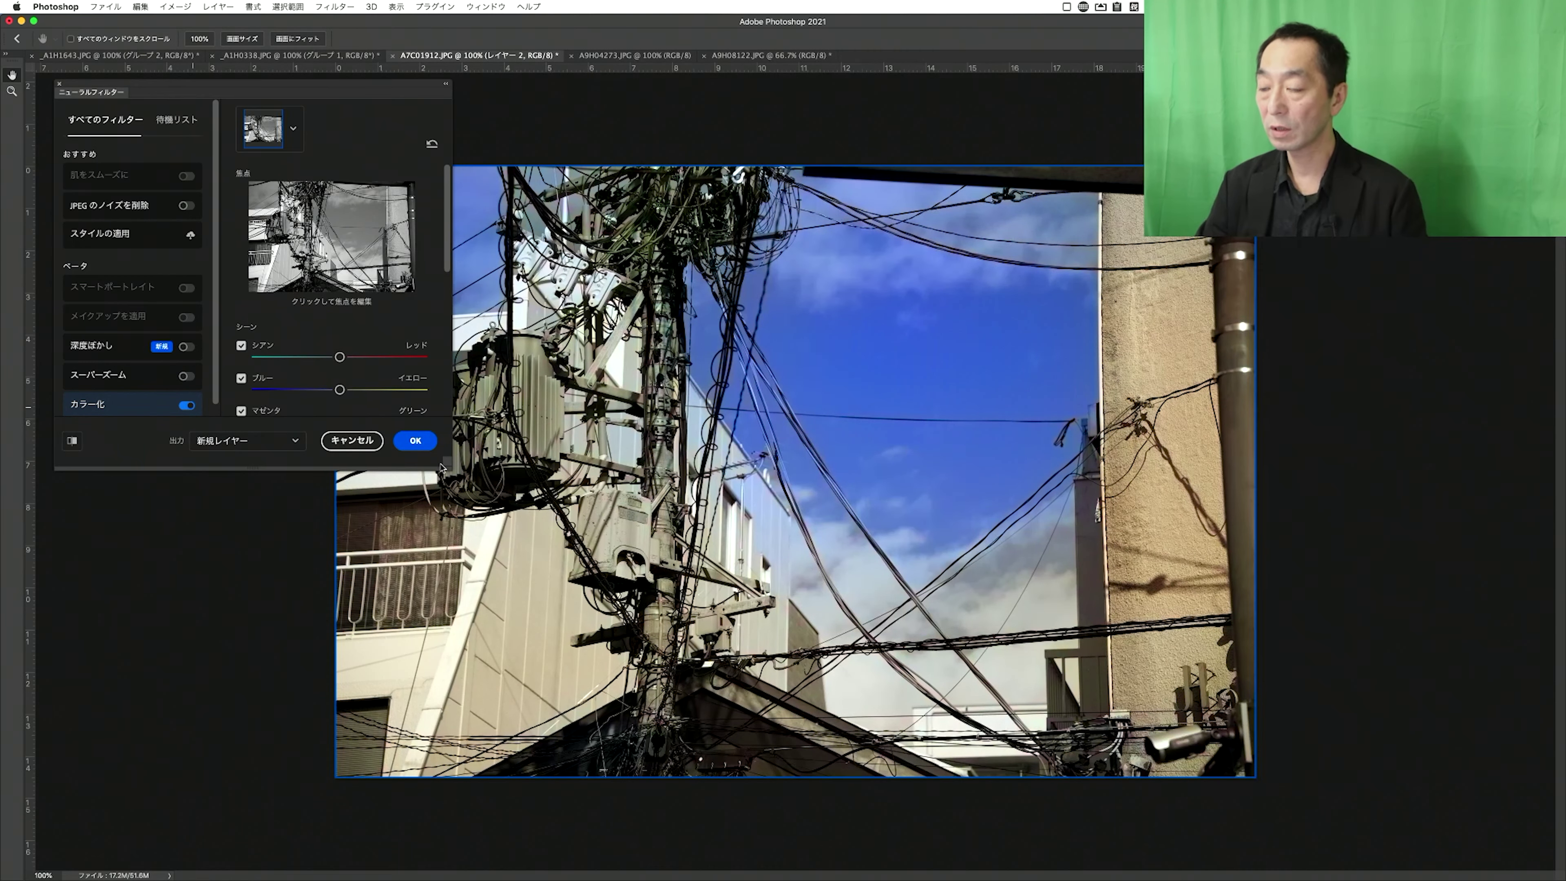
left_click(420, 444)
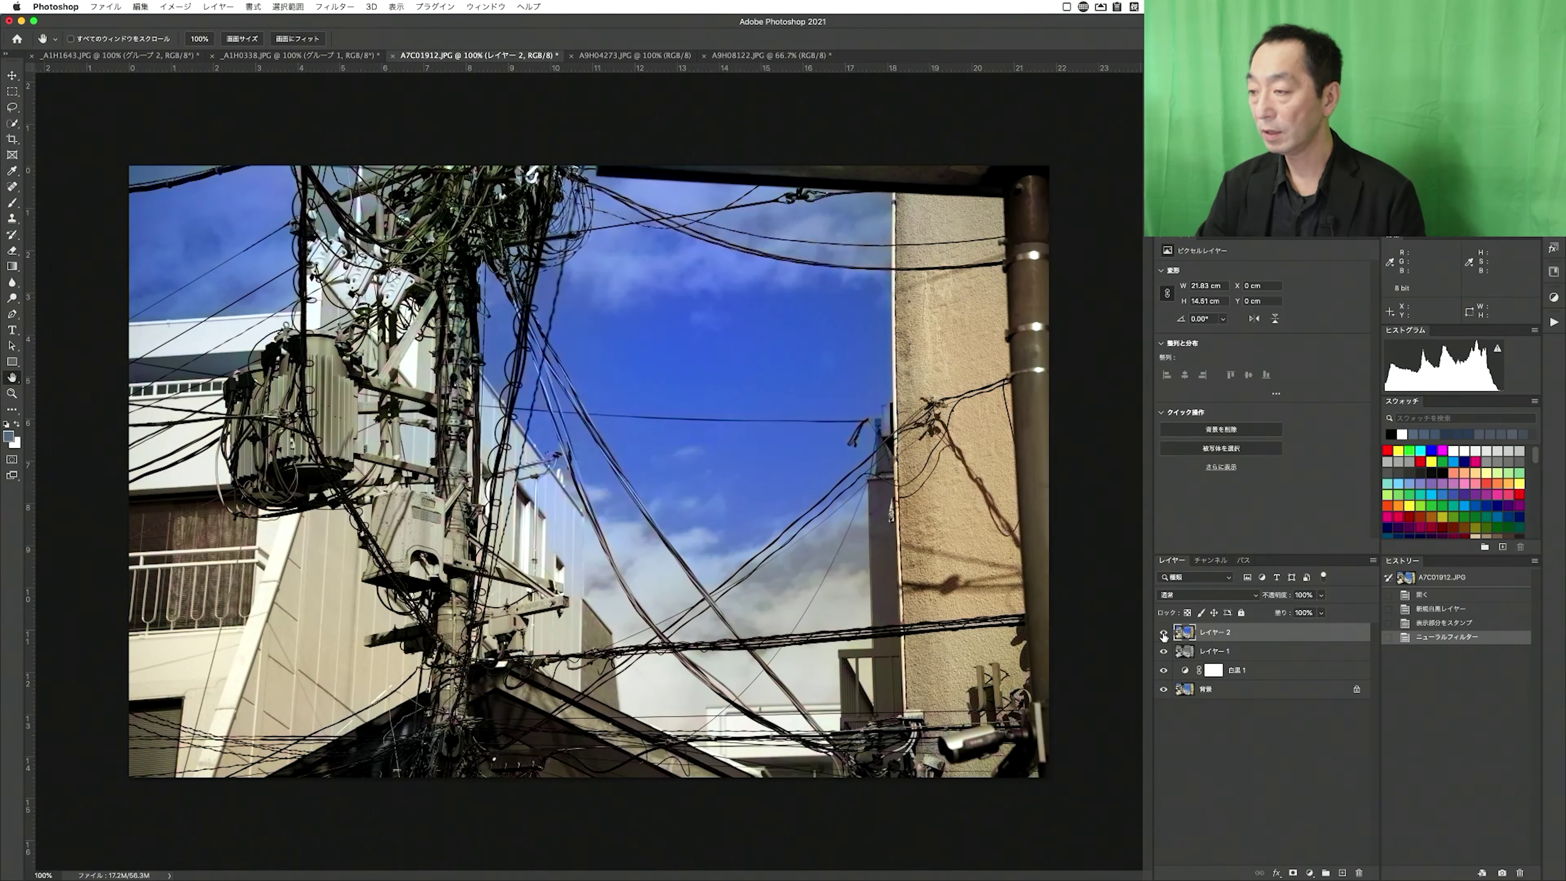
- Group レイヤー2, レイヤー1 and 白黒1 into グループ1 and toggle it against the original
left_click(1292, 673, "shift")
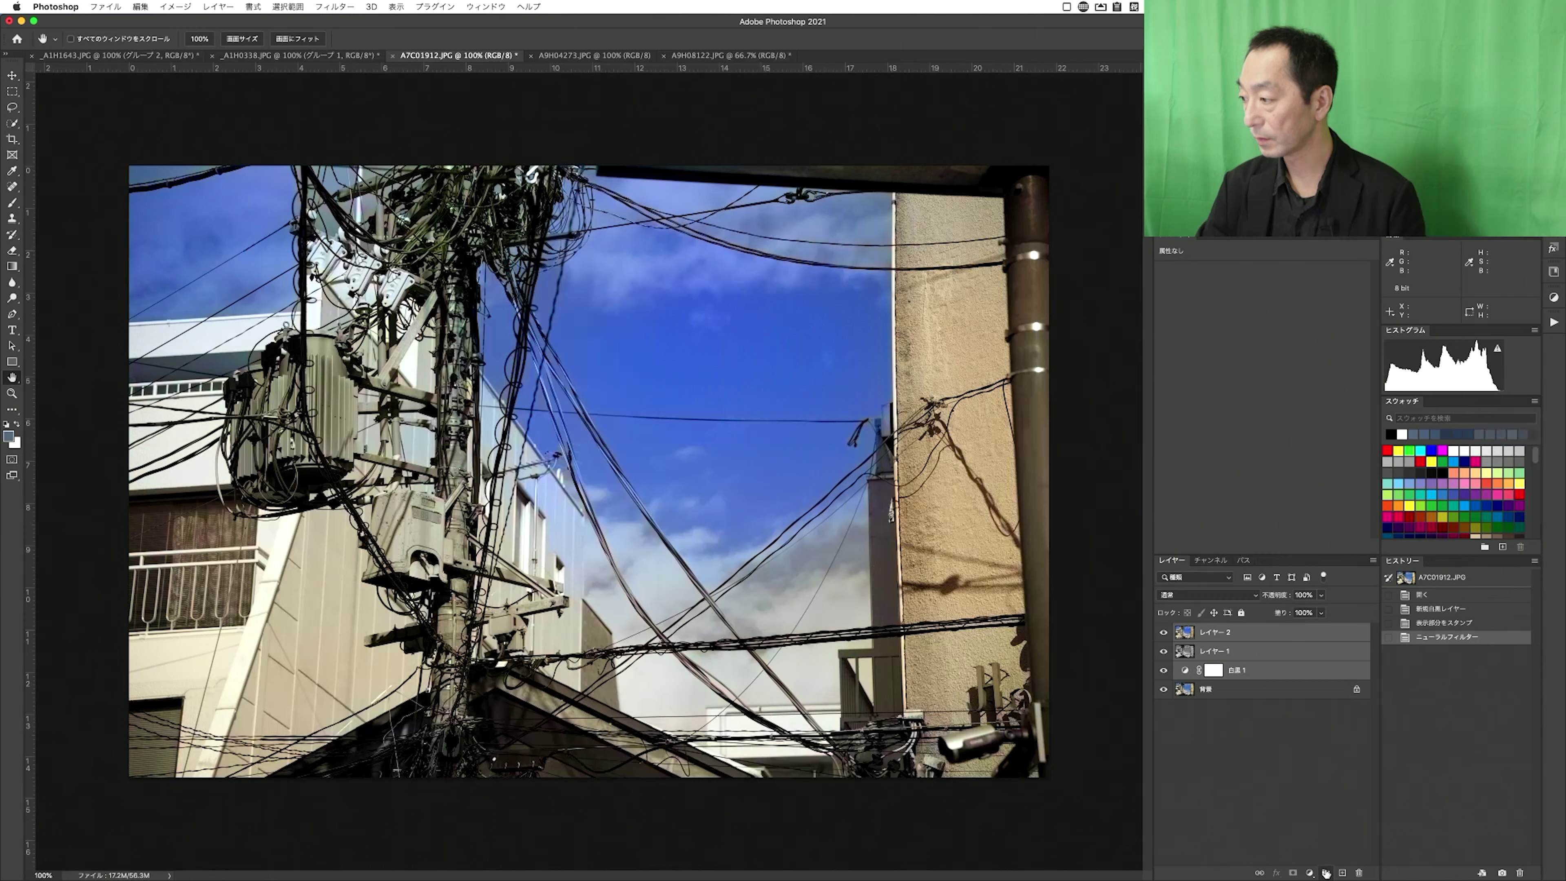
left_click_drag(1310, 872, 1326, 872)
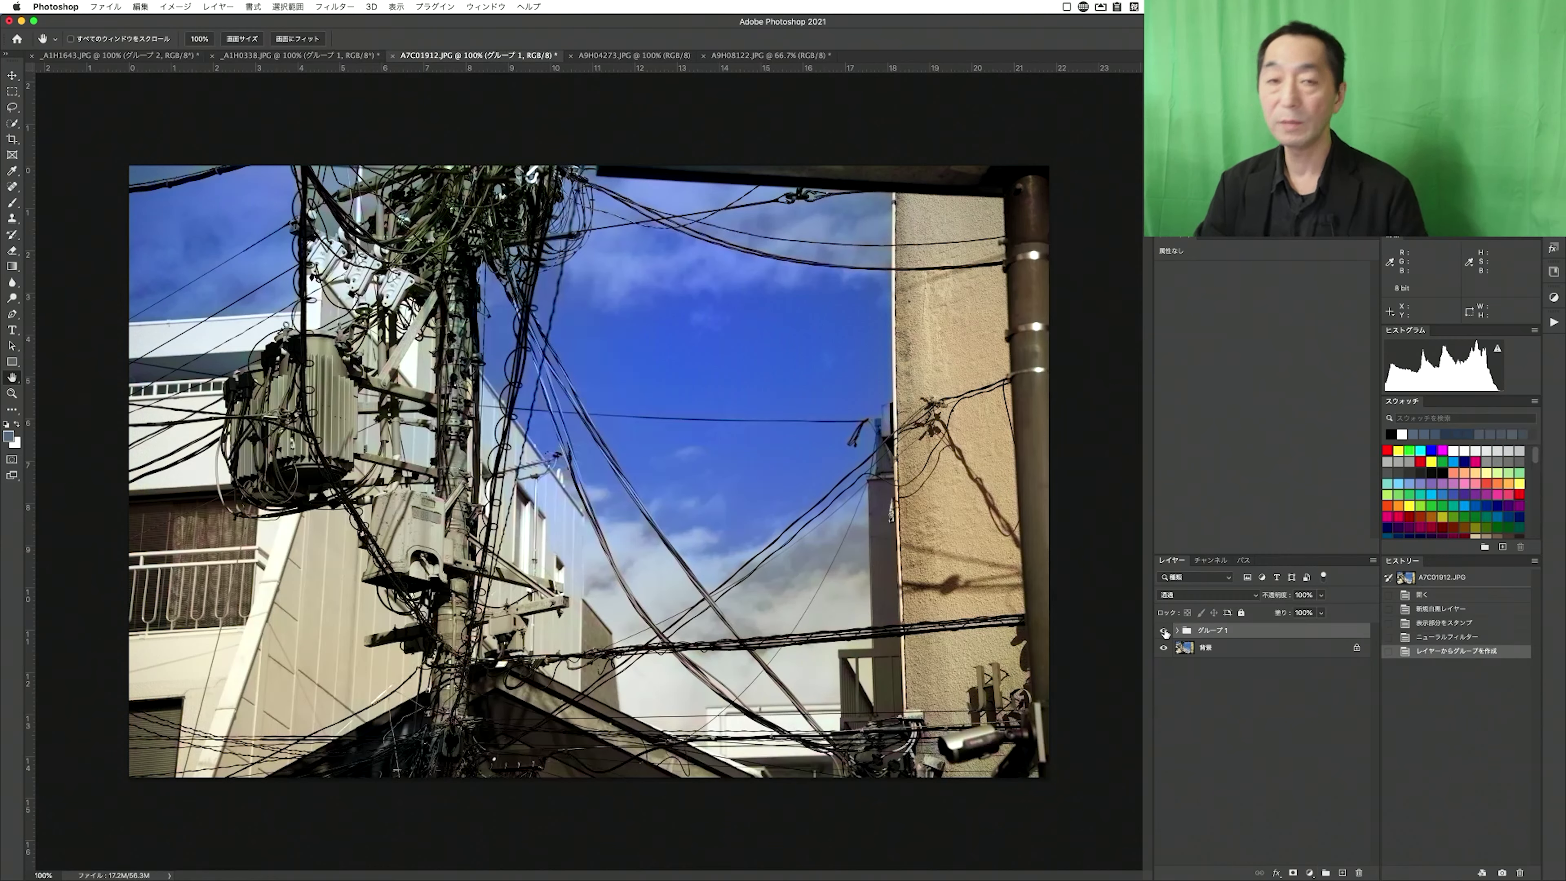
left_click(1163, 631)
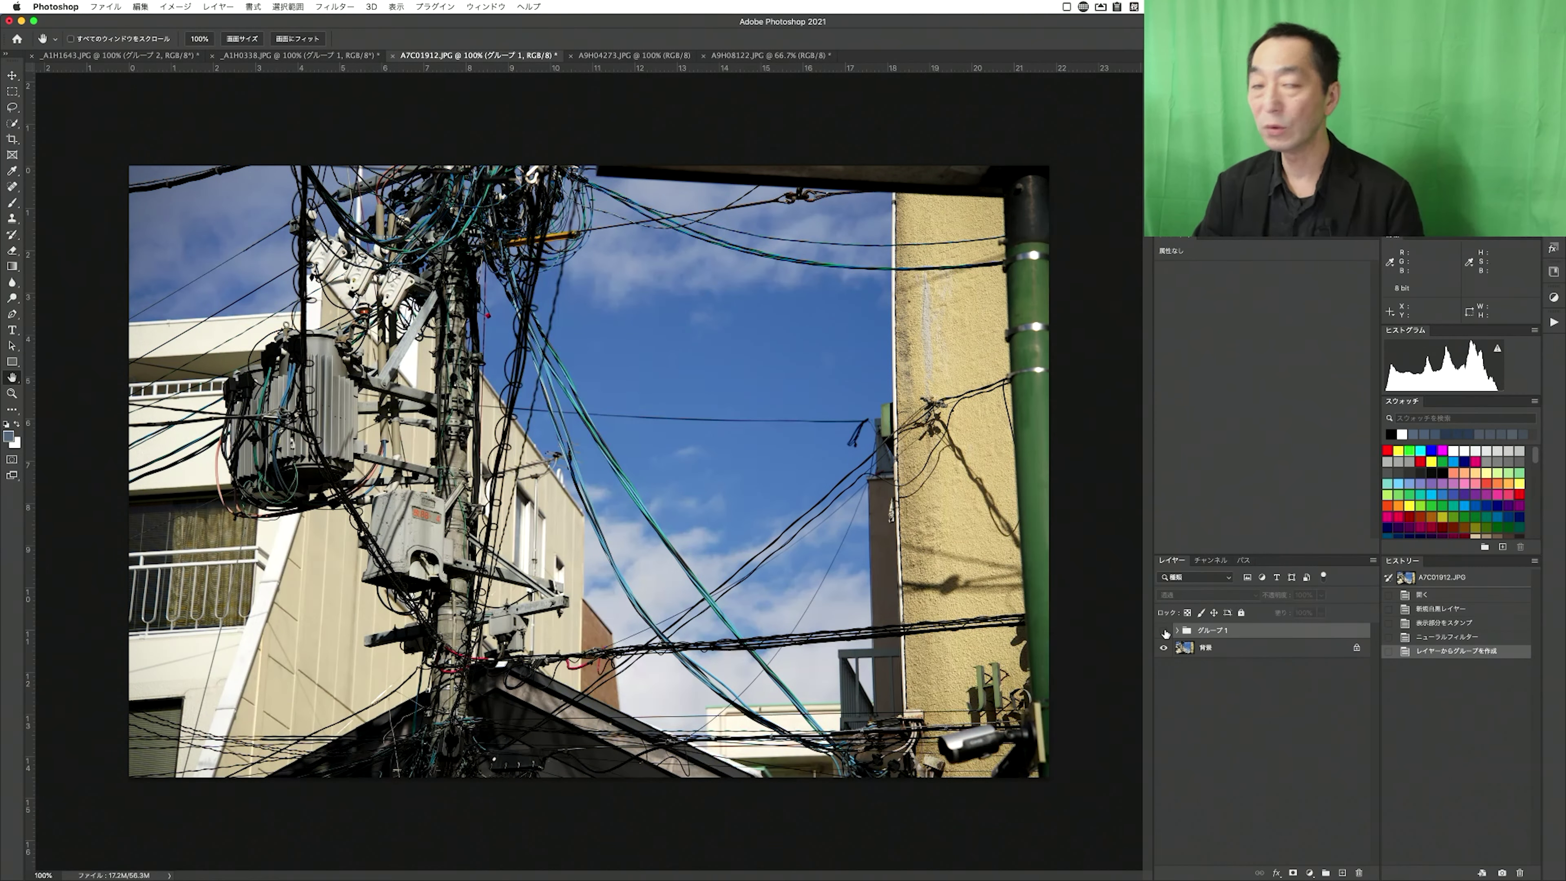
left_click(1164, 630)
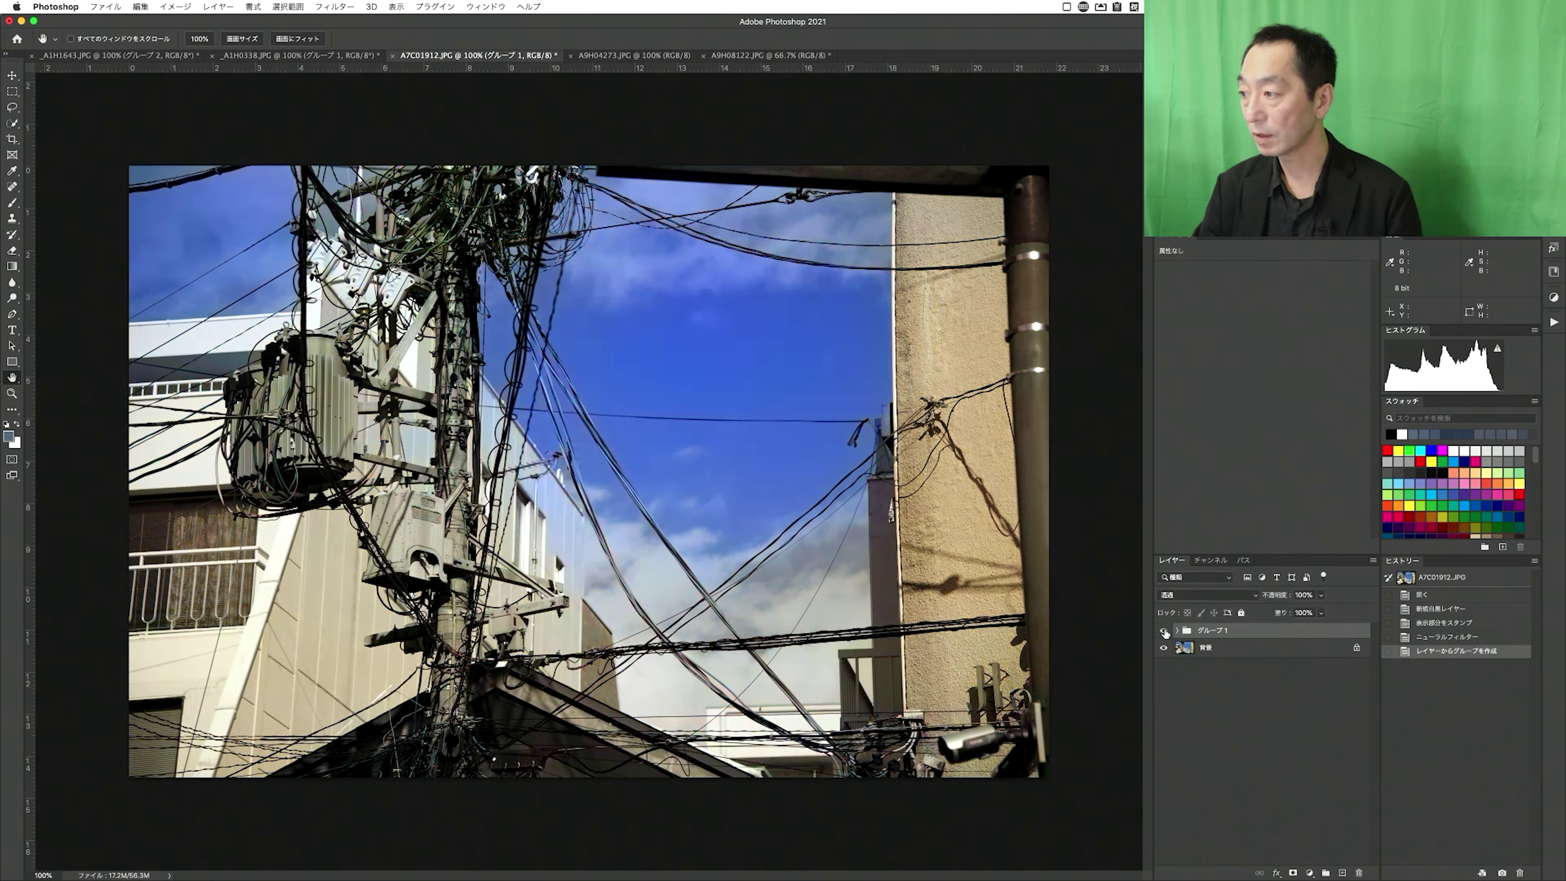
left_click(1163, 630)
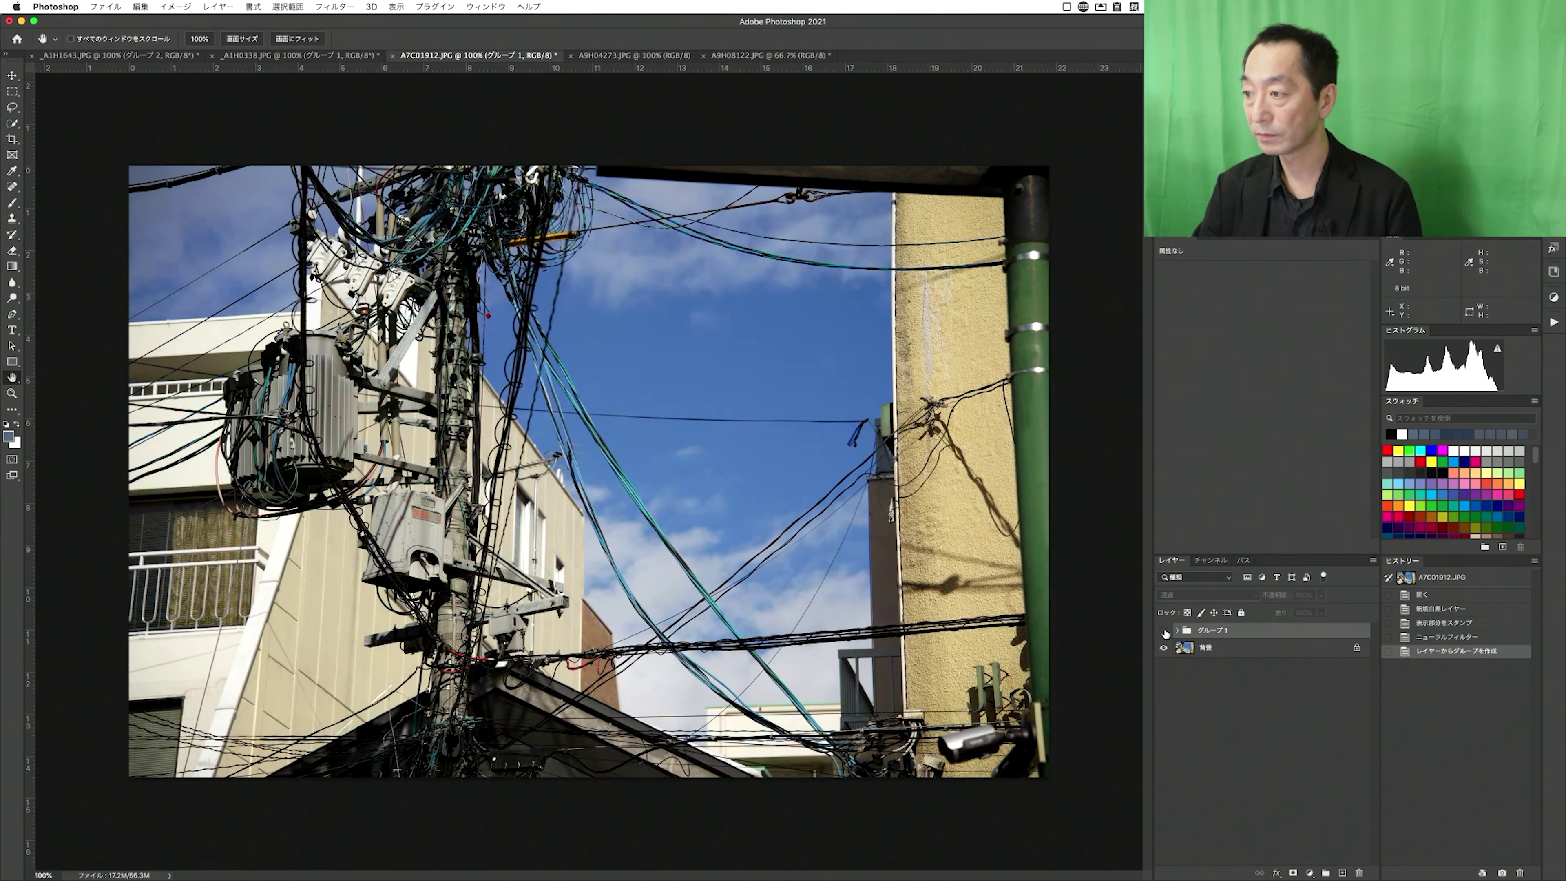
left_click(1164, 631)
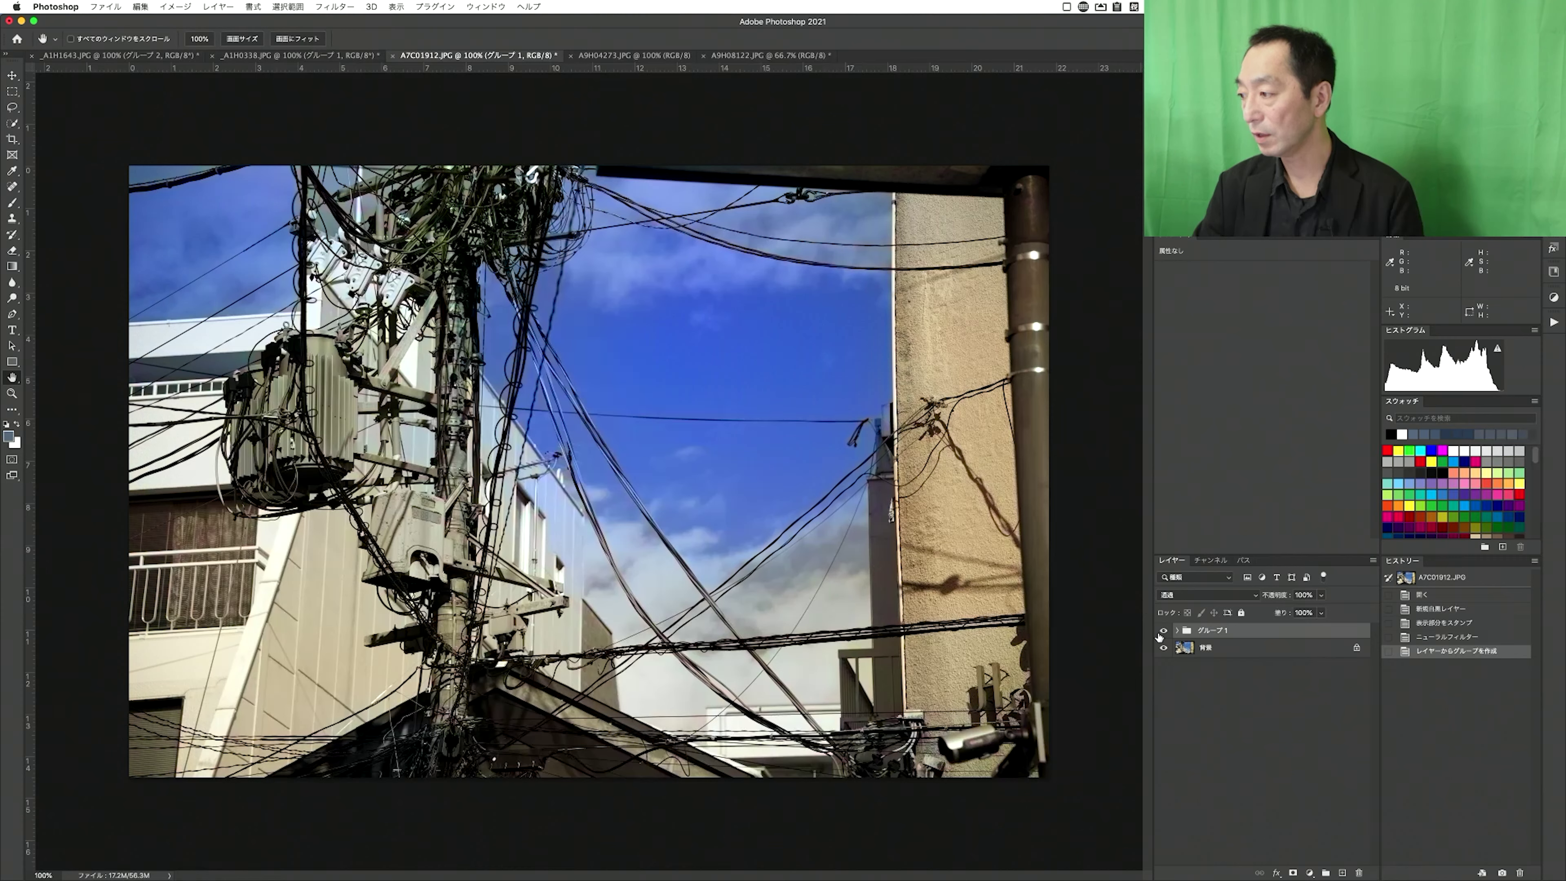
- Keep flipping グループ1's visibility to compare, ending with the group hidden
left_click(1164, 631)
left_click(1163, 630)
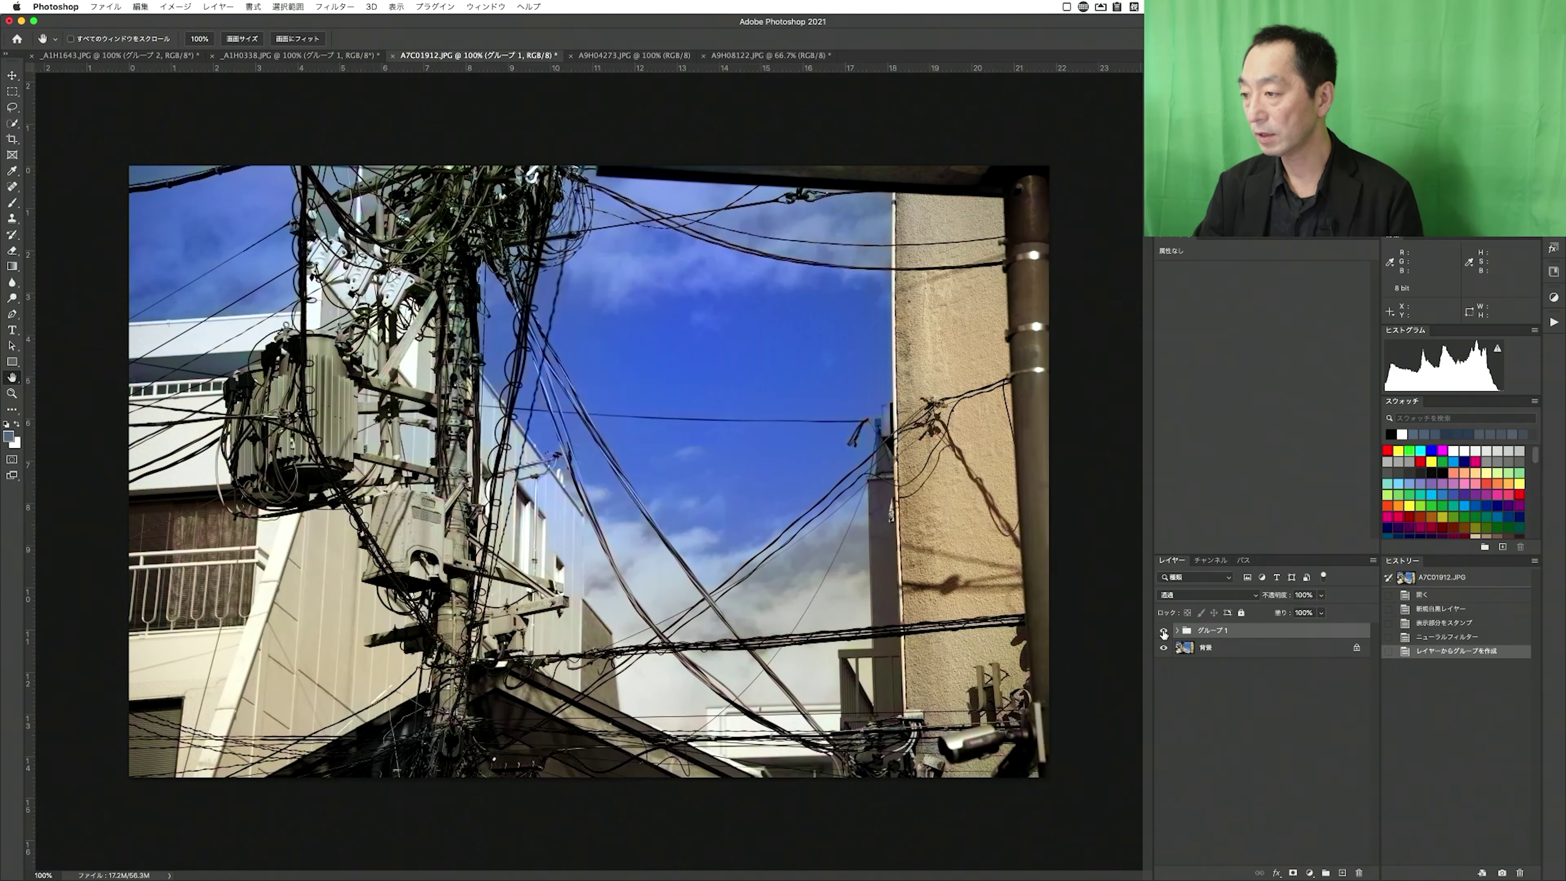
left_click(1163, 630)
left_click(1163, 630)
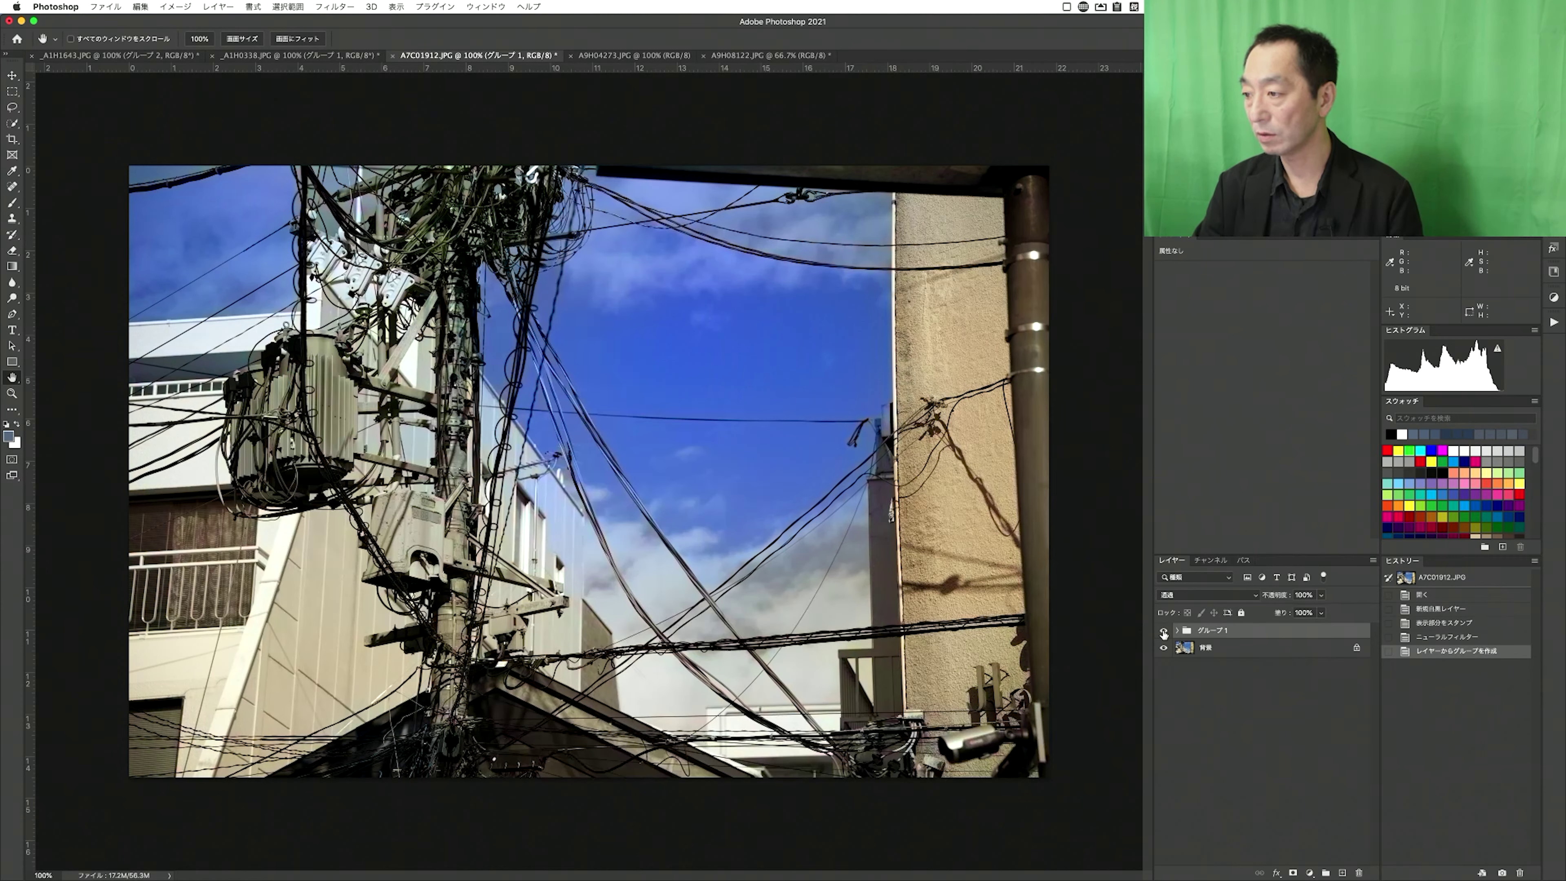
left_click(1163, 631)
left_click(1163, 631)
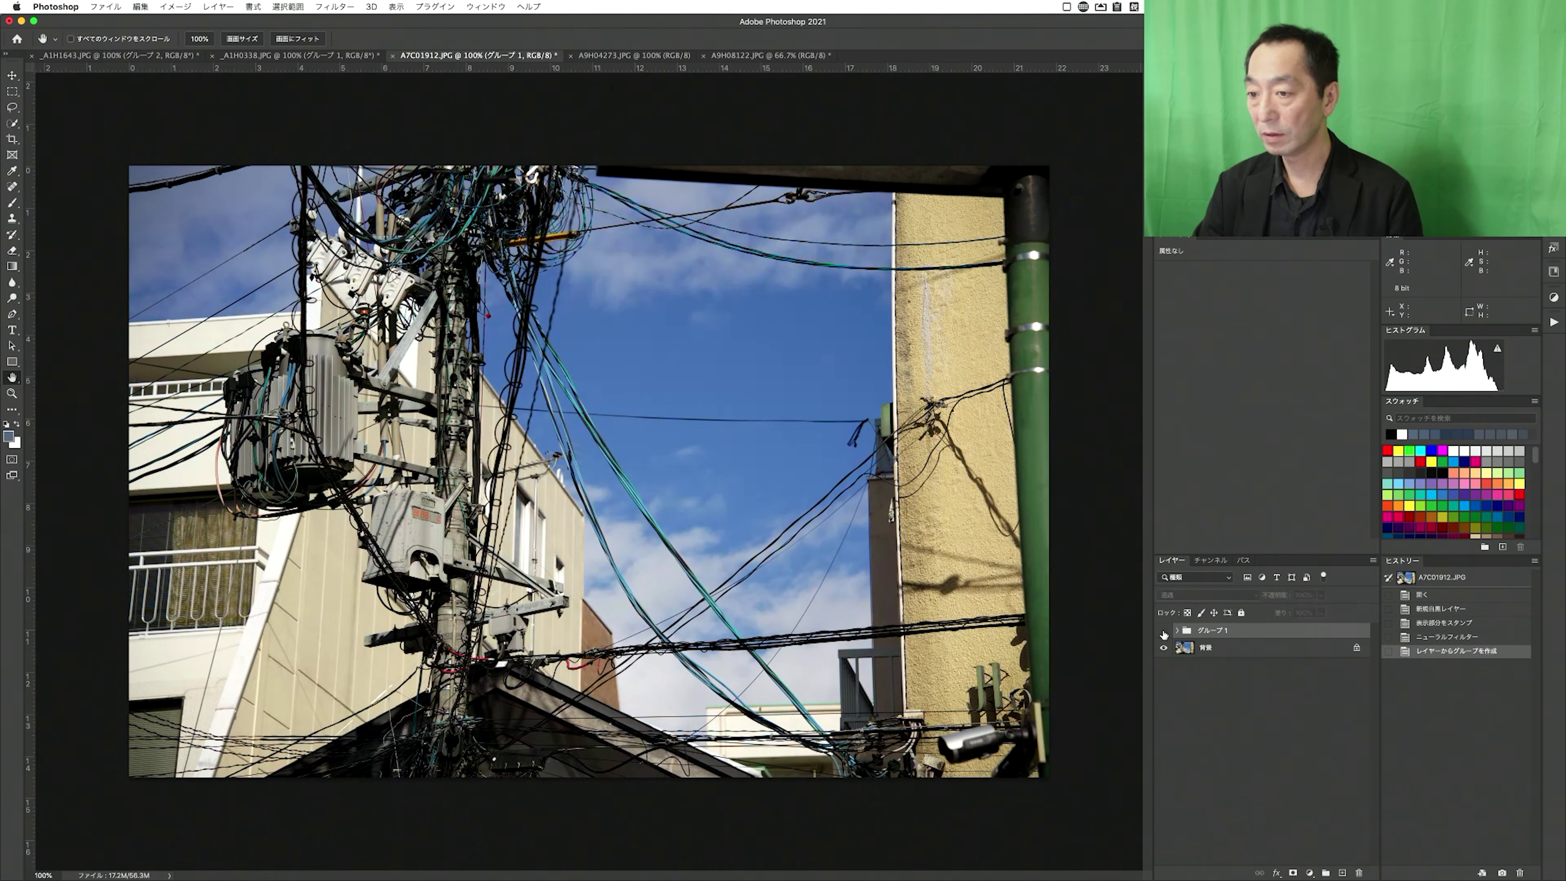
left_click(1164, 631)
left_click(1163, 630)
left_click(1163, 630)
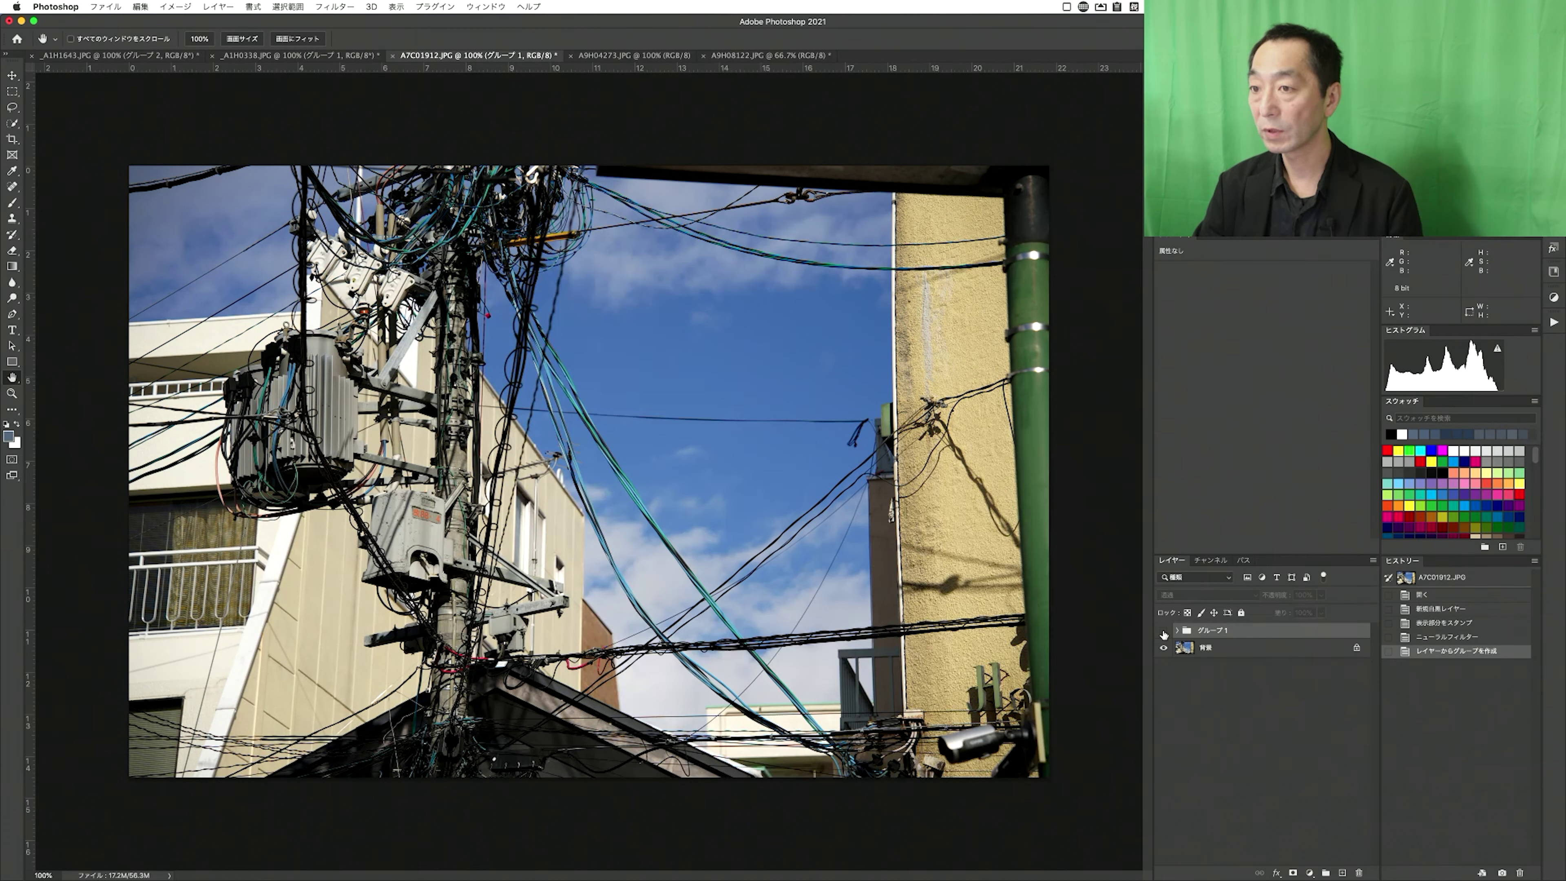
left_click(1163, 630)
left_click(1164, 631)
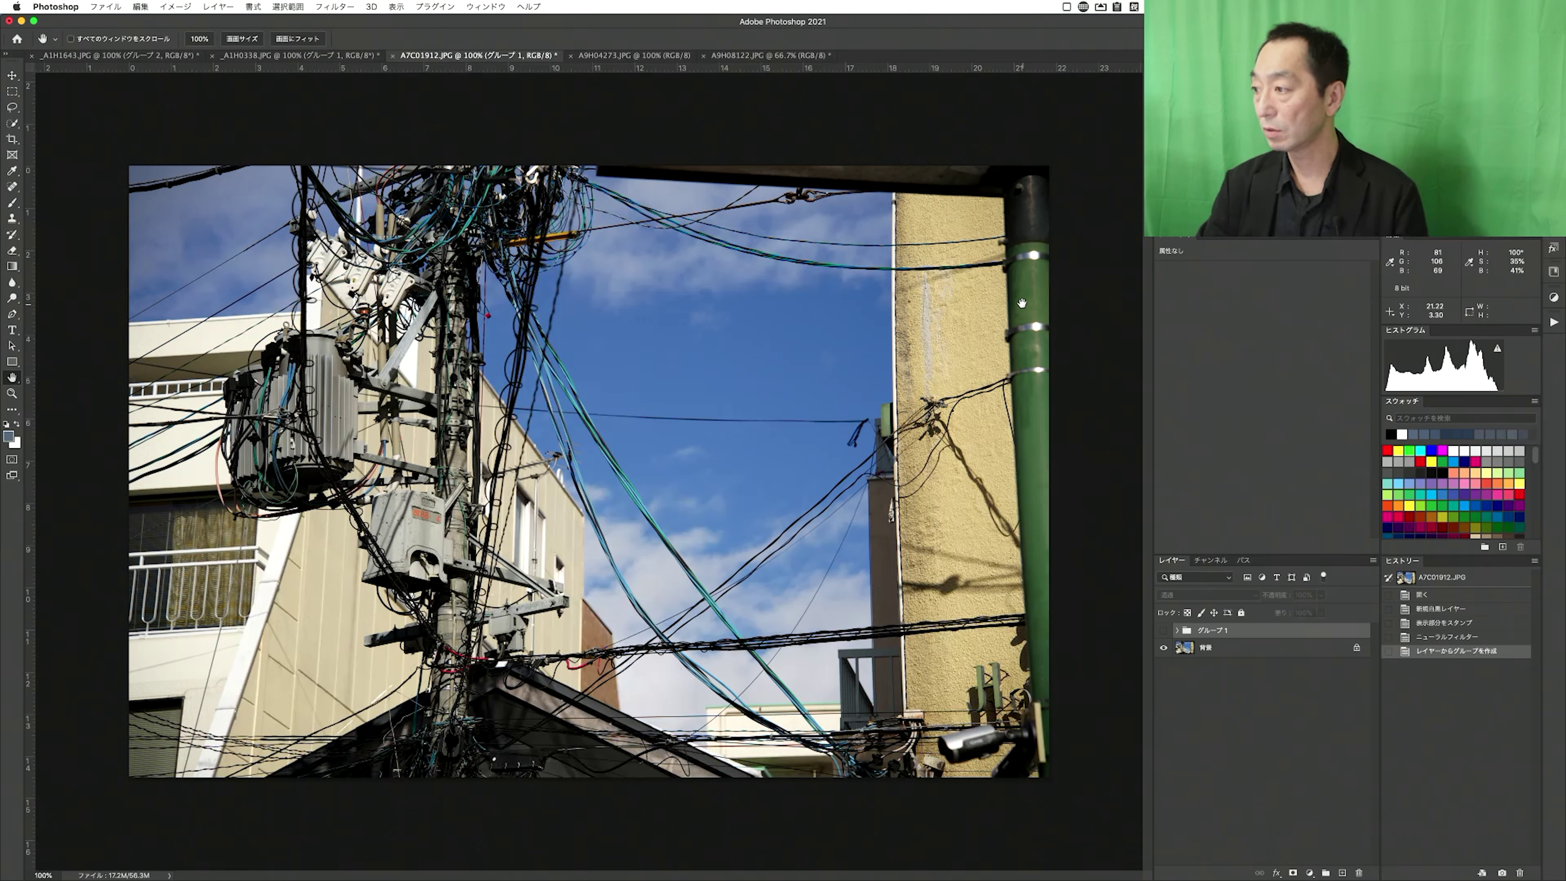
left_click(1163, 630)
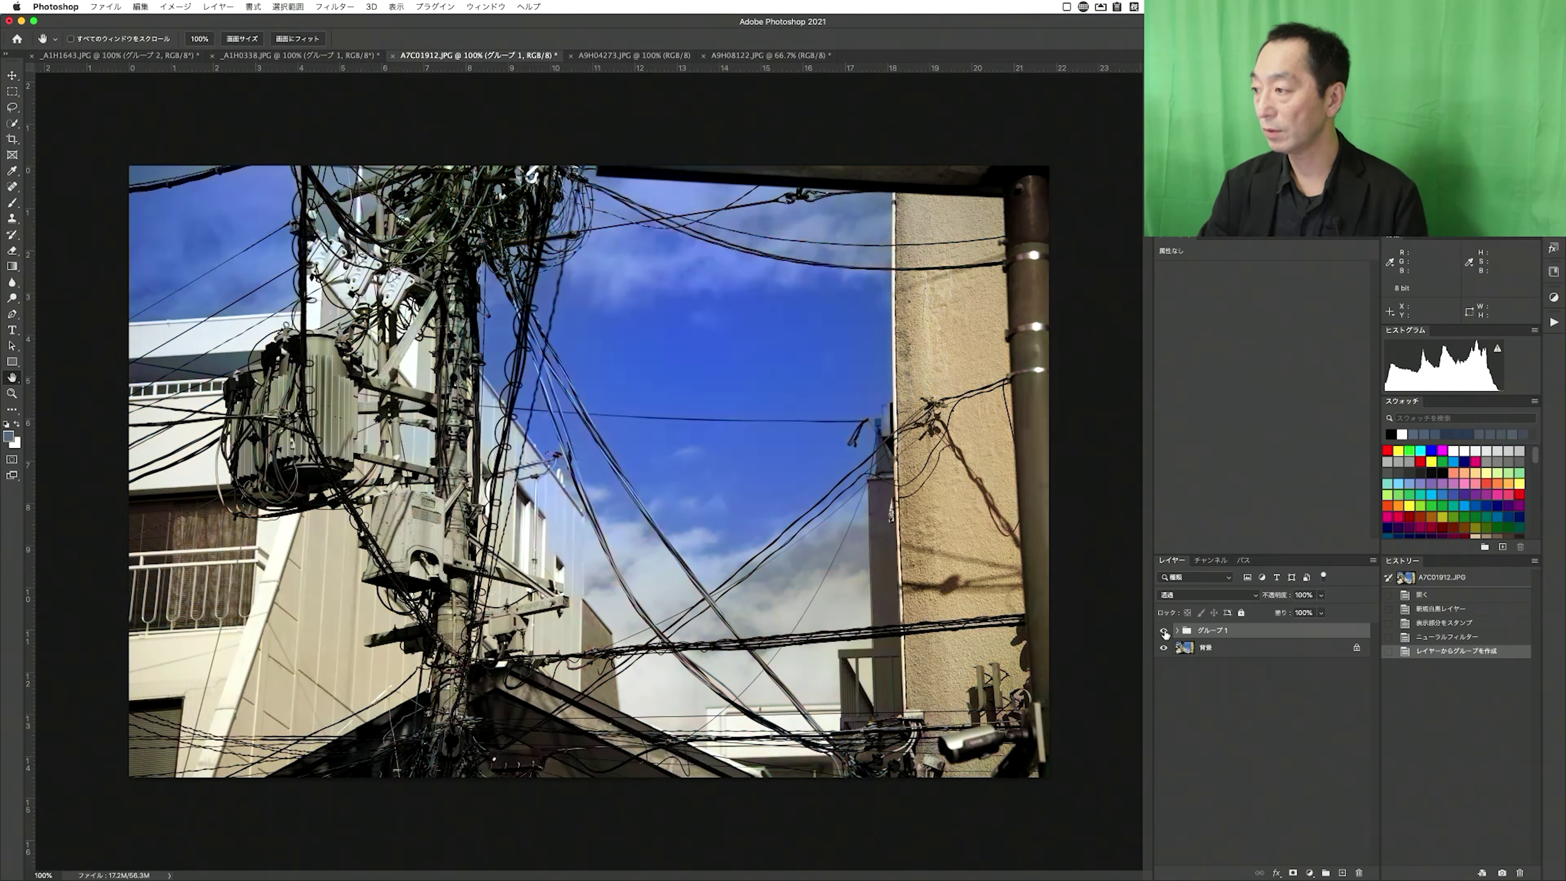
left_click(1164, 631)
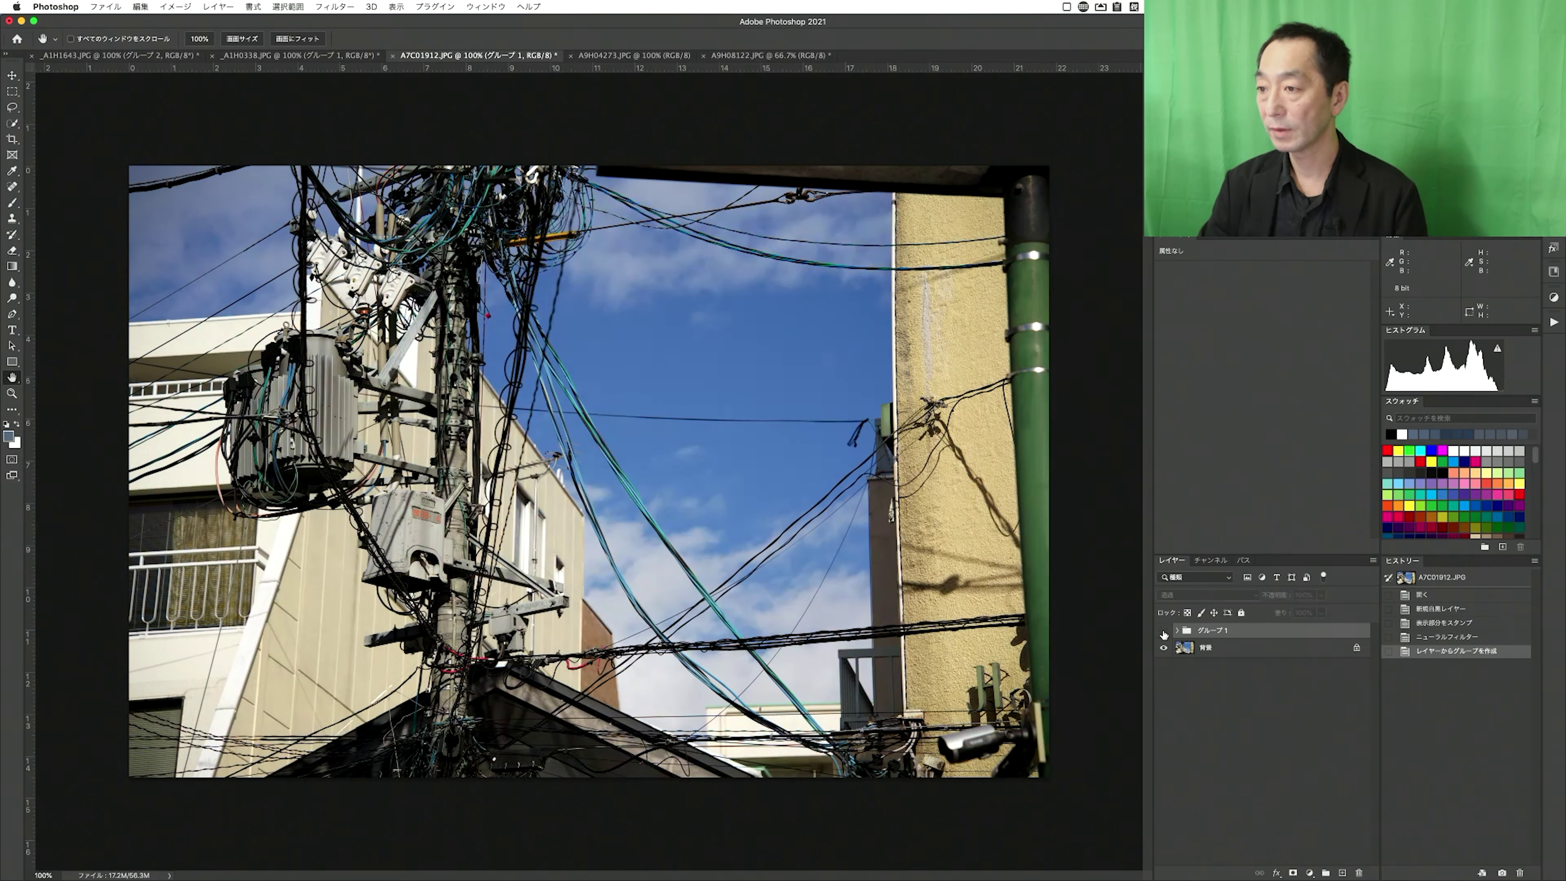
left_click(1163, 630)
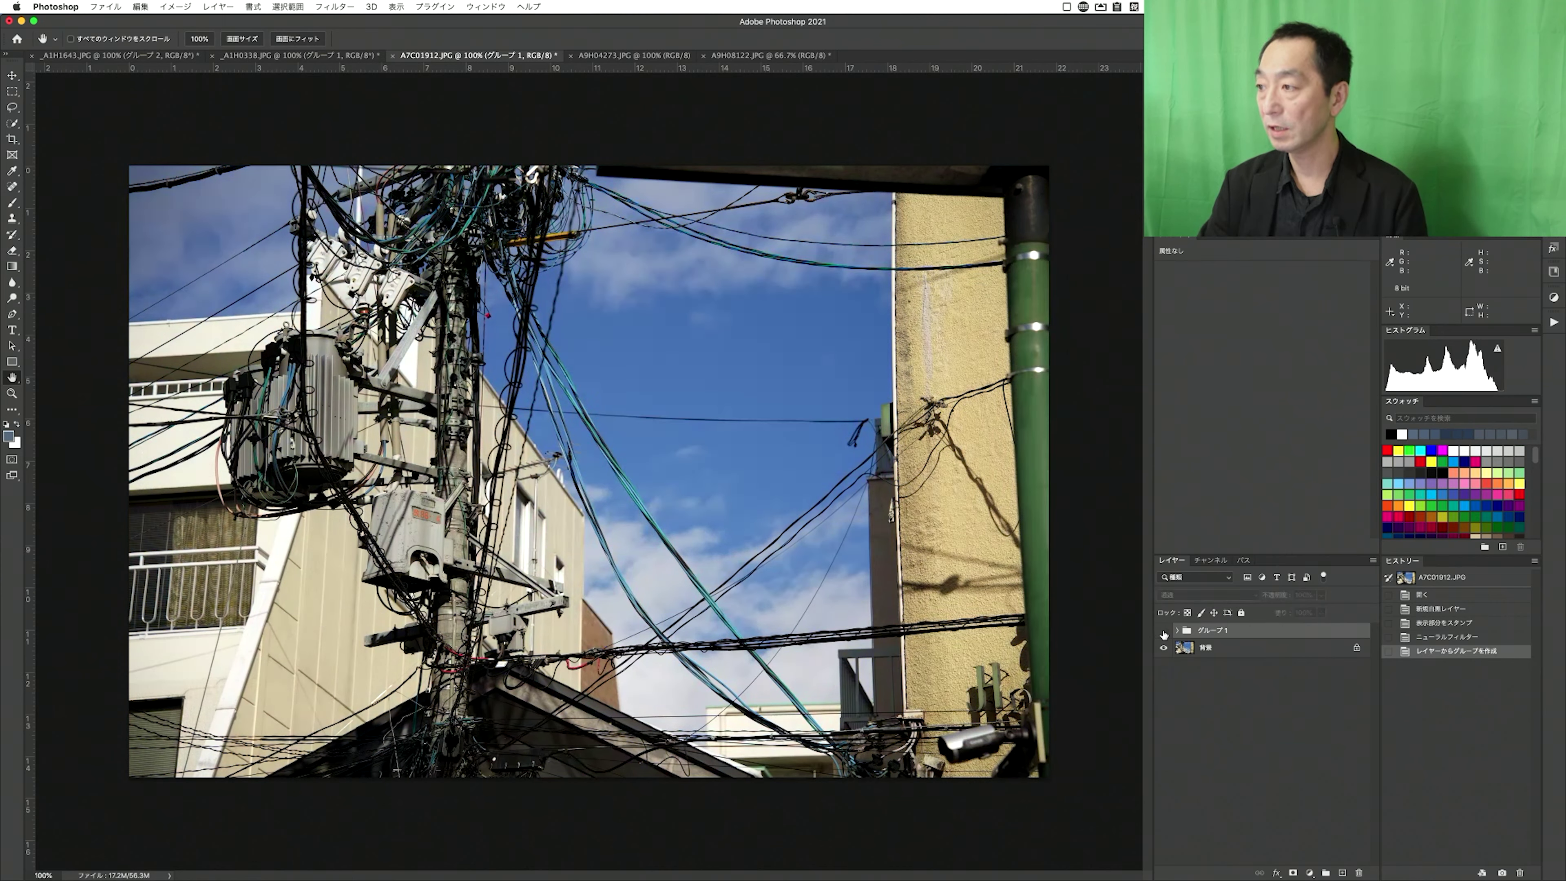
left_click(1164, 630)
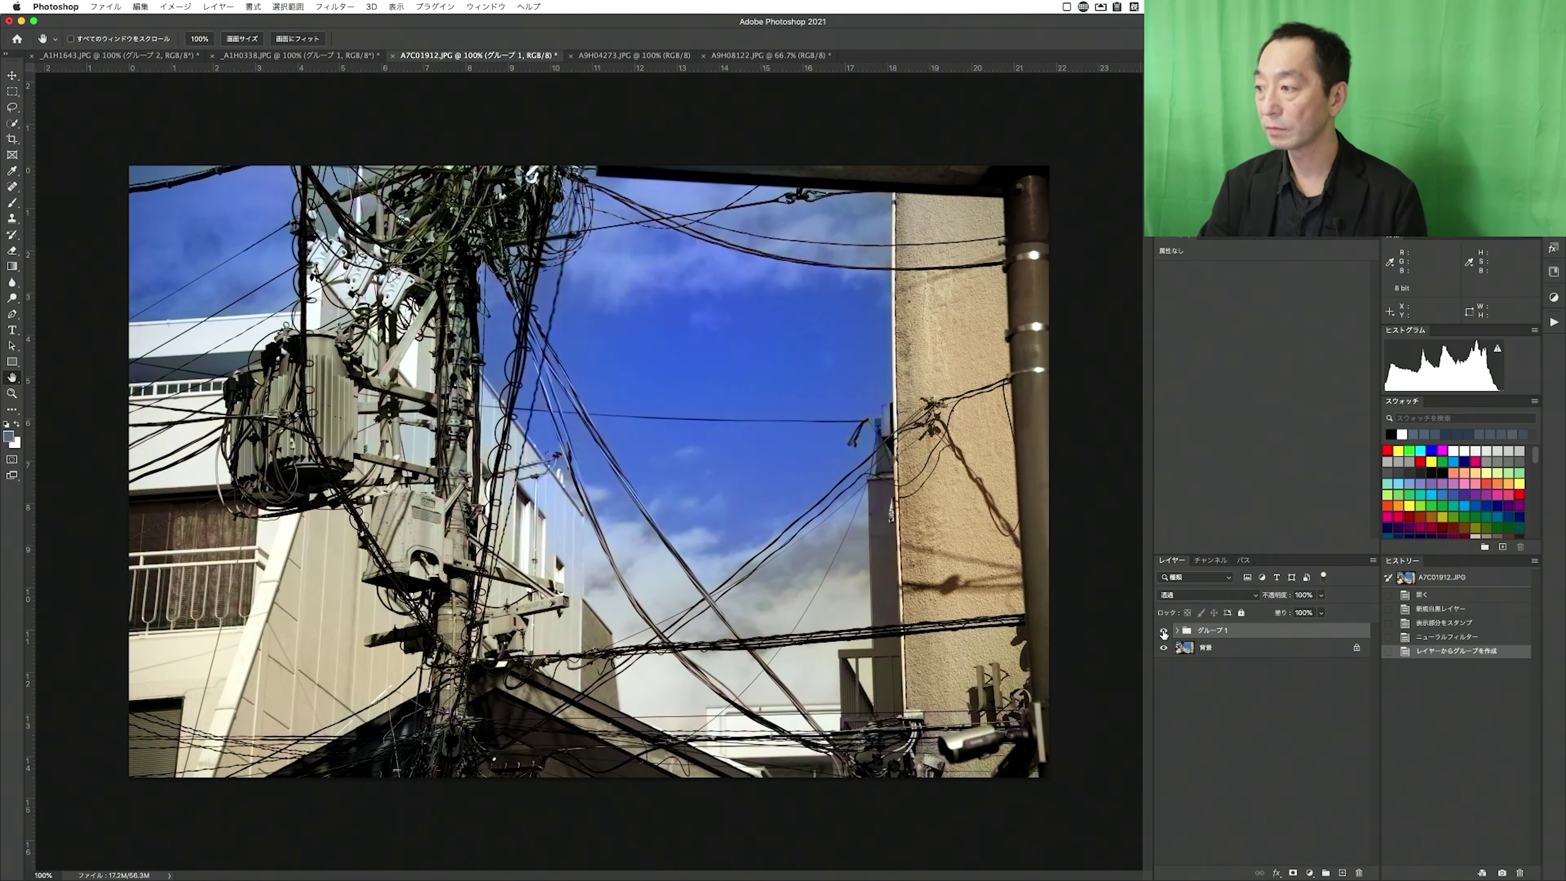
left_click(1164, 630)
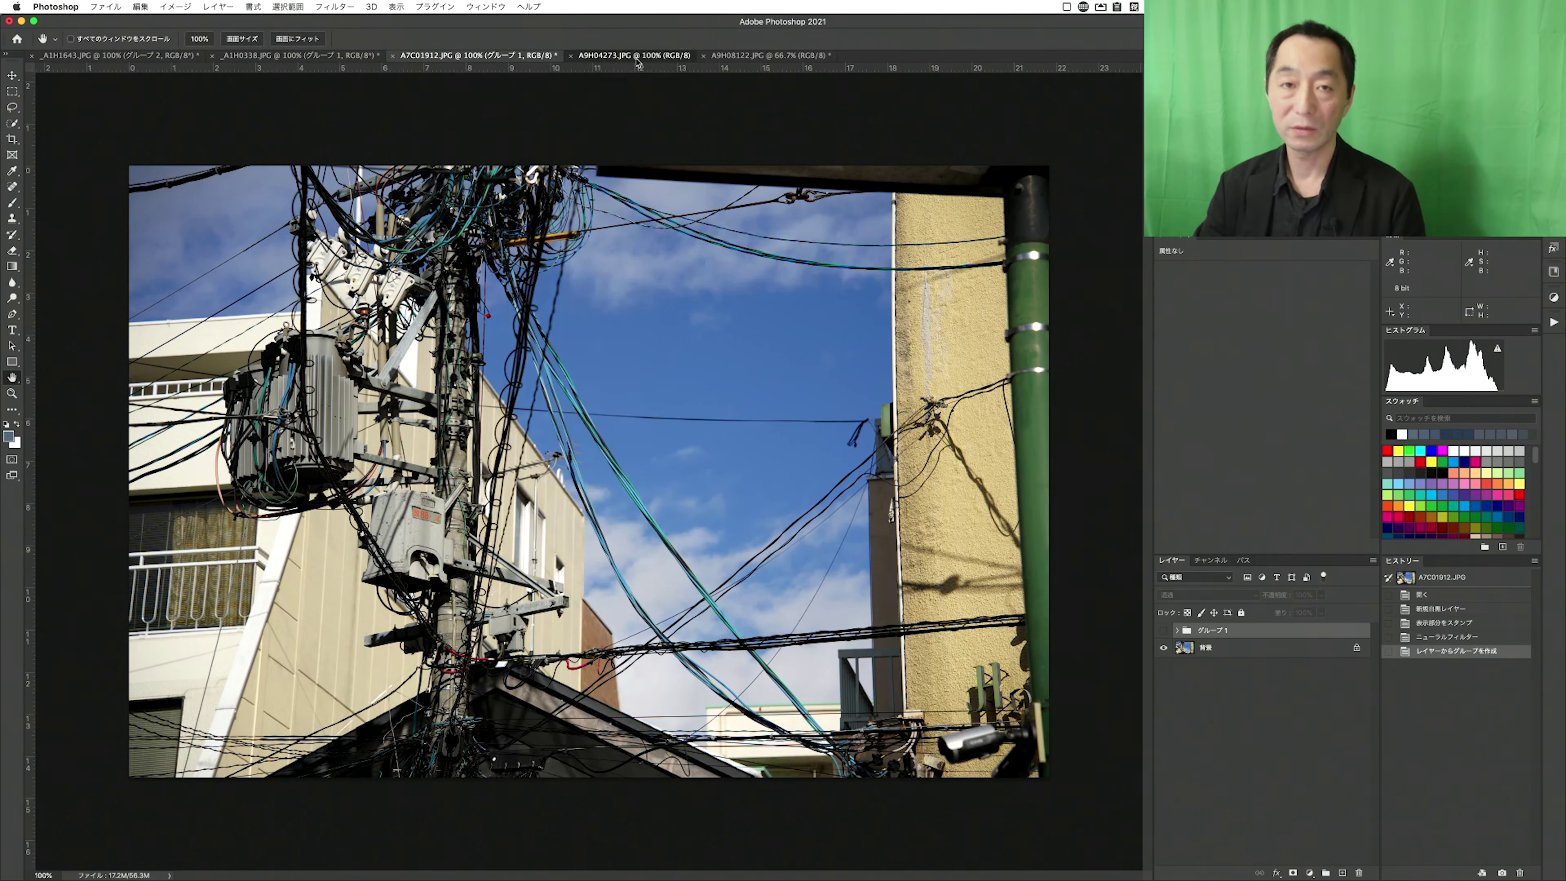
- On A9H04273.JPG, add a Curves adjustment layer with a brightening RGB S-curve
left_click(637, 55)
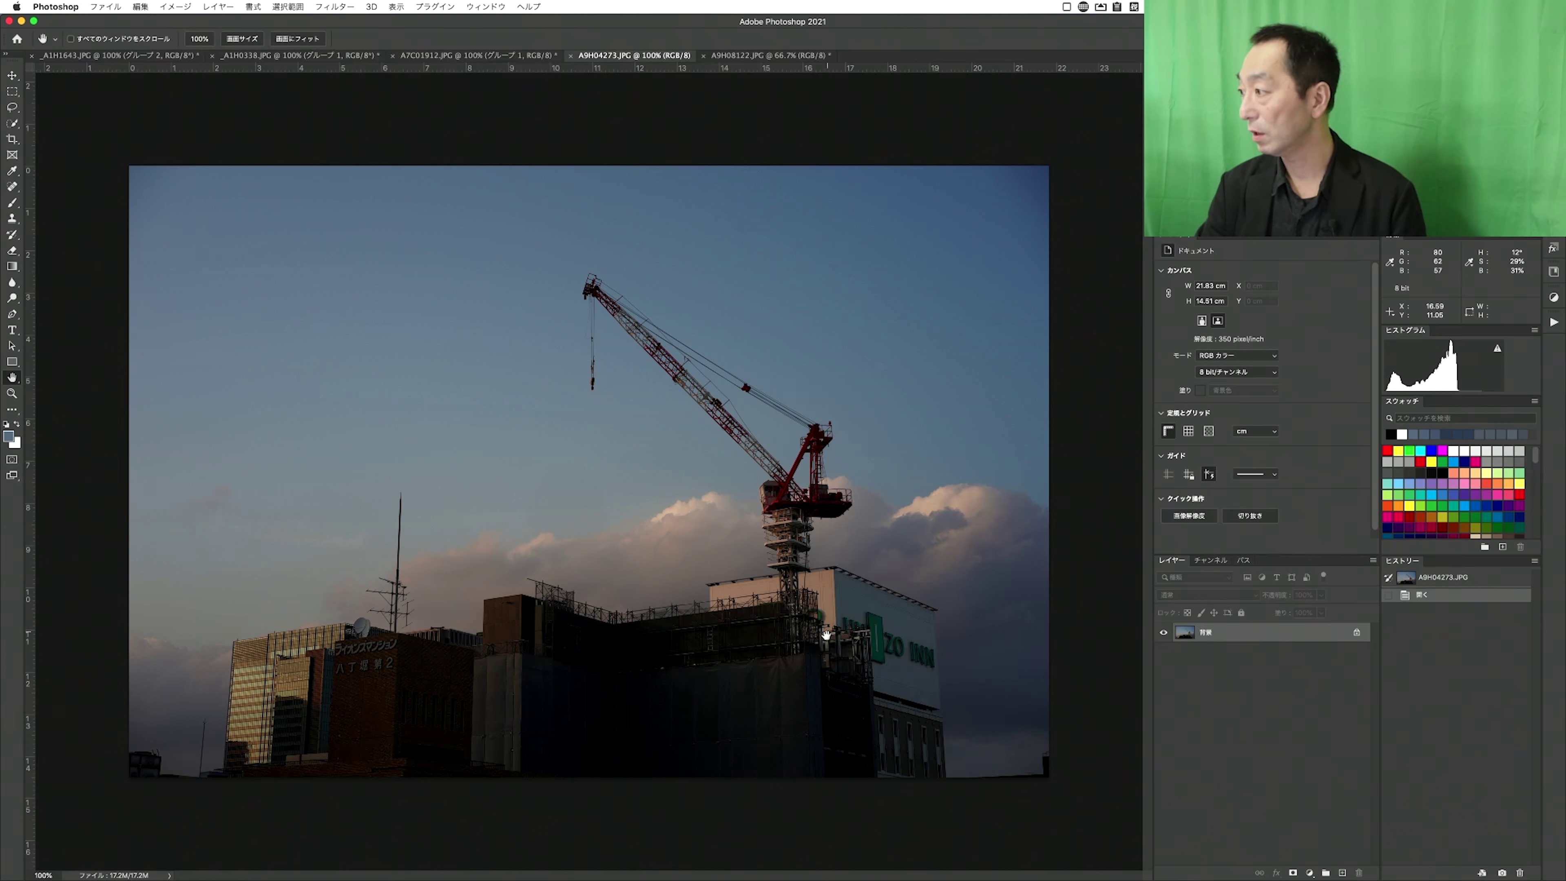
left_click(1310, 873)
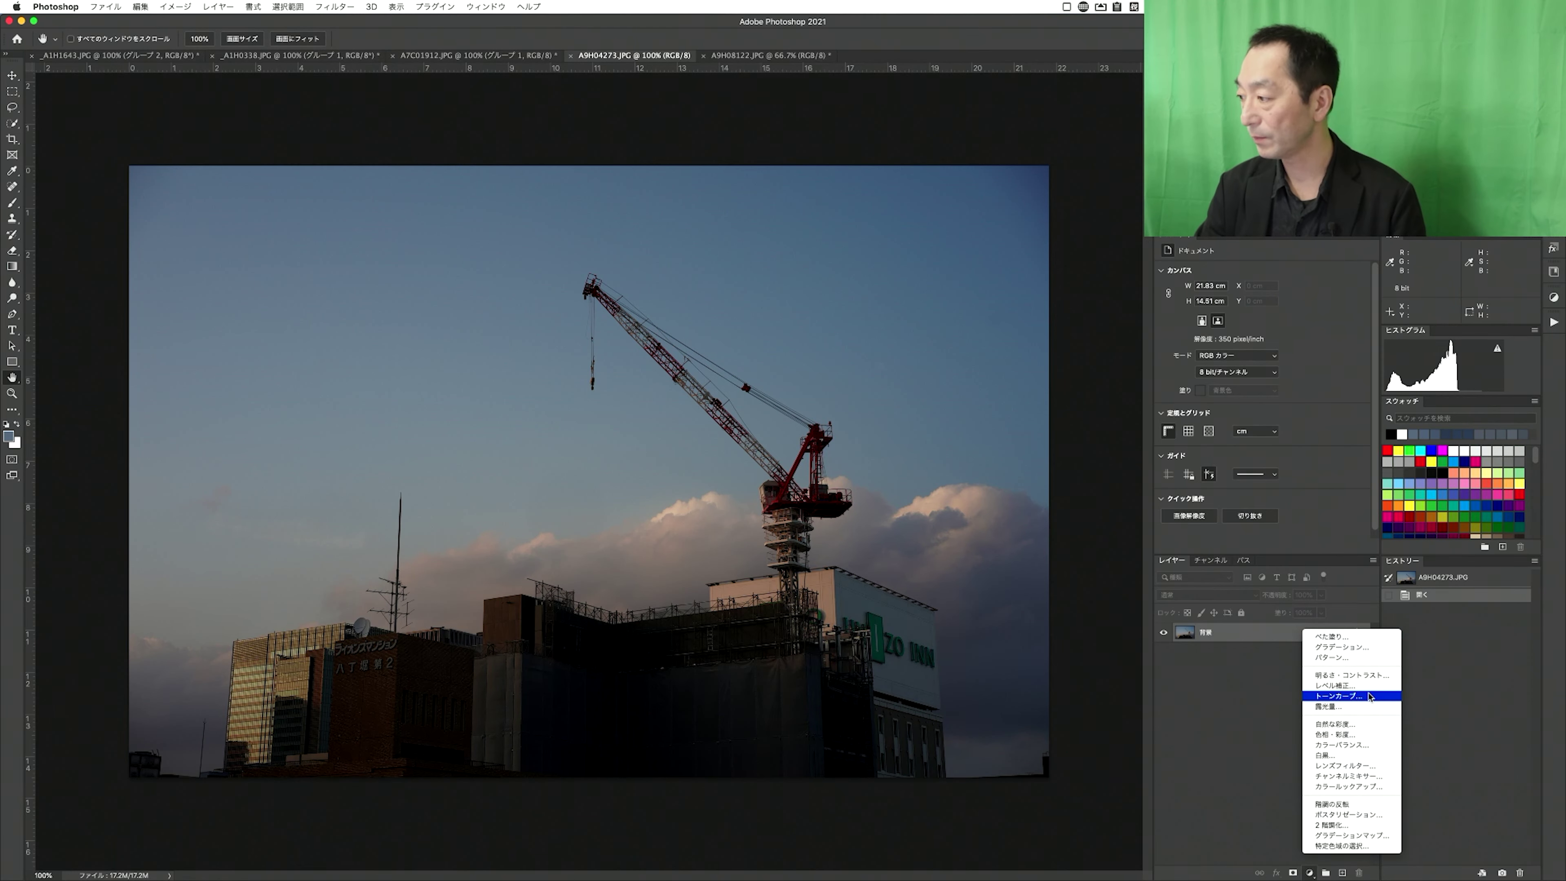
left_click(1360, 697)
left_click_drag(1267, 374, 1267, 351)
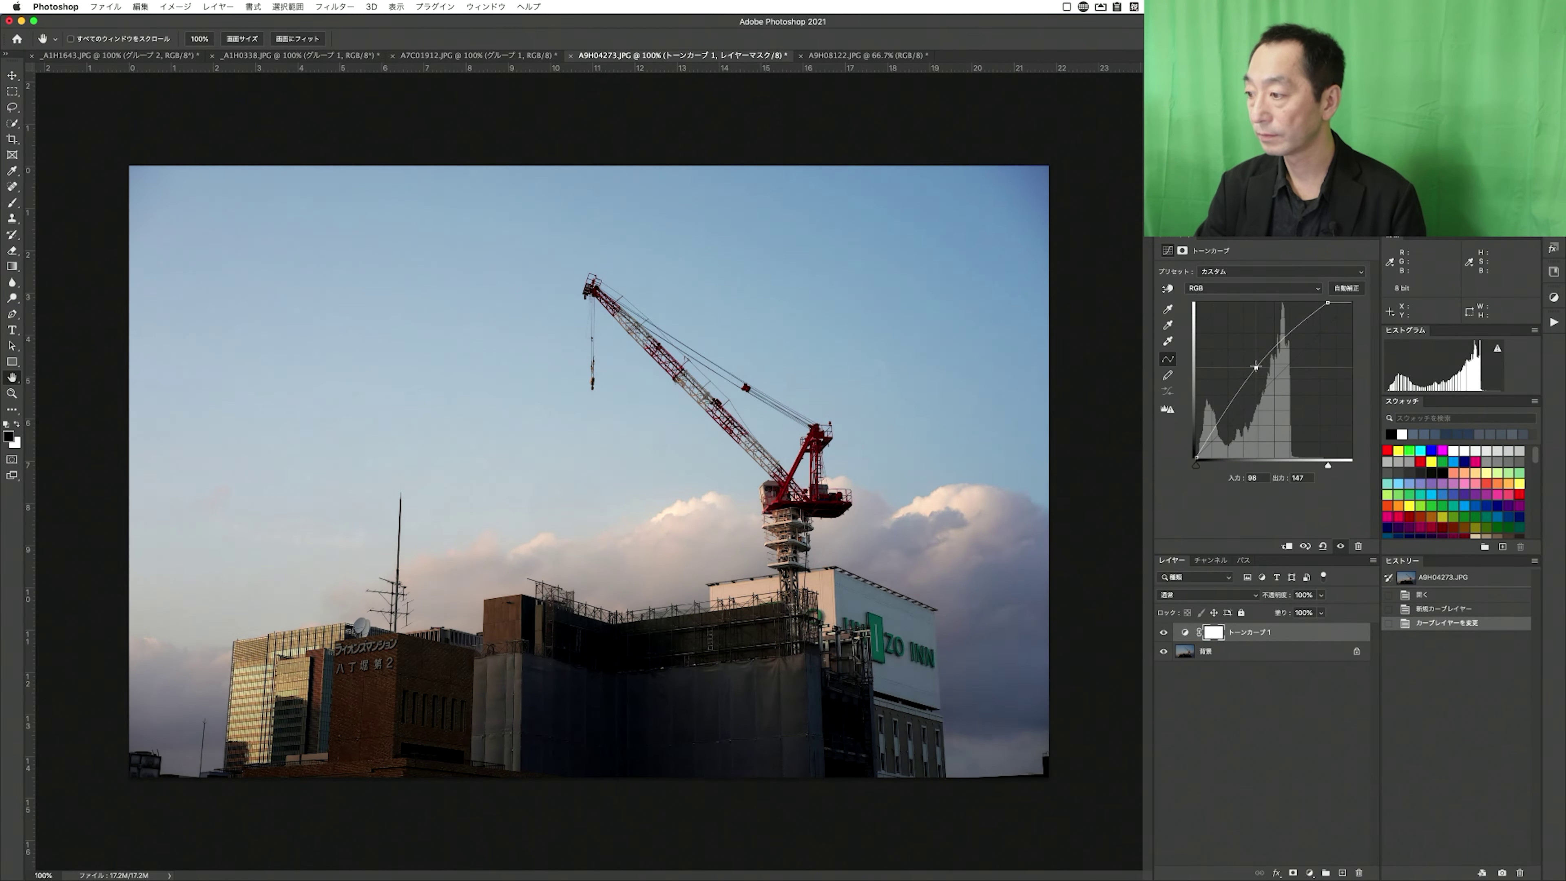
left_click_drag(1229, 412, 1222, 419)
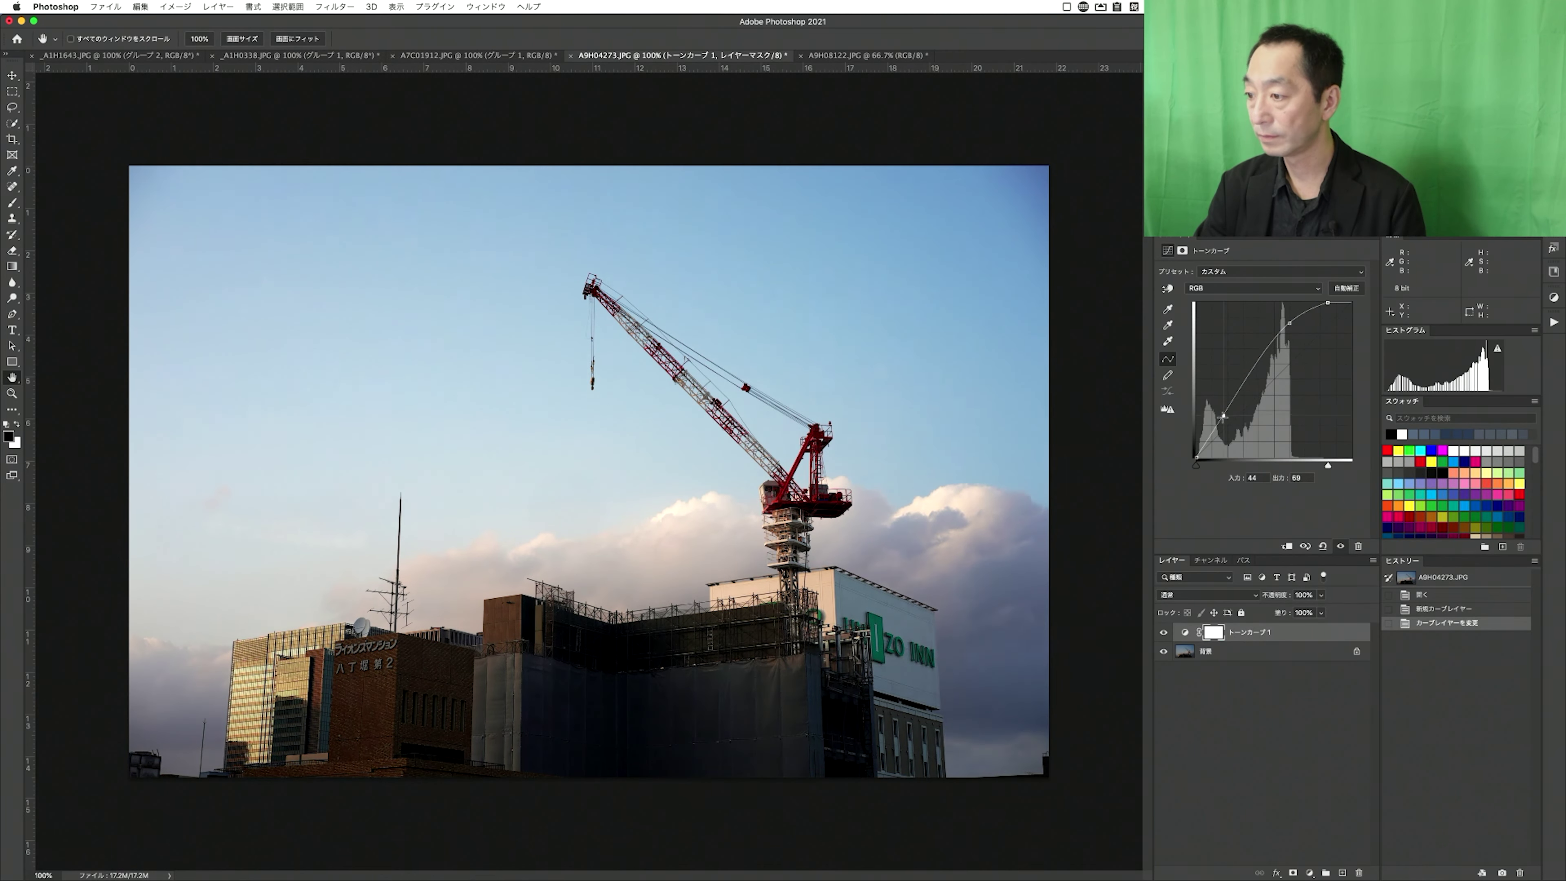
- Adjust the Red and Green channel curves to give the sky a pinkish tint
left_click(1248, 289)
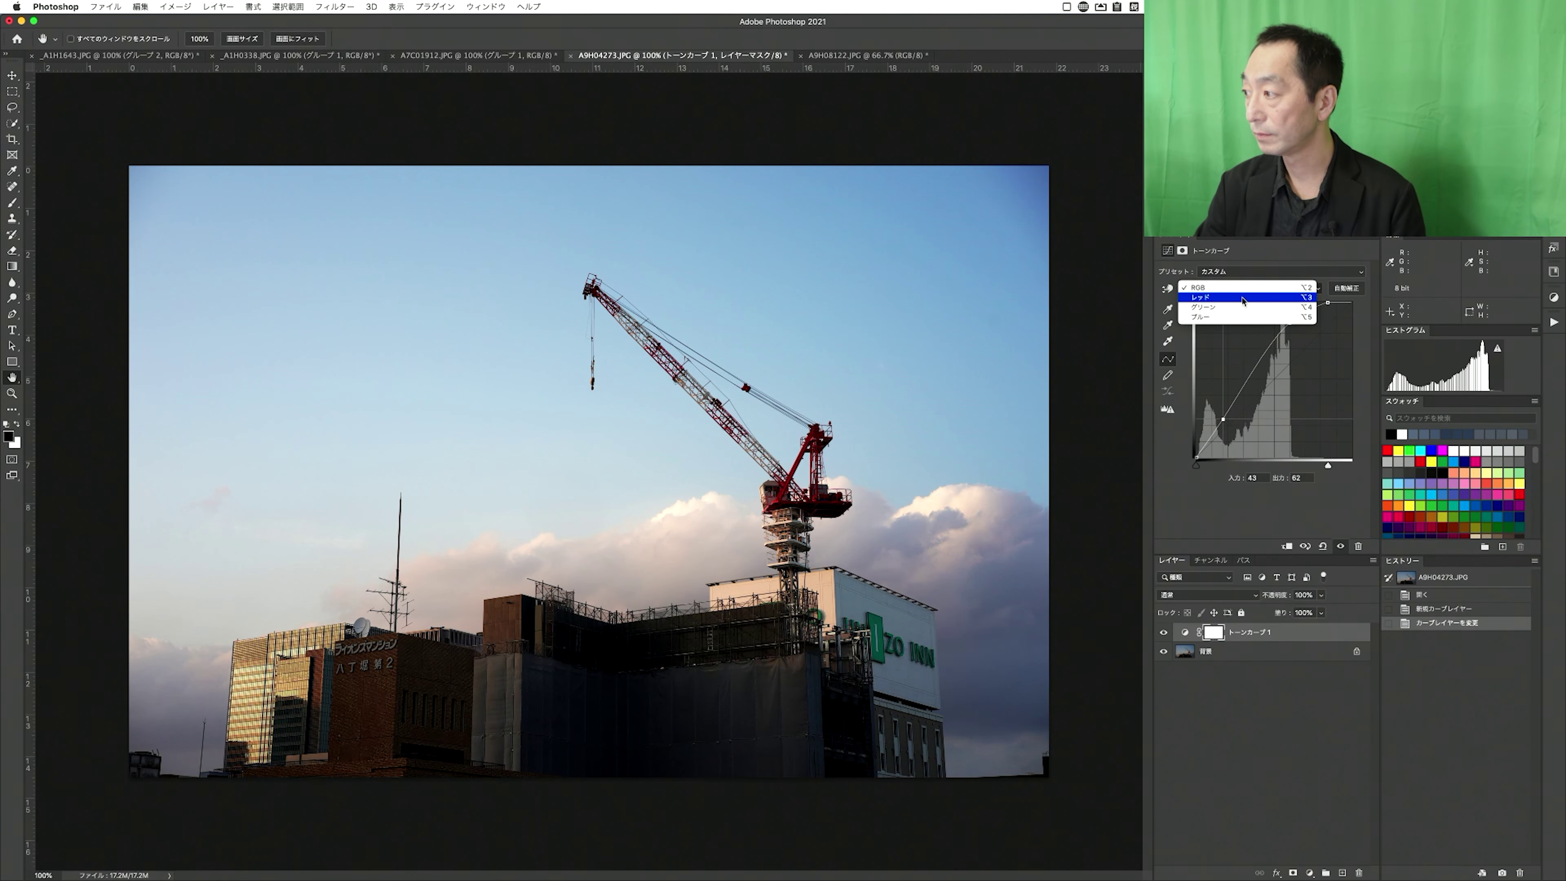
left_click(1252, 301)
left_click(1275, 285)
left_click(1274, 299)
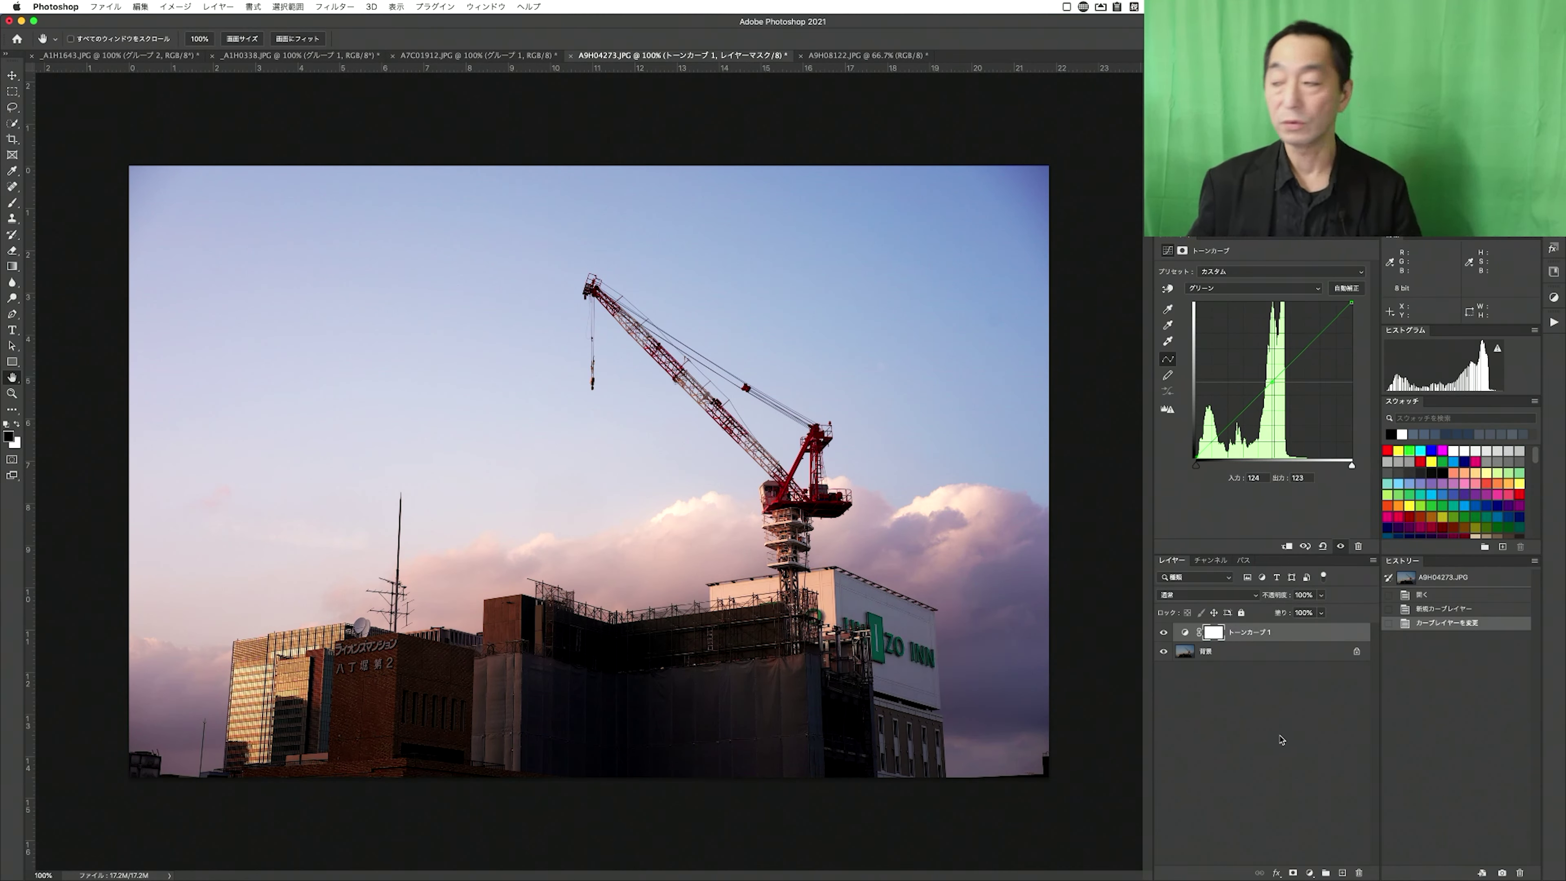
- Add a Black & White adjustment with Red 104, Blue -26, Magenta 50, then stamp visible to レイヤー1
left_click(1310, 873)
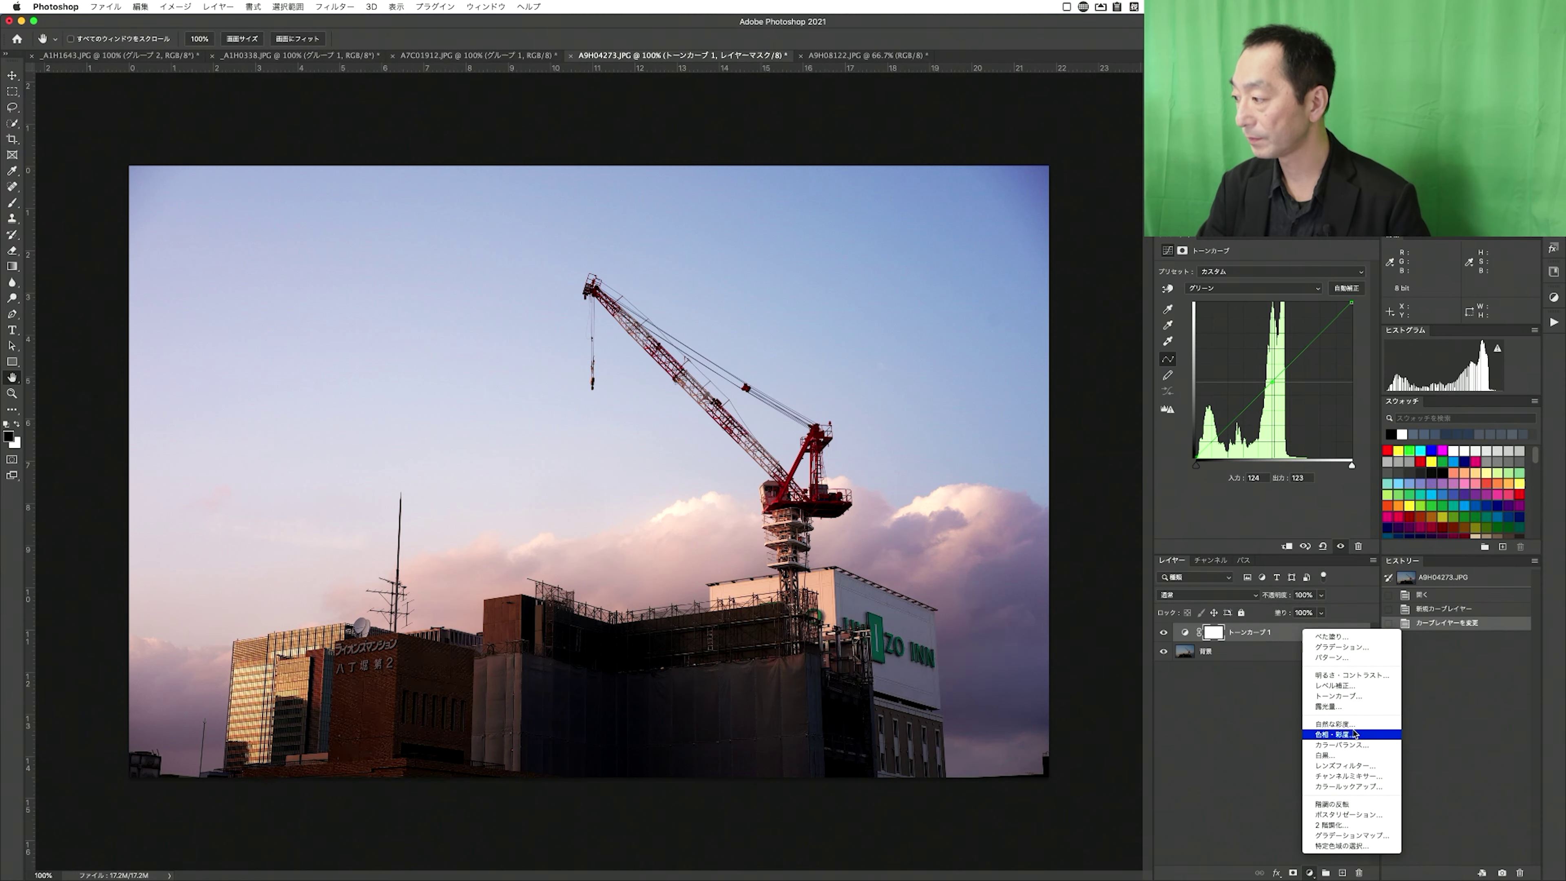
left_click(1344, 755)
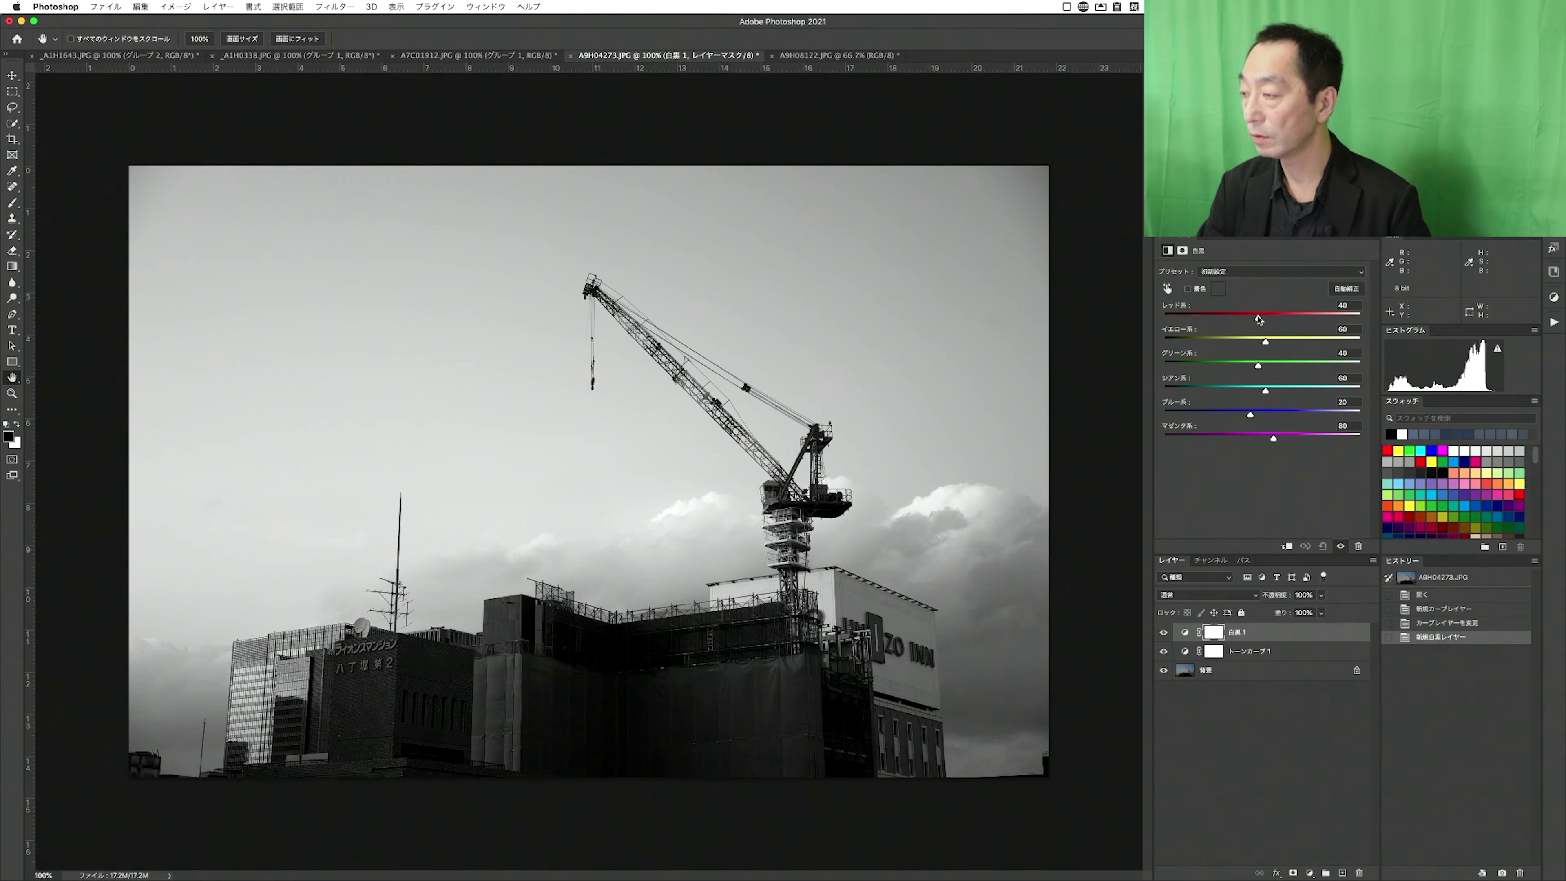
left_click_drag(1258, 319, 1288, 318)
mouse_move(1250, 414)
left_mouse_down()
mouse_move(1232, 414)
mouse_move(1229, 389)
mouse_move(1244, 390)
mouse_move(1262, 436)
left_mouse_up()
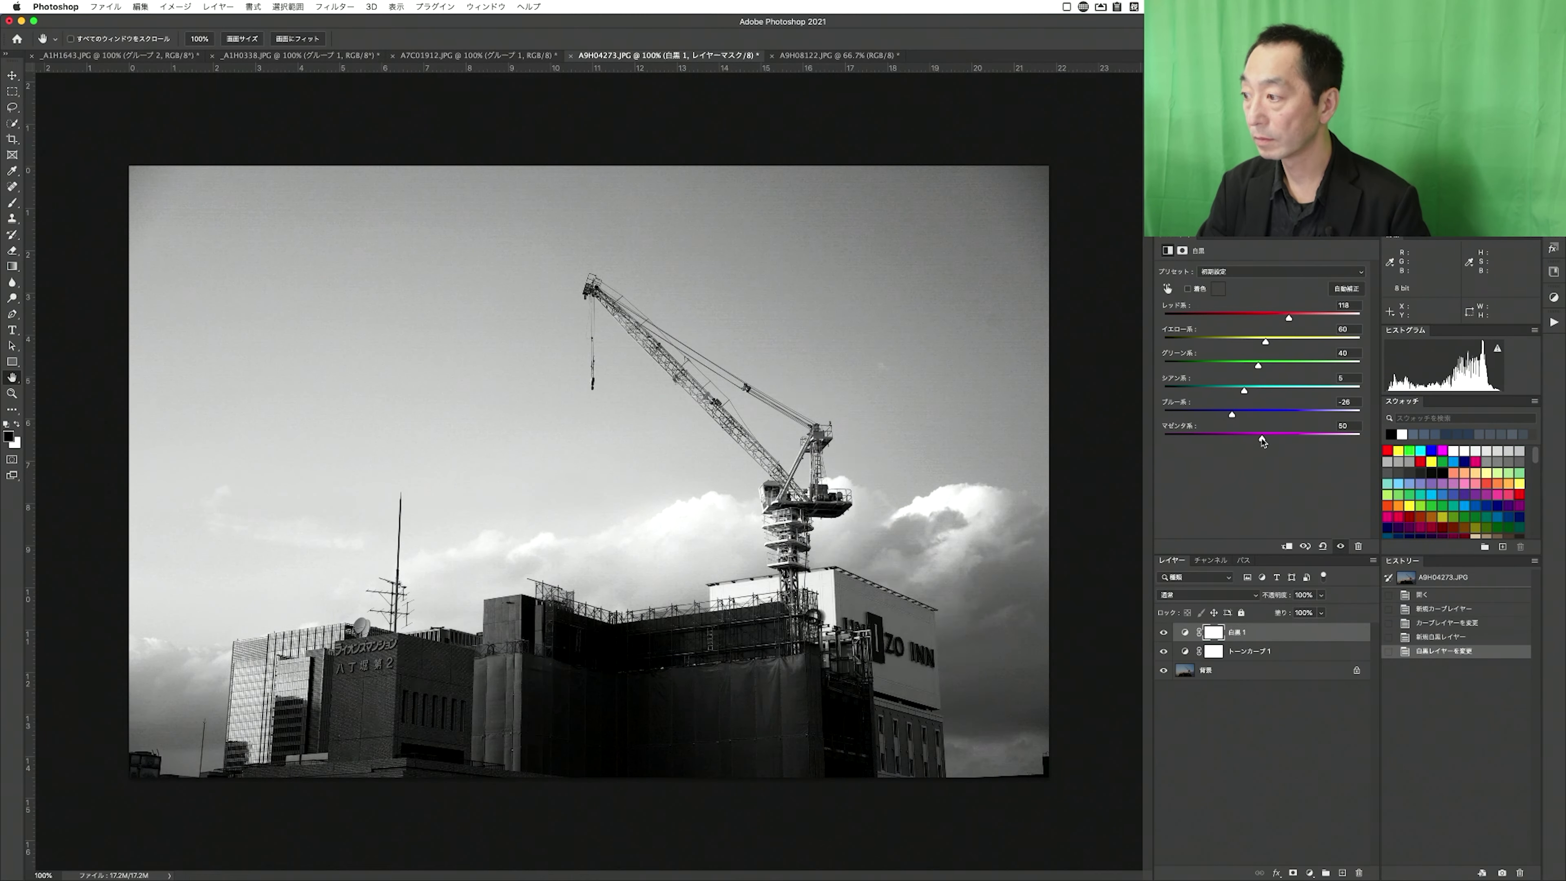
left_click_drag(1288, 318, 1282, 319)
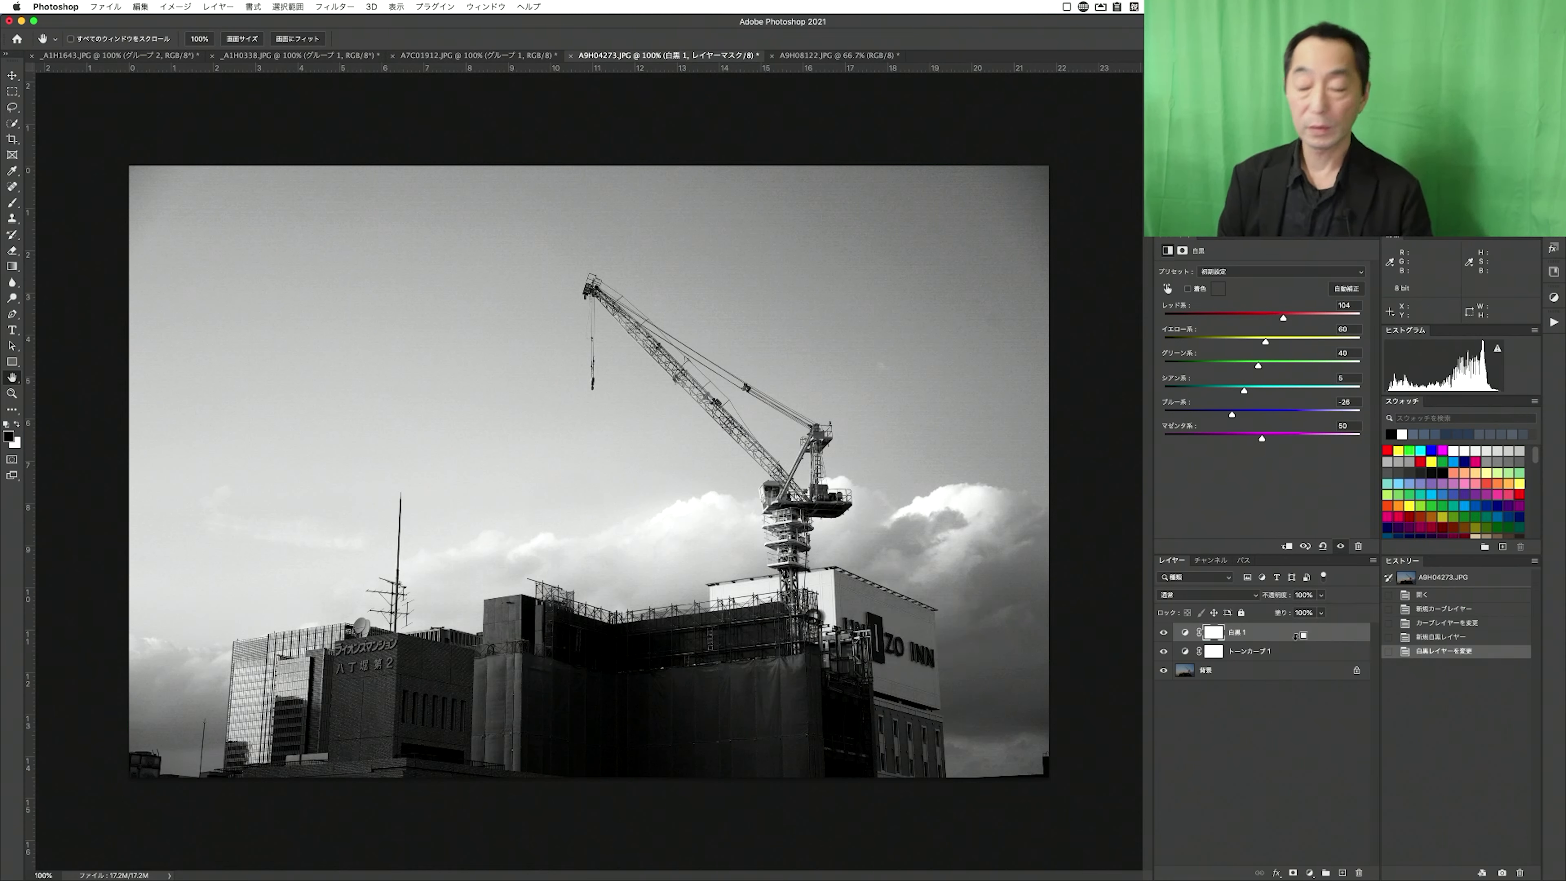
key("super+alt+shift+e")
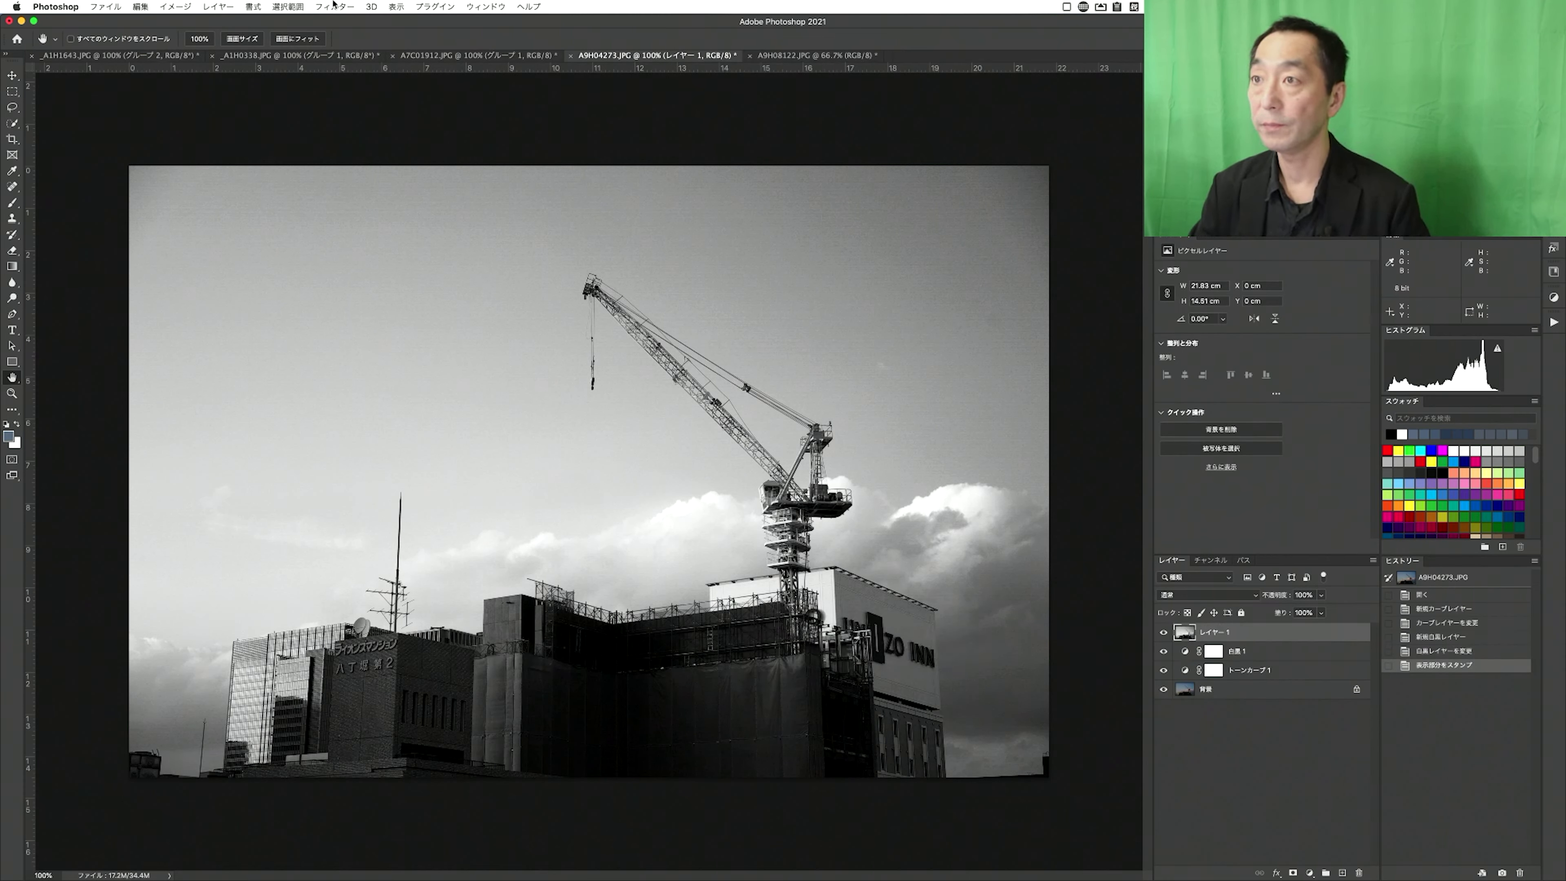
left_click(333, 5)
- Enable Neural Filters Colorize, push Blue/Yellow toward yellow and Cyan/Red toward red, output to a new layer
left_click(340, 60)
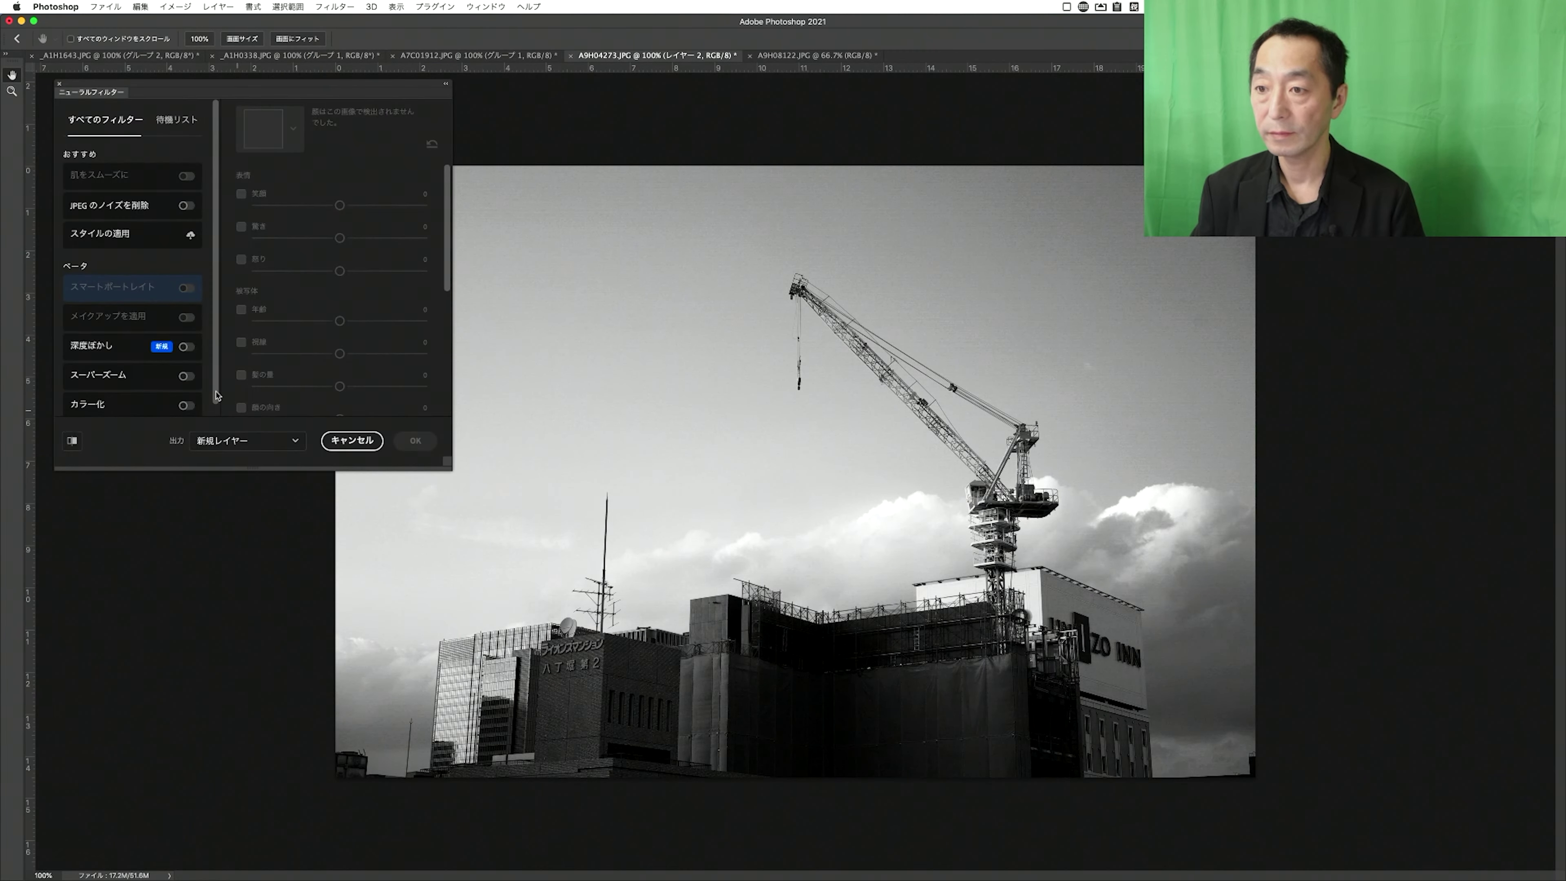
left_click(188, 395)
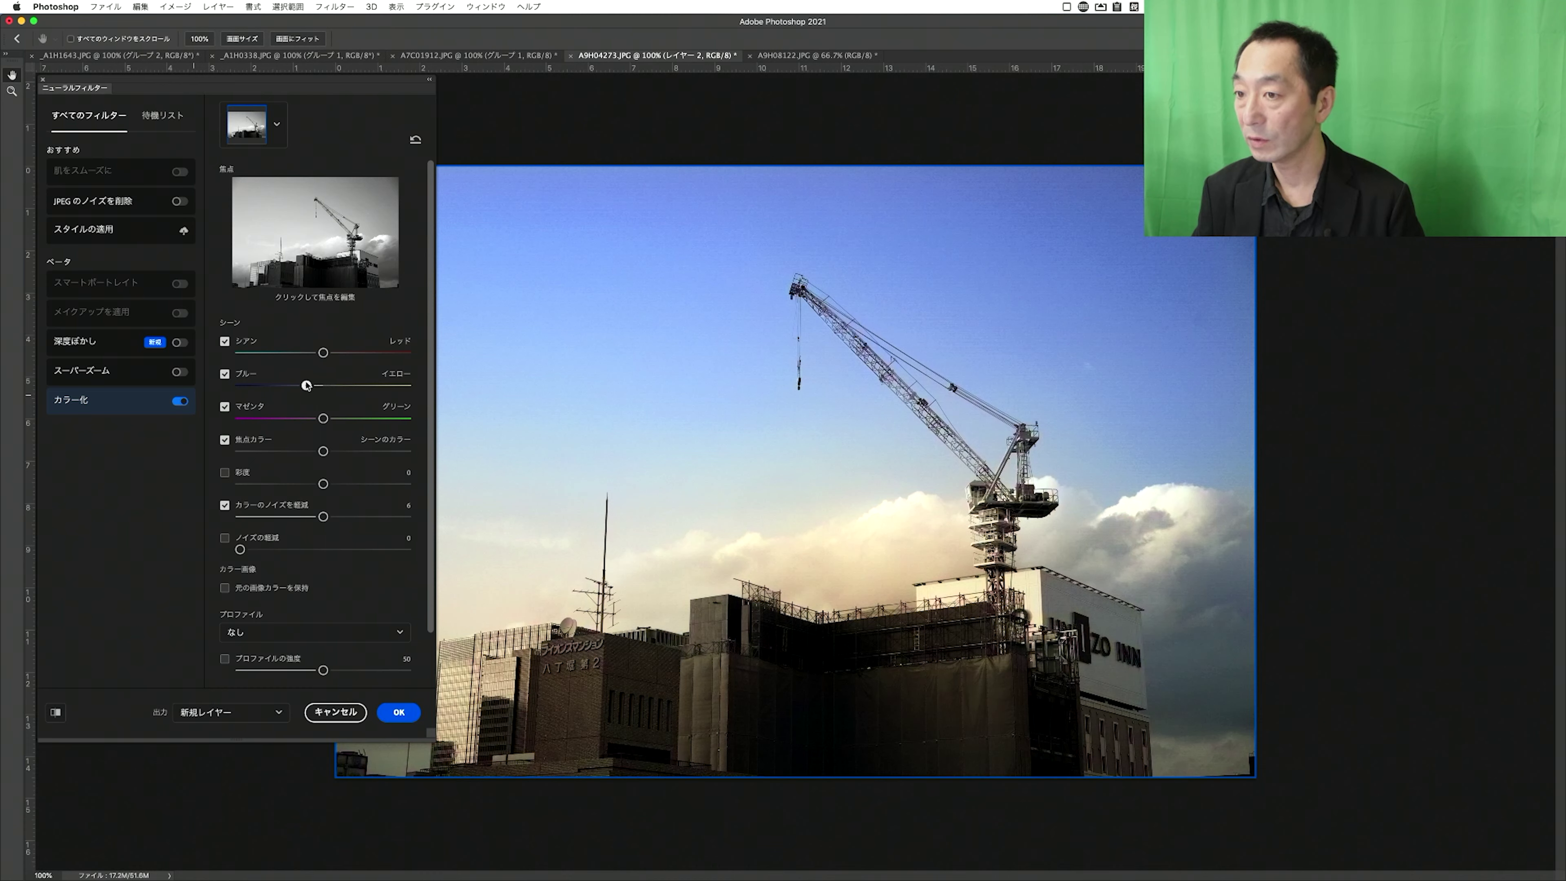
left_click_drag(307, 385, 300, 385)
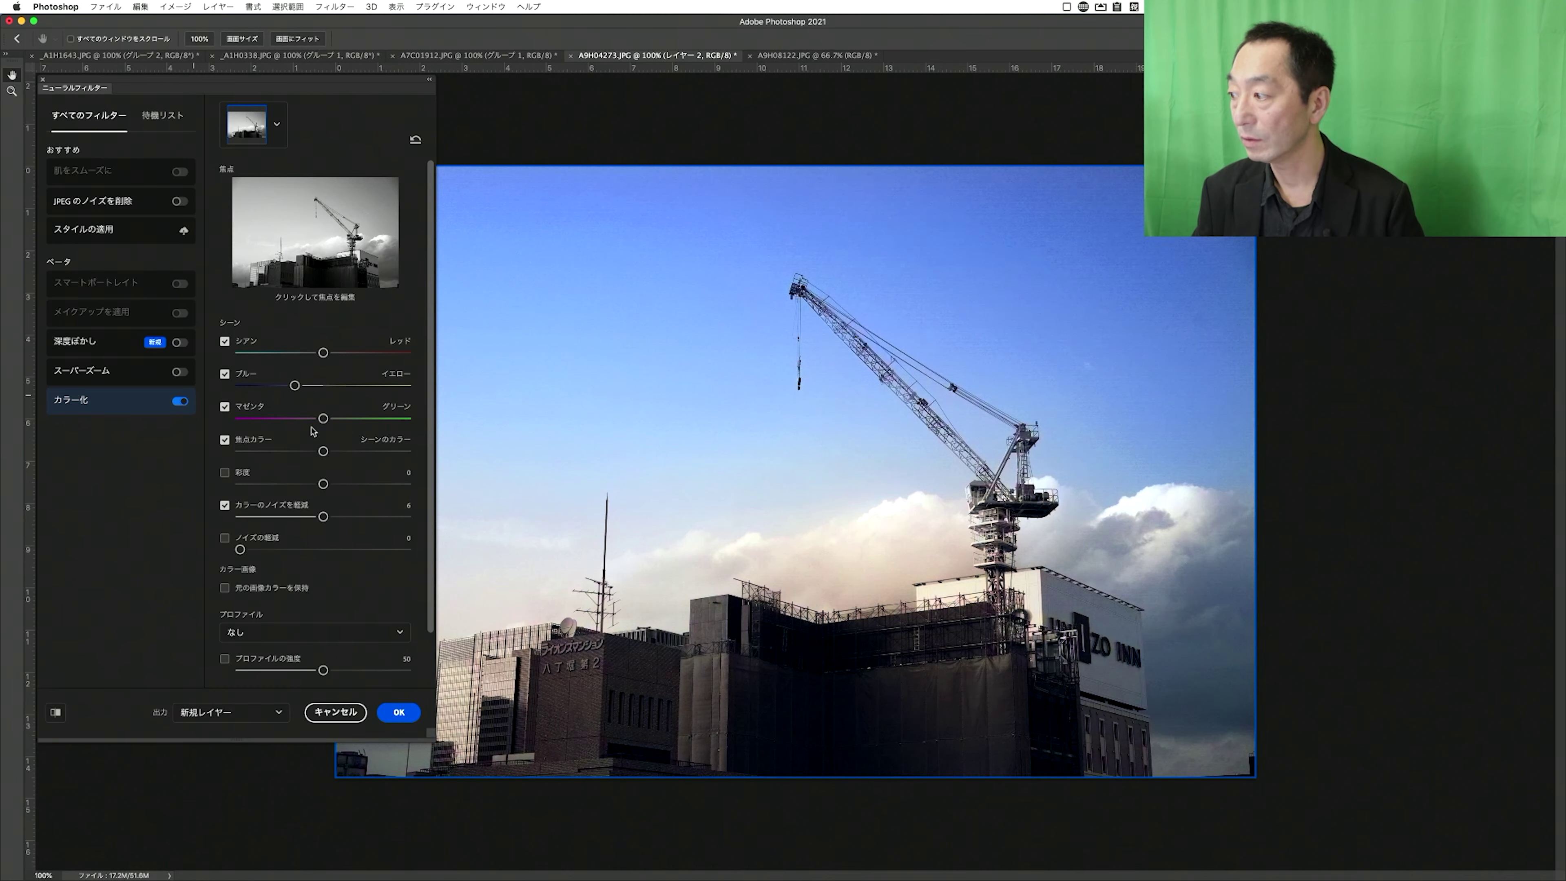
left_click_drag(296, 386, 343, 387)
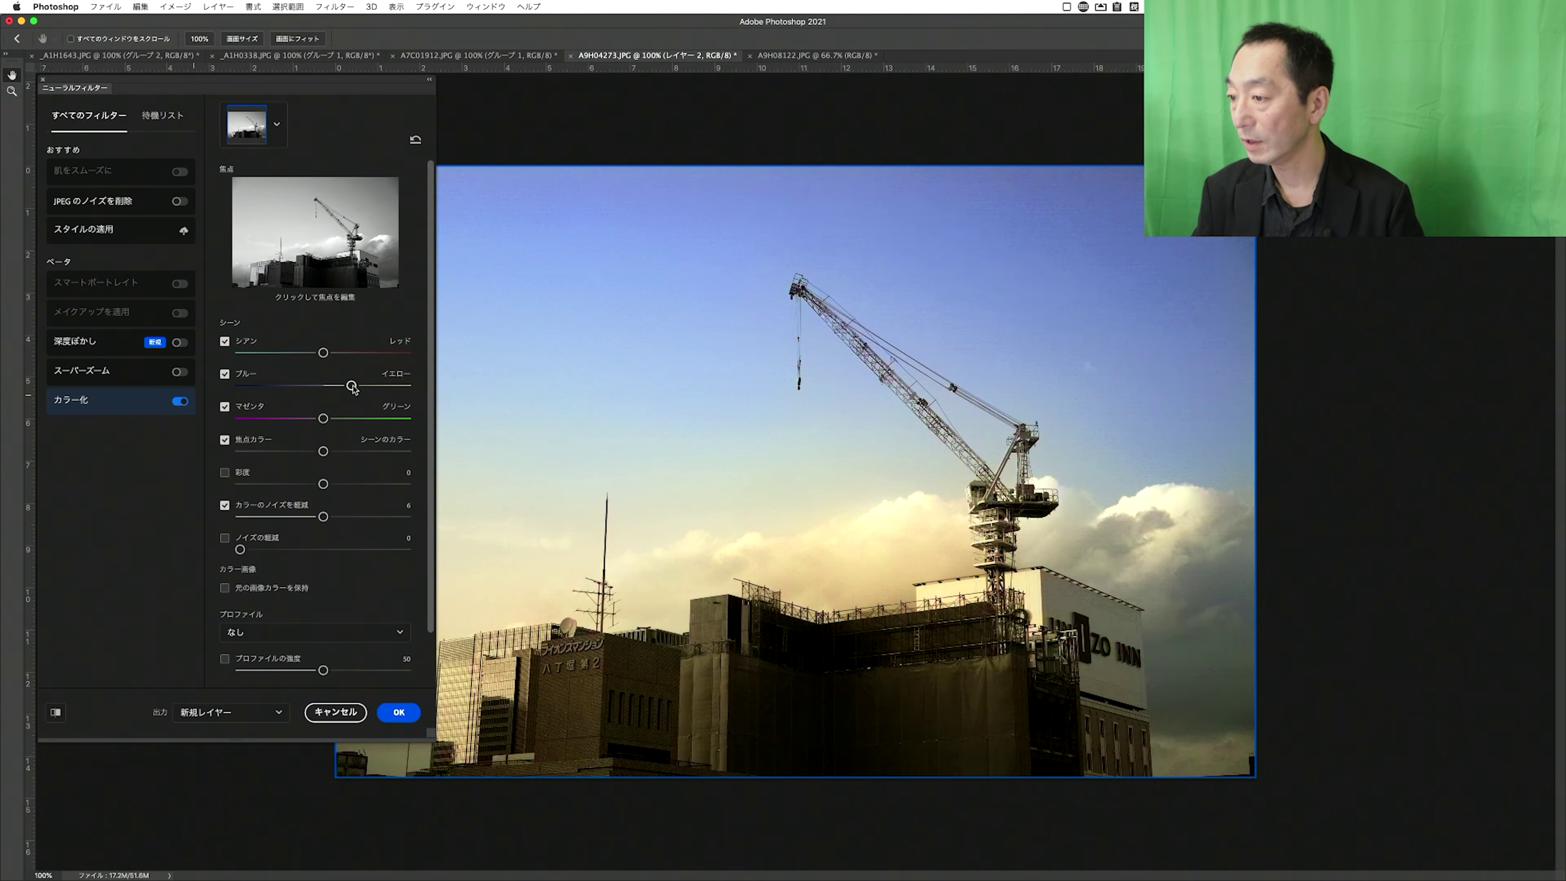
left_click_drag(323, 353, 332, 353)
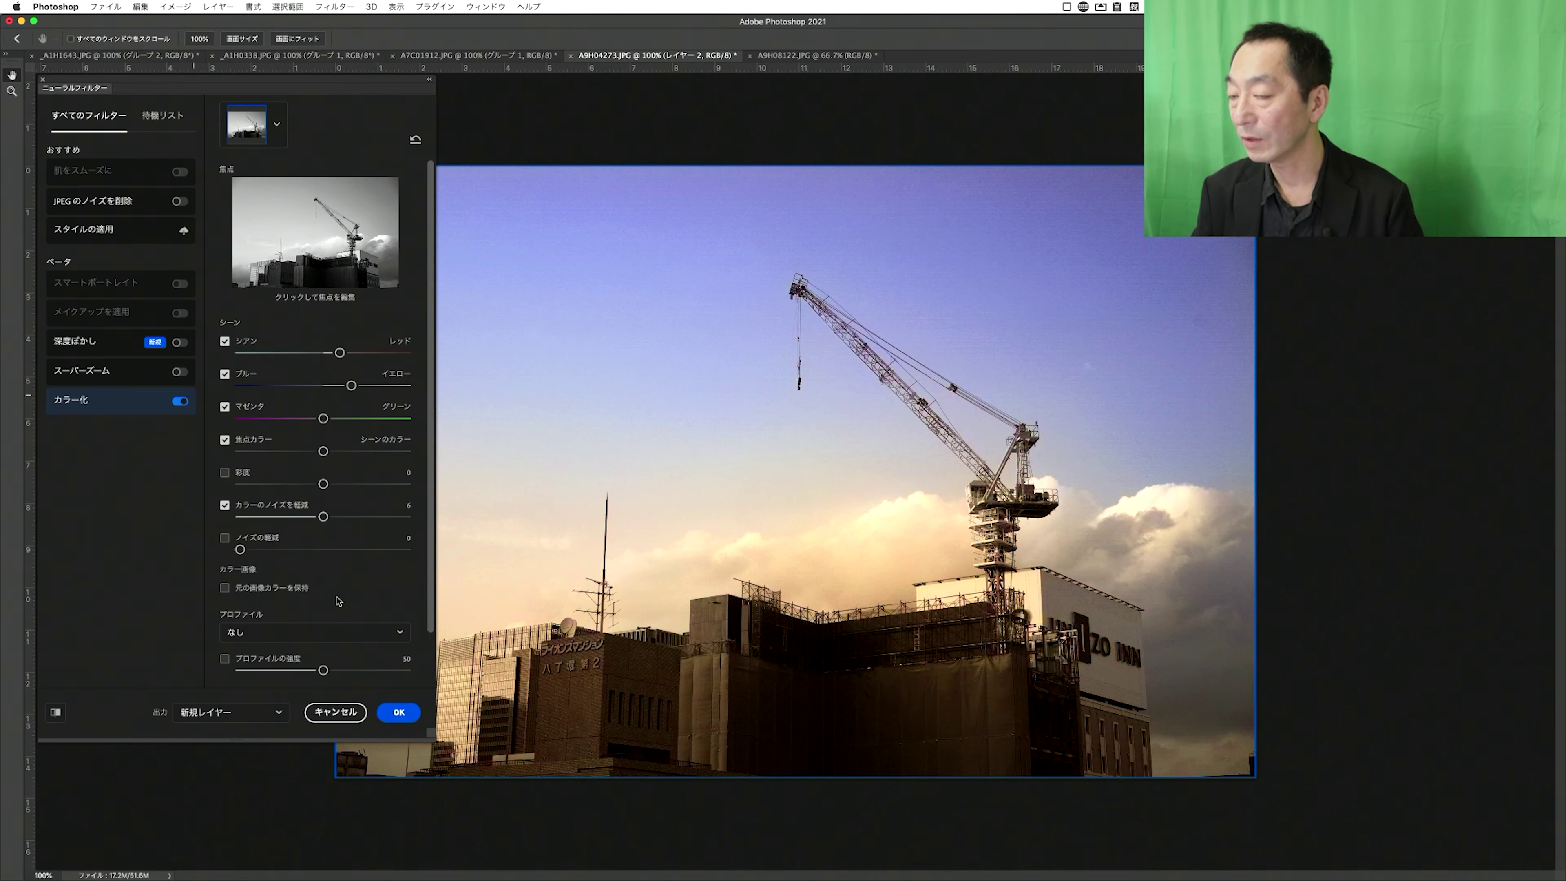
left_click(397, 714)
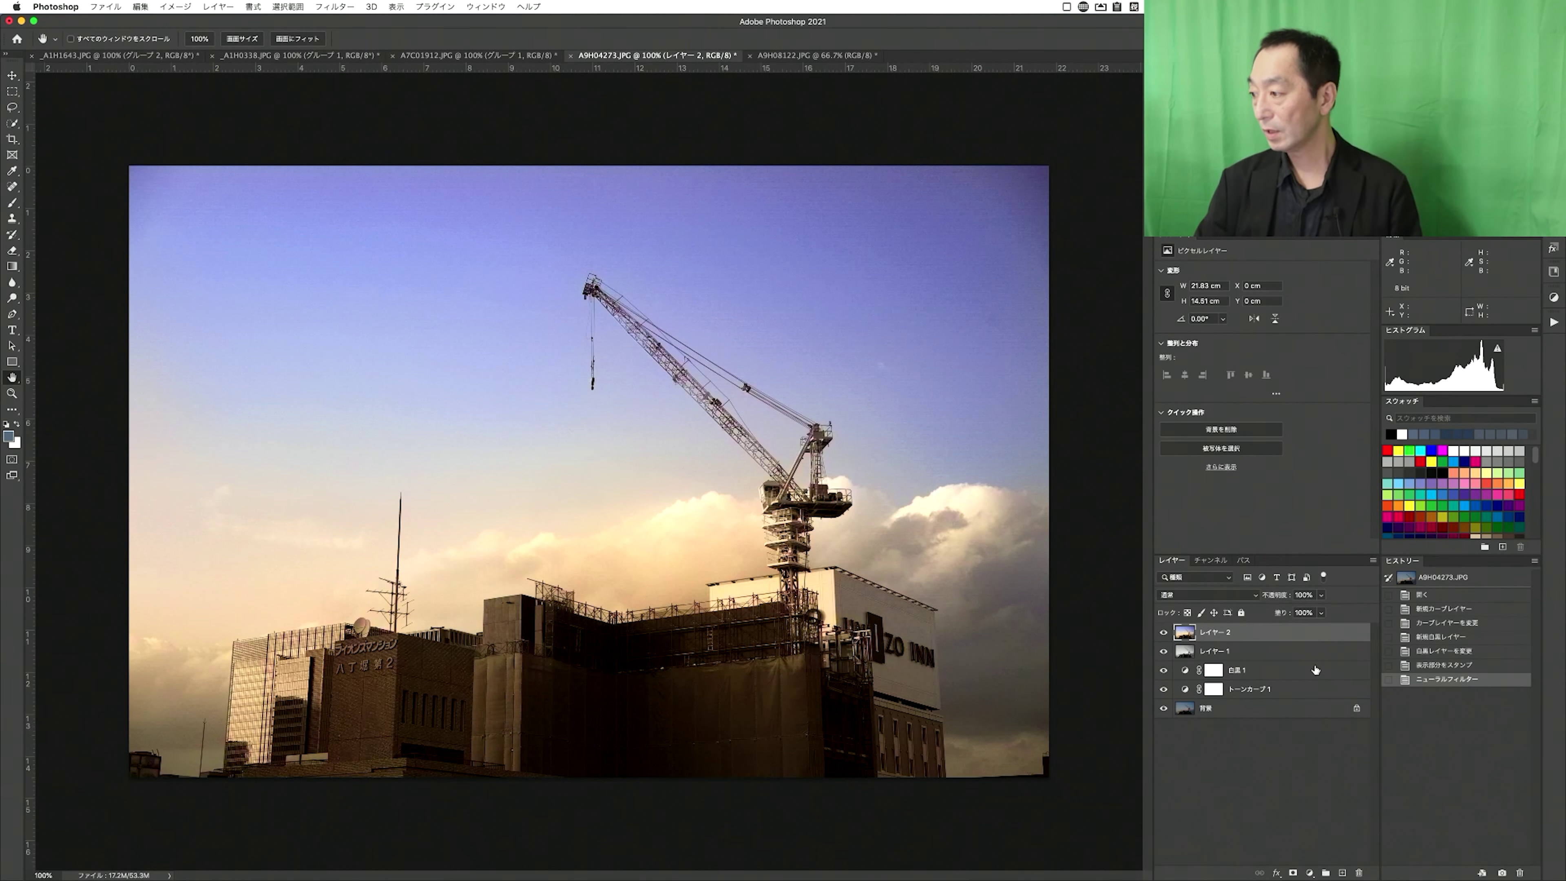
- Group レイヤー2 through トーンカーブ1 into グループ1, then move トーンカーブ1 back out of it
left_click(1304, 696, "shift")
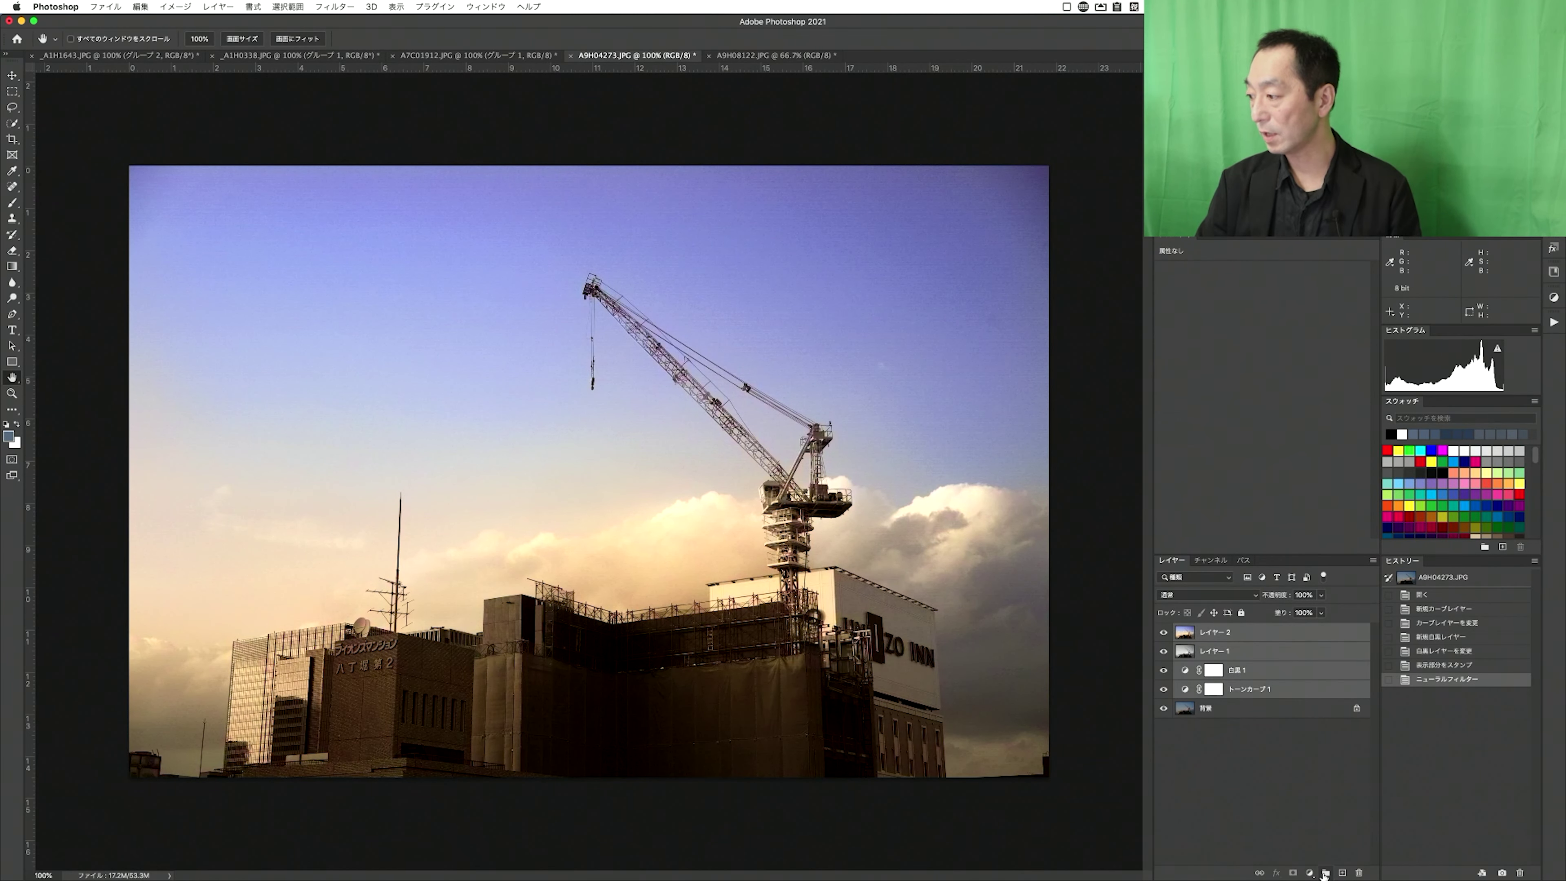
left_click(1325, 873)
left_click_drag(1185, 657, 1184, 645)
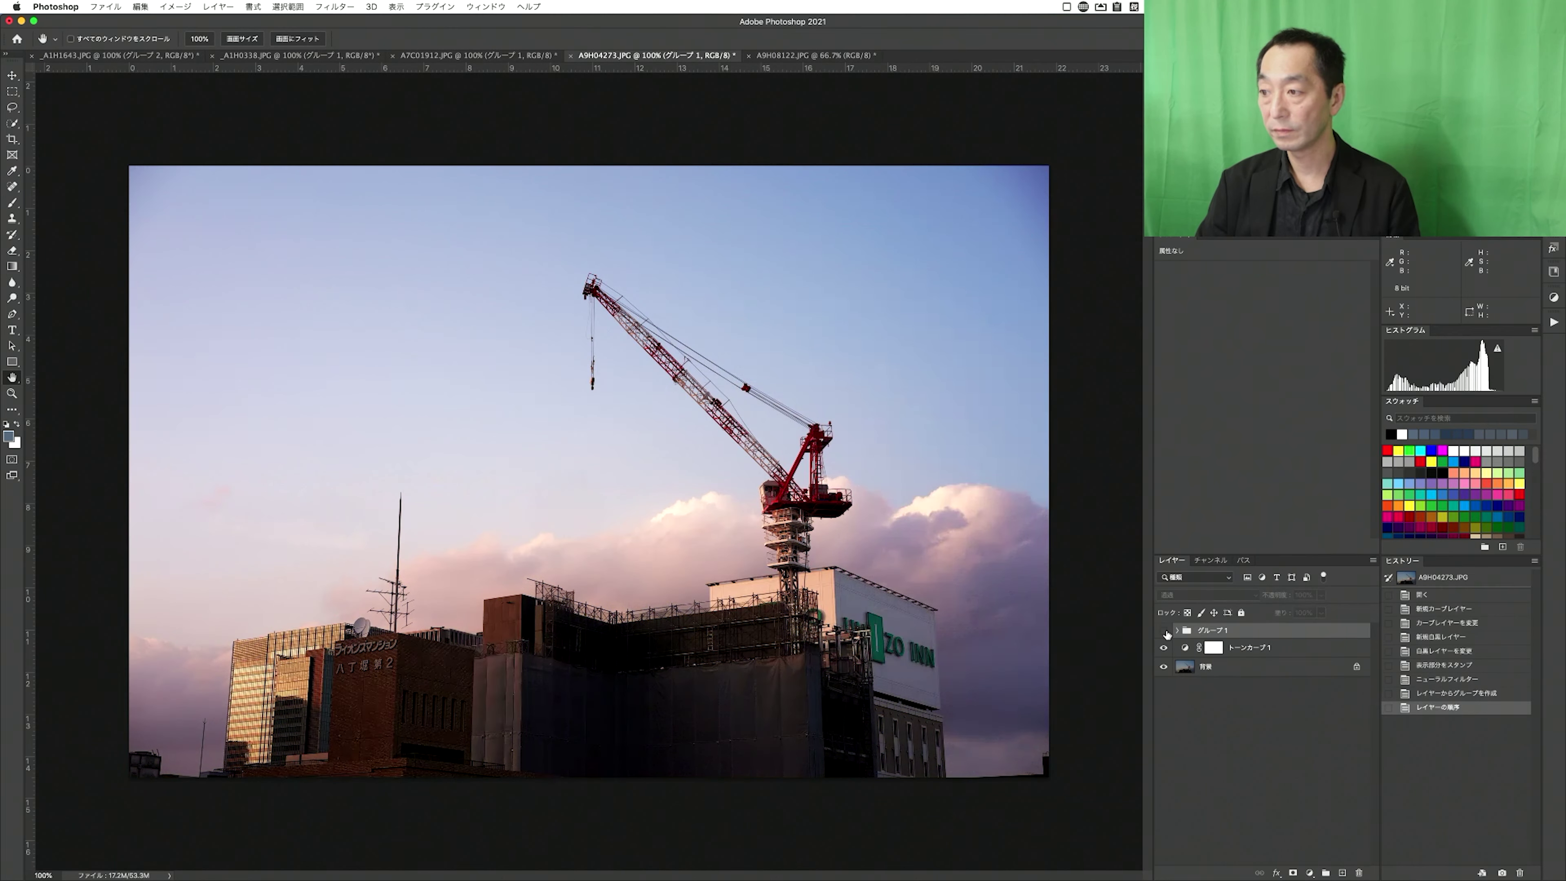
left_click(1164, 631)
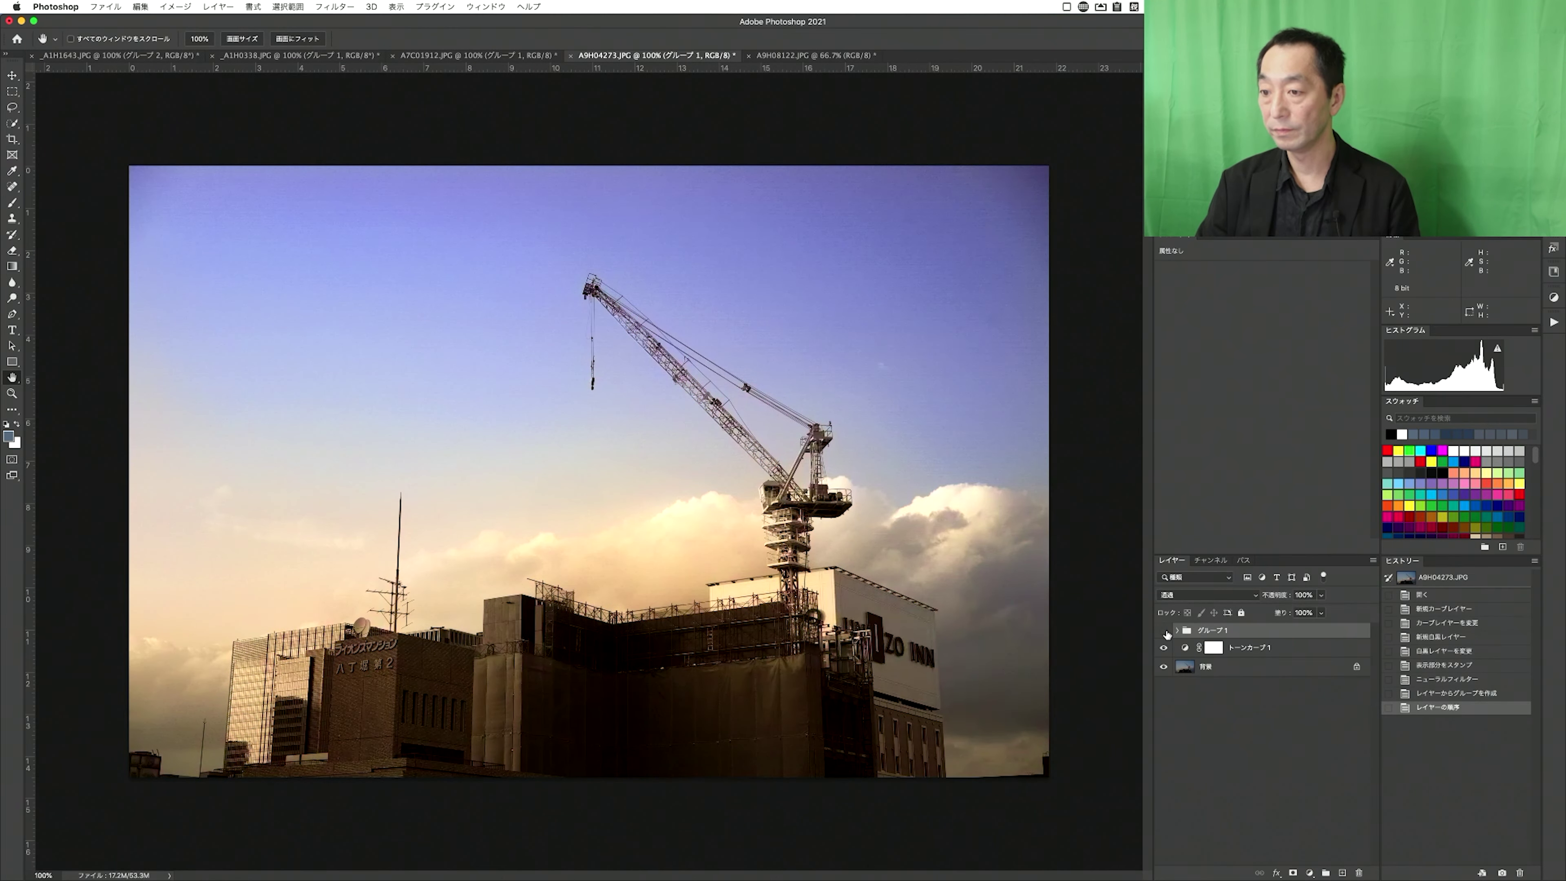
left_click(1165, 631)
- Toggle グループ1 on and off to compare the warm colourised look with the original
left_click(1165, 631)
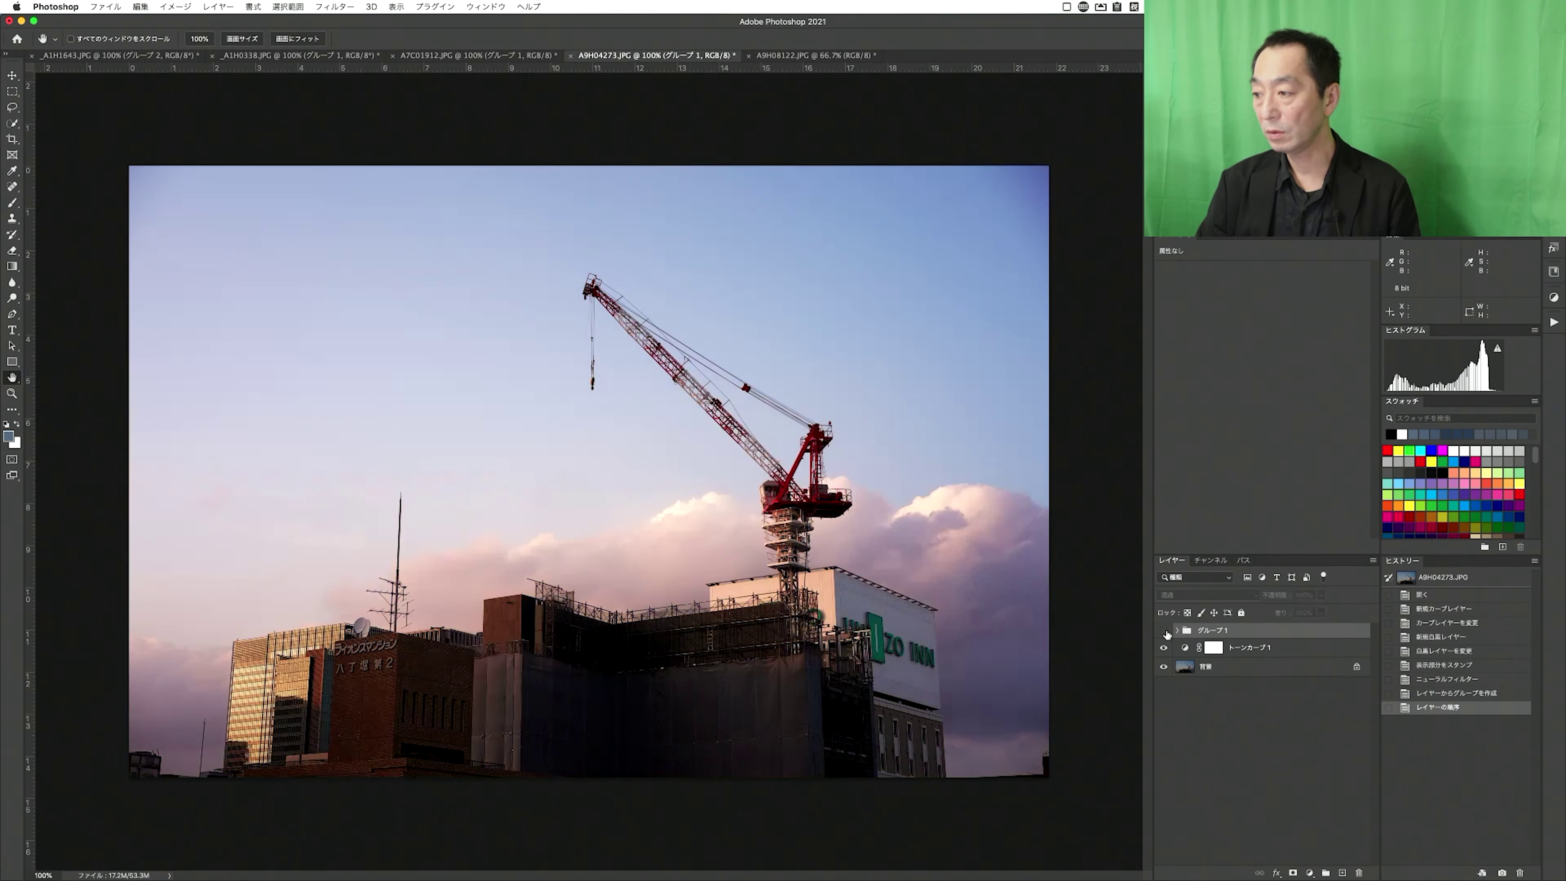
left_click(1164, 631)
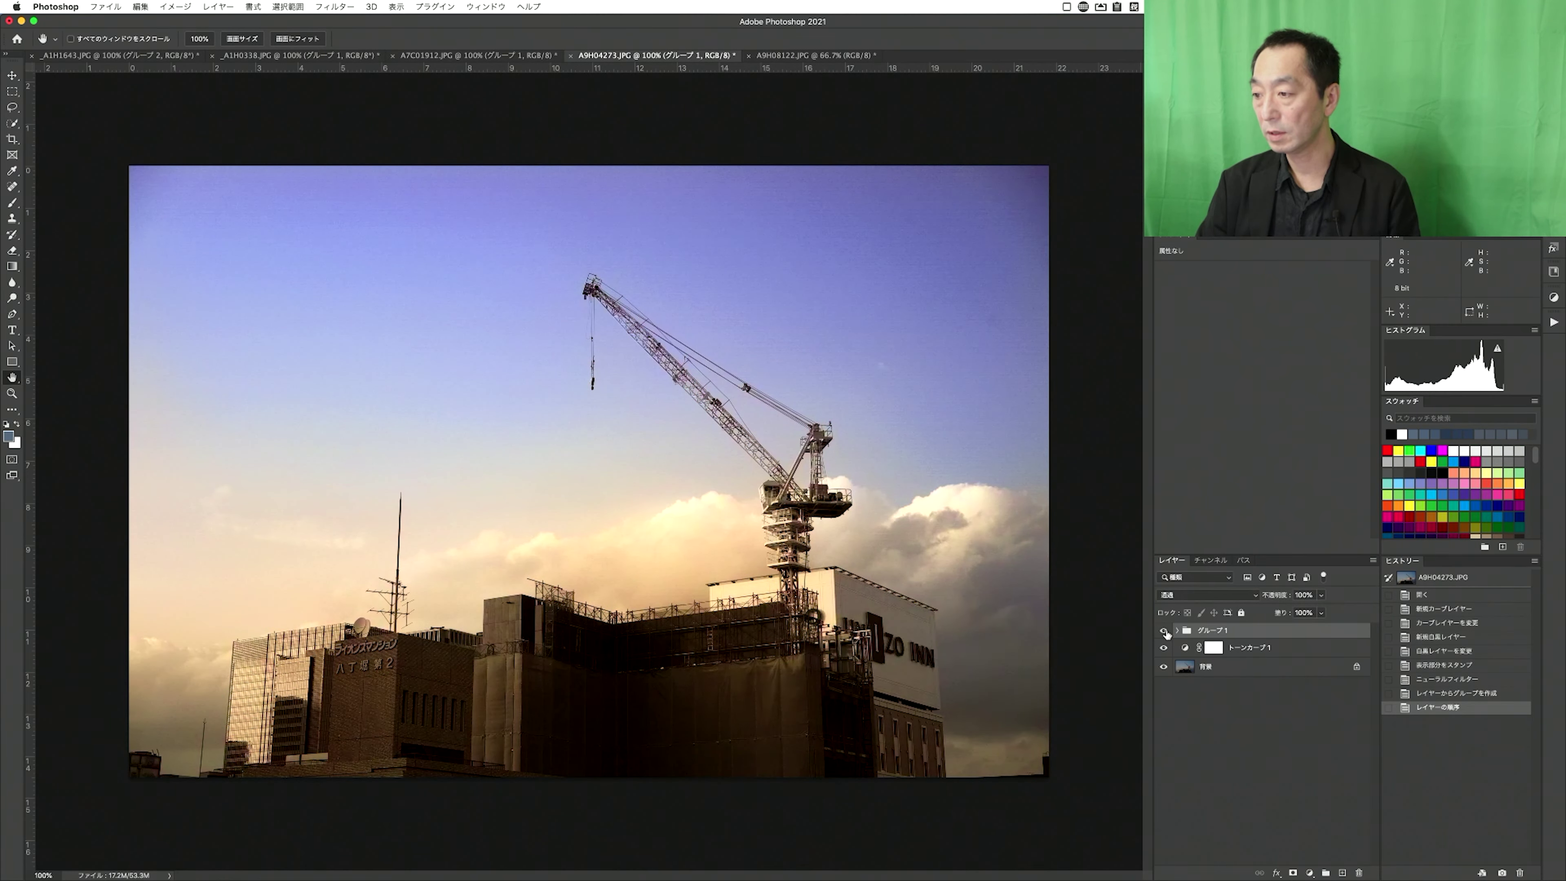
left_click(1165, 631)
left_click(1164, 631)
left_click(1164, 630)
left_click(1164, 631)
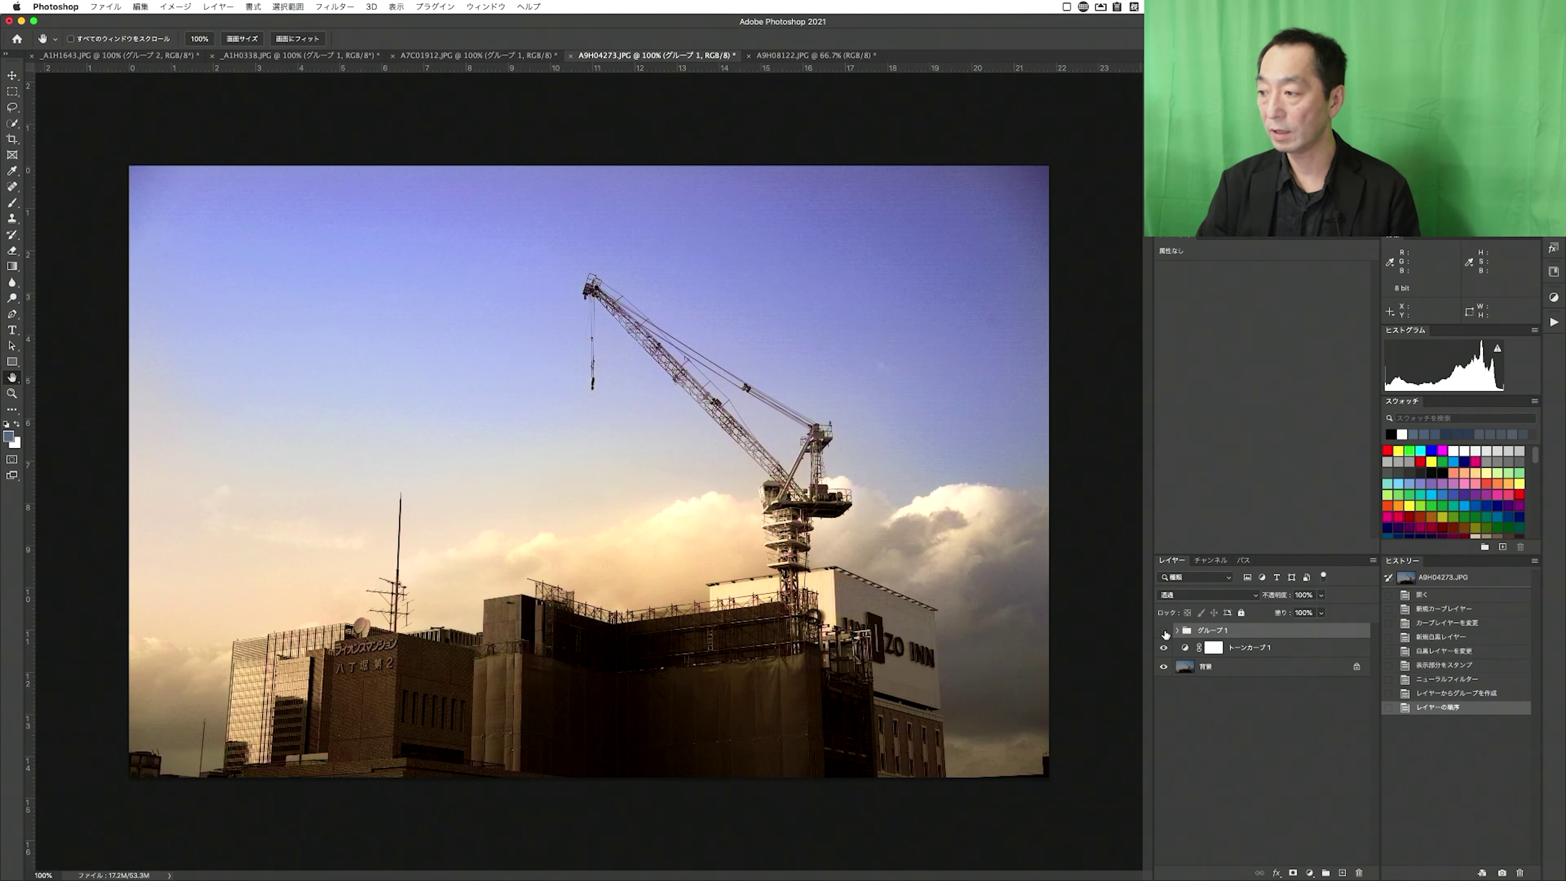
left_click(1164, 631)
left_click(1165, 631)
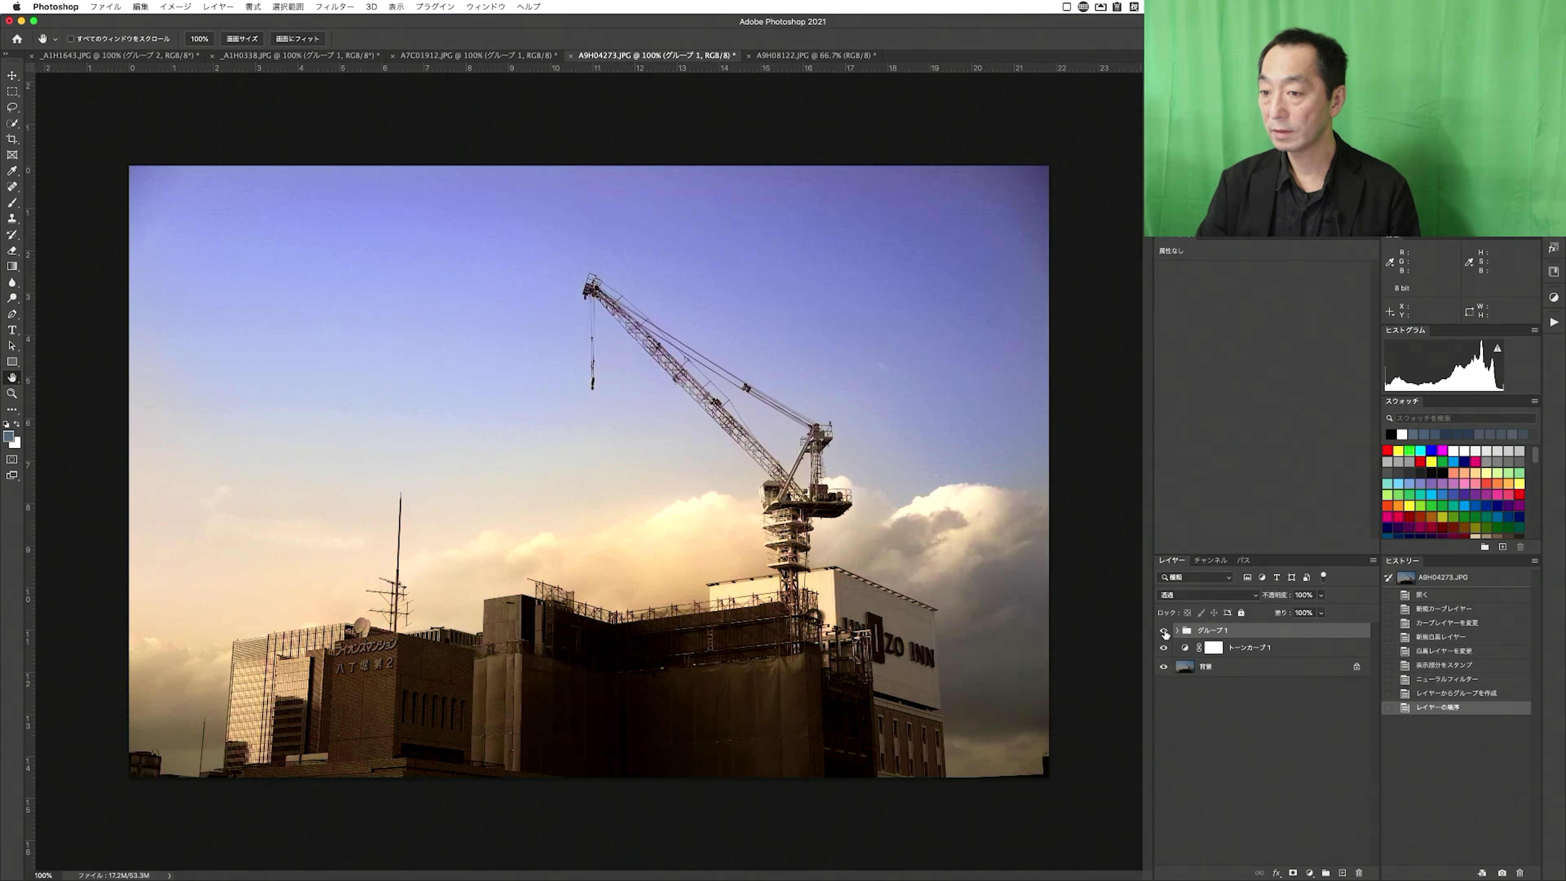
left_click(1164, 631)
left_click(1165, 630)
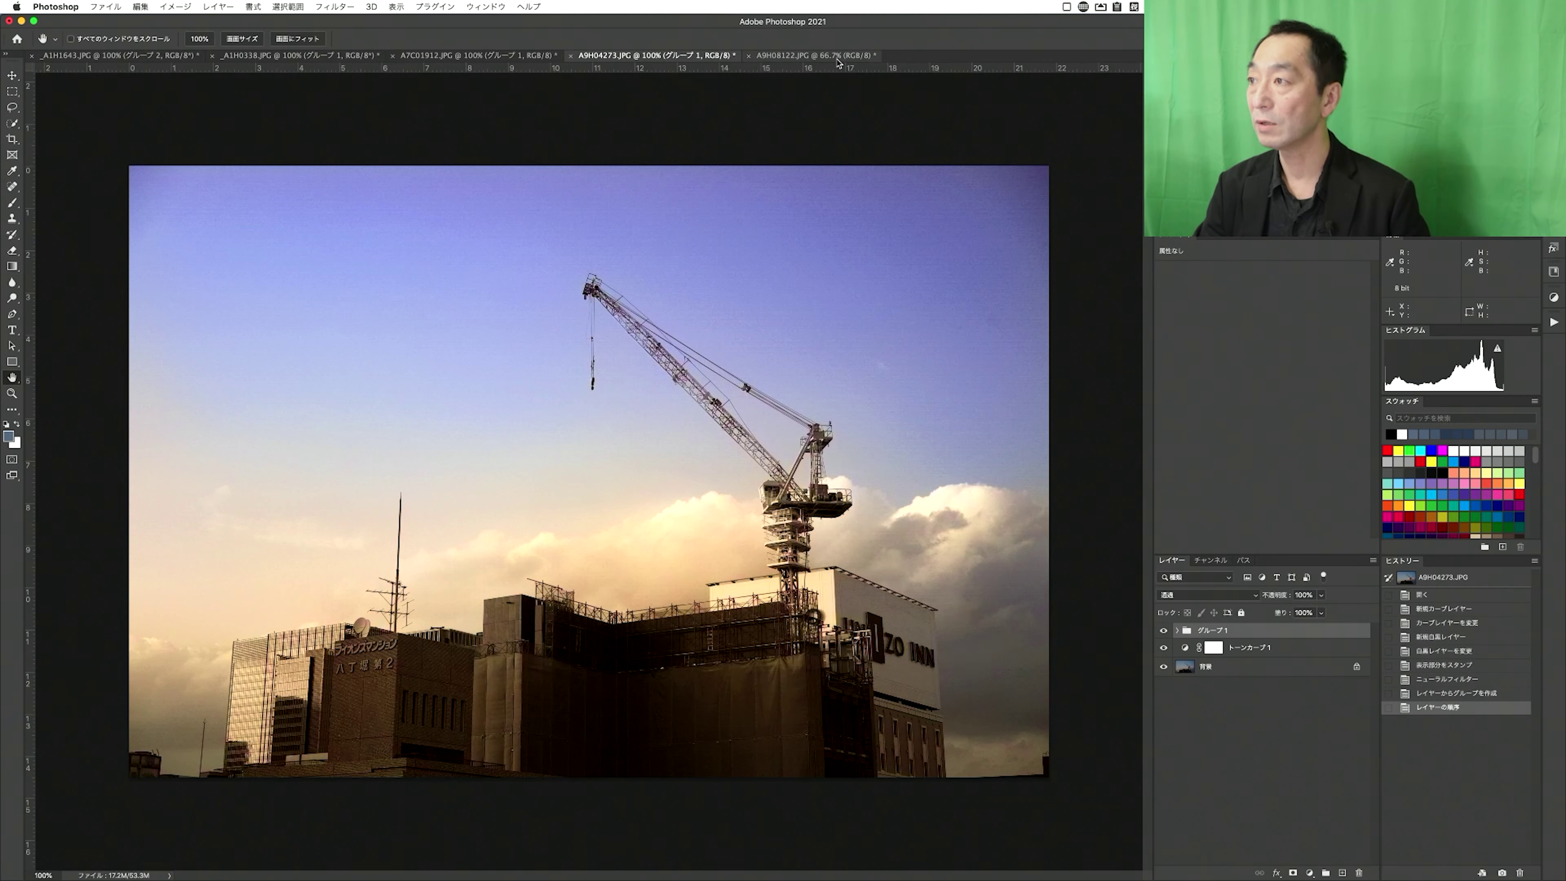
- On A9H08122.JPG, add a Black & White adjustment with Greens raised to 193 and Reds lowered
left_click(839, 55)
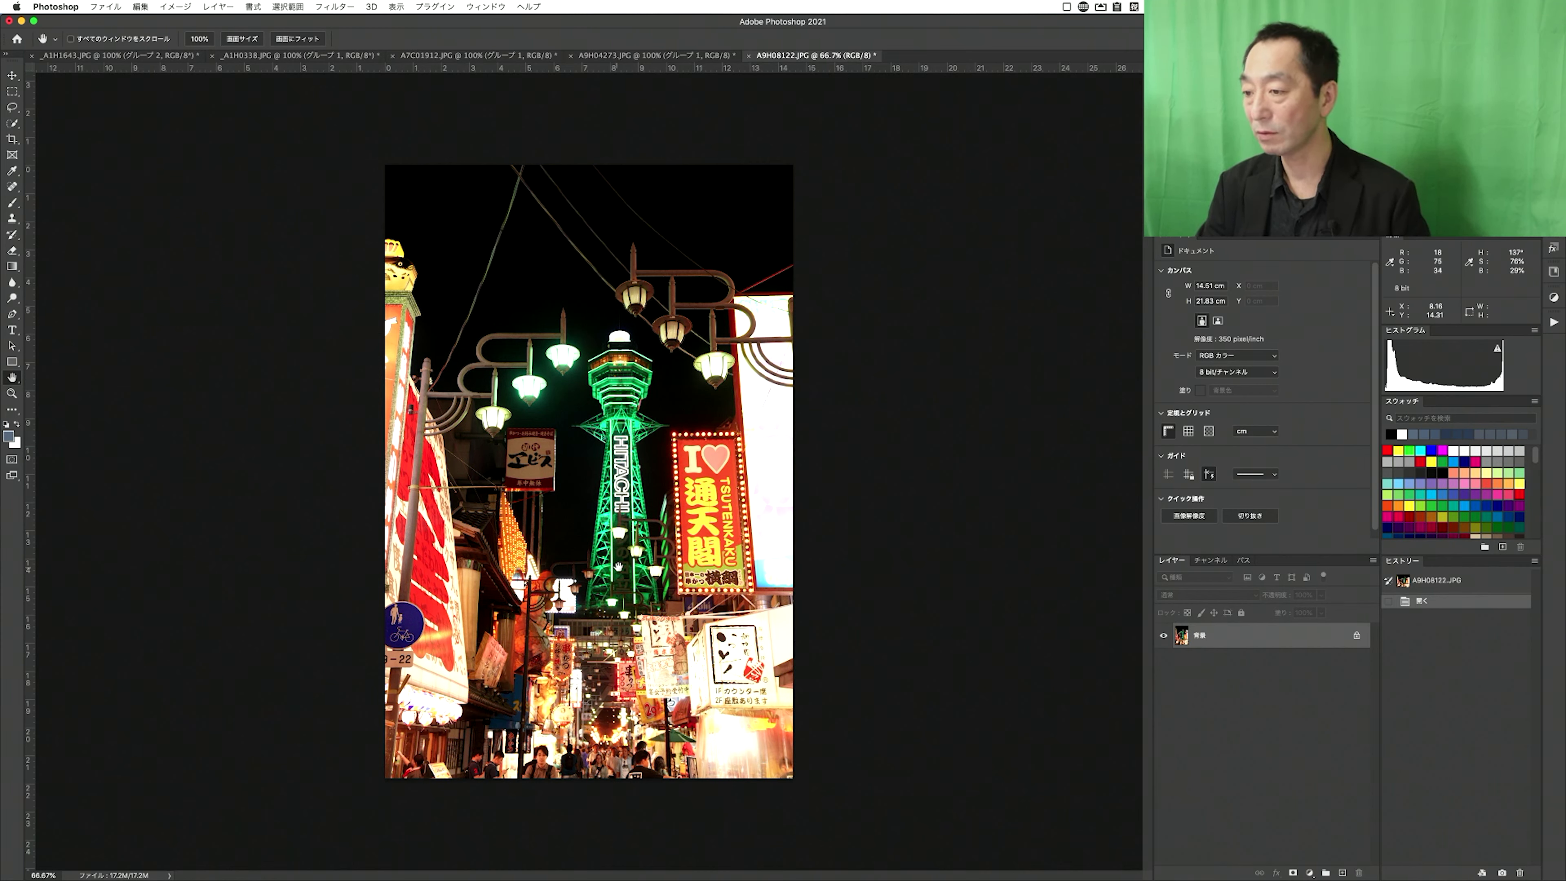
left_click(1309, 873)
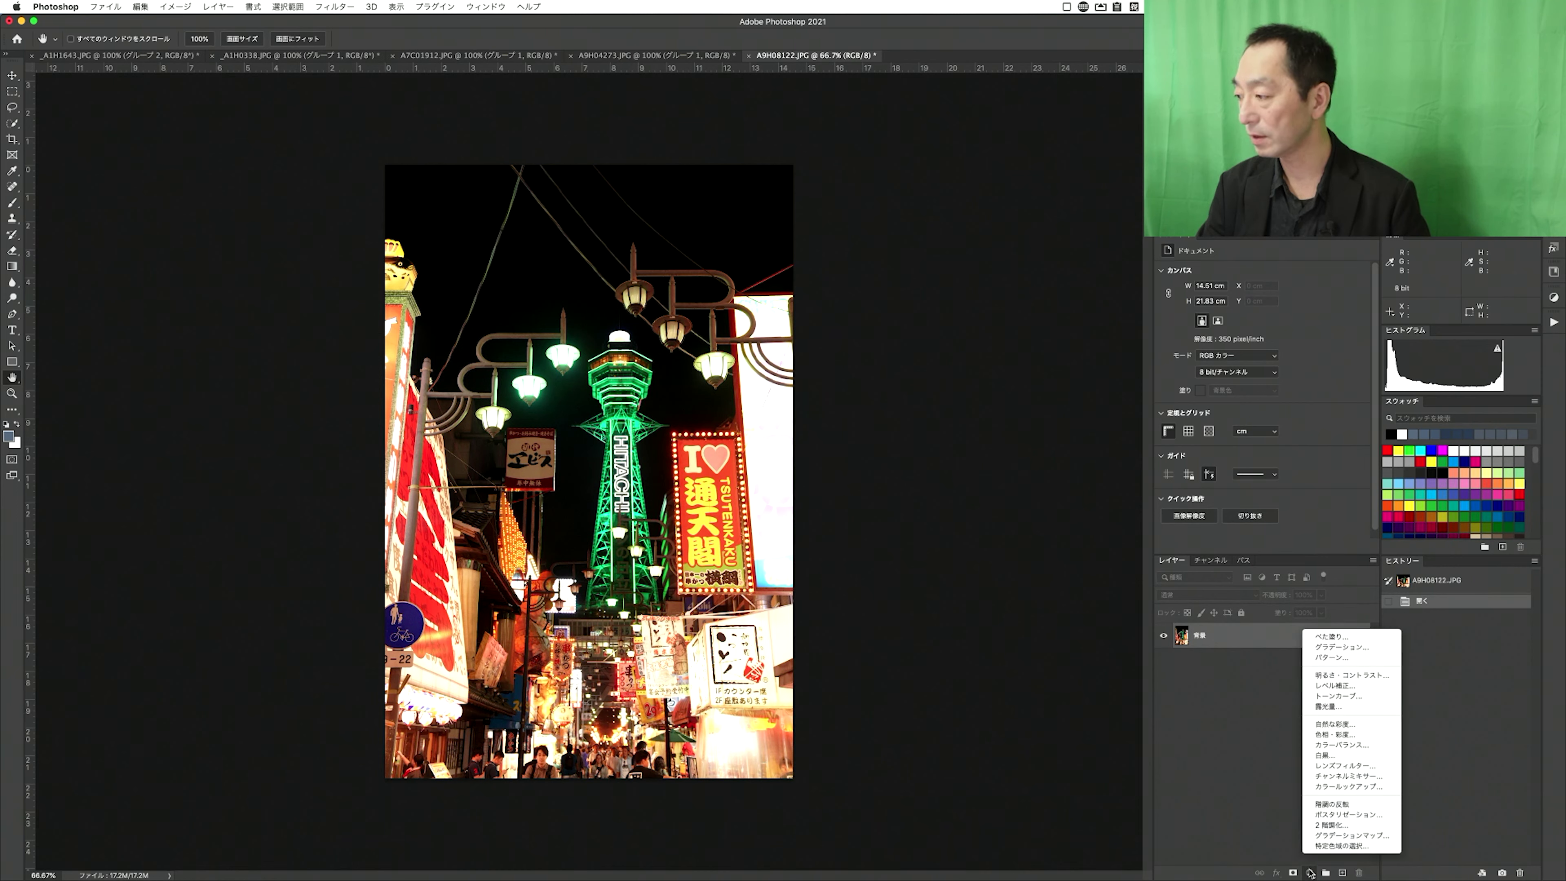
left_click(1347, 755)
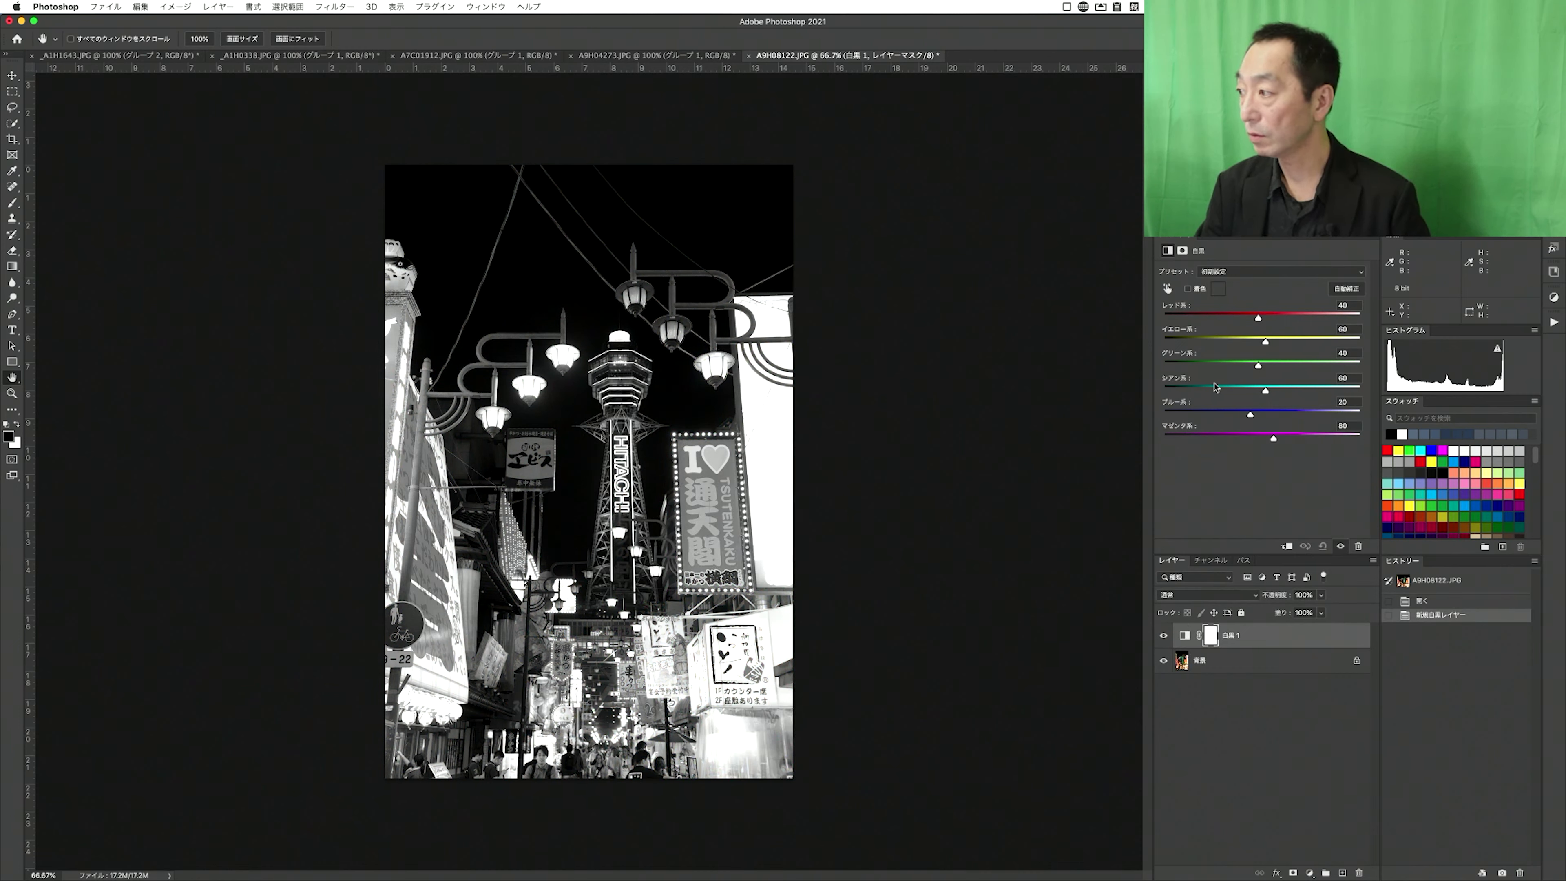
mouse_move(1258, 368)
left_mouse_down()
mouse_move(1331, 368)
mouse_move(1318, 367)
left_mouse_up()
mouse_move(1258, 318)
left_mouse_down()
mouse_move(1277, 341)
mouse_move(1265, 390)
mouse_move(1231, 414)
mouse_move(1255, 440)
left_mouse_up()
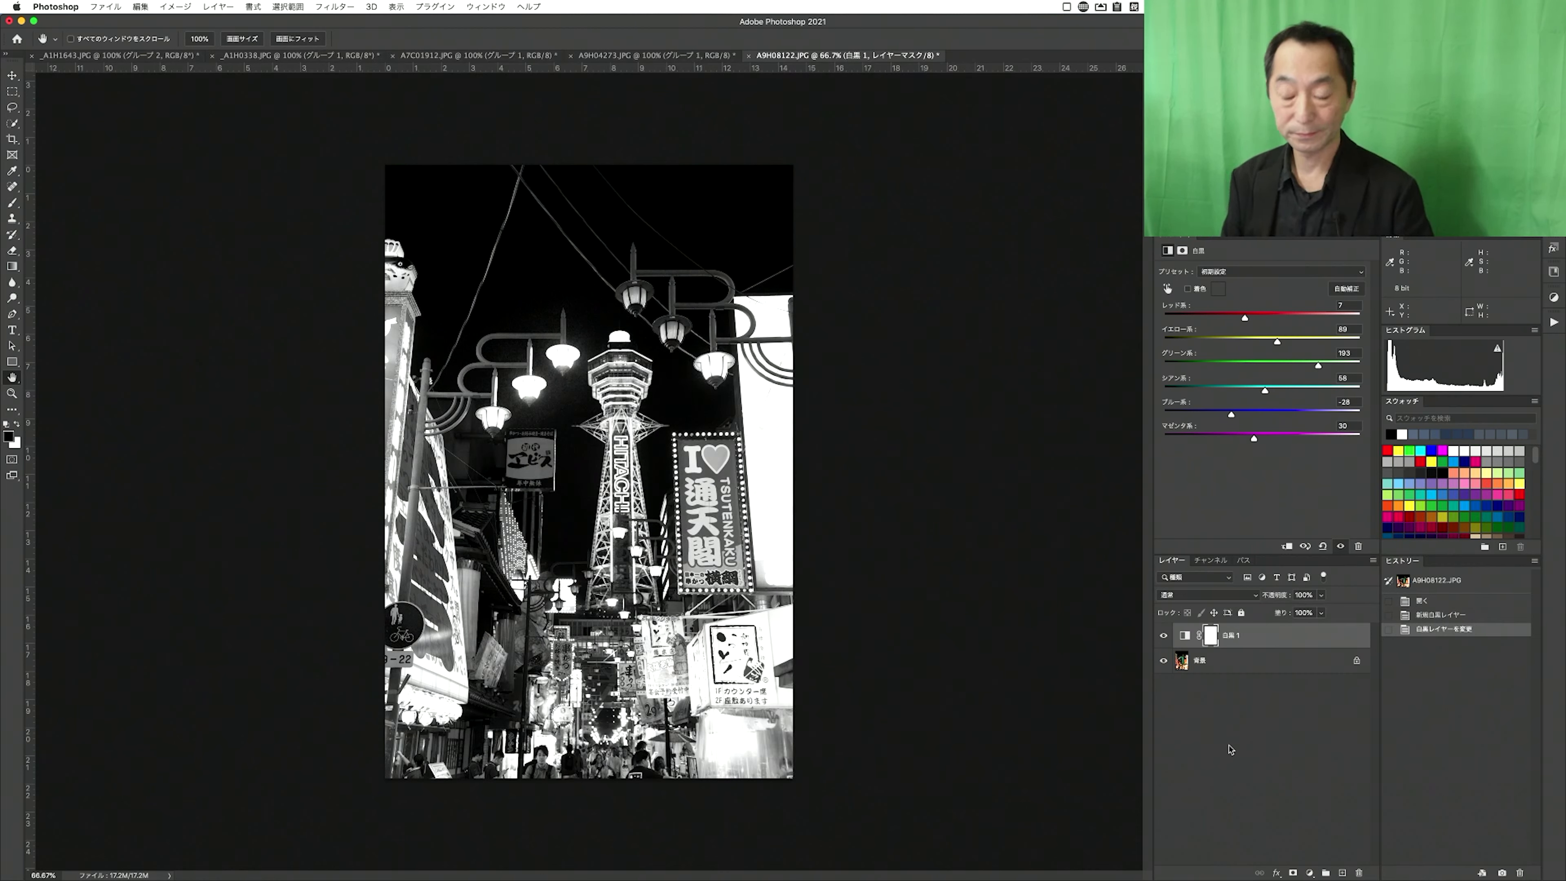
- Stamp the visible layers and colourise the Tsutenkaku street photo with Neural Filters Colorize as a new layer
key("ctrl+alt+shift+e")
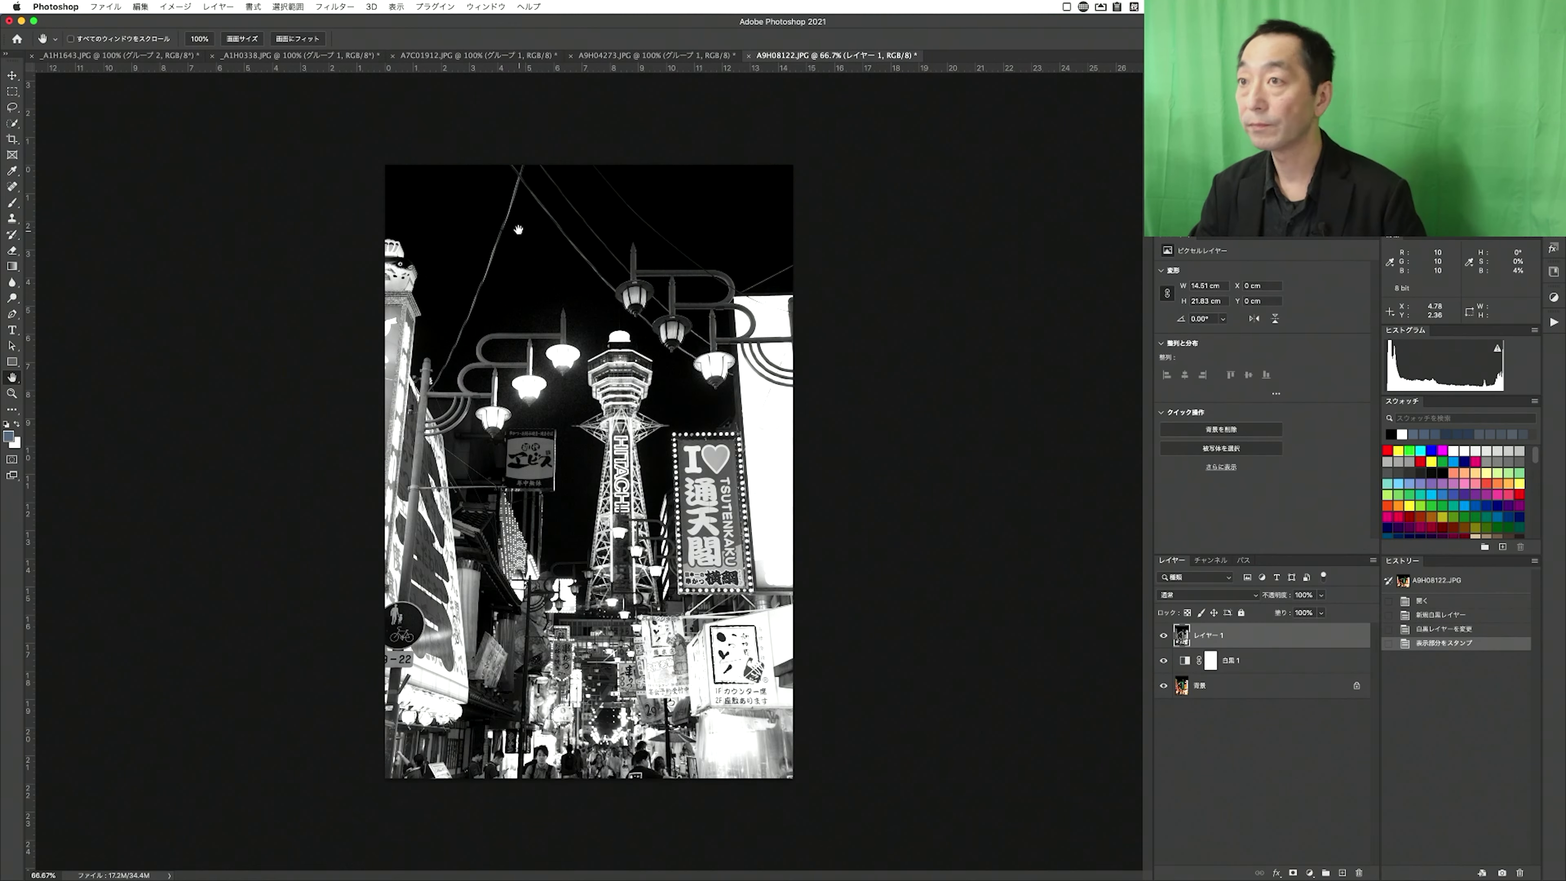
left_click(334, 6)
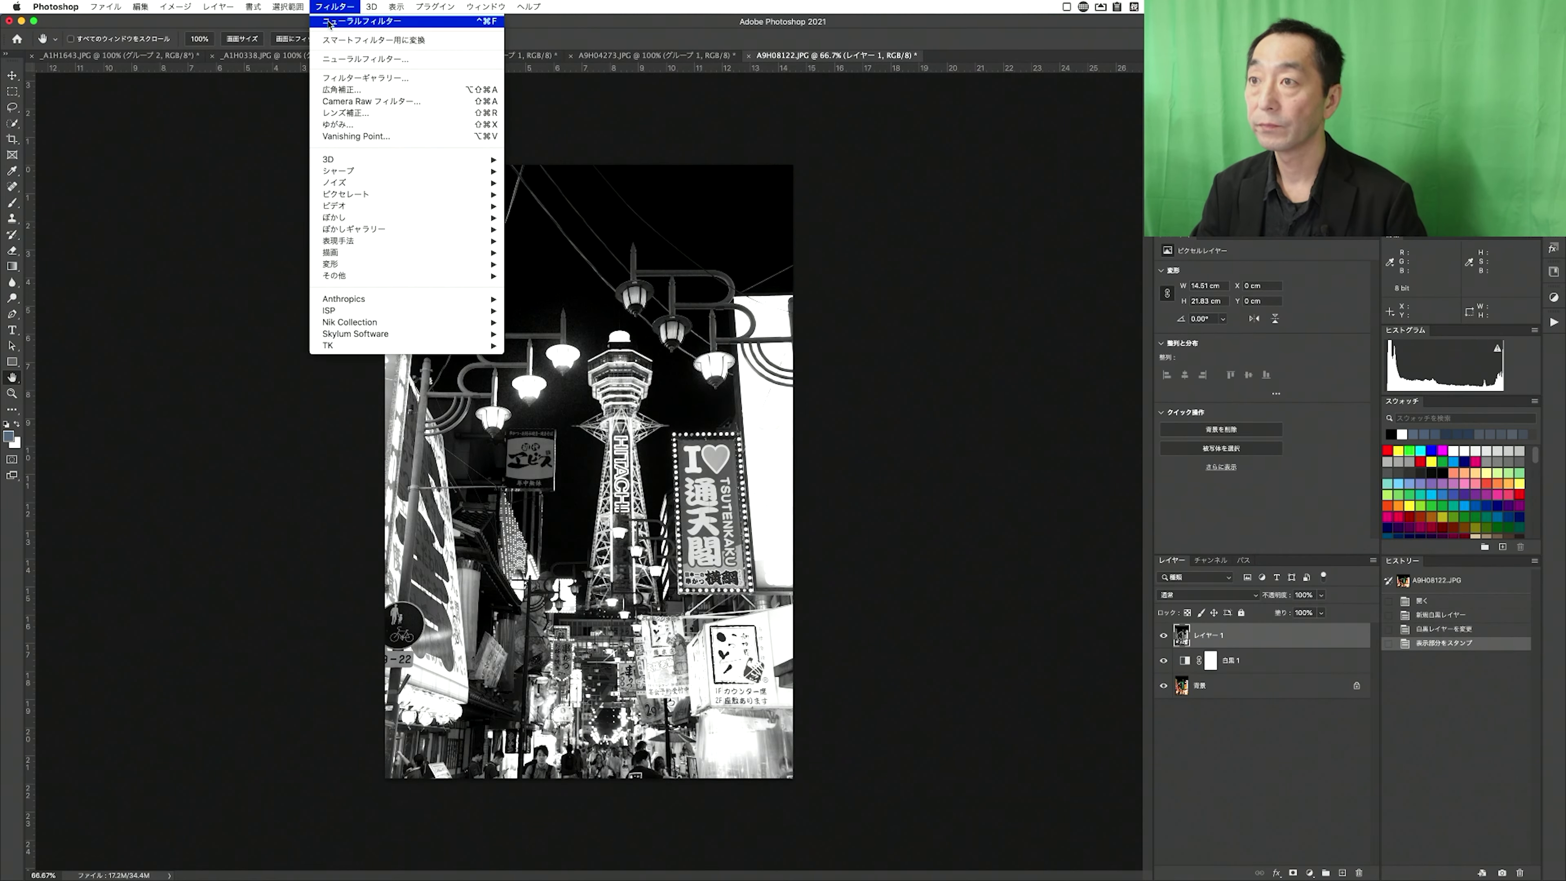
left_click(327, 58)
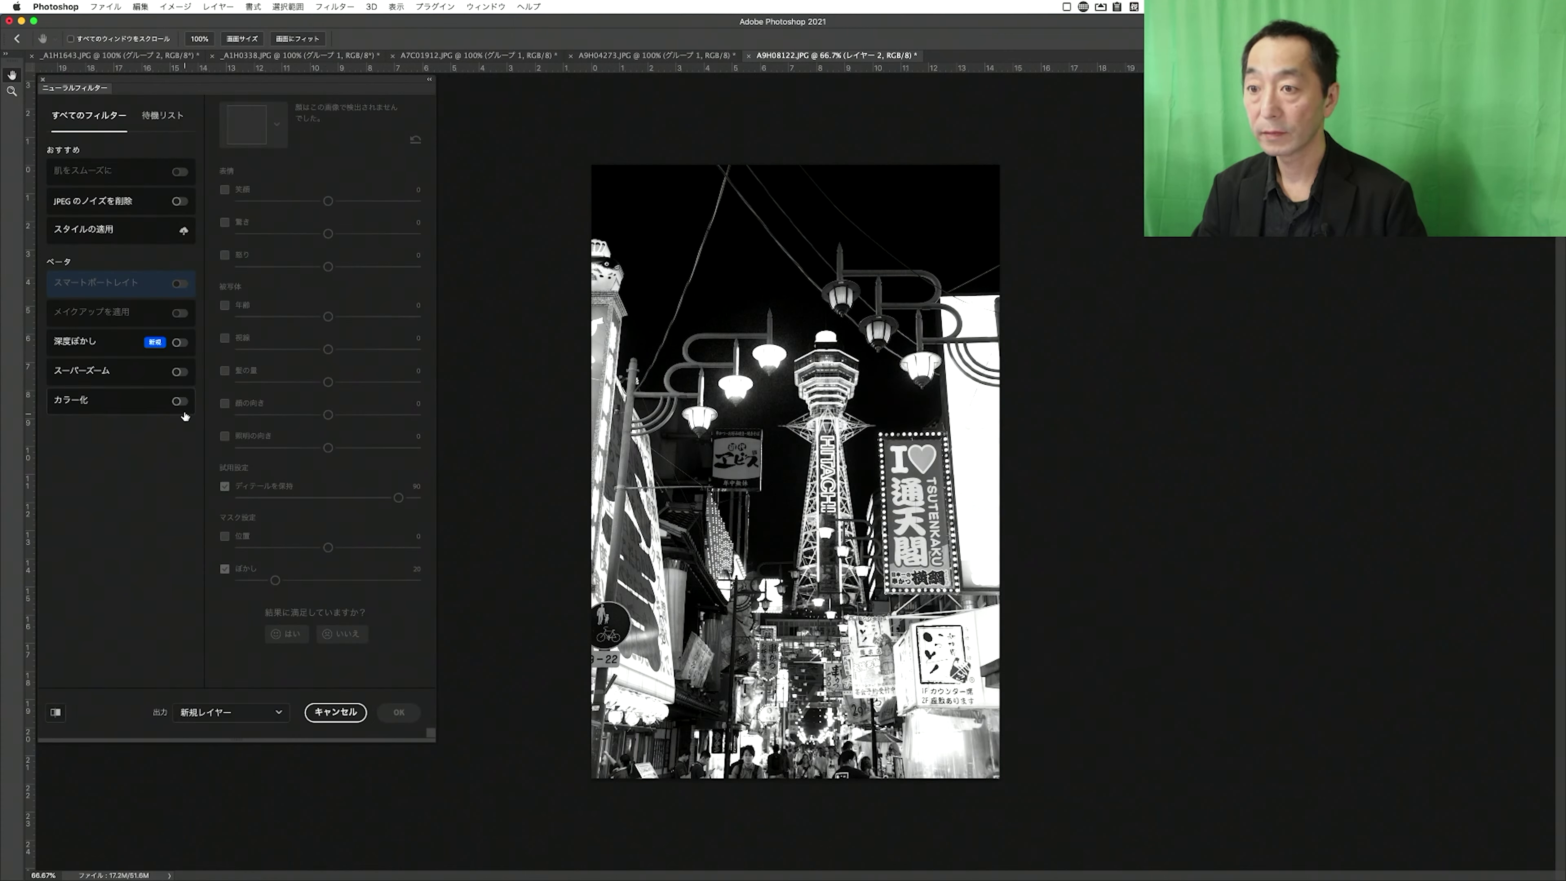
left_click(179, 402)
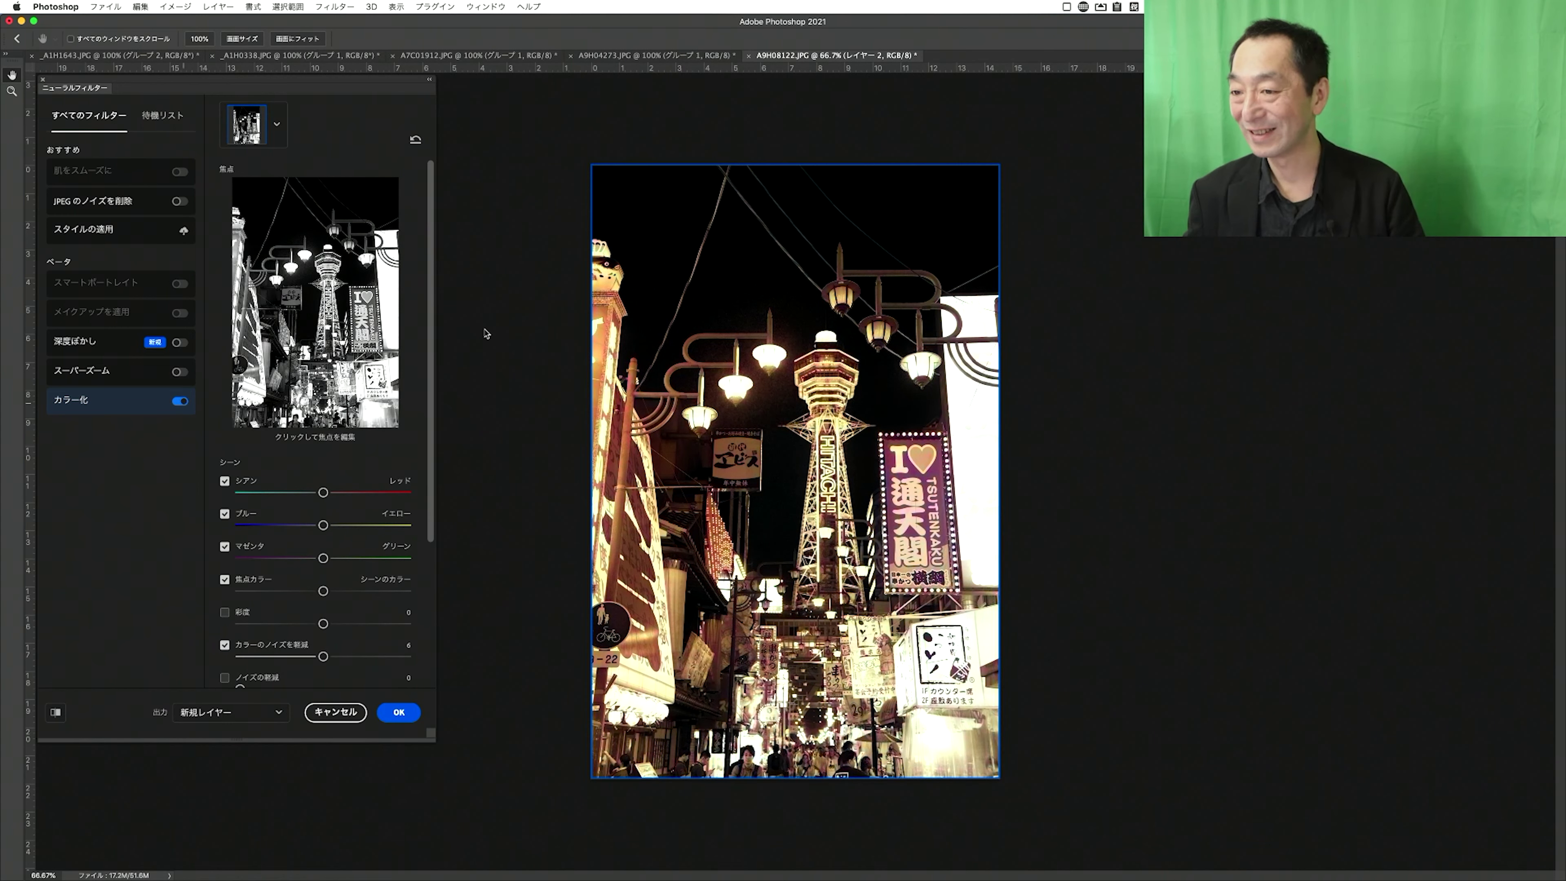
scroll(424, 531, "down", 2)
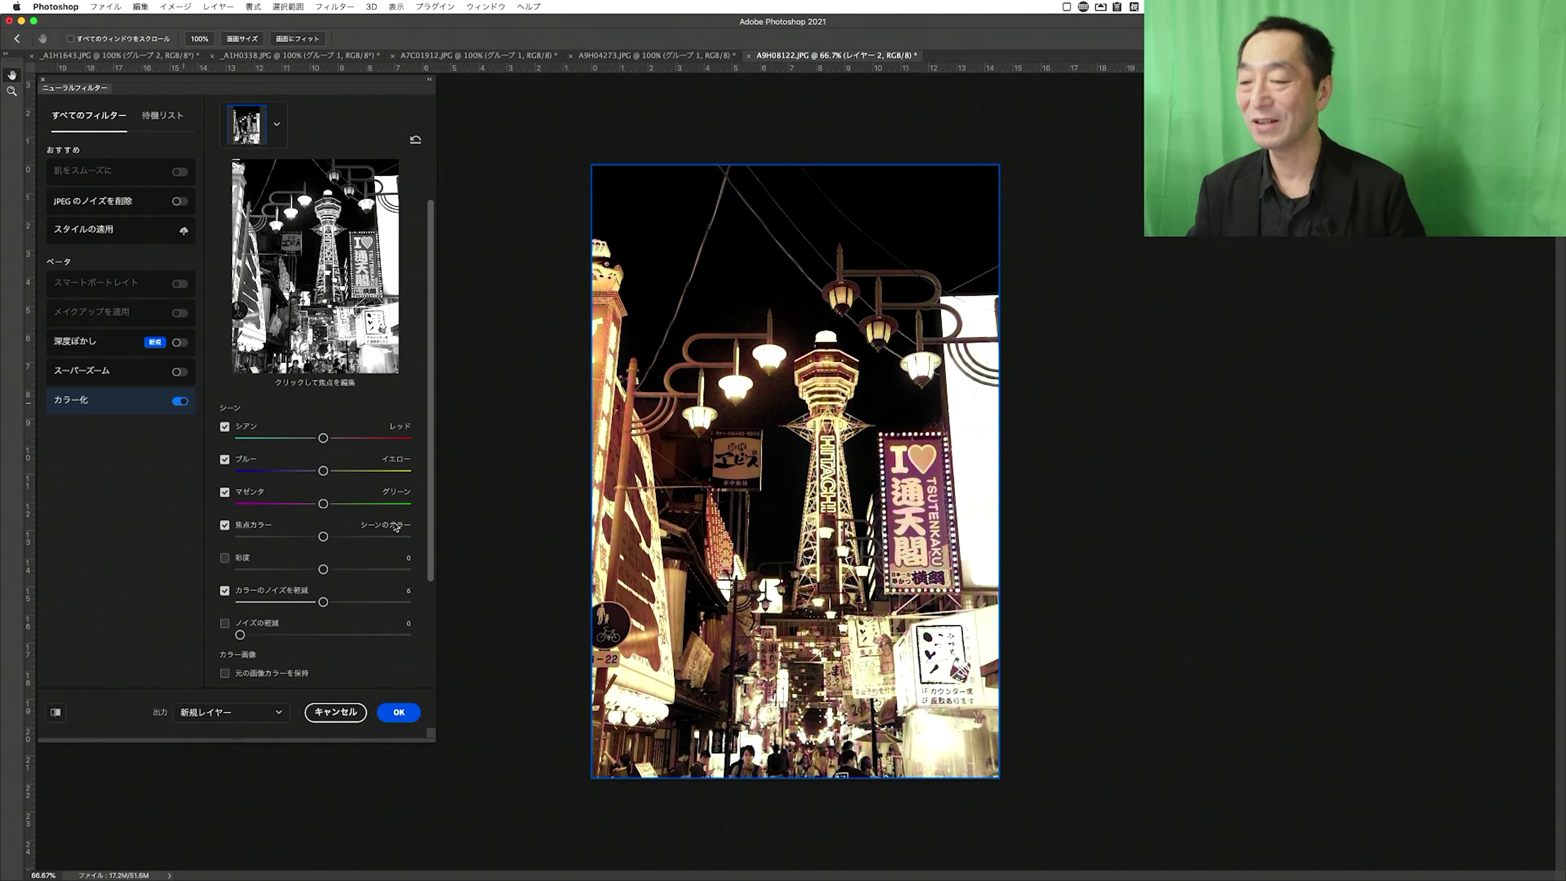
left_click(399, 712)
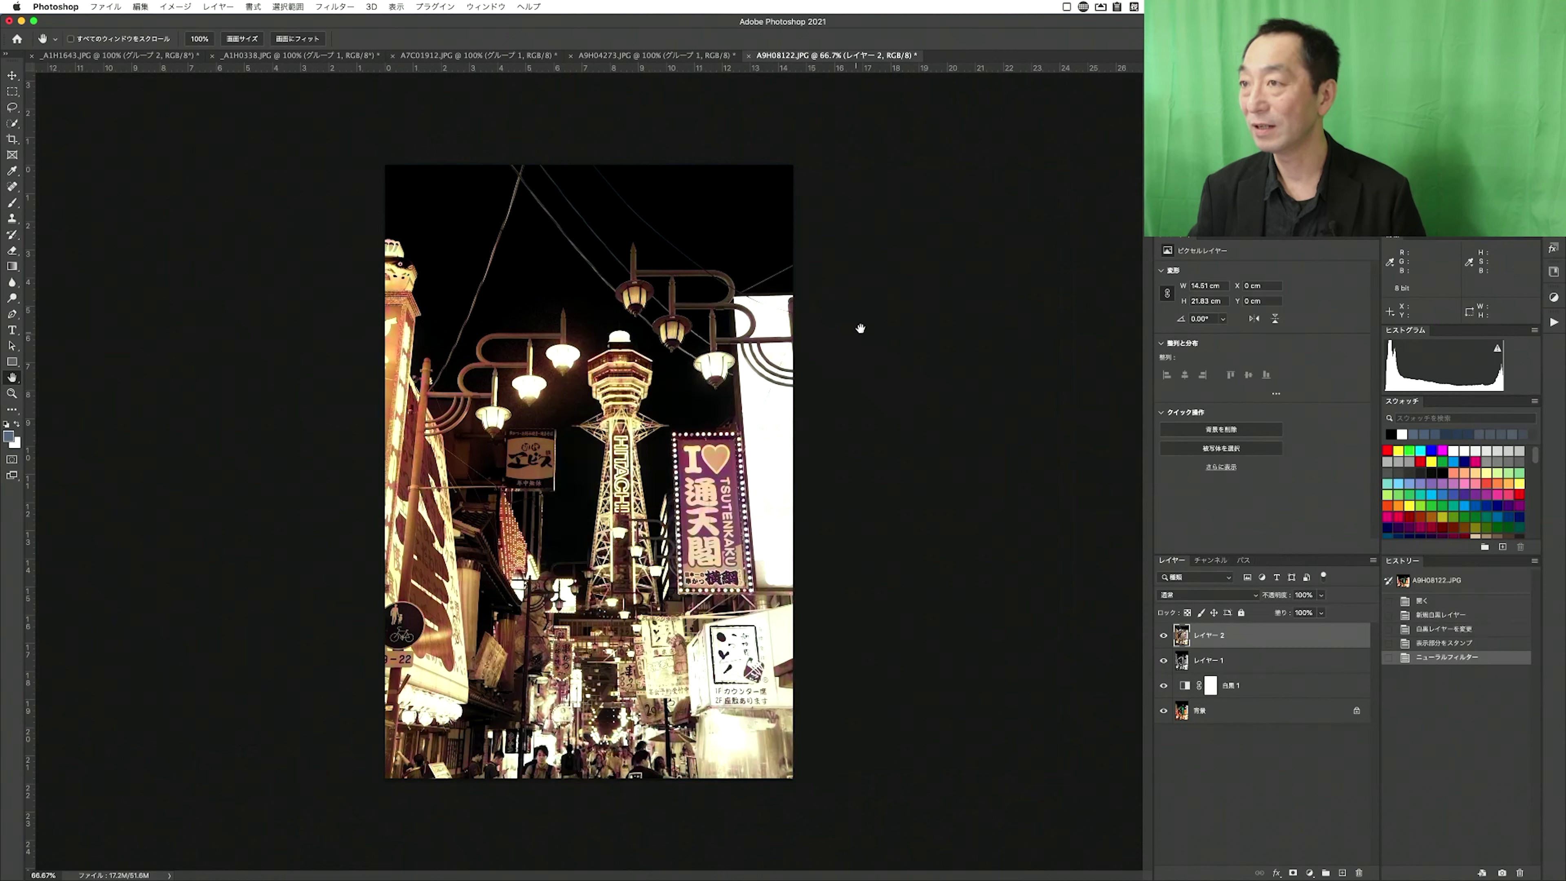
- Arrange the five open photos with Window > Arrange > Tile All Vertically
left_click(493, 7)
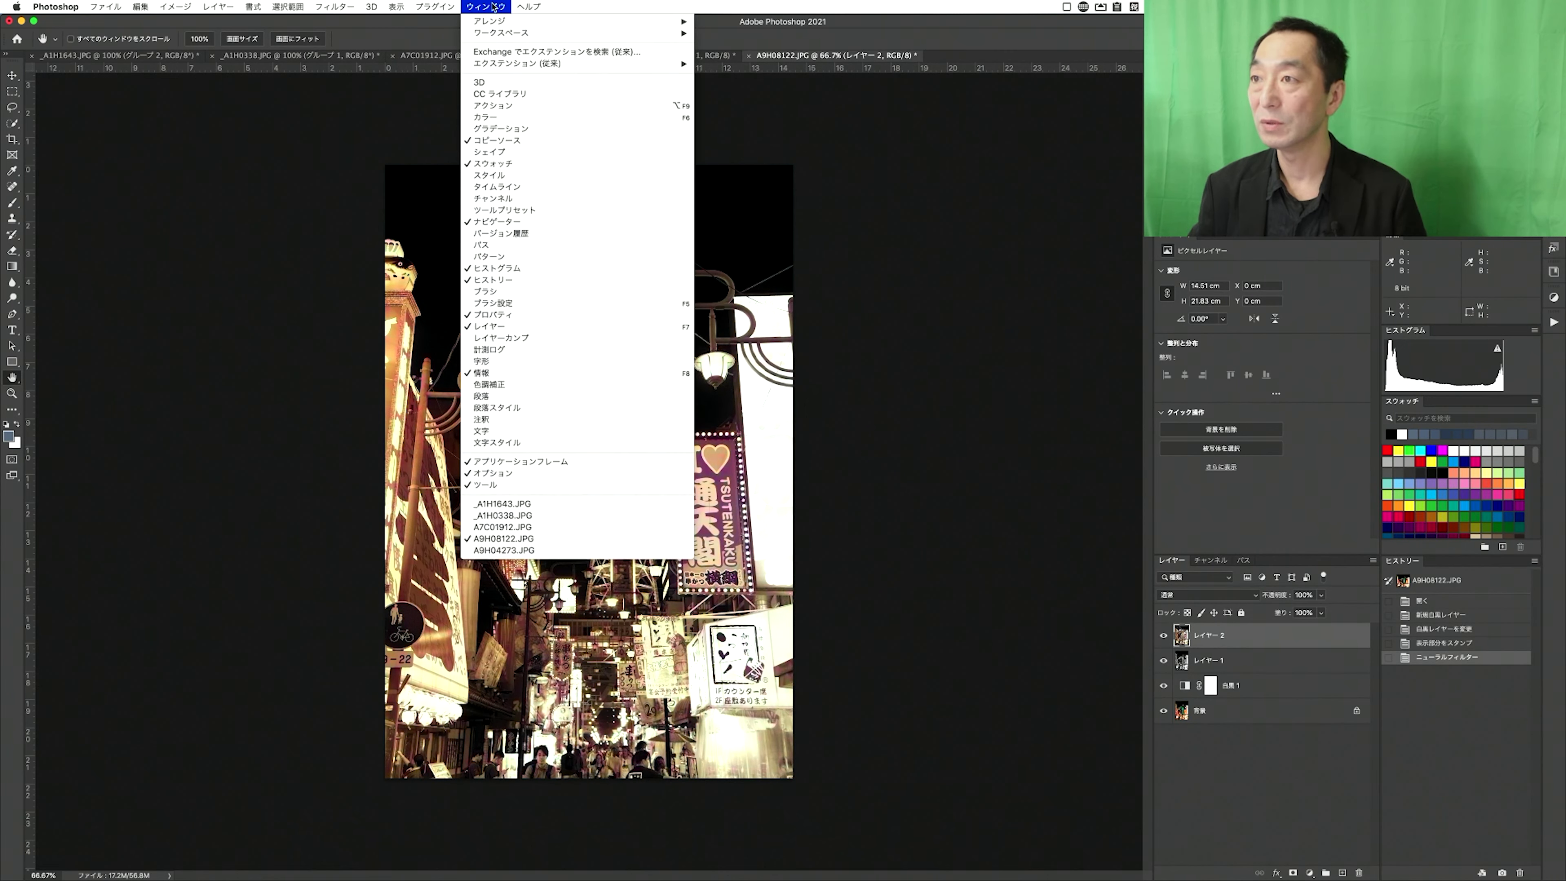
mouse_move(513, 21)
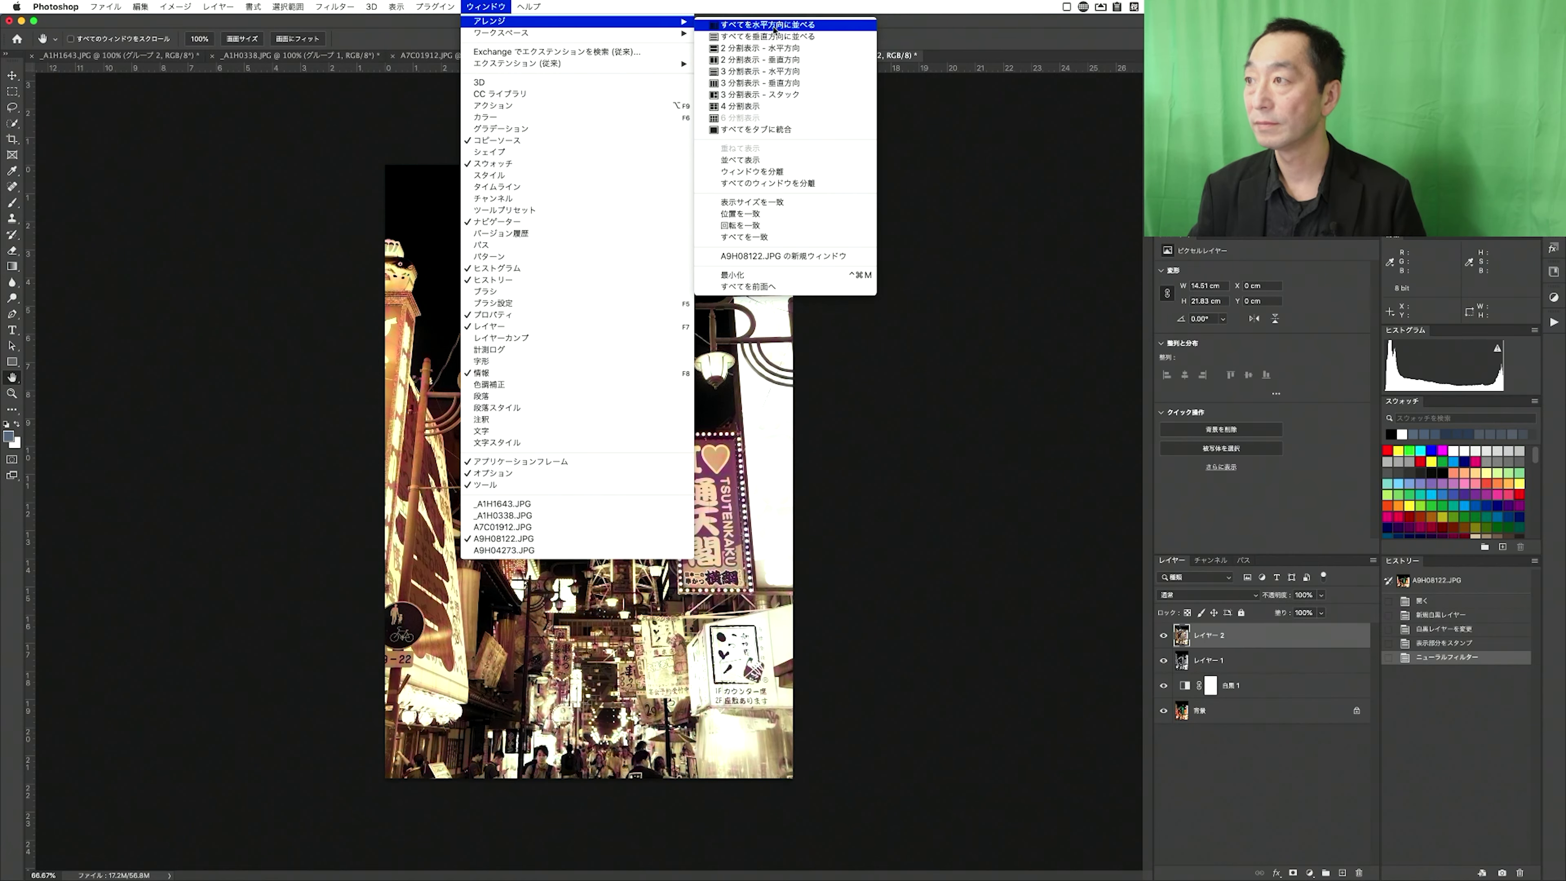
left_click(767, 36)
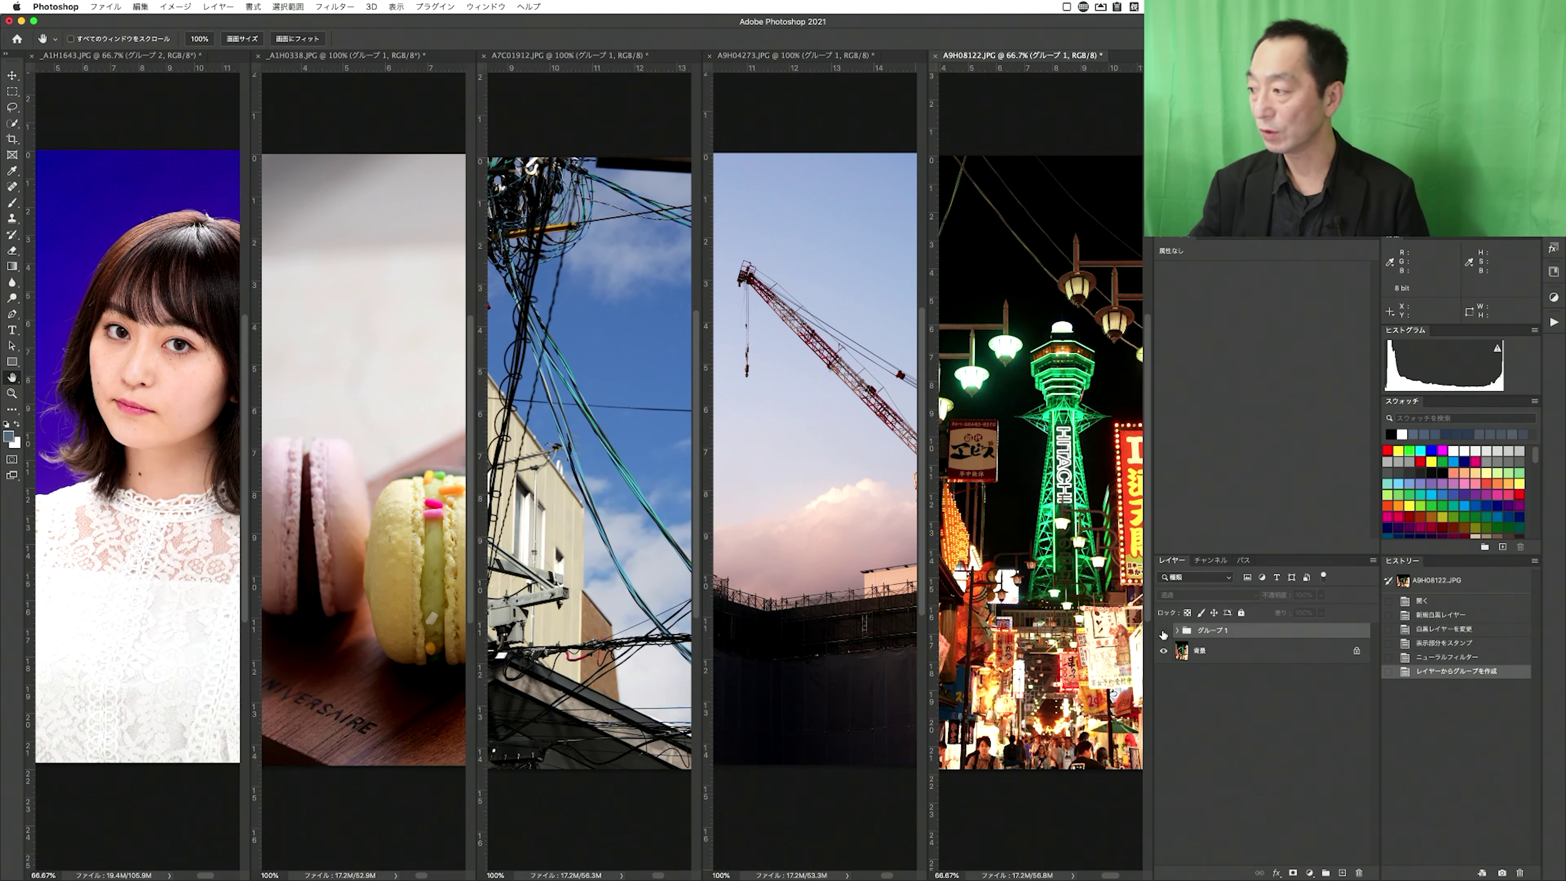
- Make Group 1 visible so the neon street photo shows its colourised version
left_click(1164, 630)
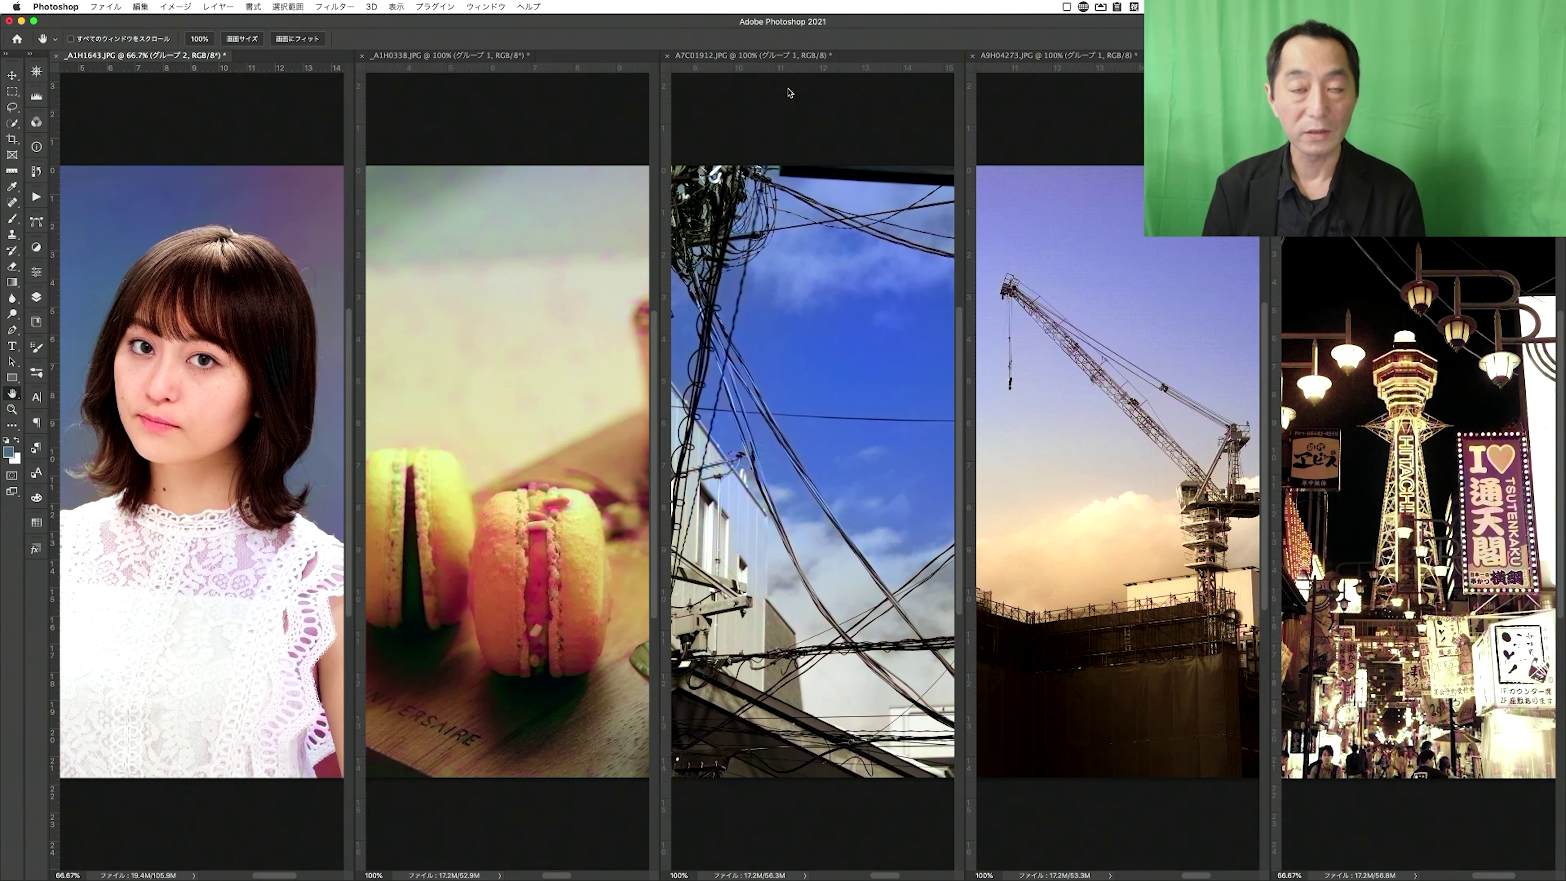